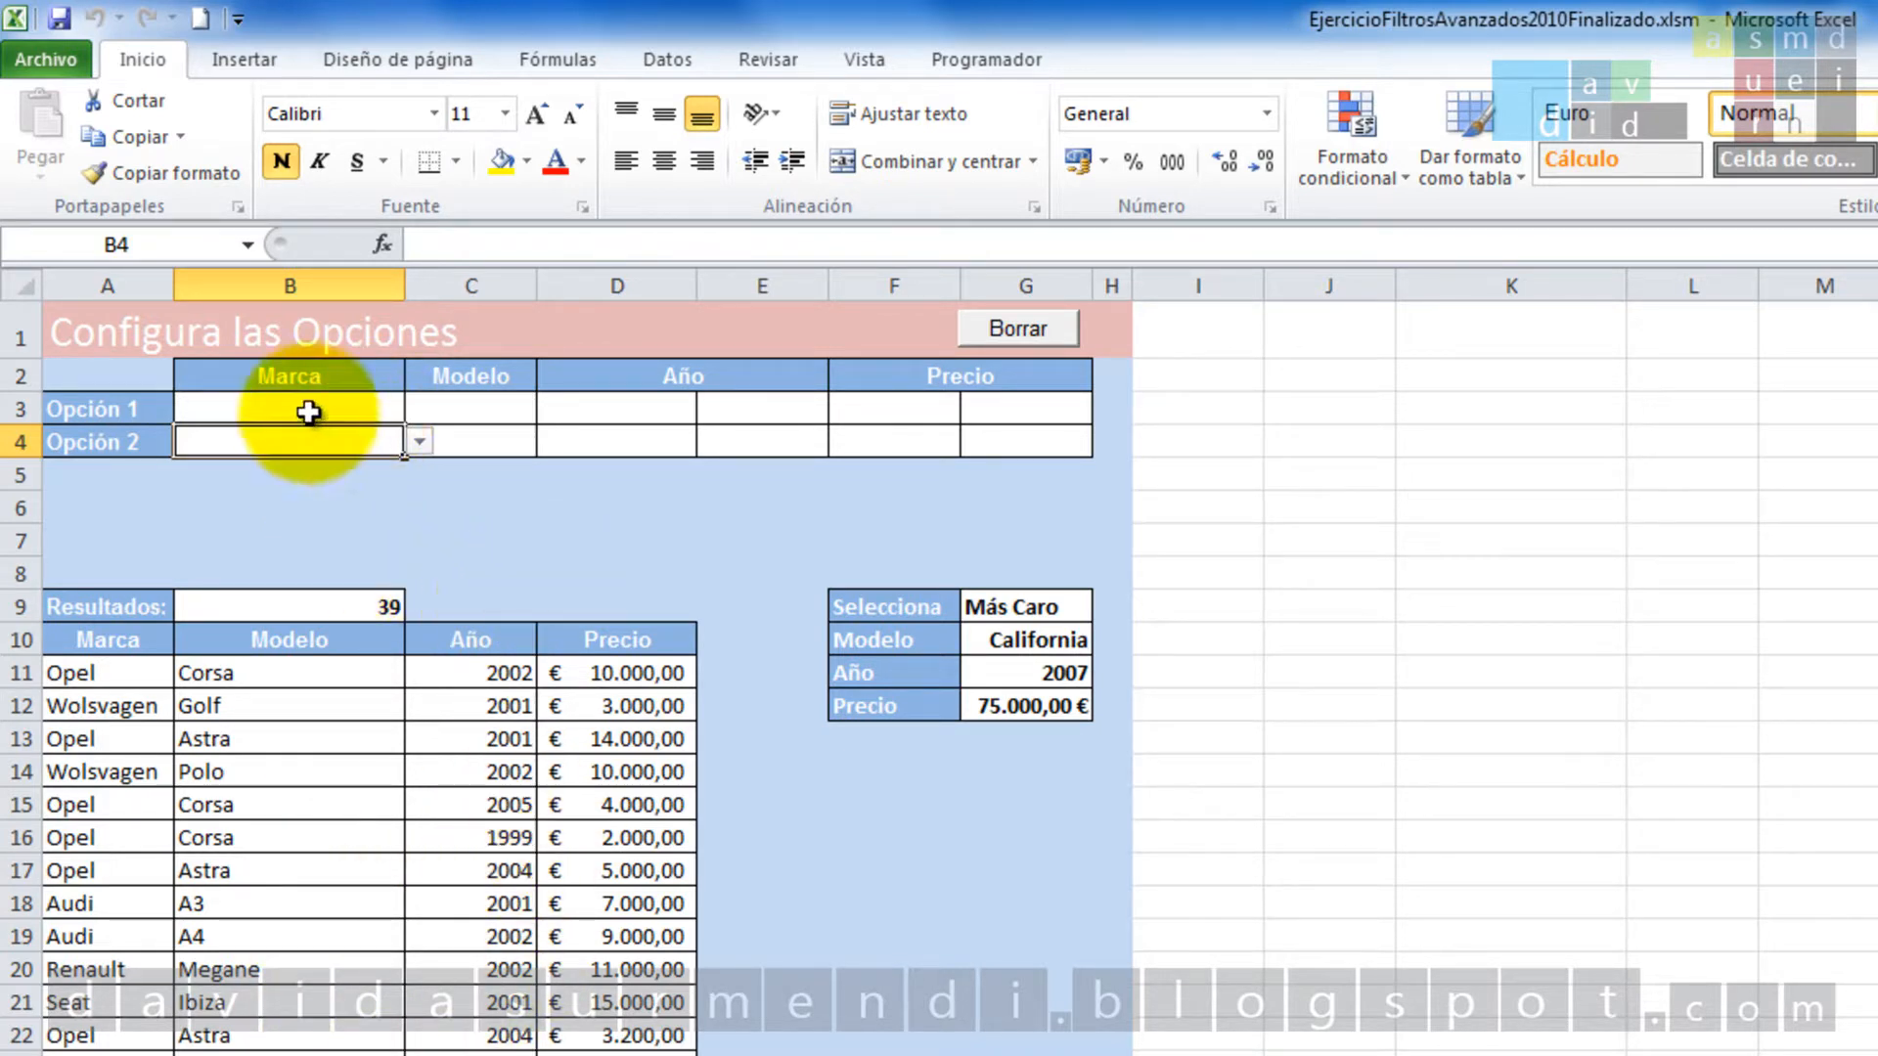
# Set the Opción 1 filter to brand Audi and model A4.
pyautogui.click(308, 411)
pyautogui.click(417, 407)
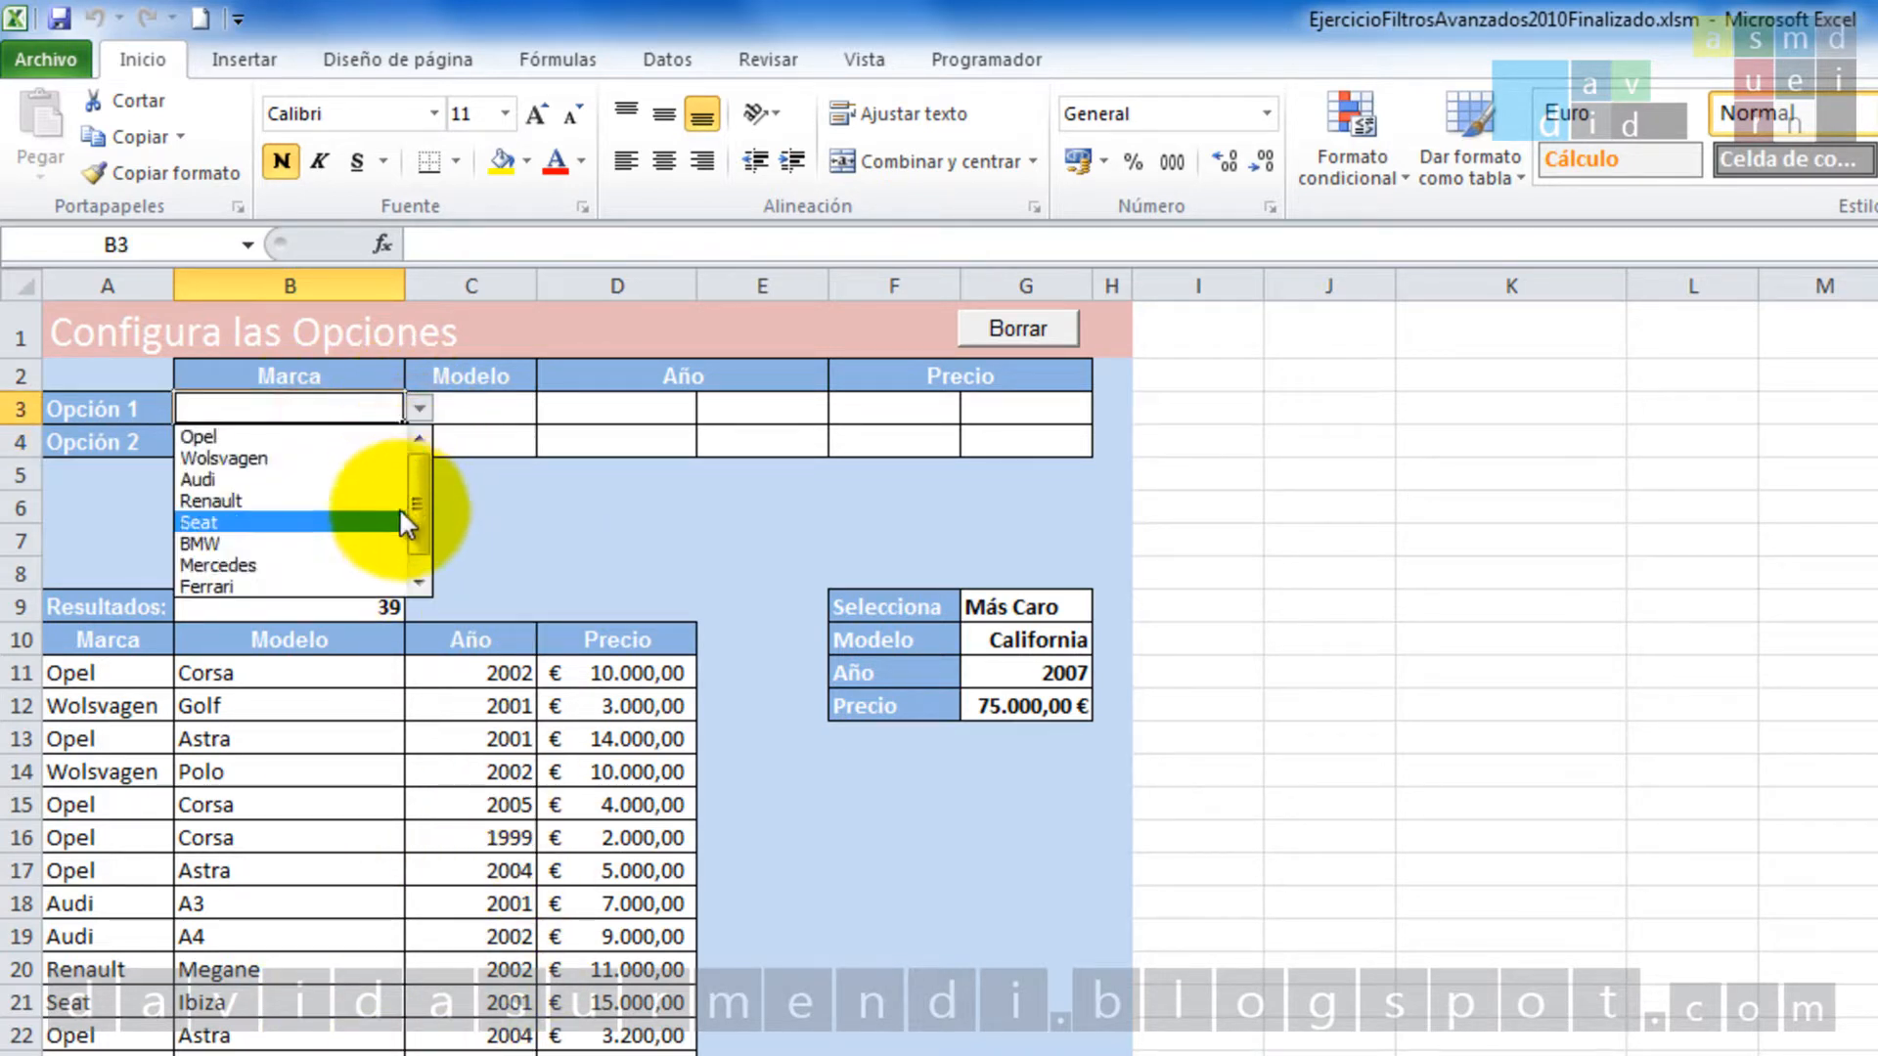
pyautogui.click(327, 481)
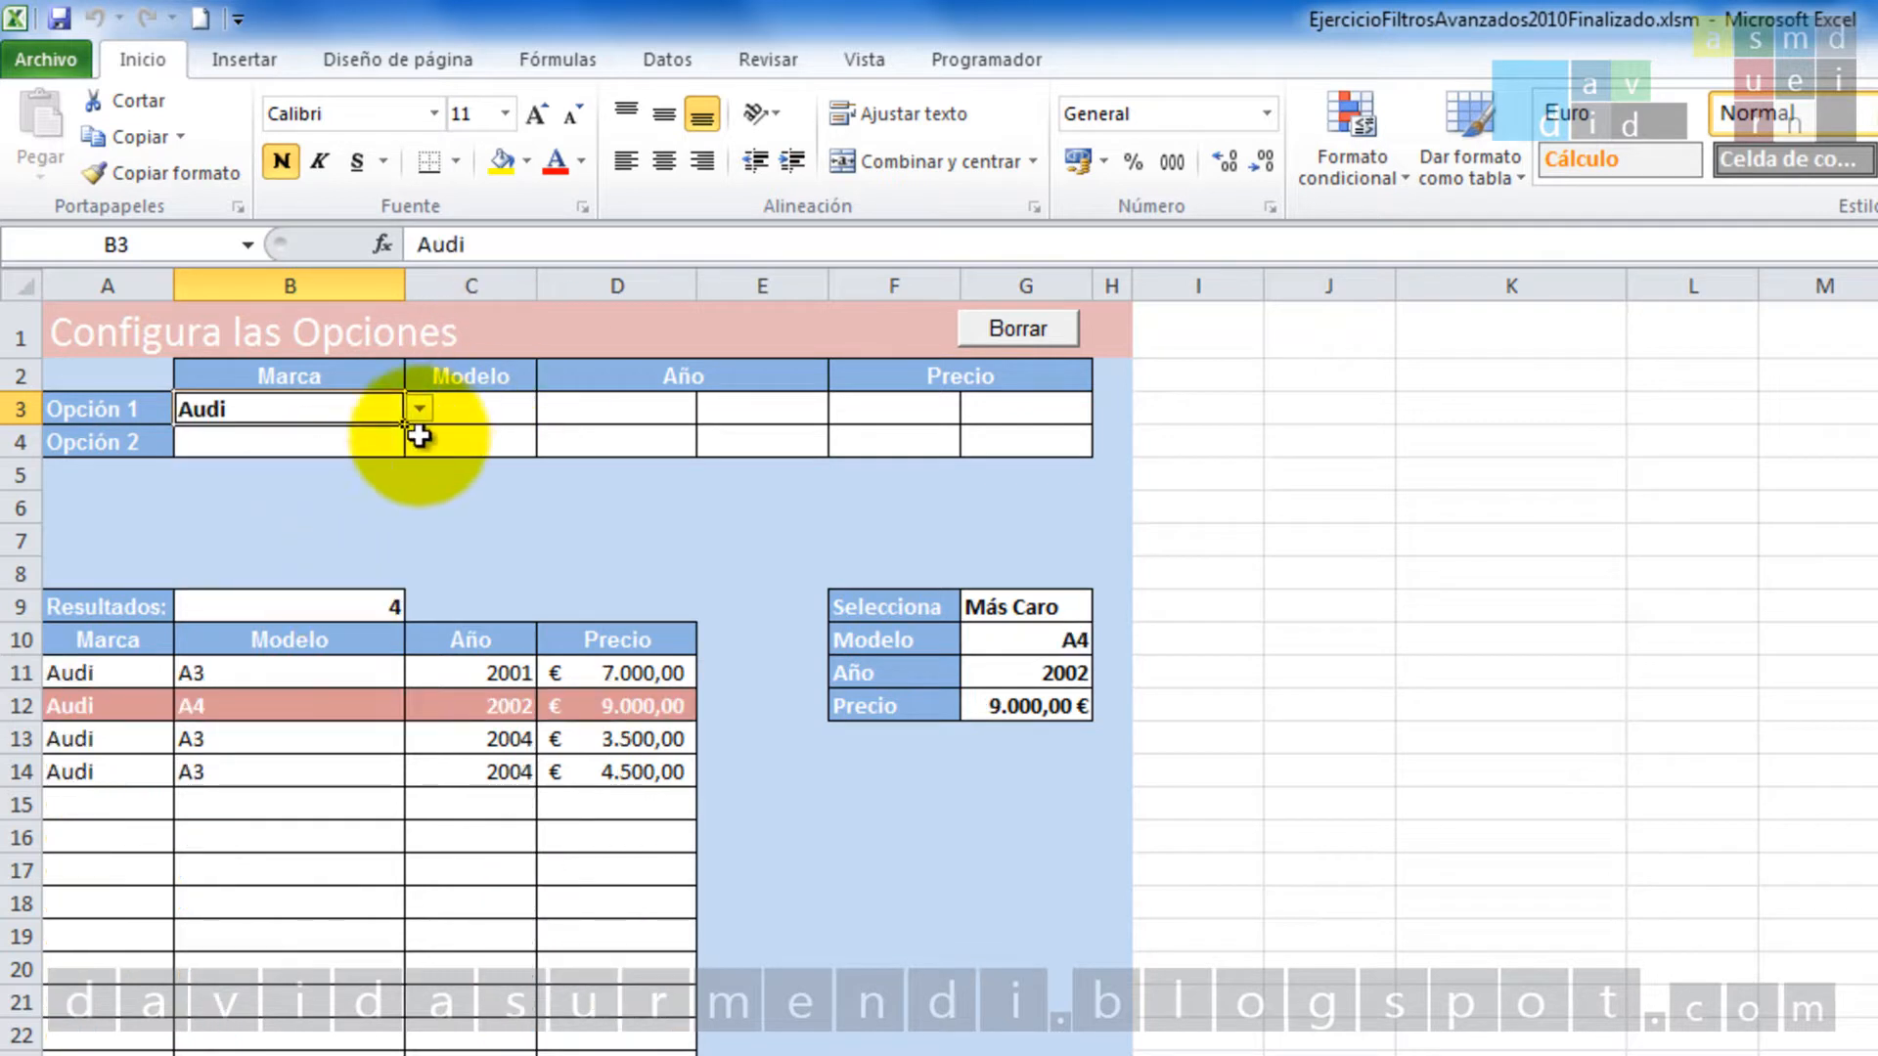
pyautogui.click(481, 406)
pyautogui.click(551, 408)
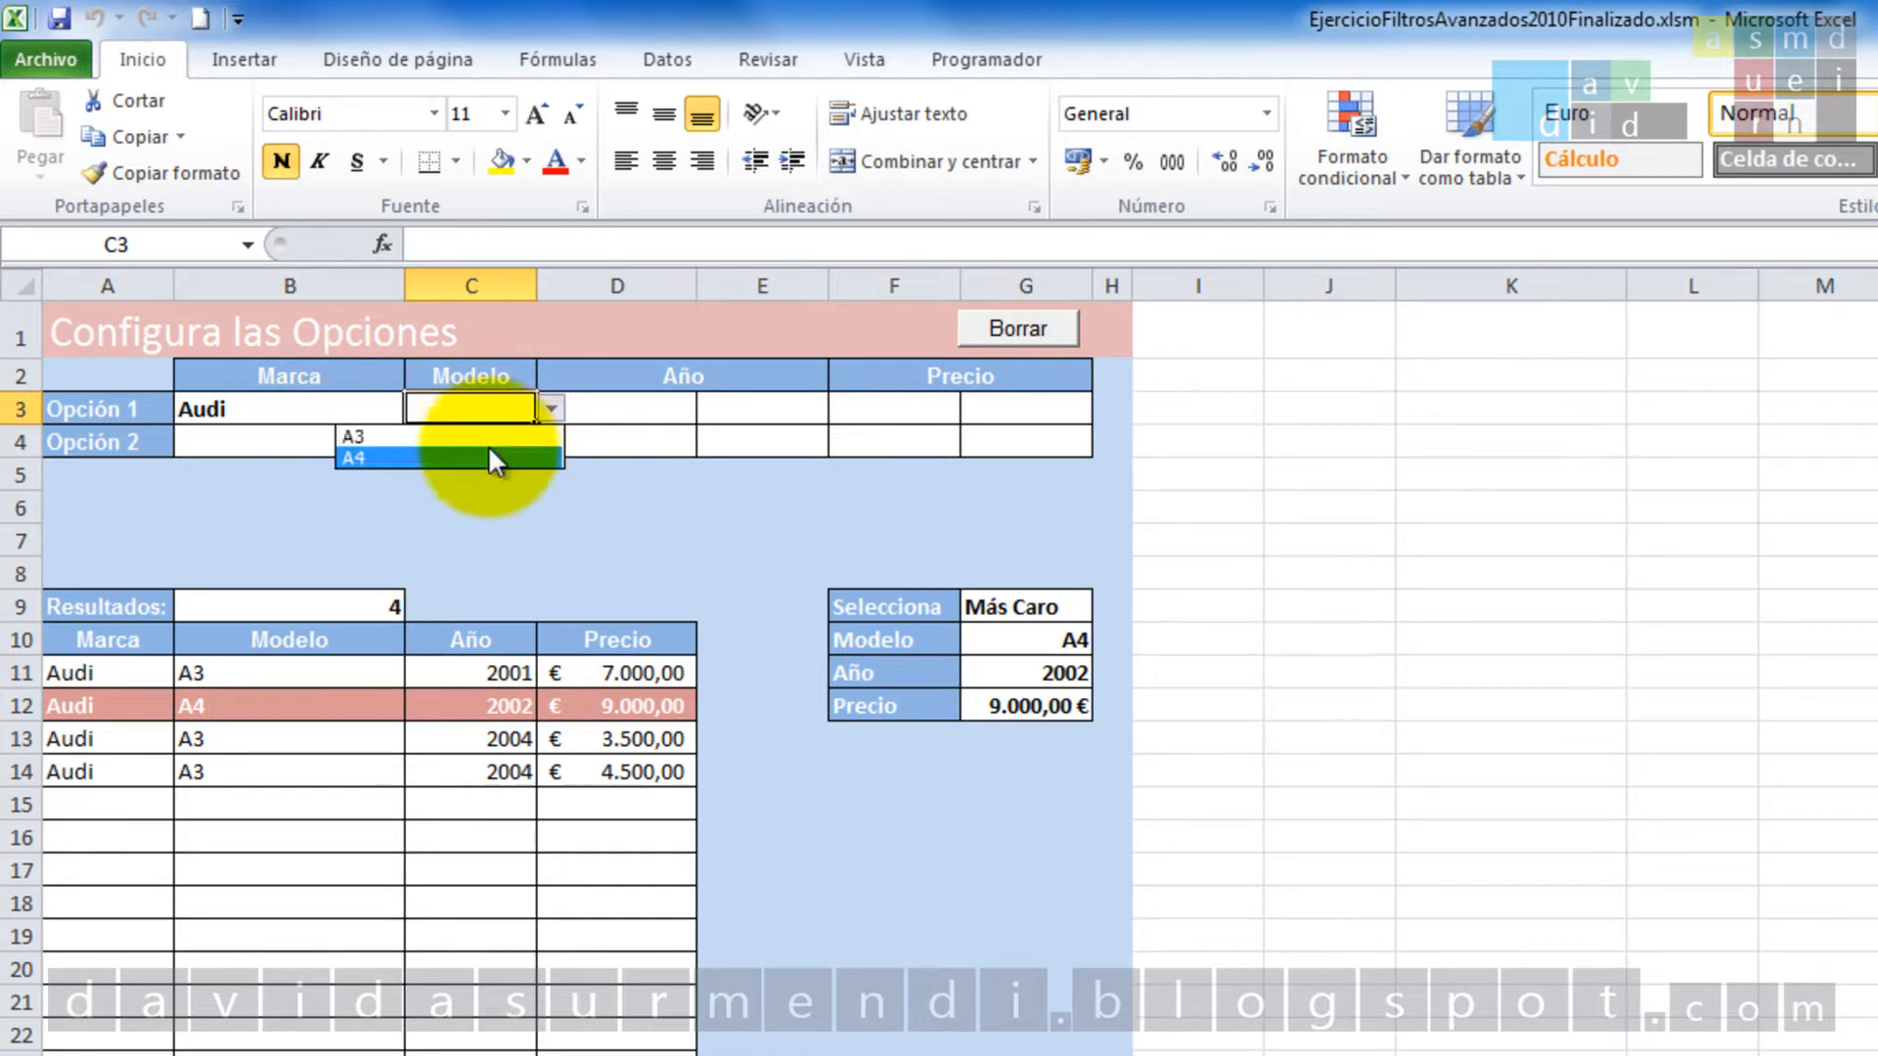
pyautogui.click(489, 452)
# Set the Opción 2 brand to Renault and open its list of available models.
pyautogui.click(335, 448)
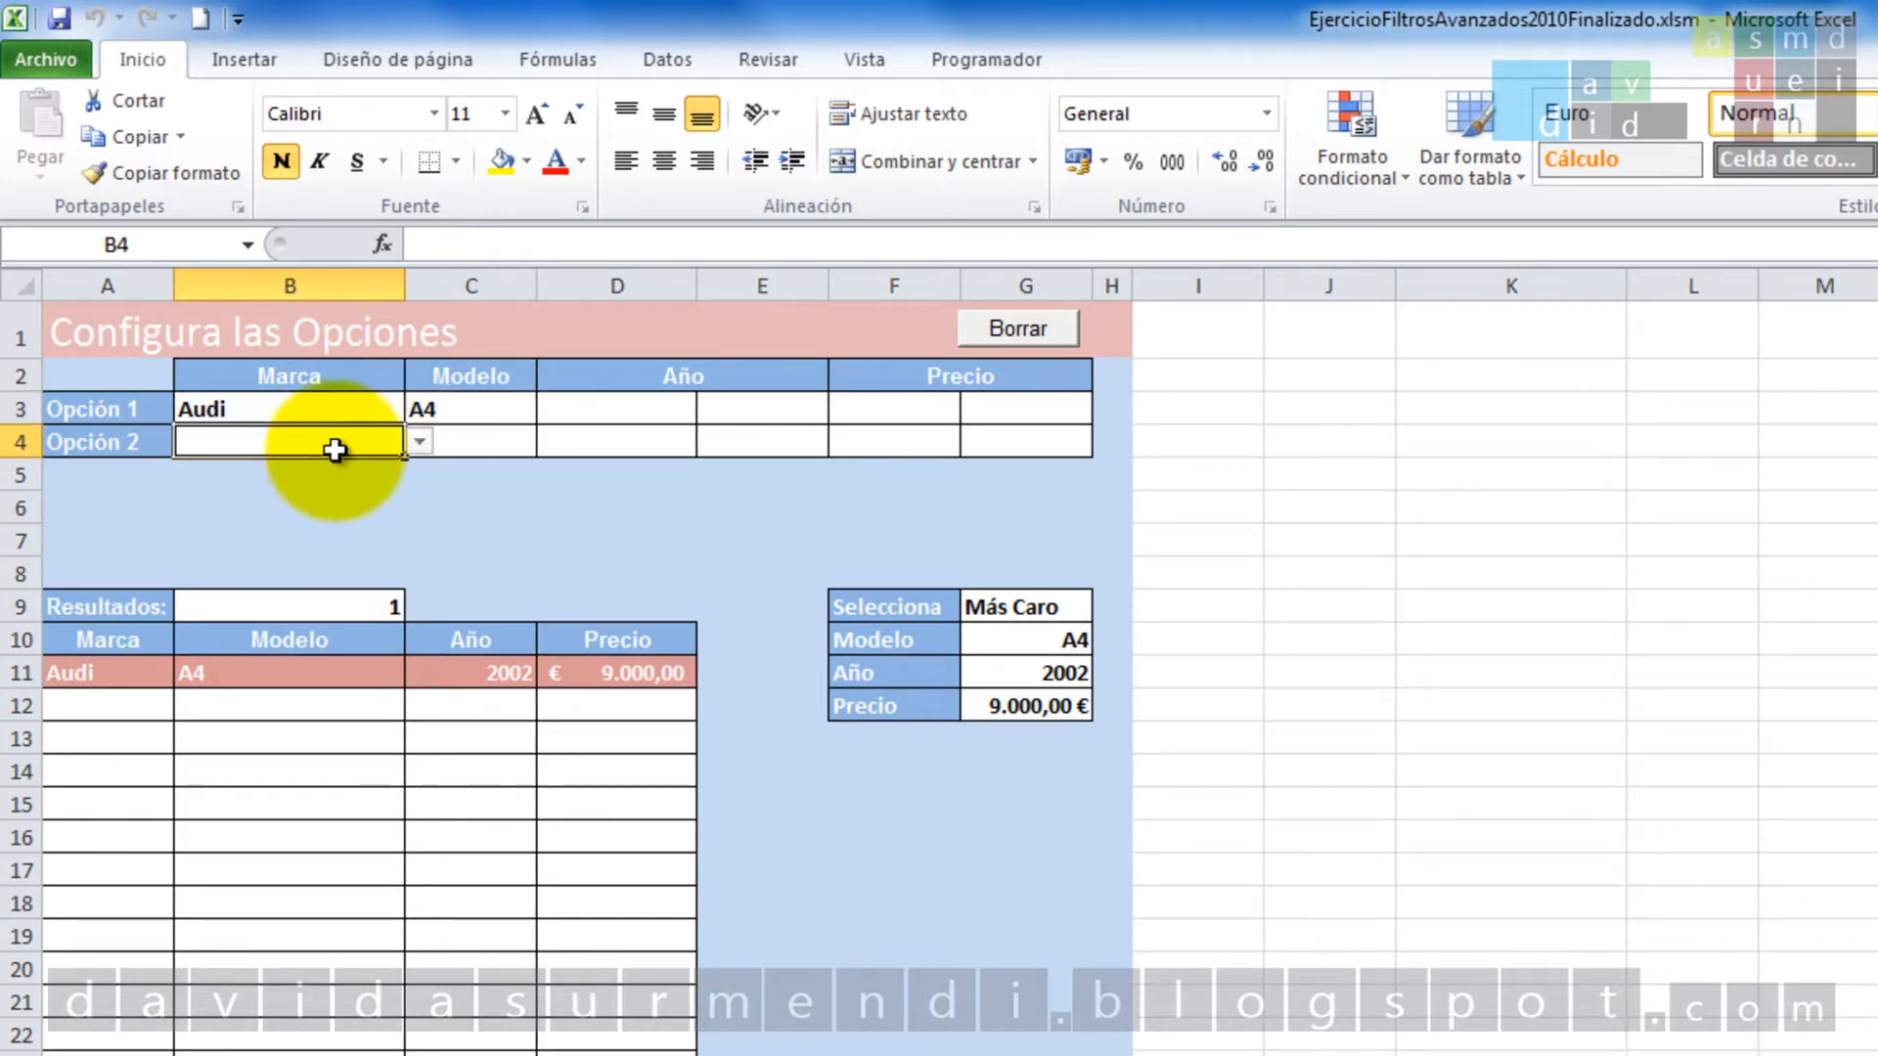
pyautogui.click(425, 441)
pyautogui.click(385, 536)
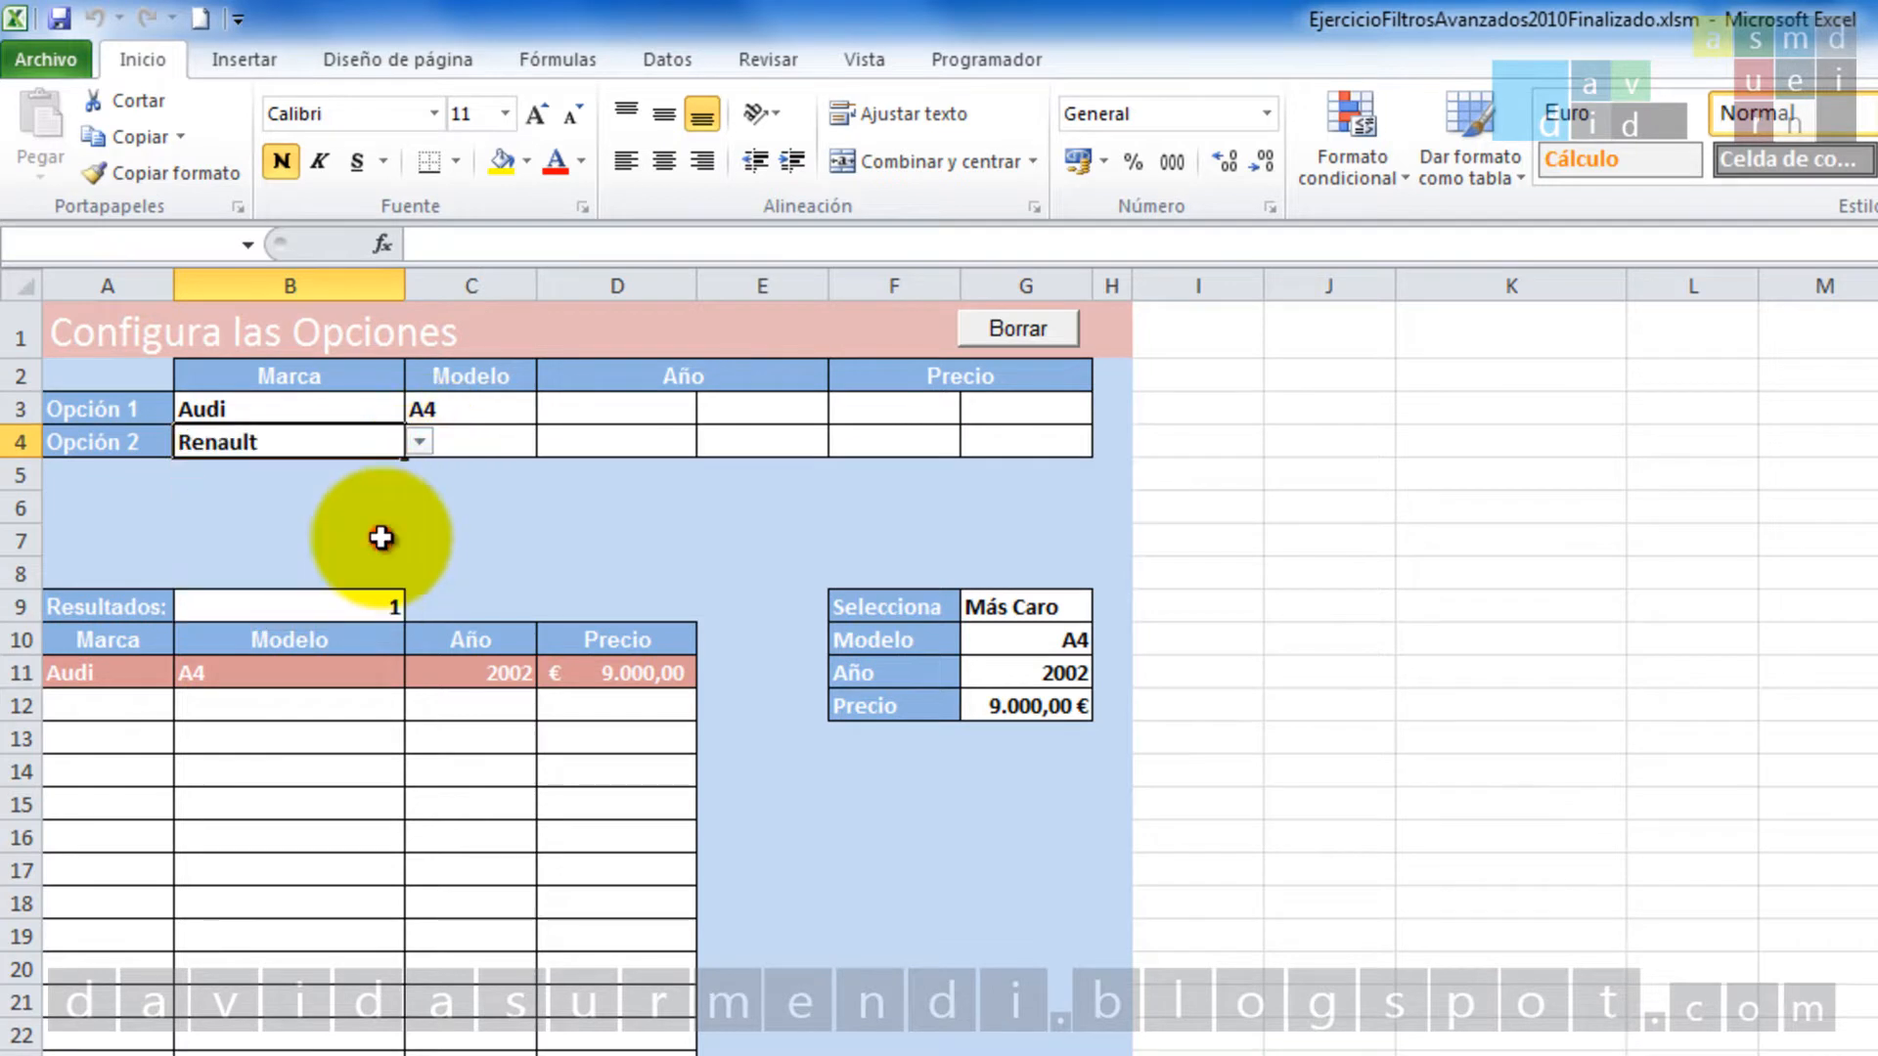
pyautogui.click(504, 445)
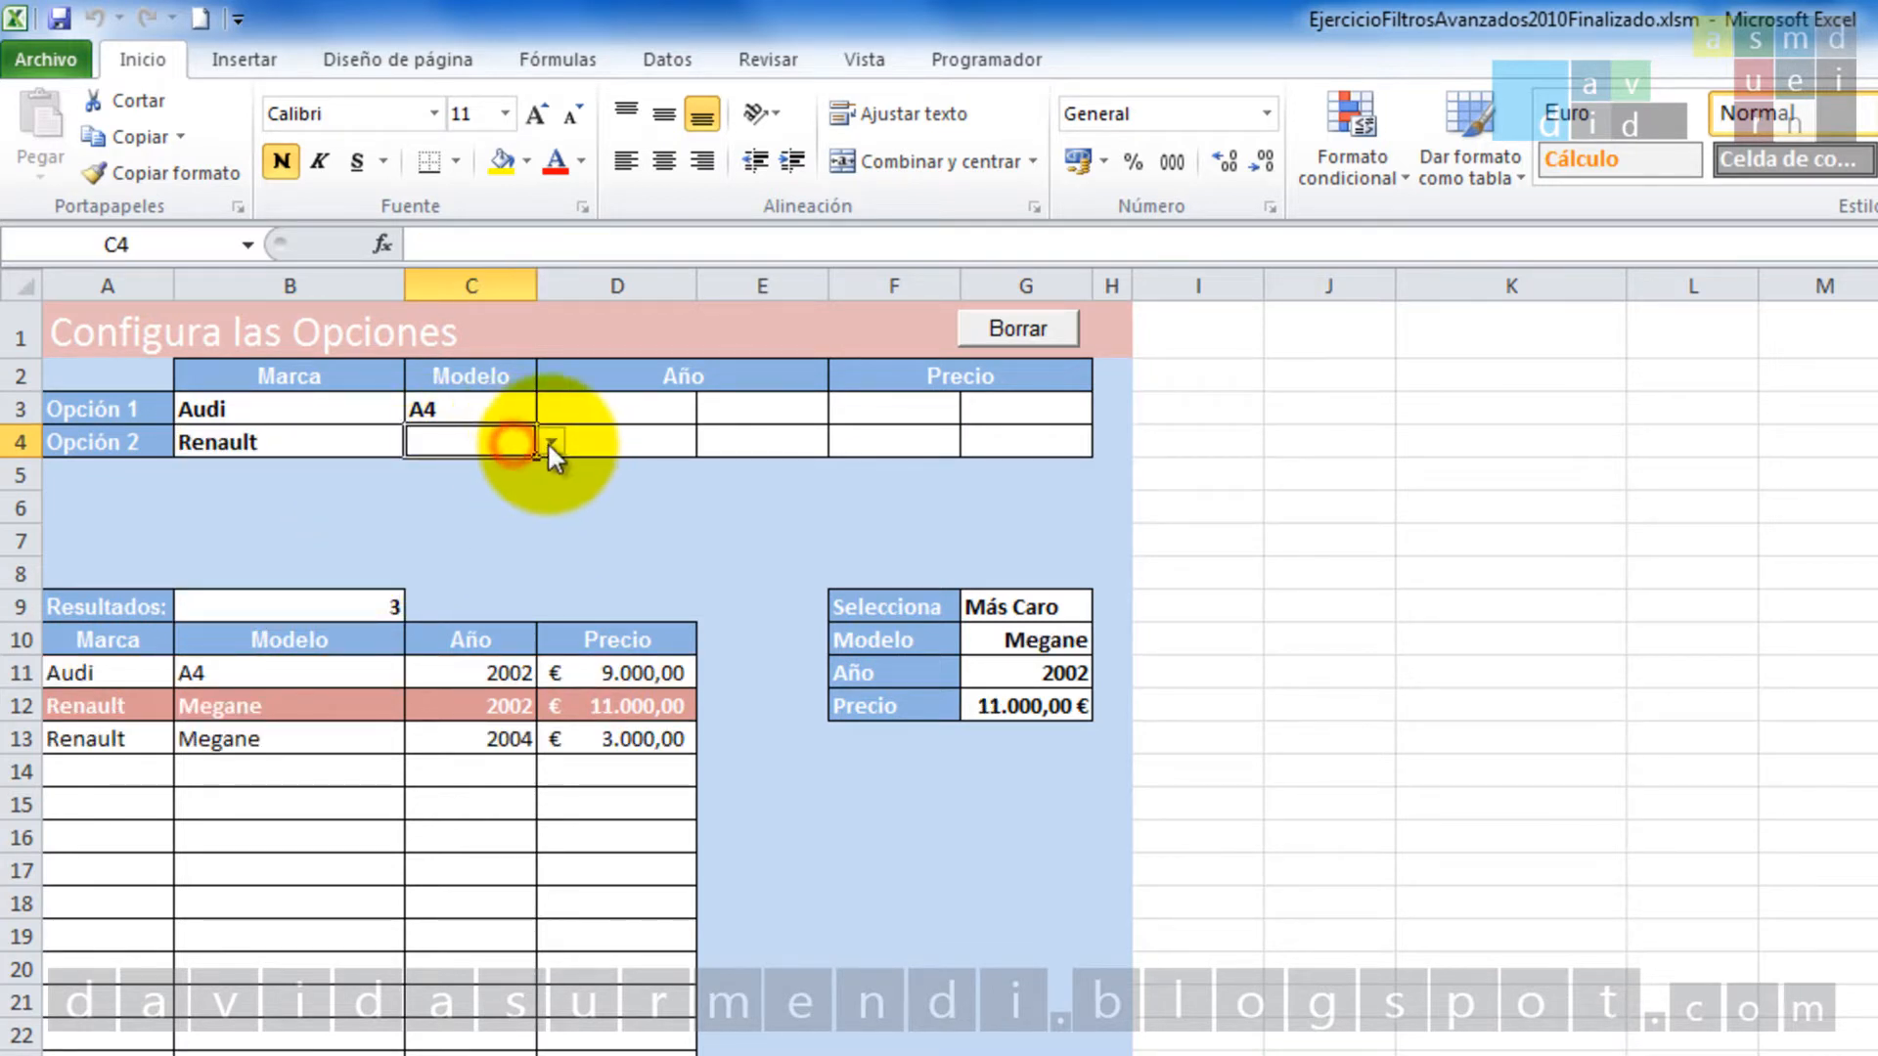
pyautogui.click(548, 442)
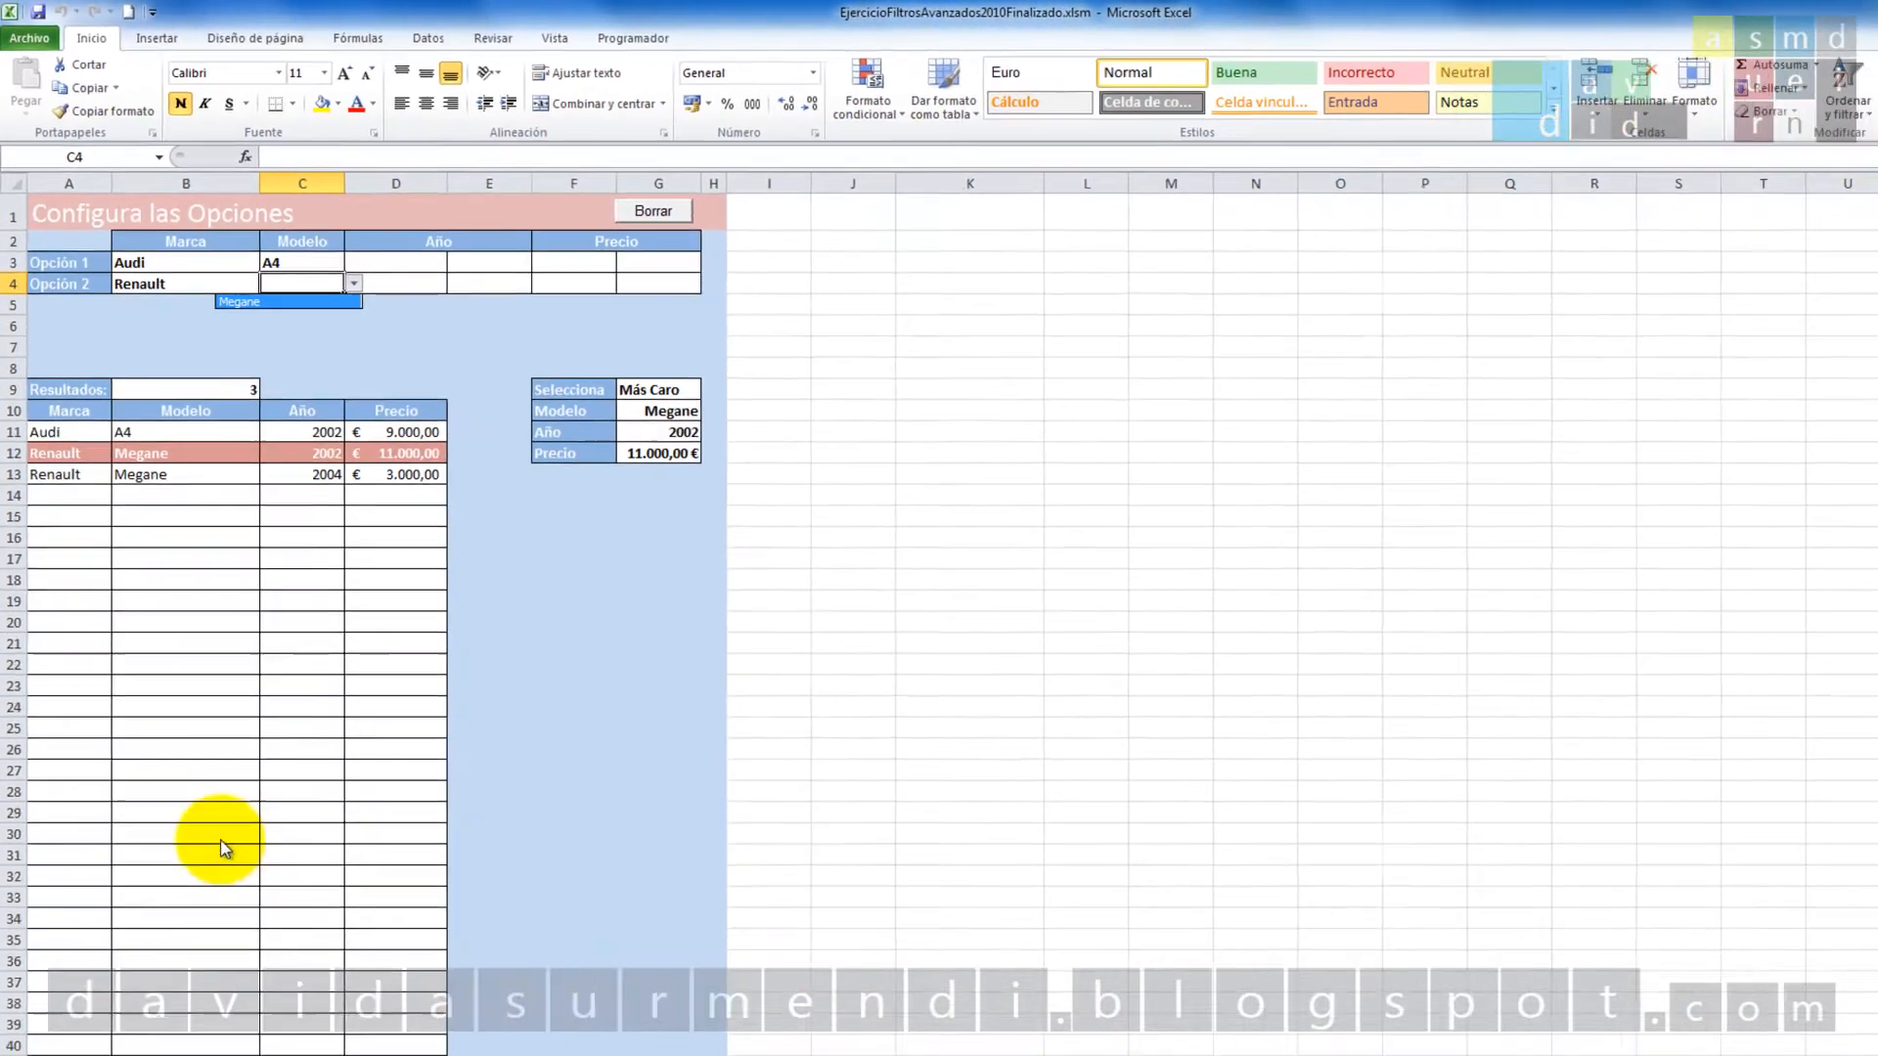
# On the Datos sheet, highlight the brand list in F2:F10 and the dependent model list in H2:H3.
pyautogui.click(182, 1047)
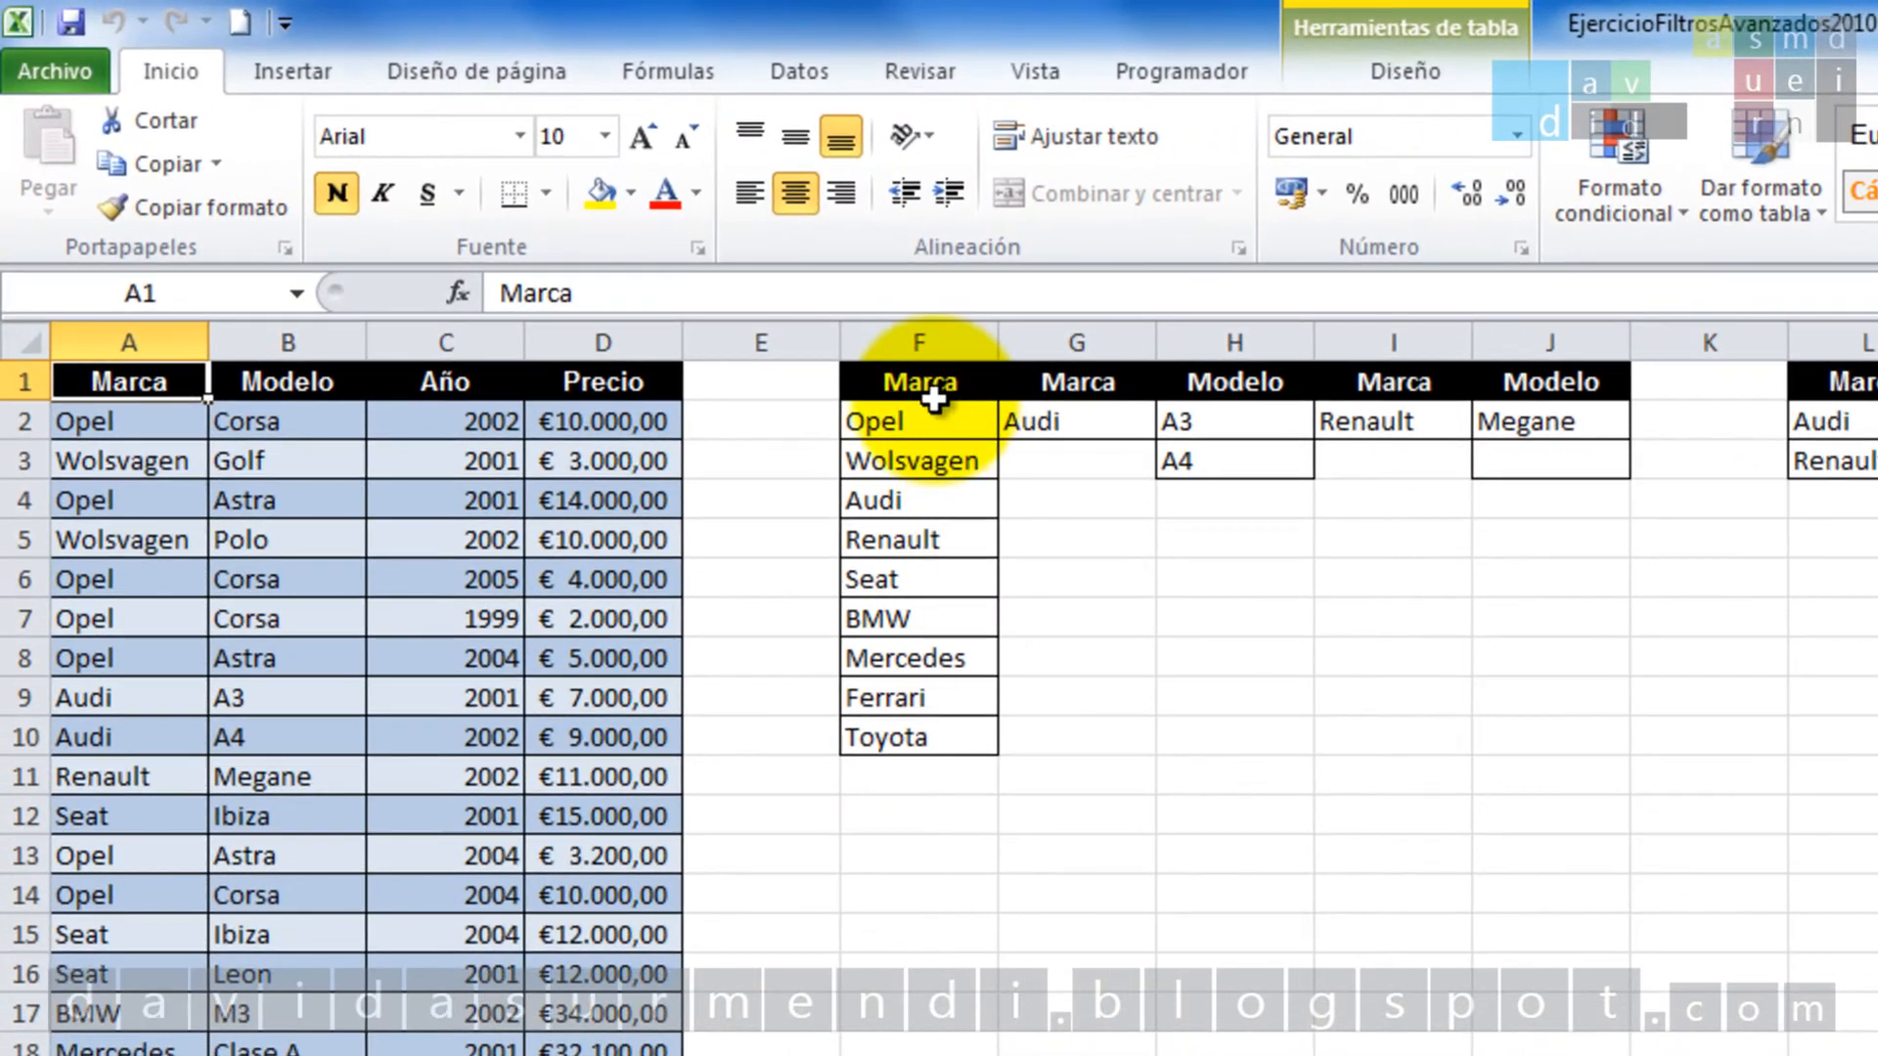
pyautogui.moveTo(934, 421); pyautogui.dragTo(981, 737)
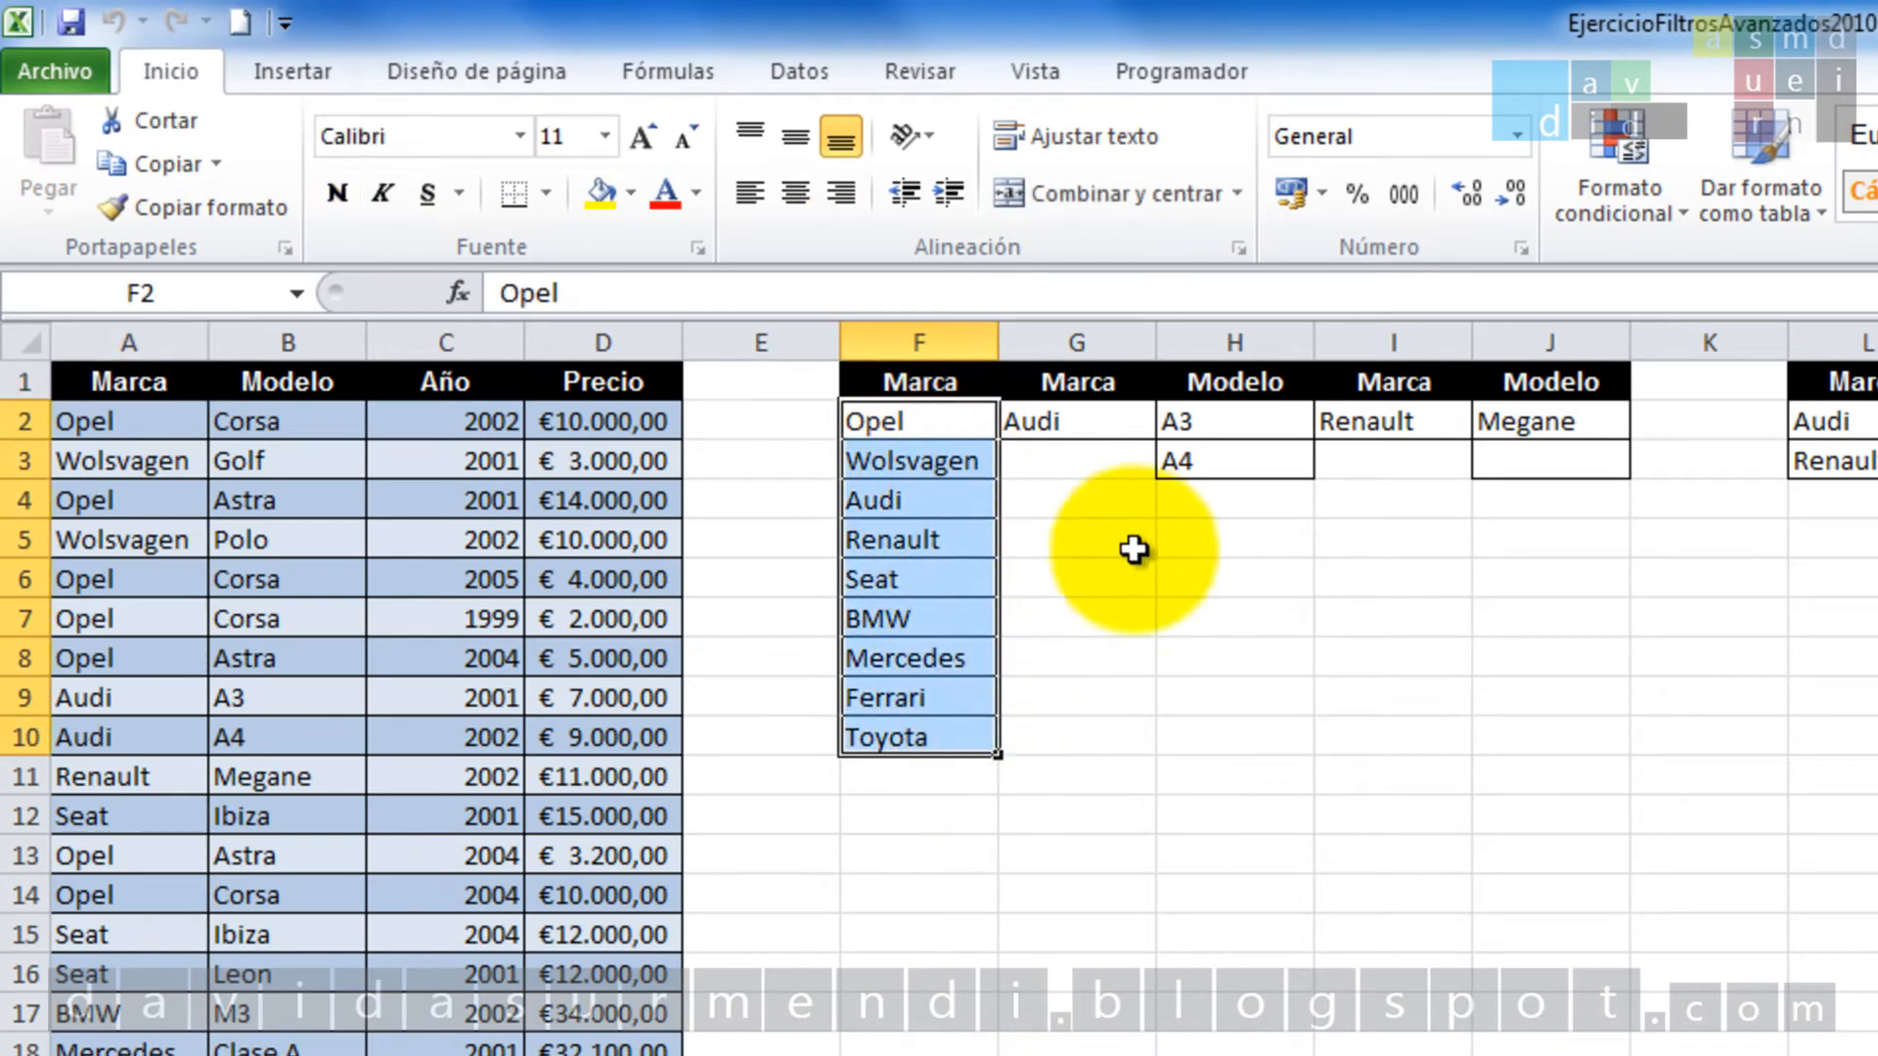
pyautogui.moveTo(1207, 422); pyautogui.dragTo(1218, 471)
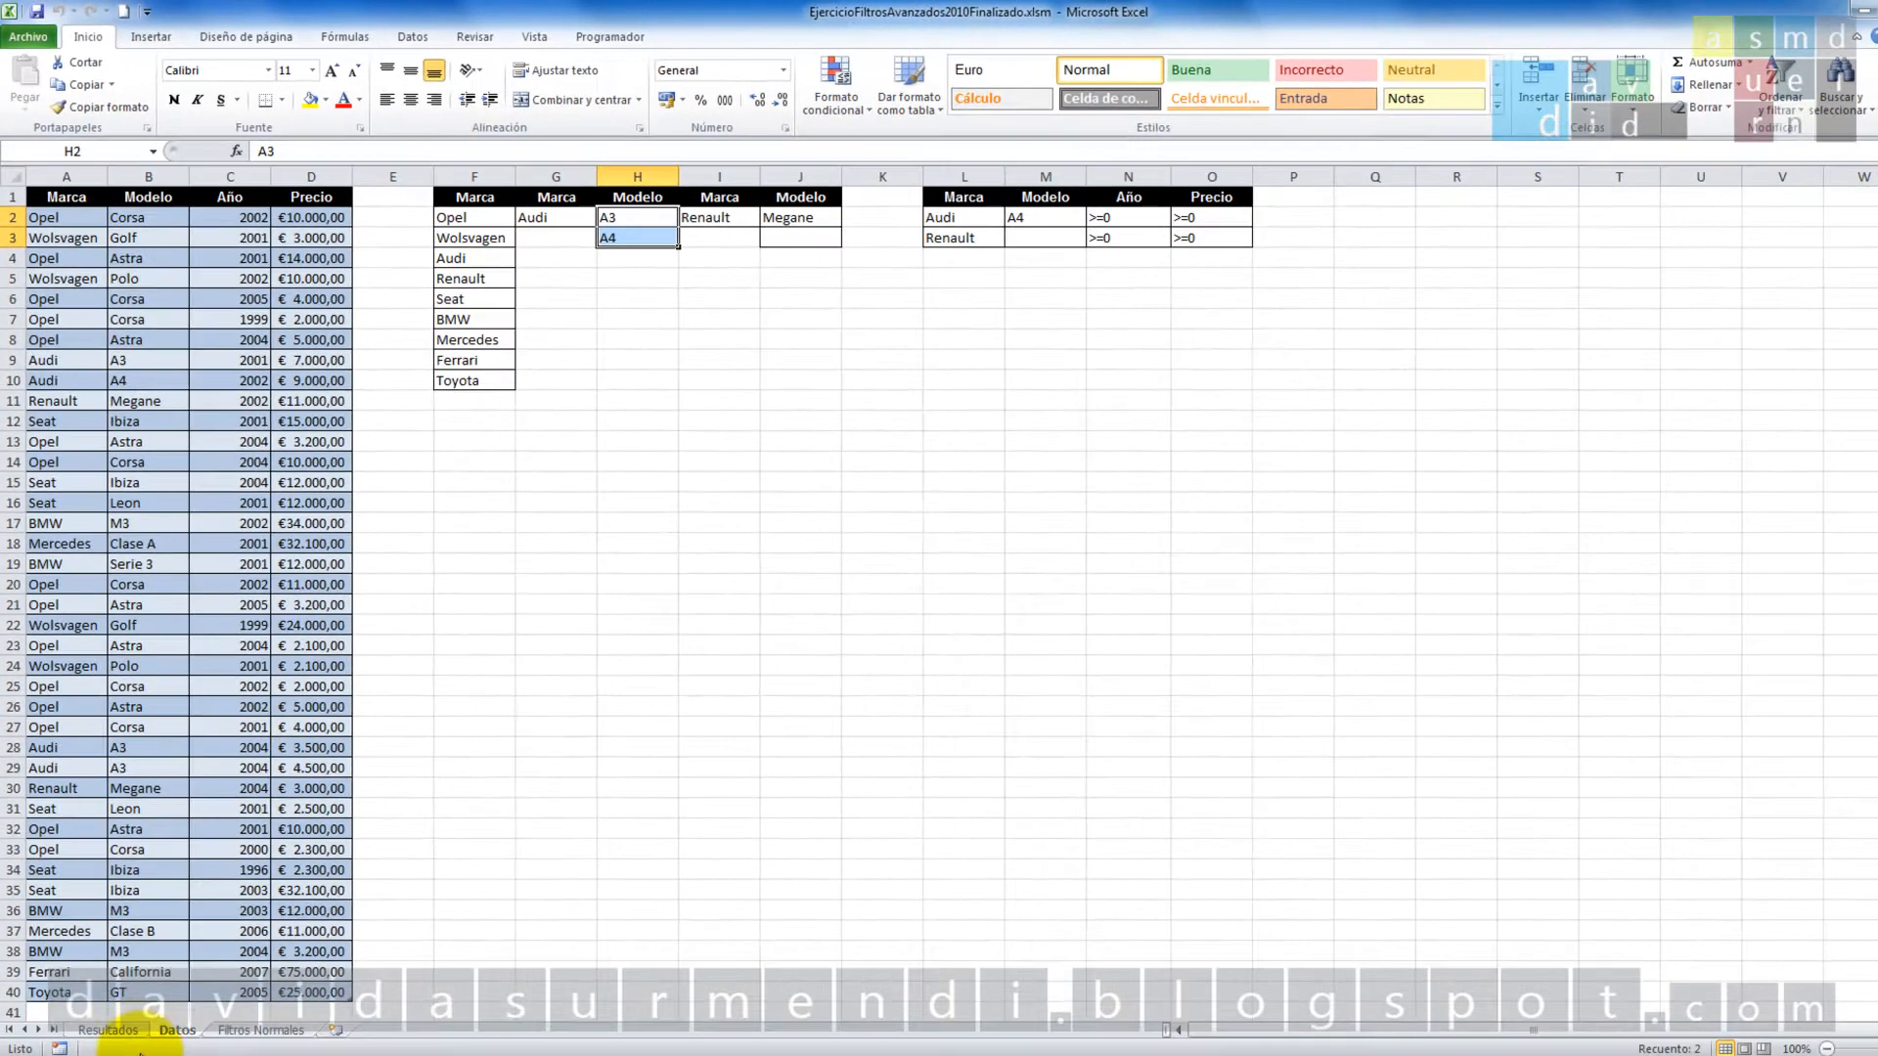
# Return to the Resultados sheet and check the brand and model choices offered for Opción 1.
pyautogui.click(107, 1030)
pyautogui.click(220, 253)
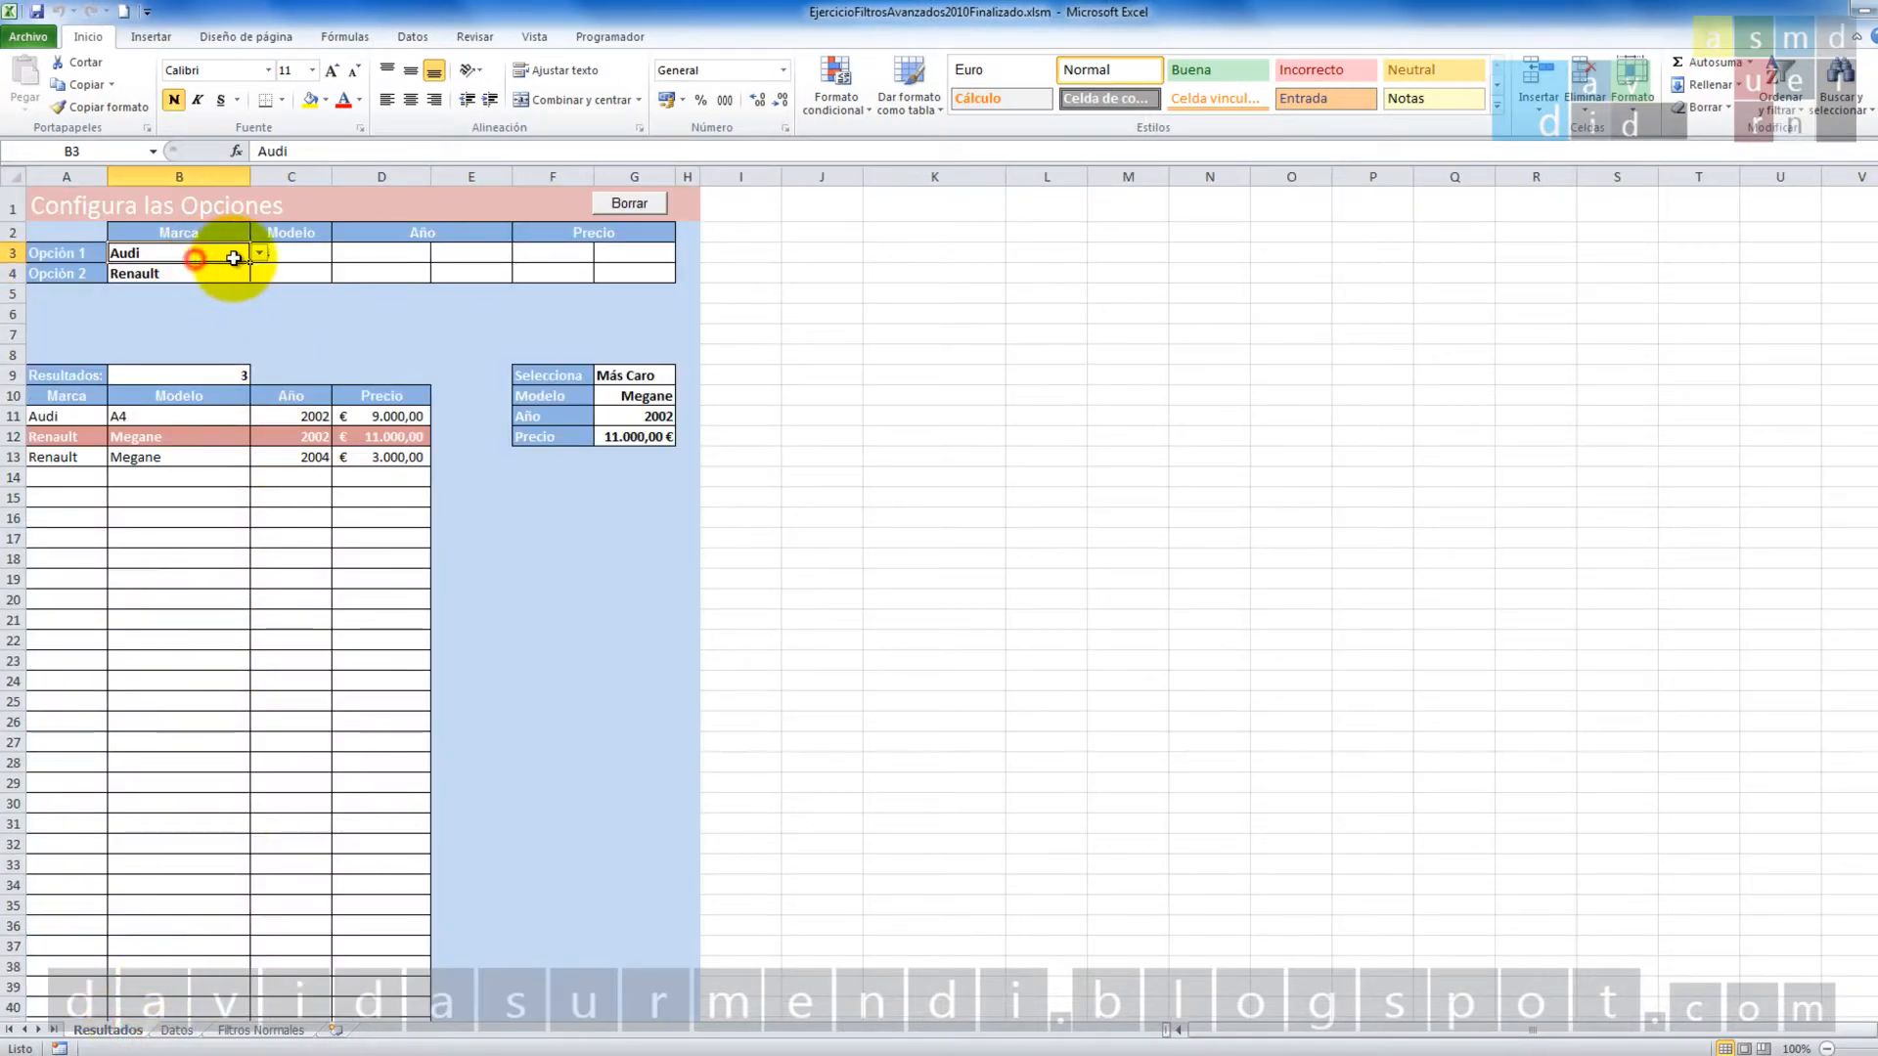
pyautogui.click(259, 253)
pyautogui.click(333, 324)
pyautogui.click(367, 324)
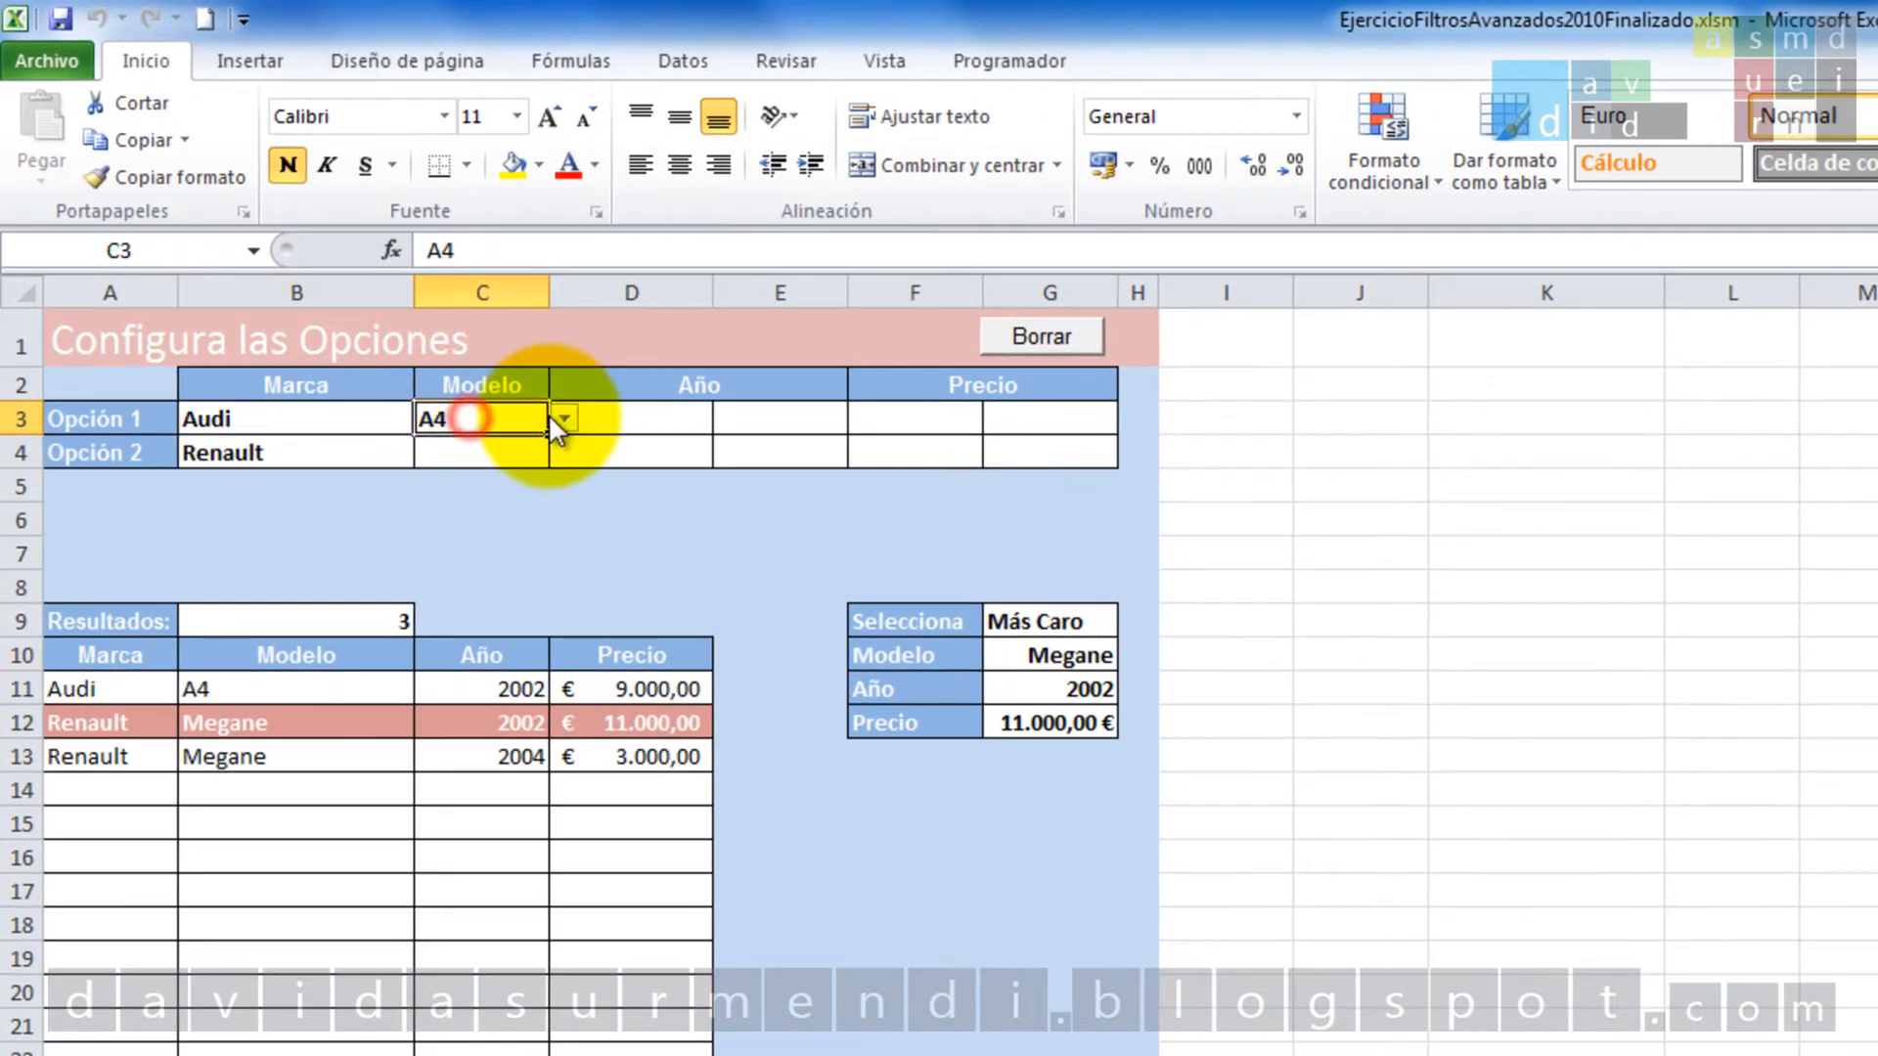
pyautogui.click(433, 323)
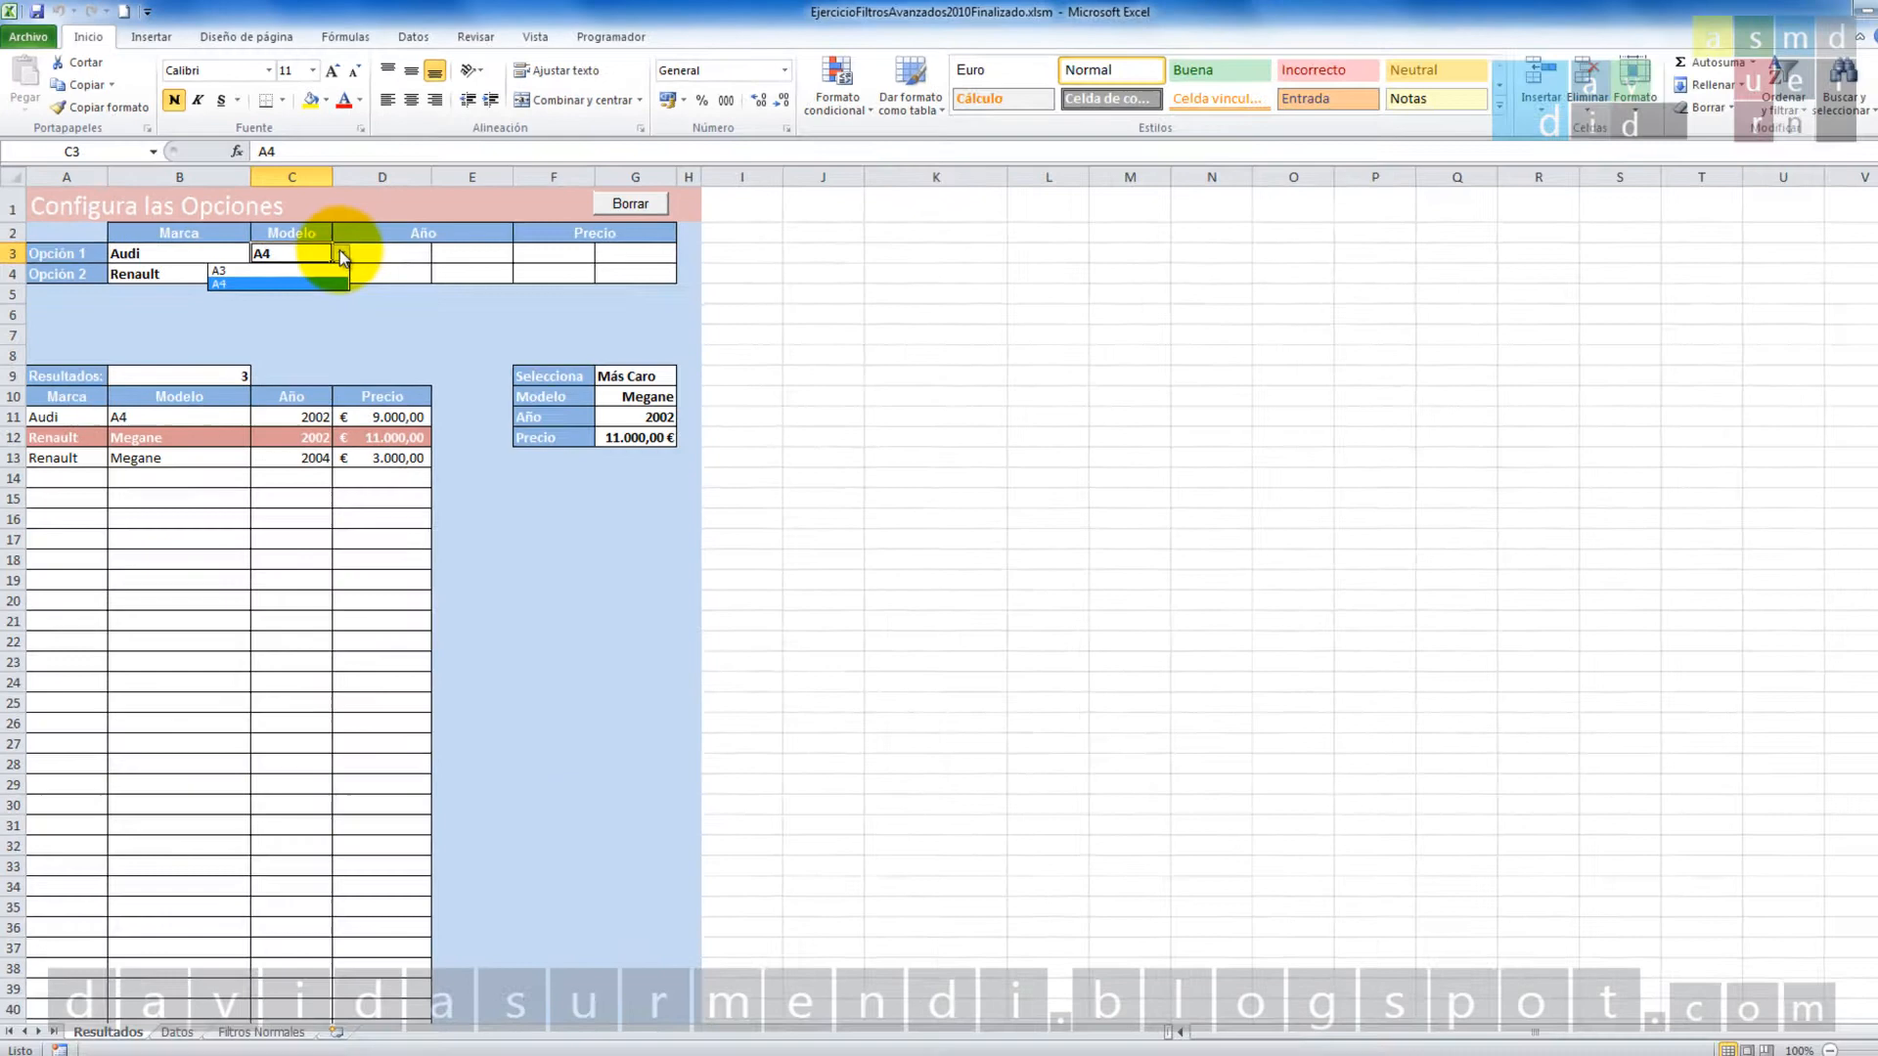
pyautogui.click(562, 419)
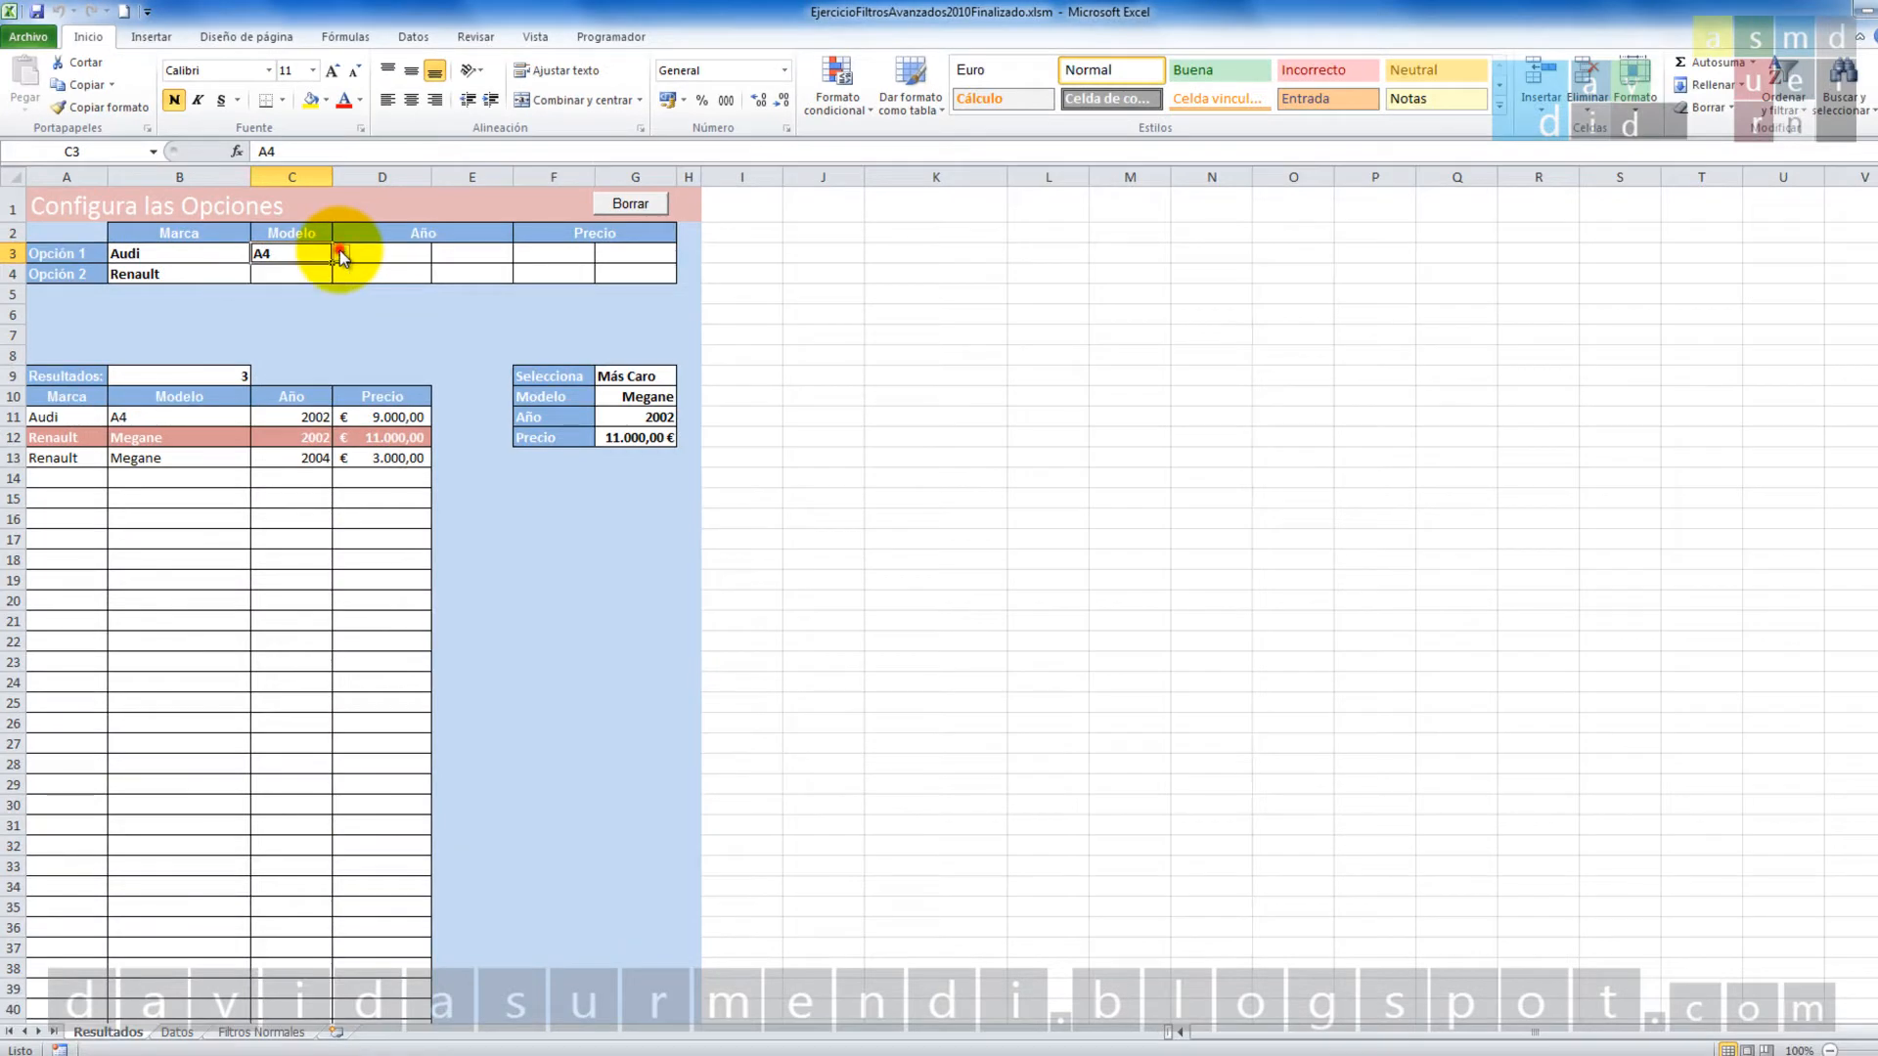
# Compare the brand list in F2:F10 on the Datos sheet with the Opción 1 brand choices on Resultados.
pyautogui.click(177, 1032)
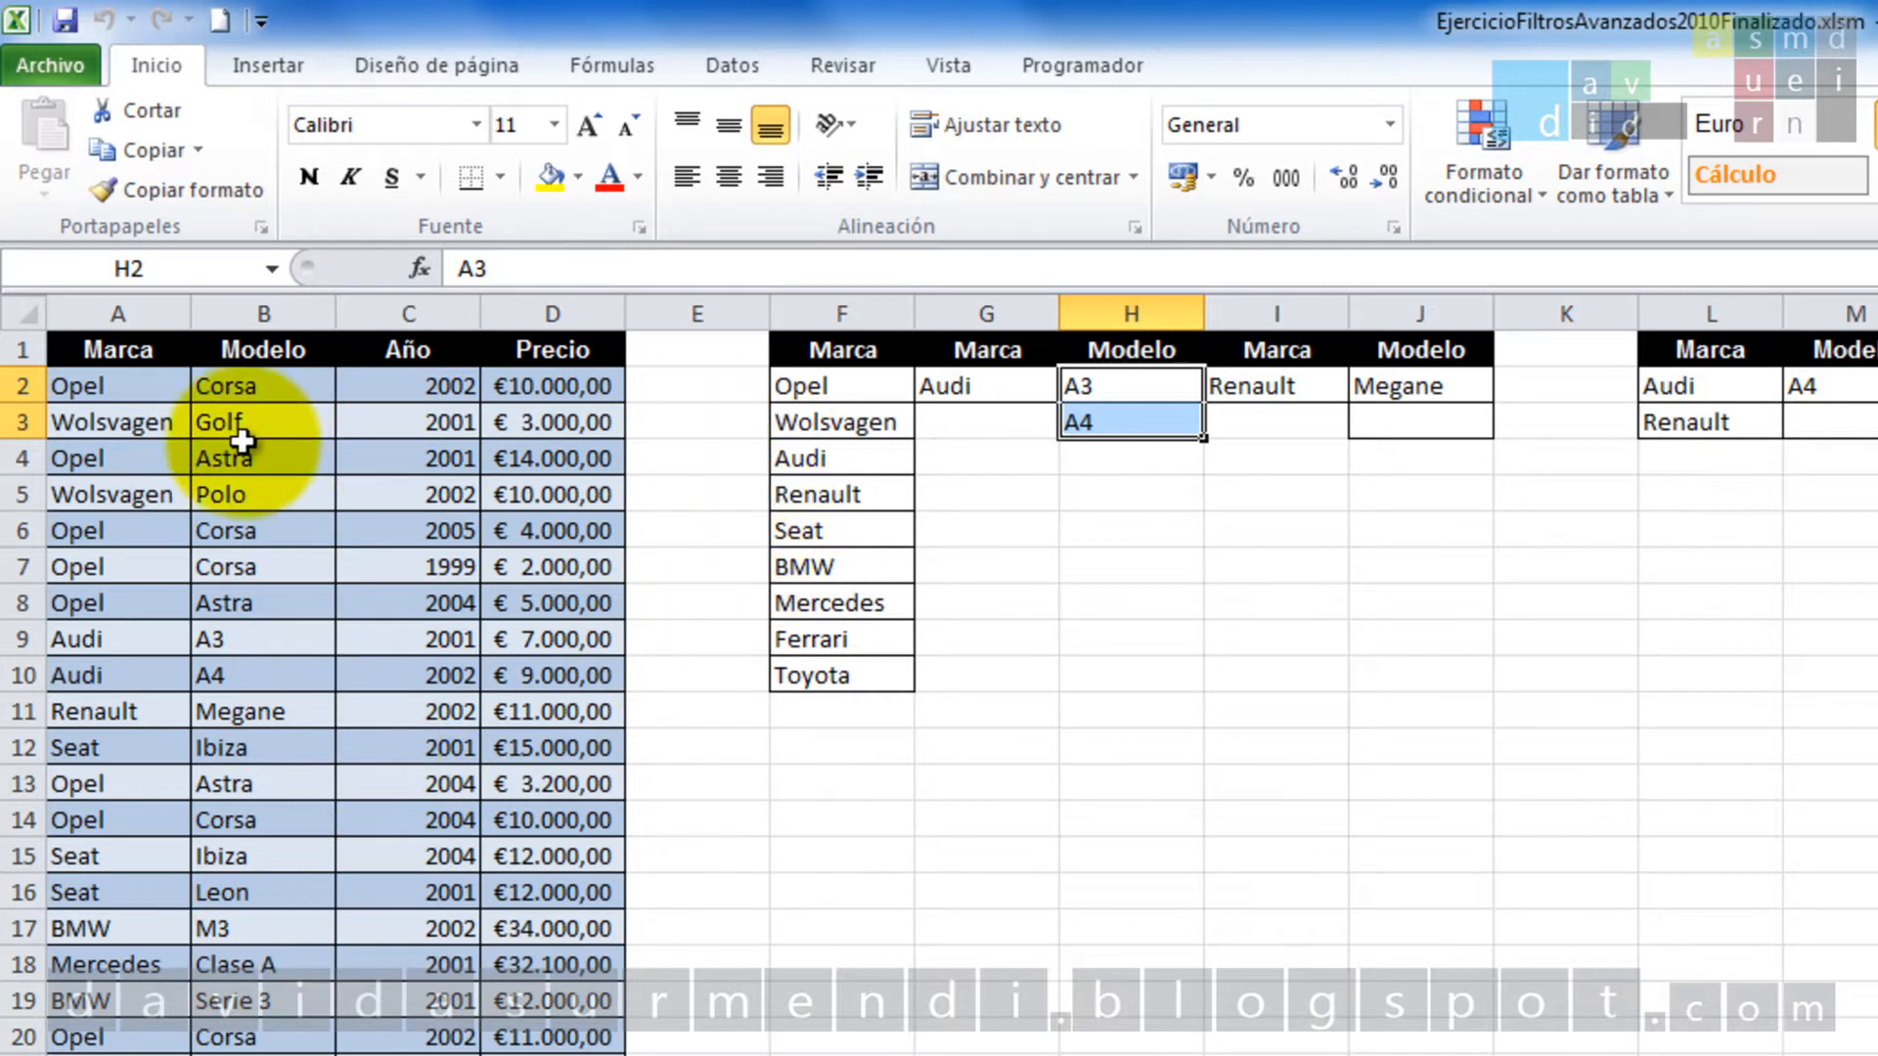
pyautogui.moveTo(811, 390); pyautogui.dragTo(797, 684)
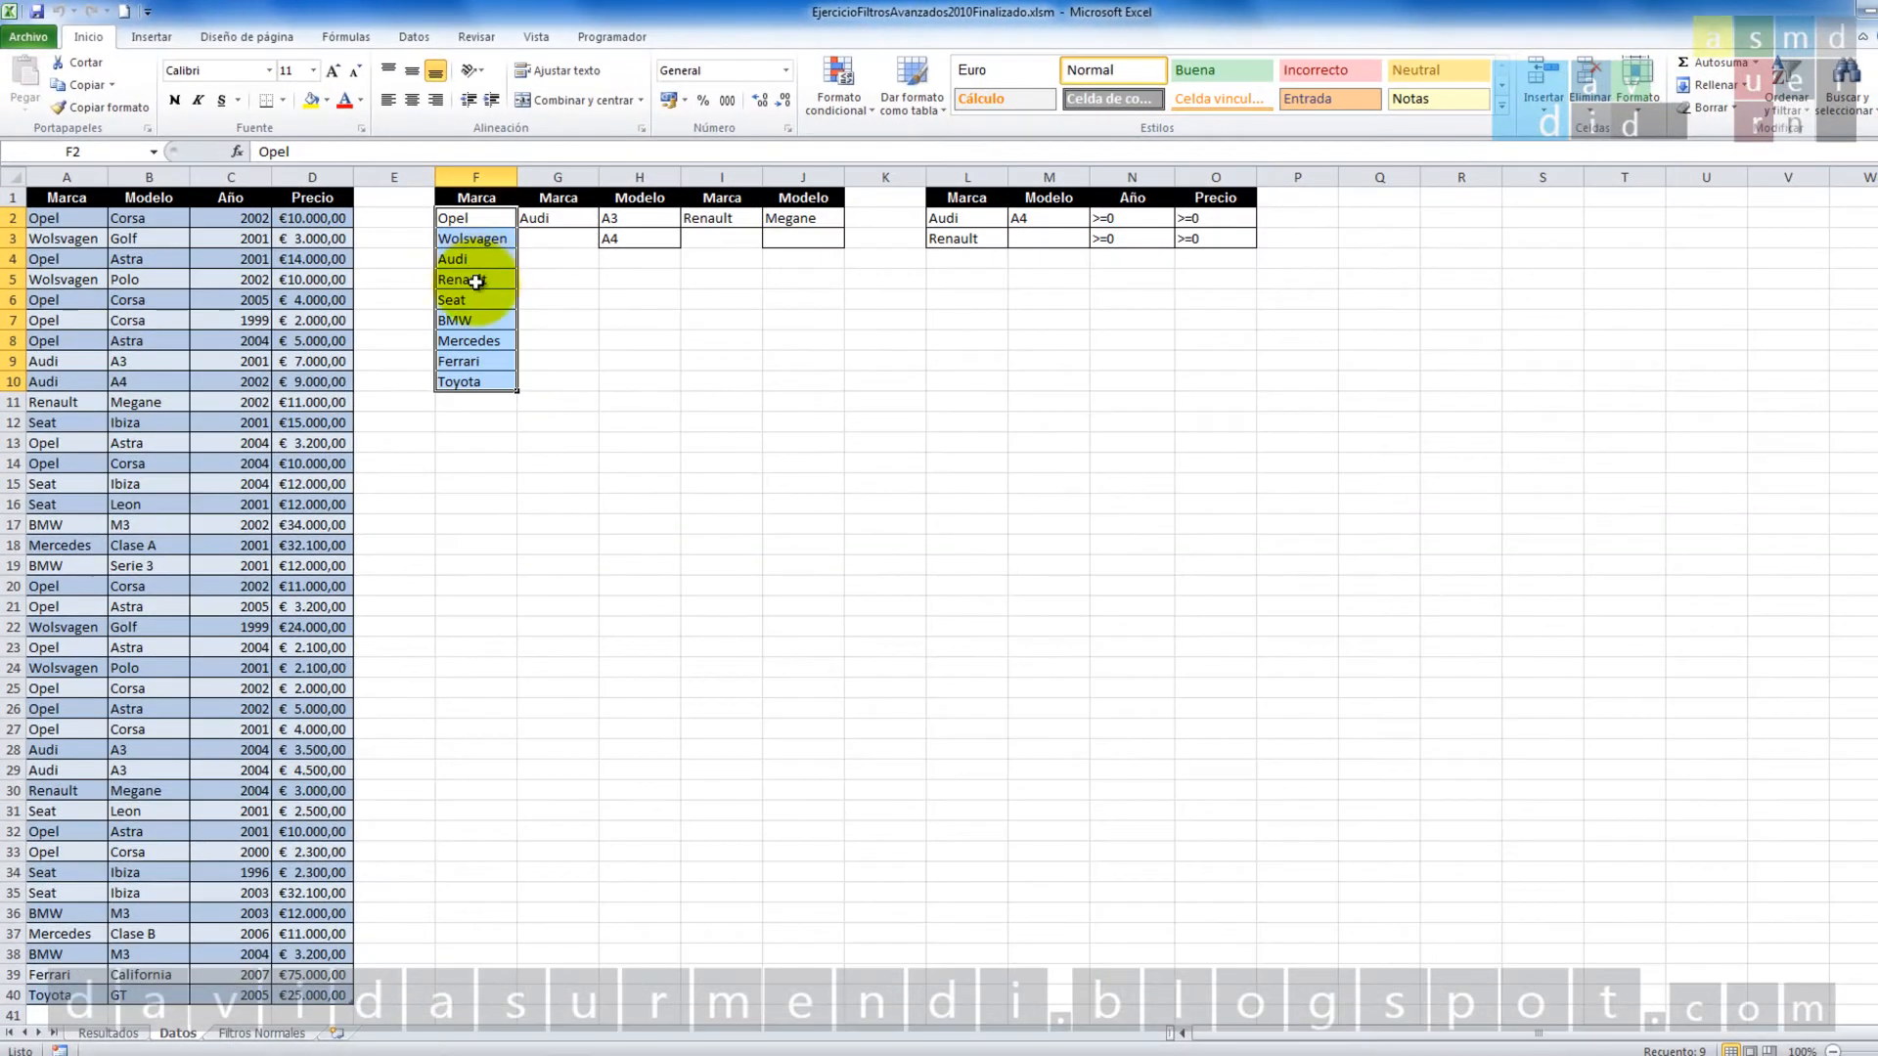
pyautogui.click(120, 1035)
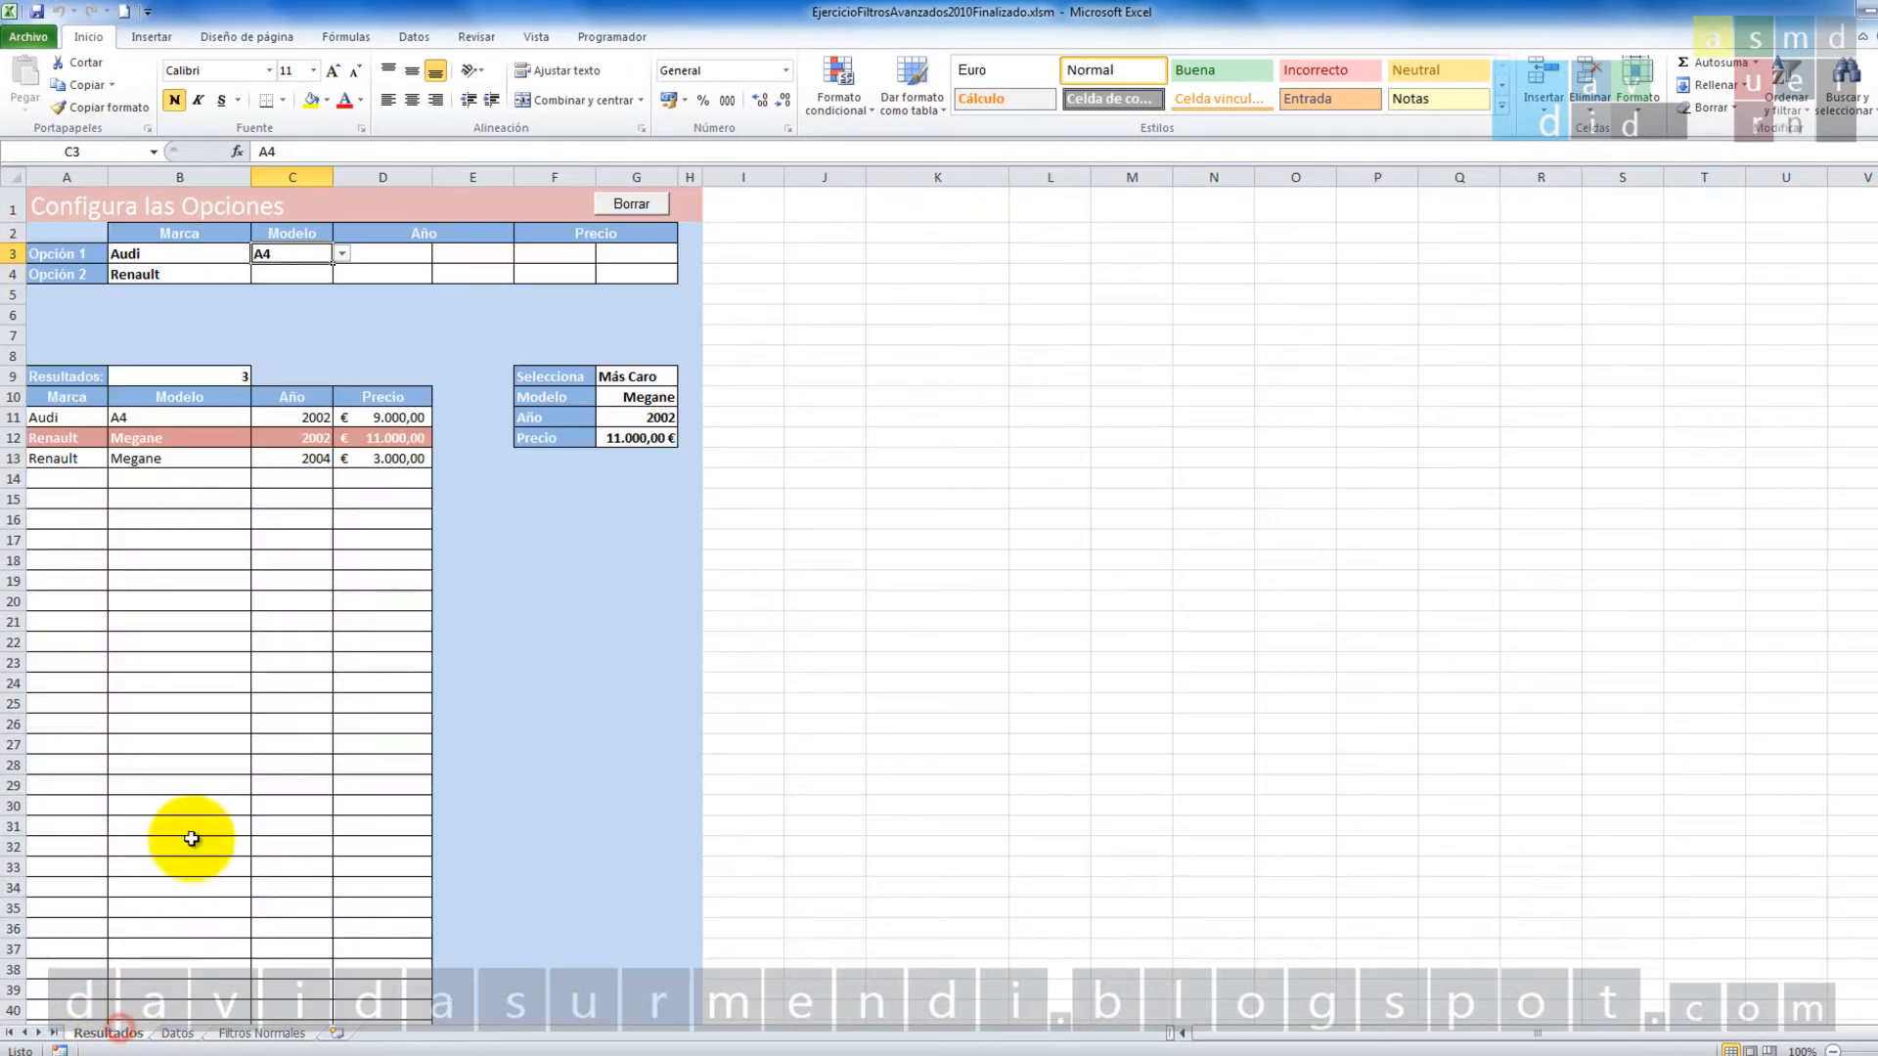
pyautogui.click(197, 257)
pyautogui.click(260, 253)
pyautogui.click(260, 253)
pyautogui.click(260, 253)
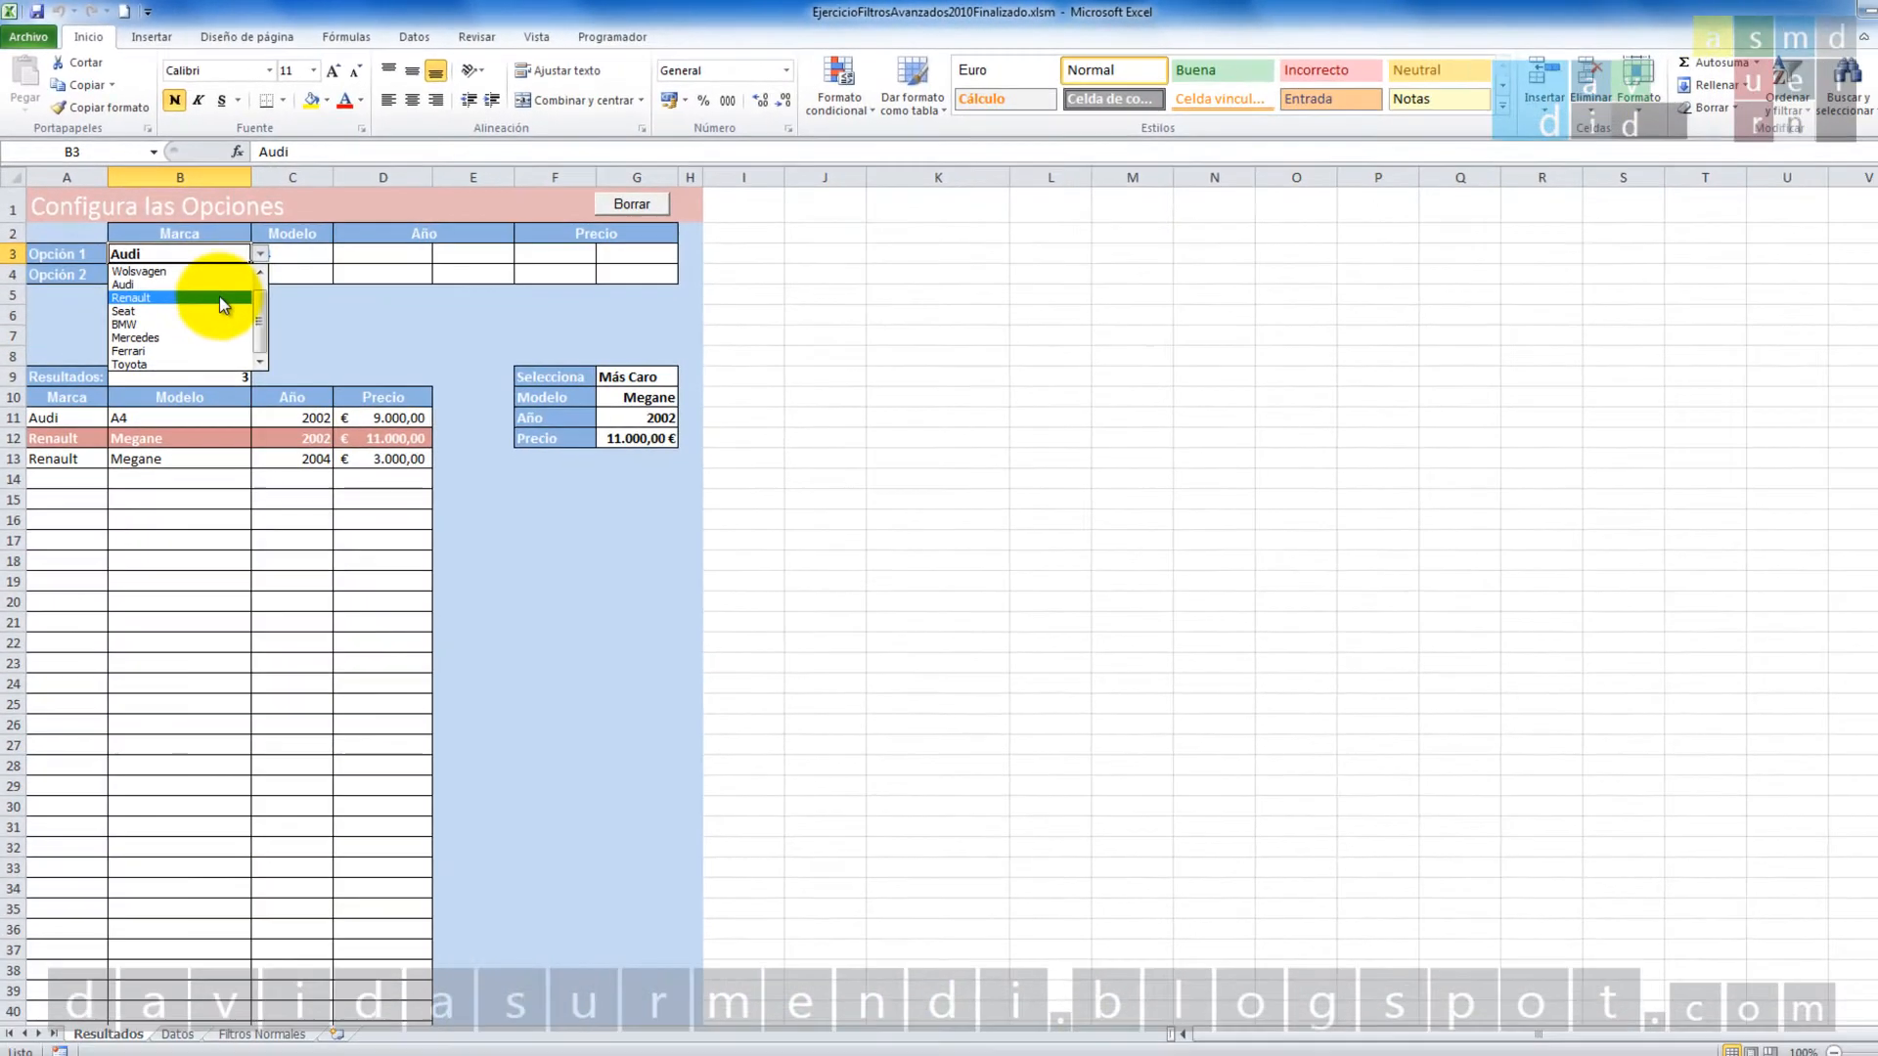
# Revisit the Datos sheet, return to Resultados and inspect the model choices that depend on the Opción 1 brand.
pyautogui.click(177, 1034)
pyautogui.click(177, 1034)
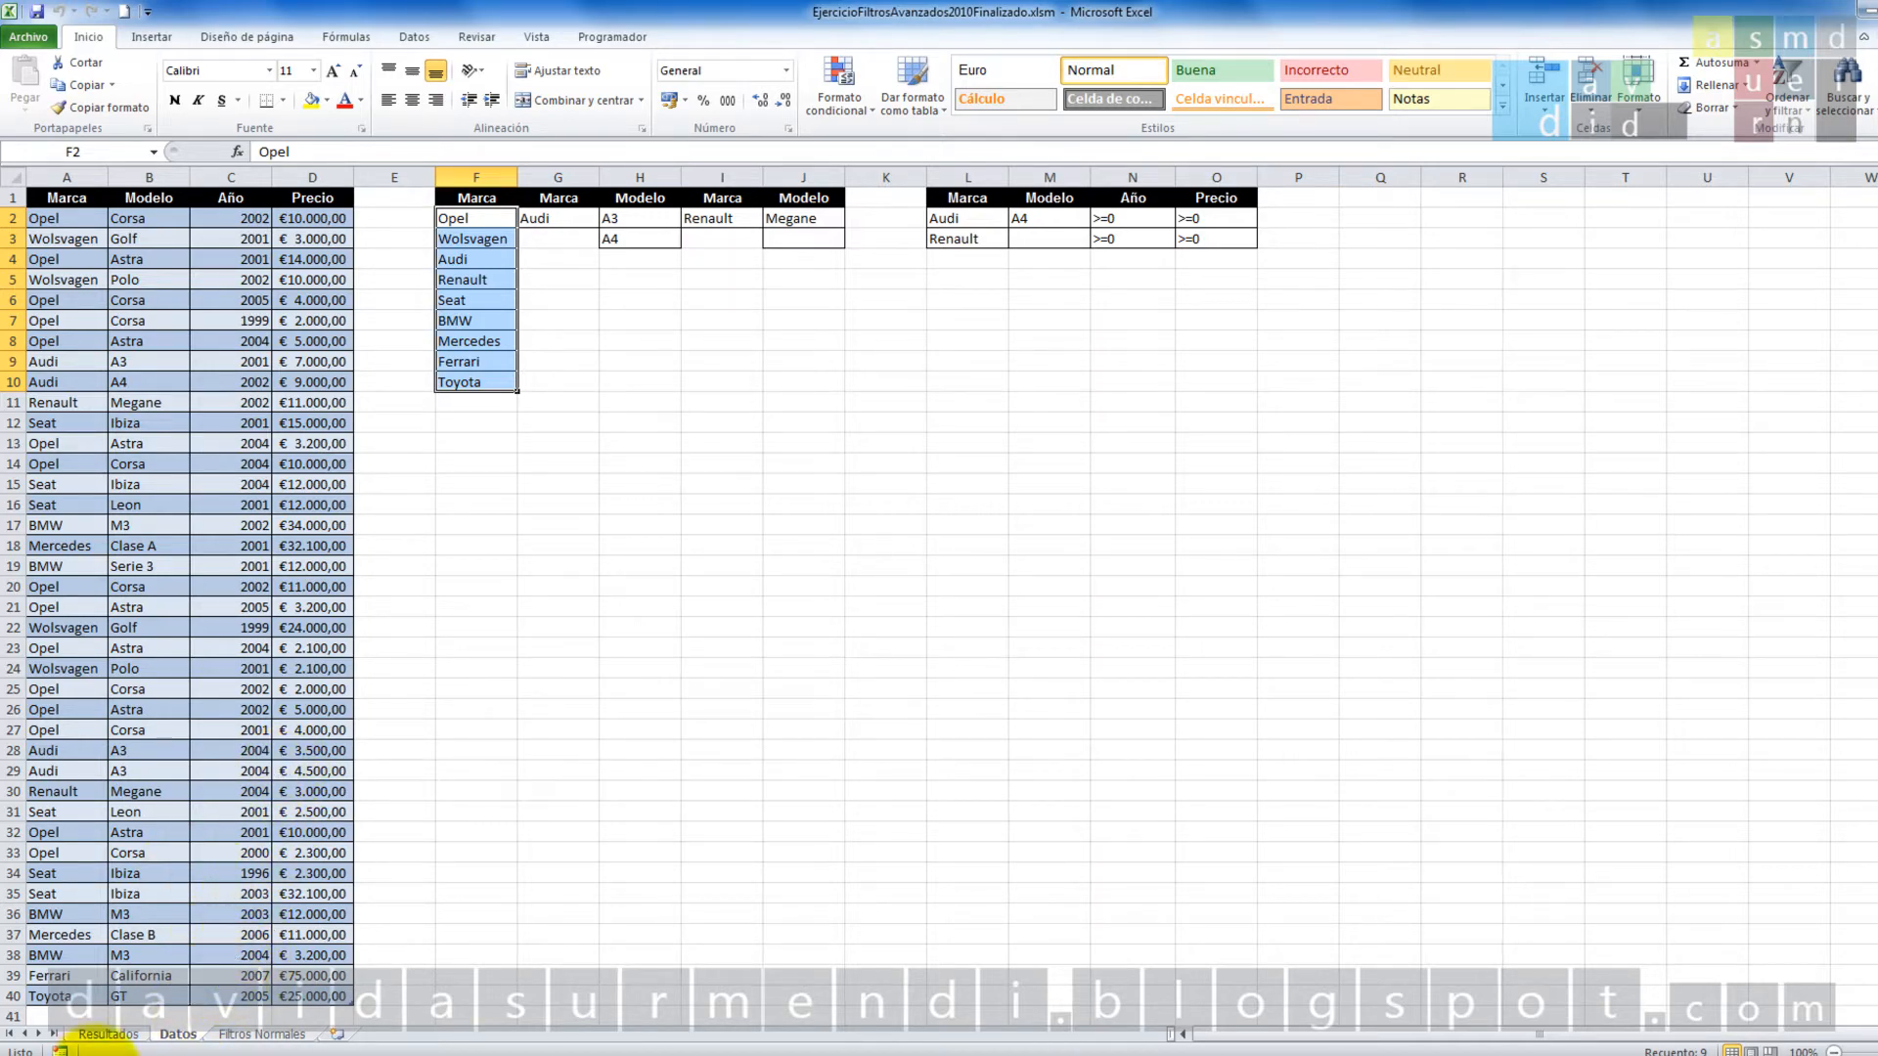
pyautogui.click(98, 1034)
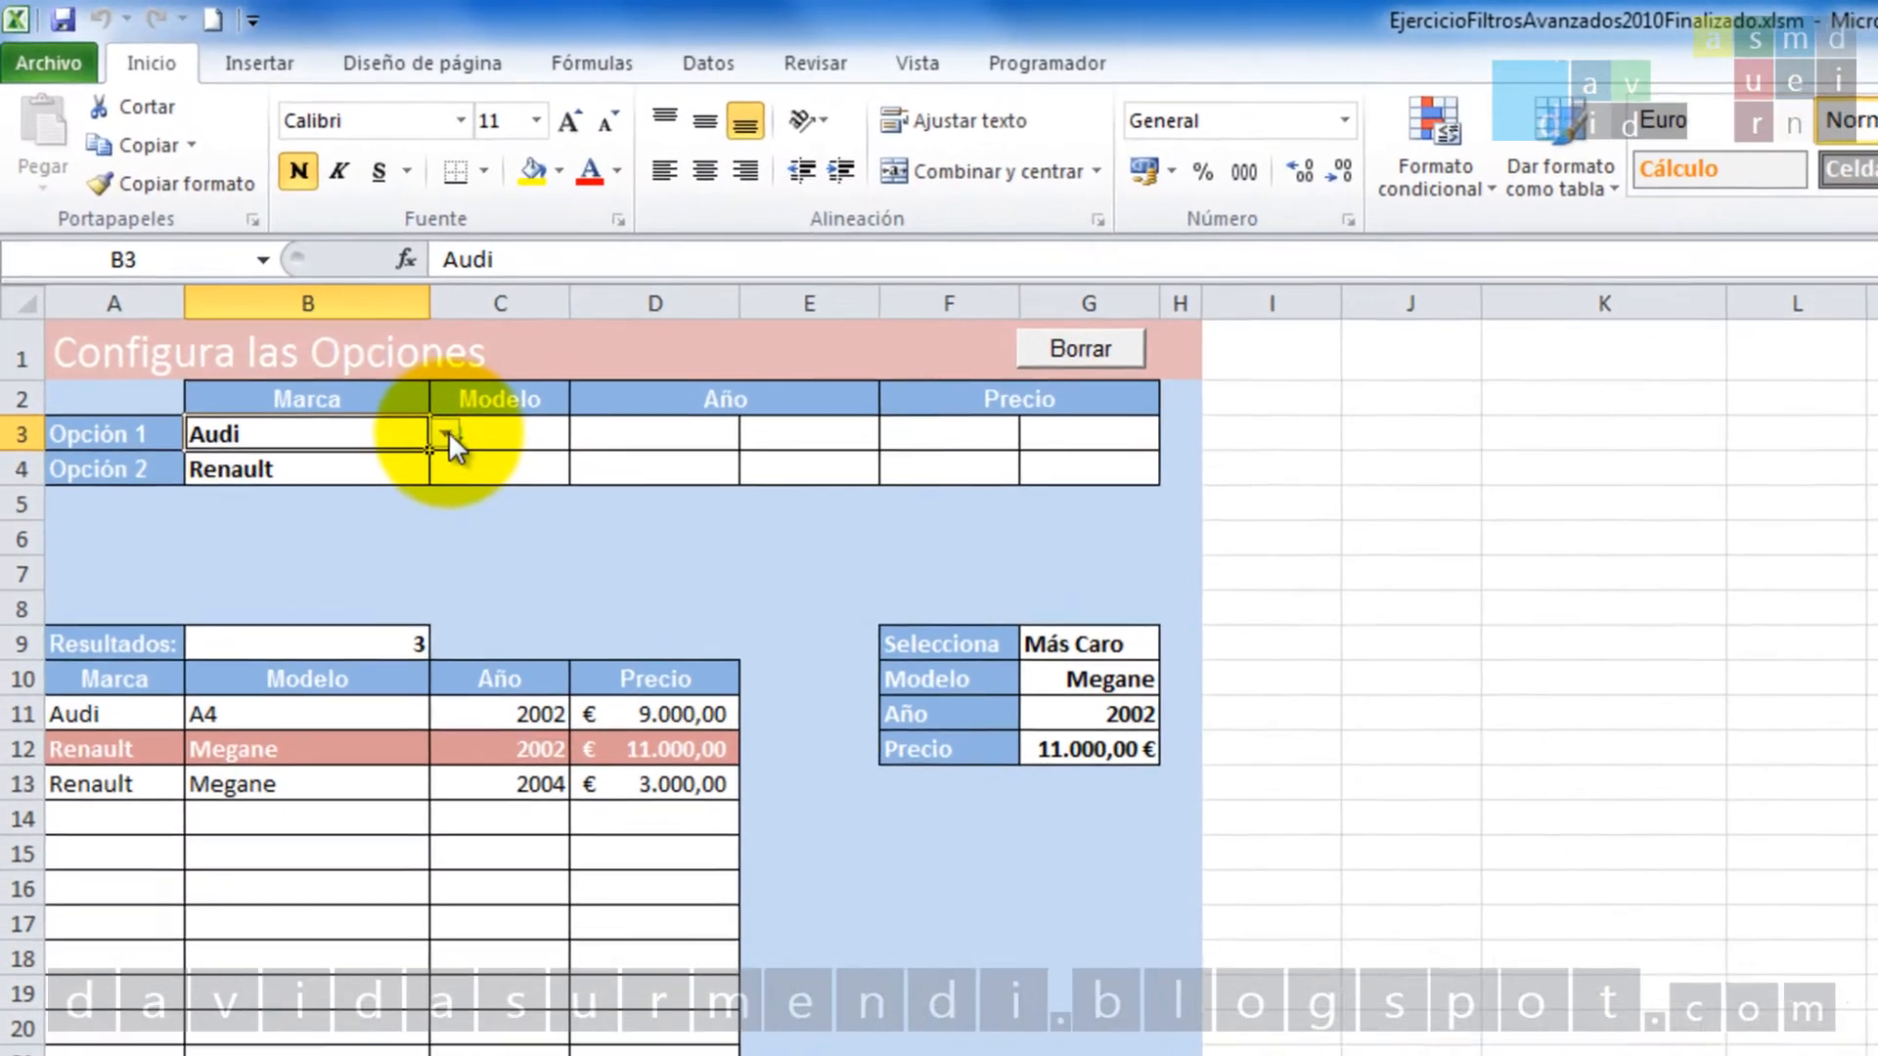
pyautogui.click(320, 312)
pyautogui.click(355, 489)
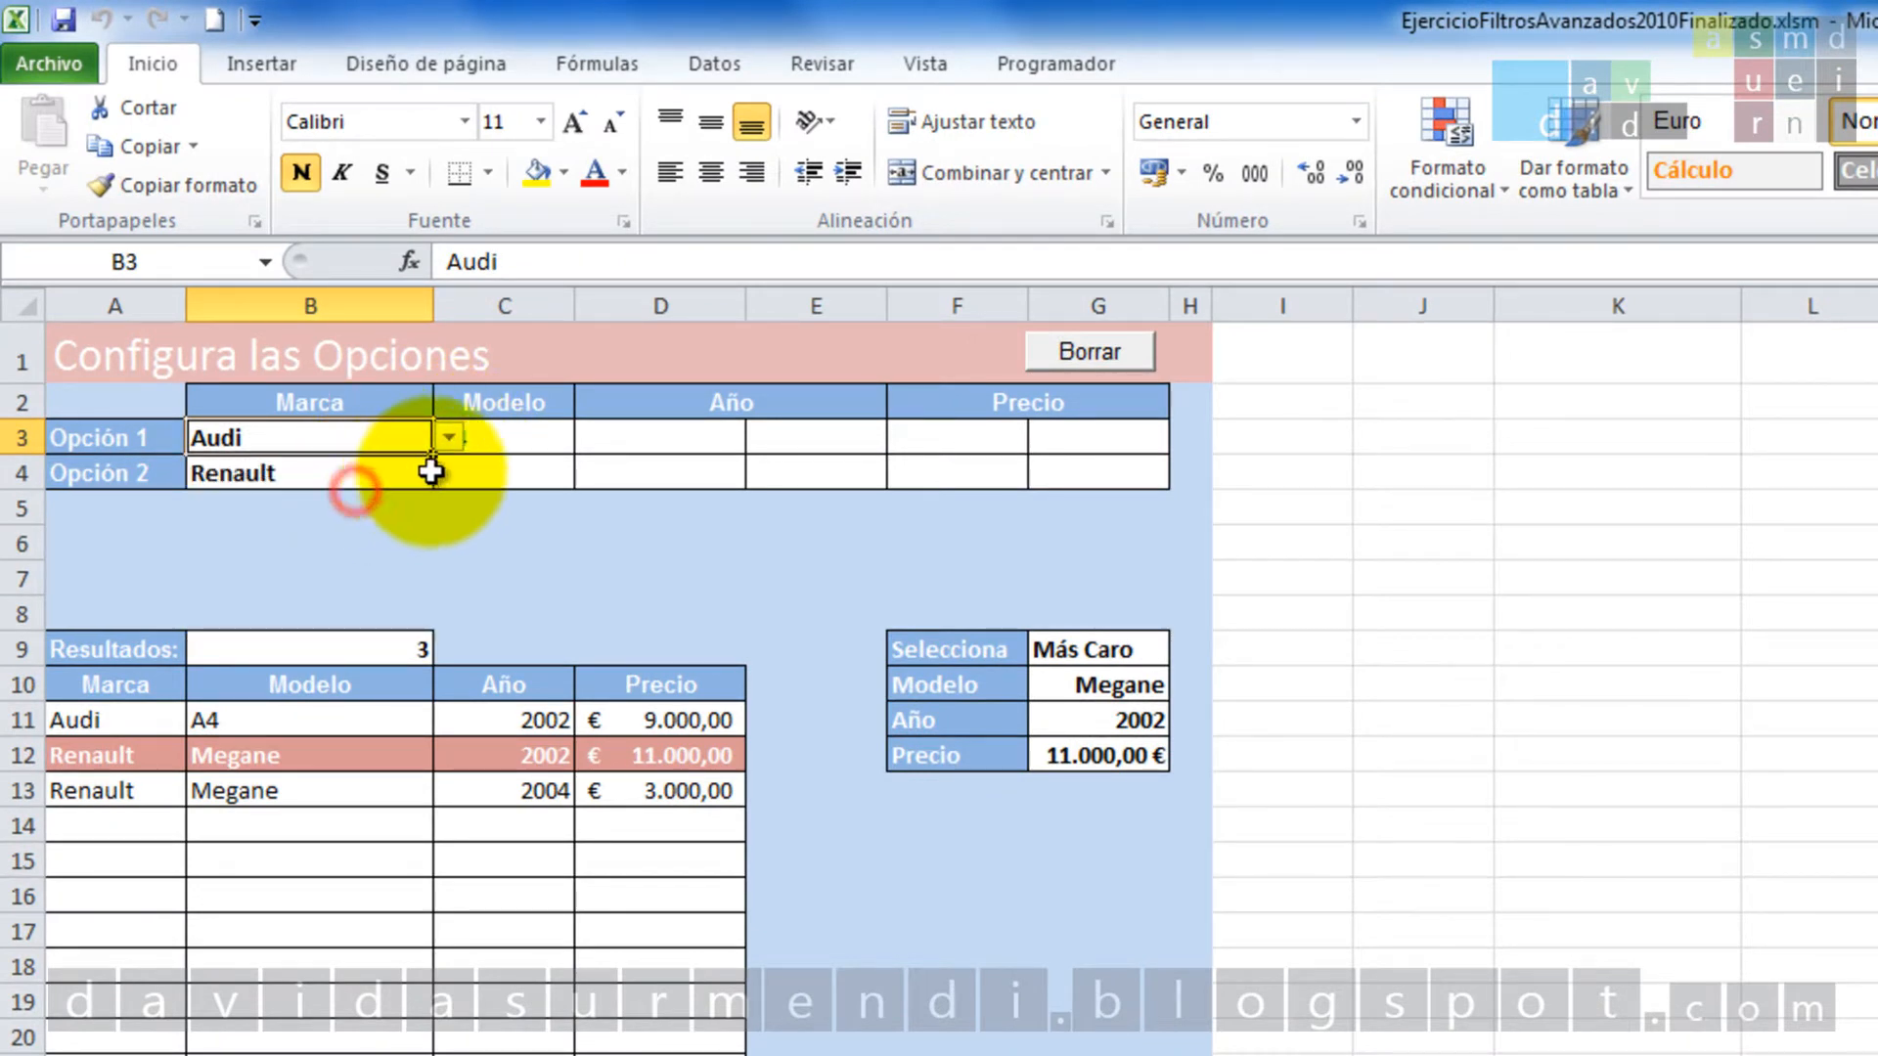
pyautogui.click(529, 440)
pyautogui.click(592, 437)
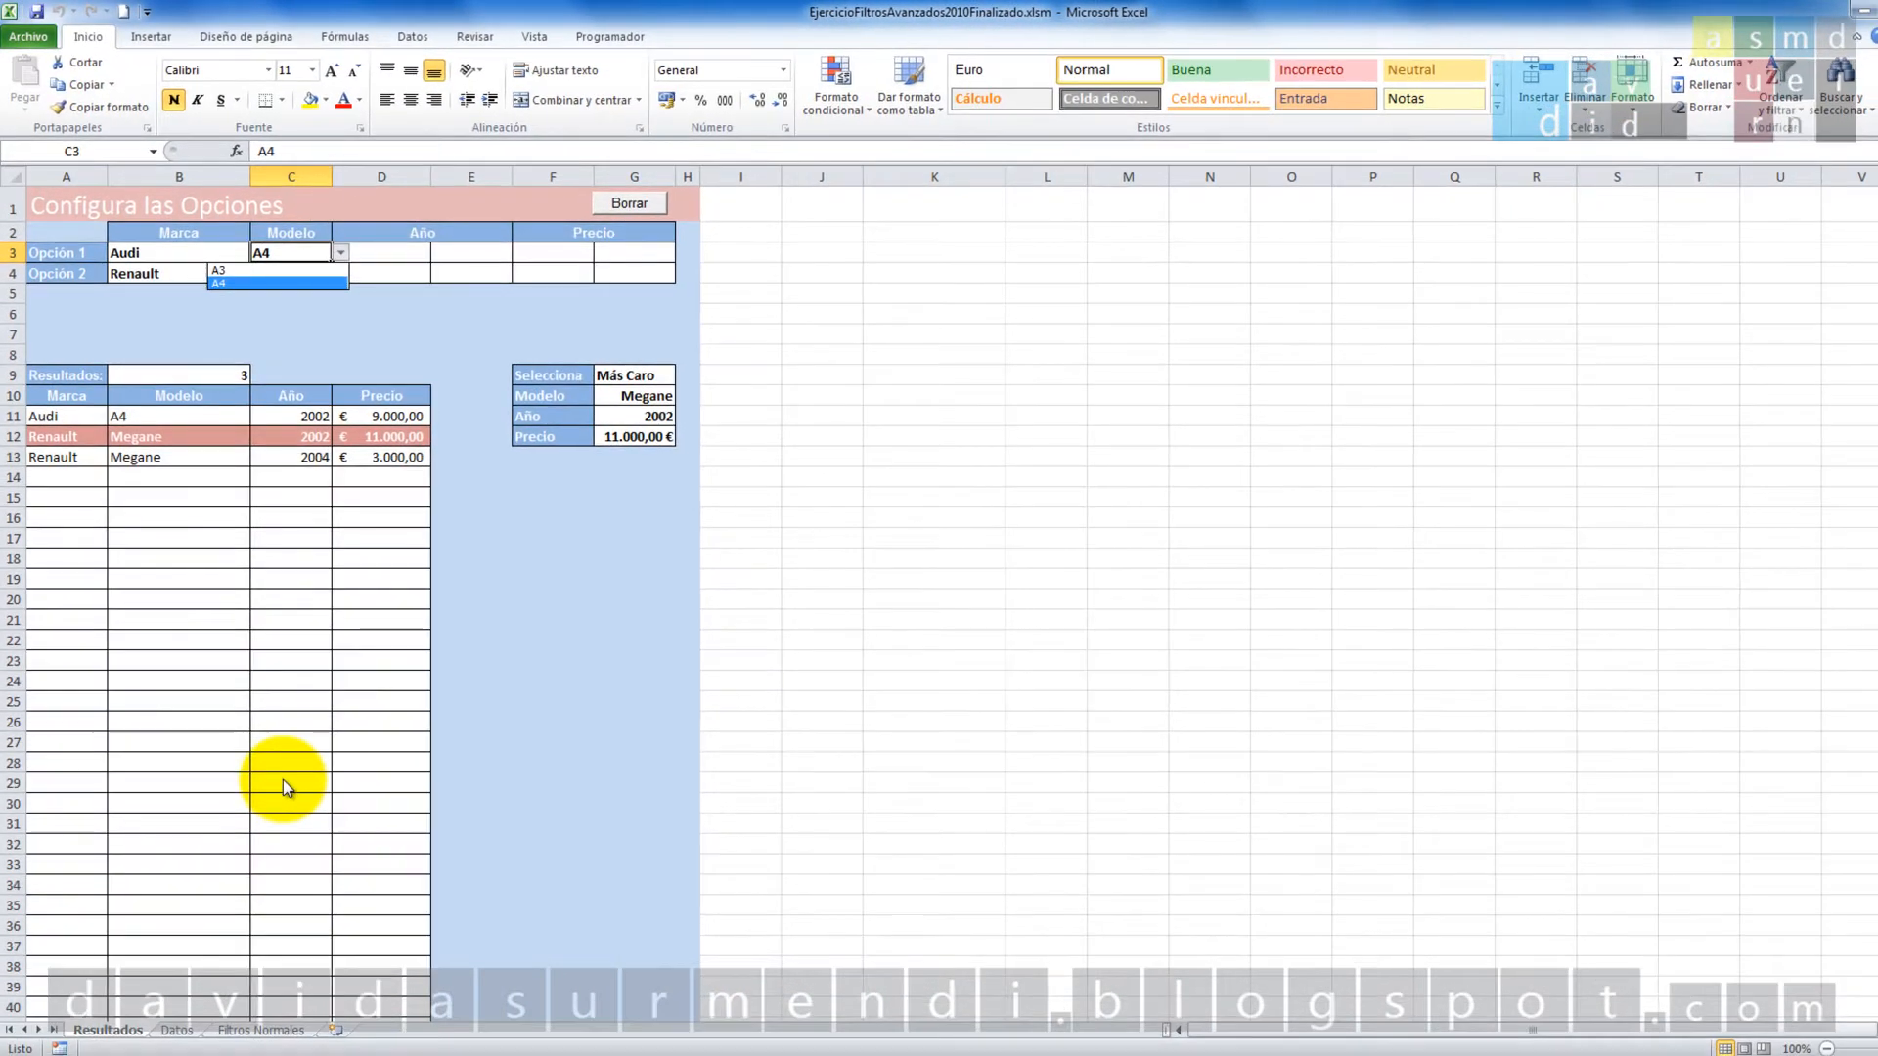
# Highlight the car data in columns A to D of the Datos sheet and return to Resultados.
pyautogui.click(184, 1029)
pyautogui.click(184, 1029)
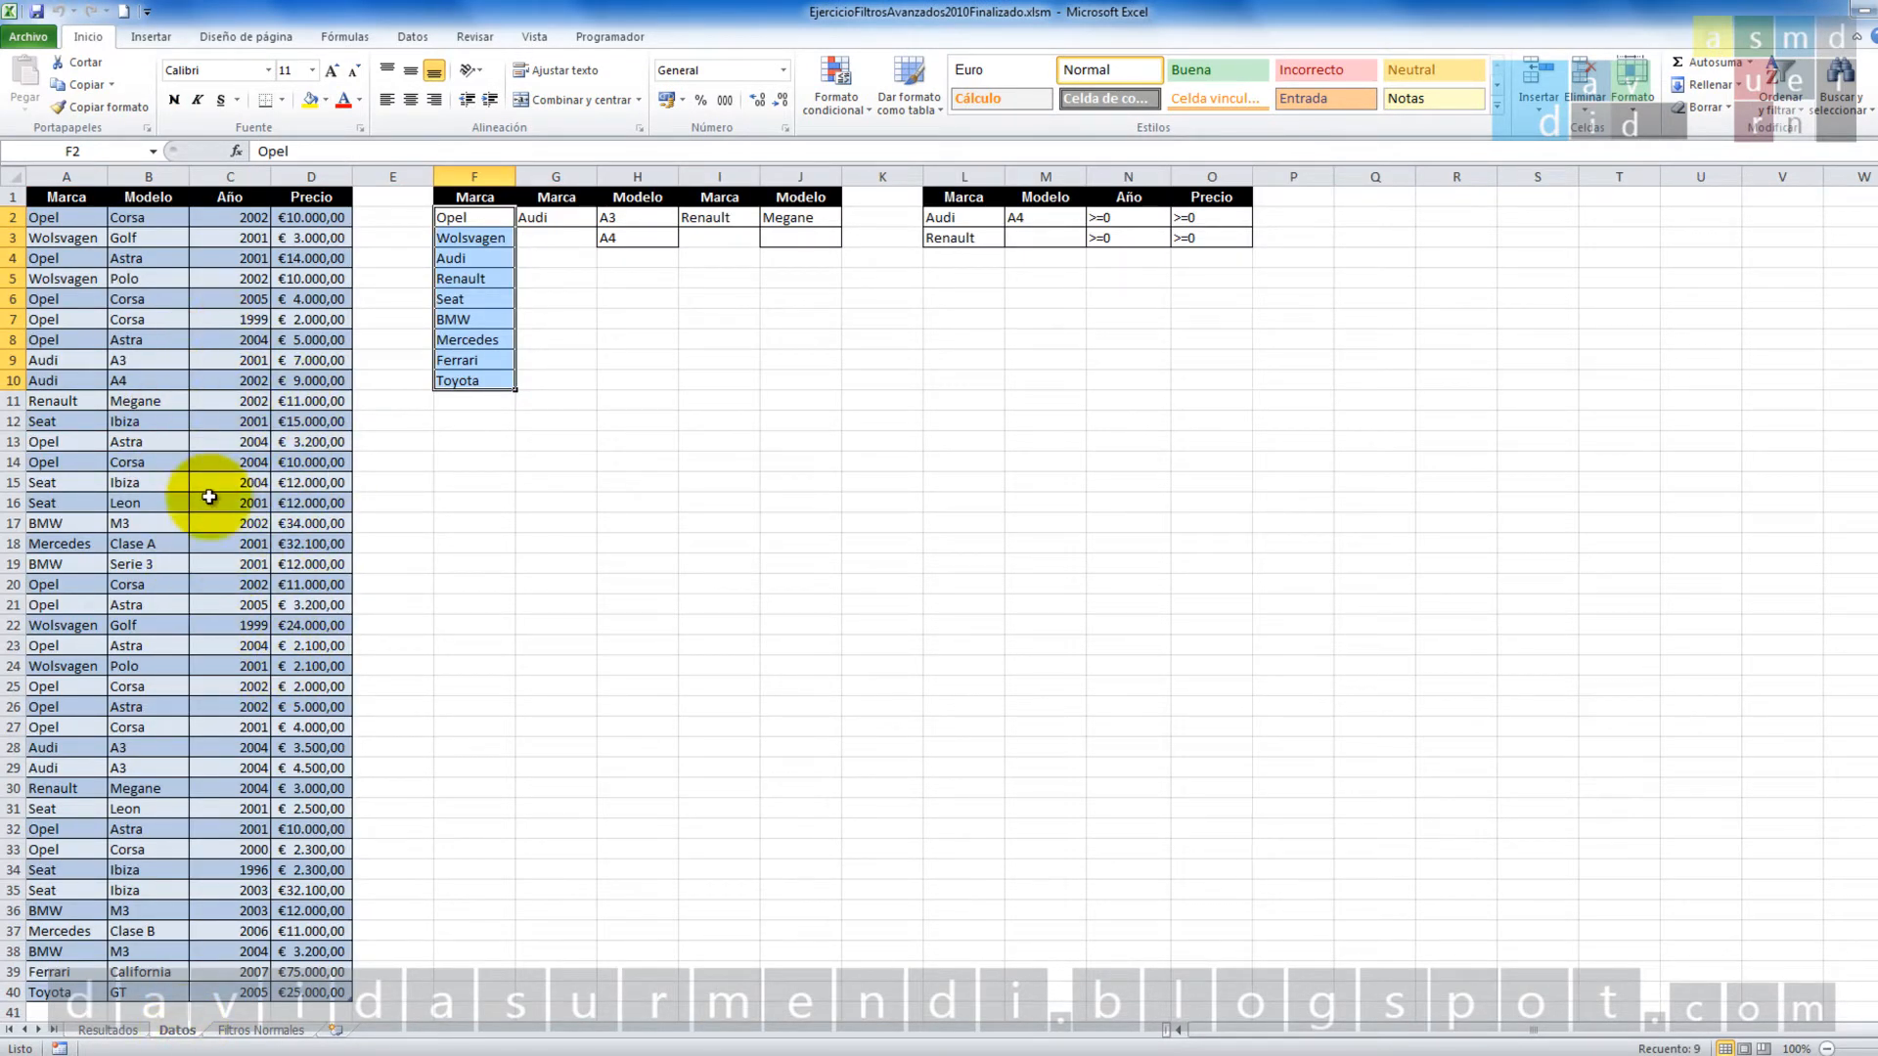
pyautogui.moveTo(74, 177); pyautogui.dragTo(280, 178)
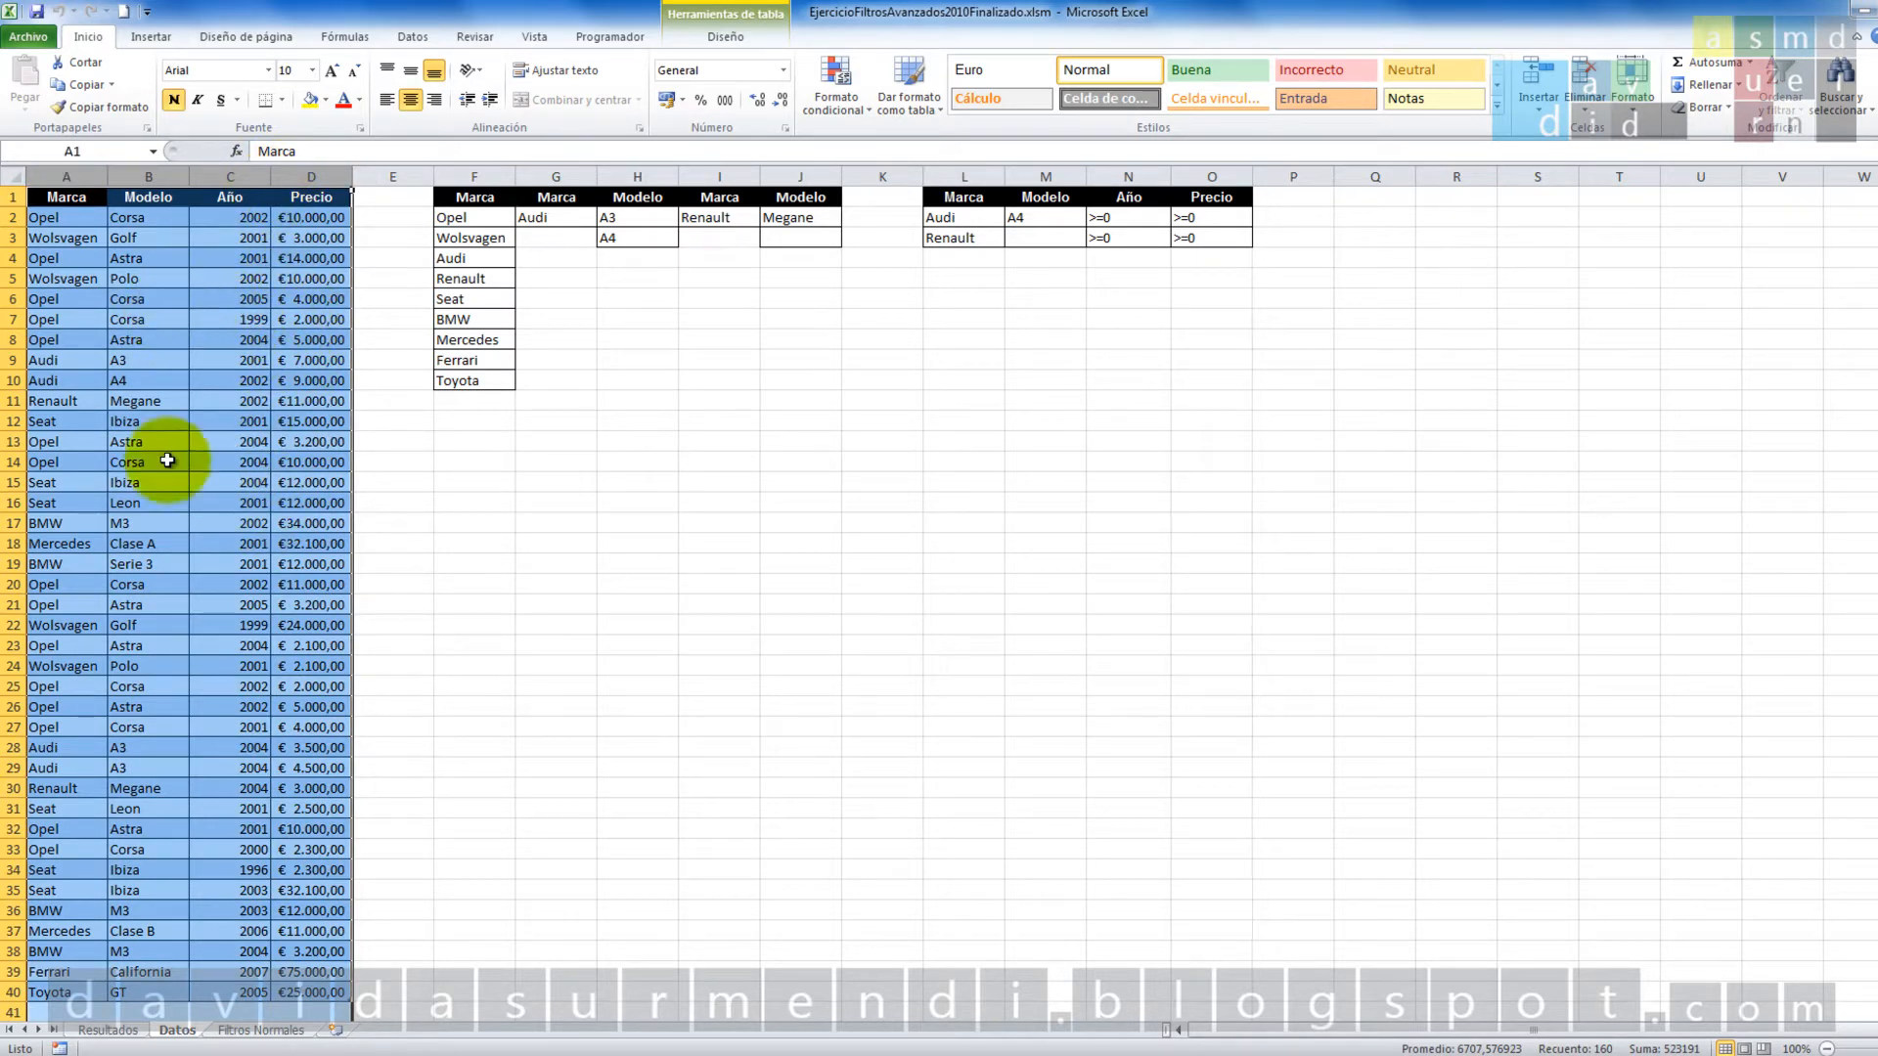
pyautogui.click(109, 1029)
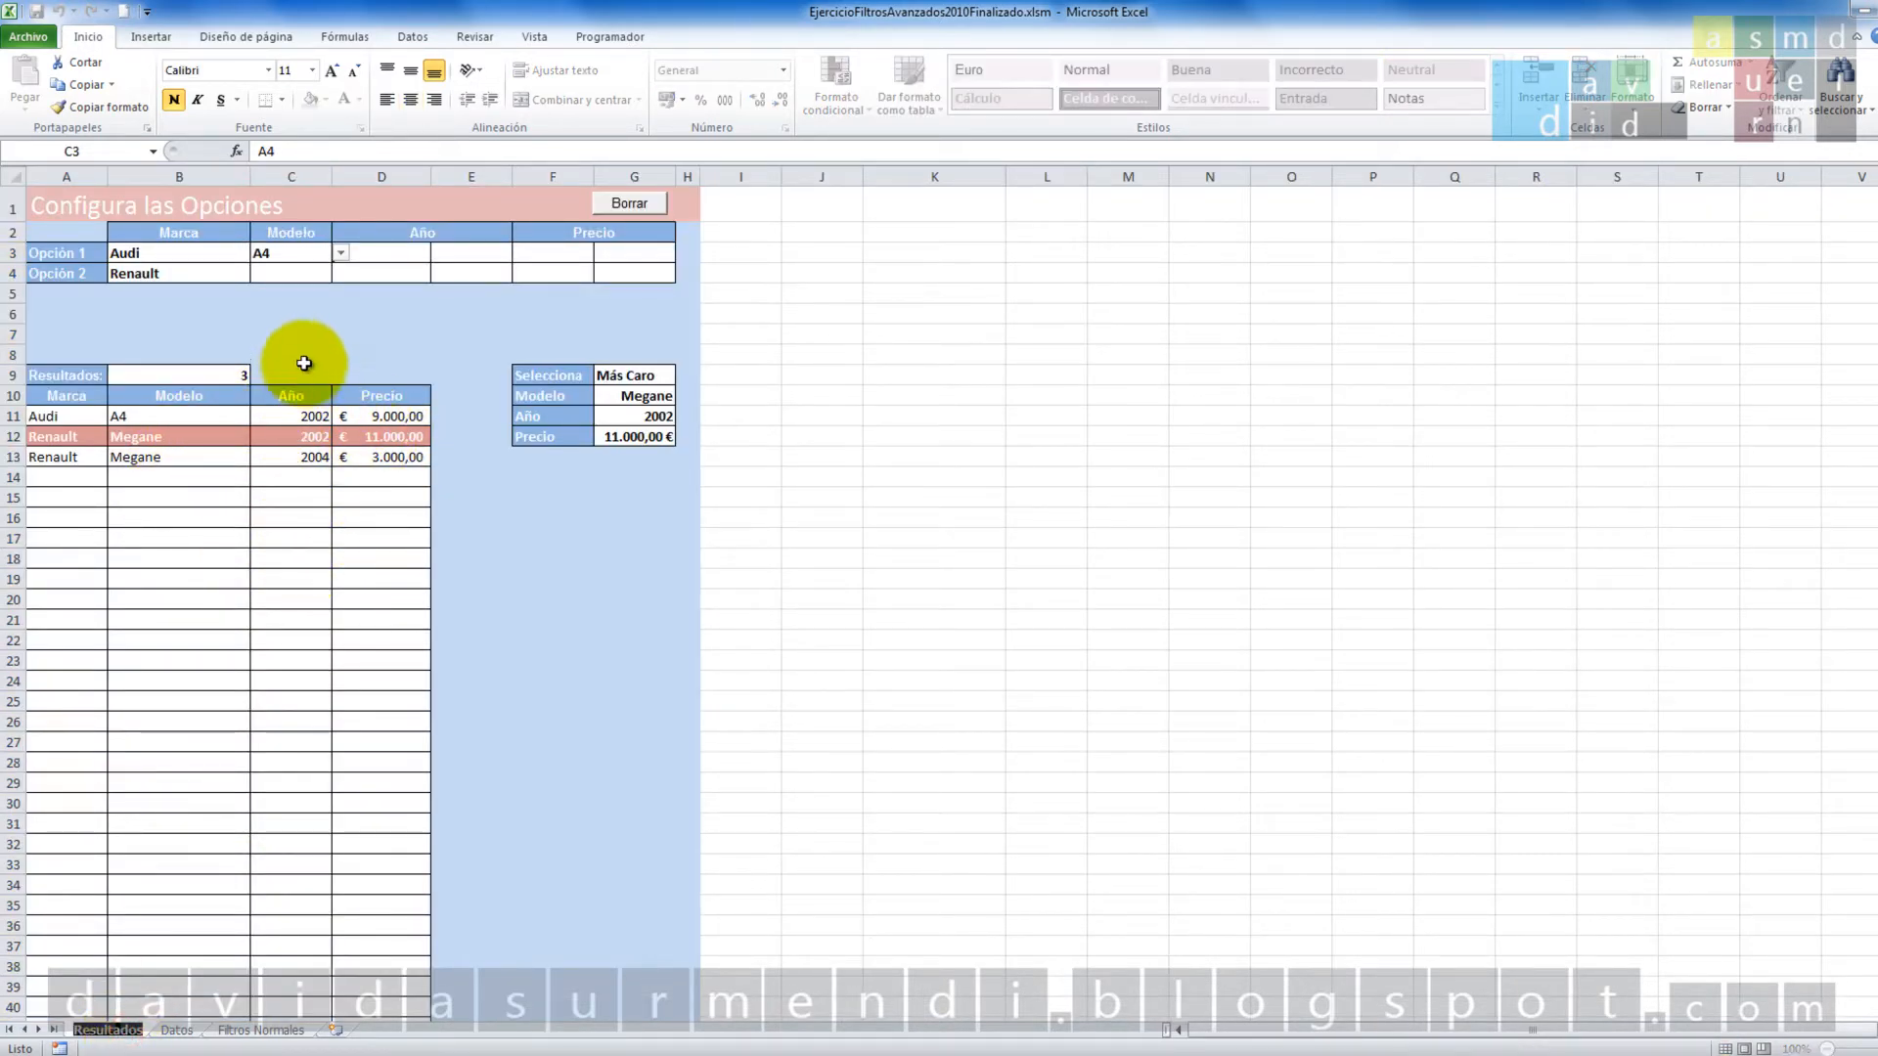
# Compare the Resultados sheet with the Datos sheet and highlight the rows of the source car table.
pyautogui.click(177, 1029)
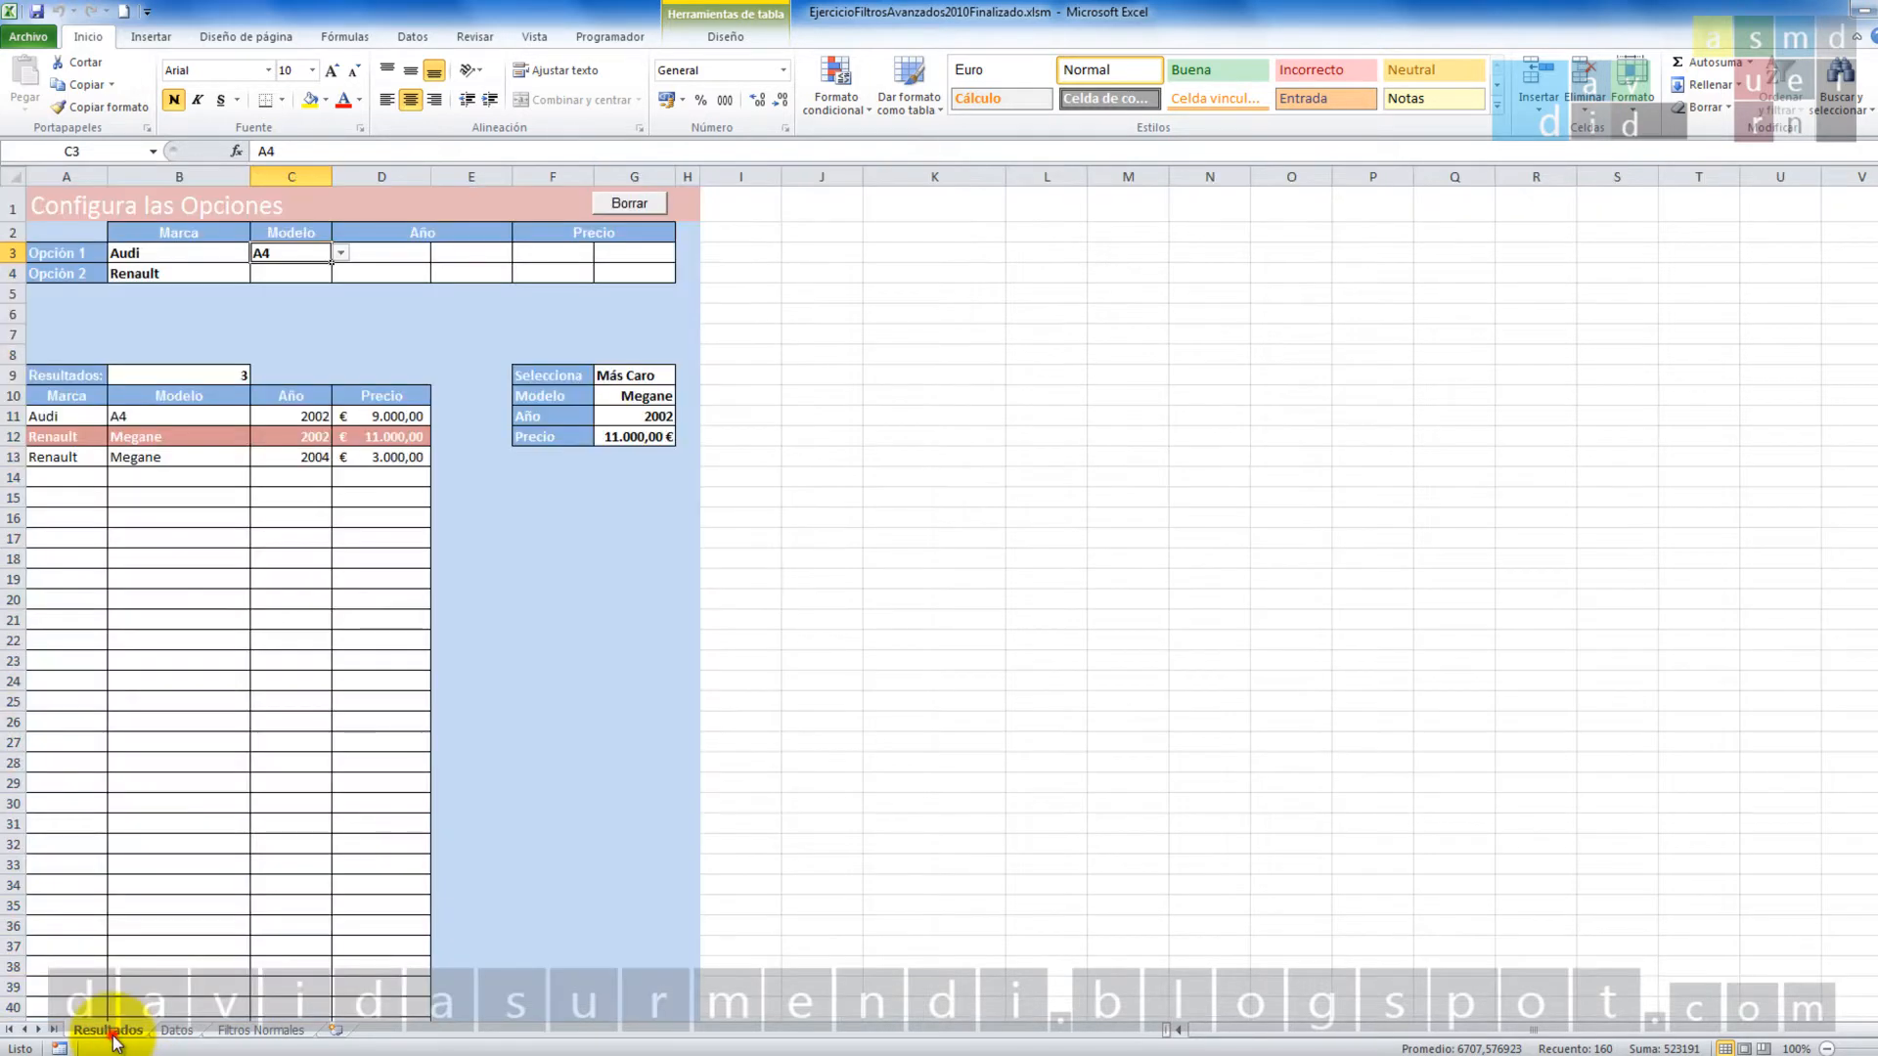
pyautogui.click(125, 1031)
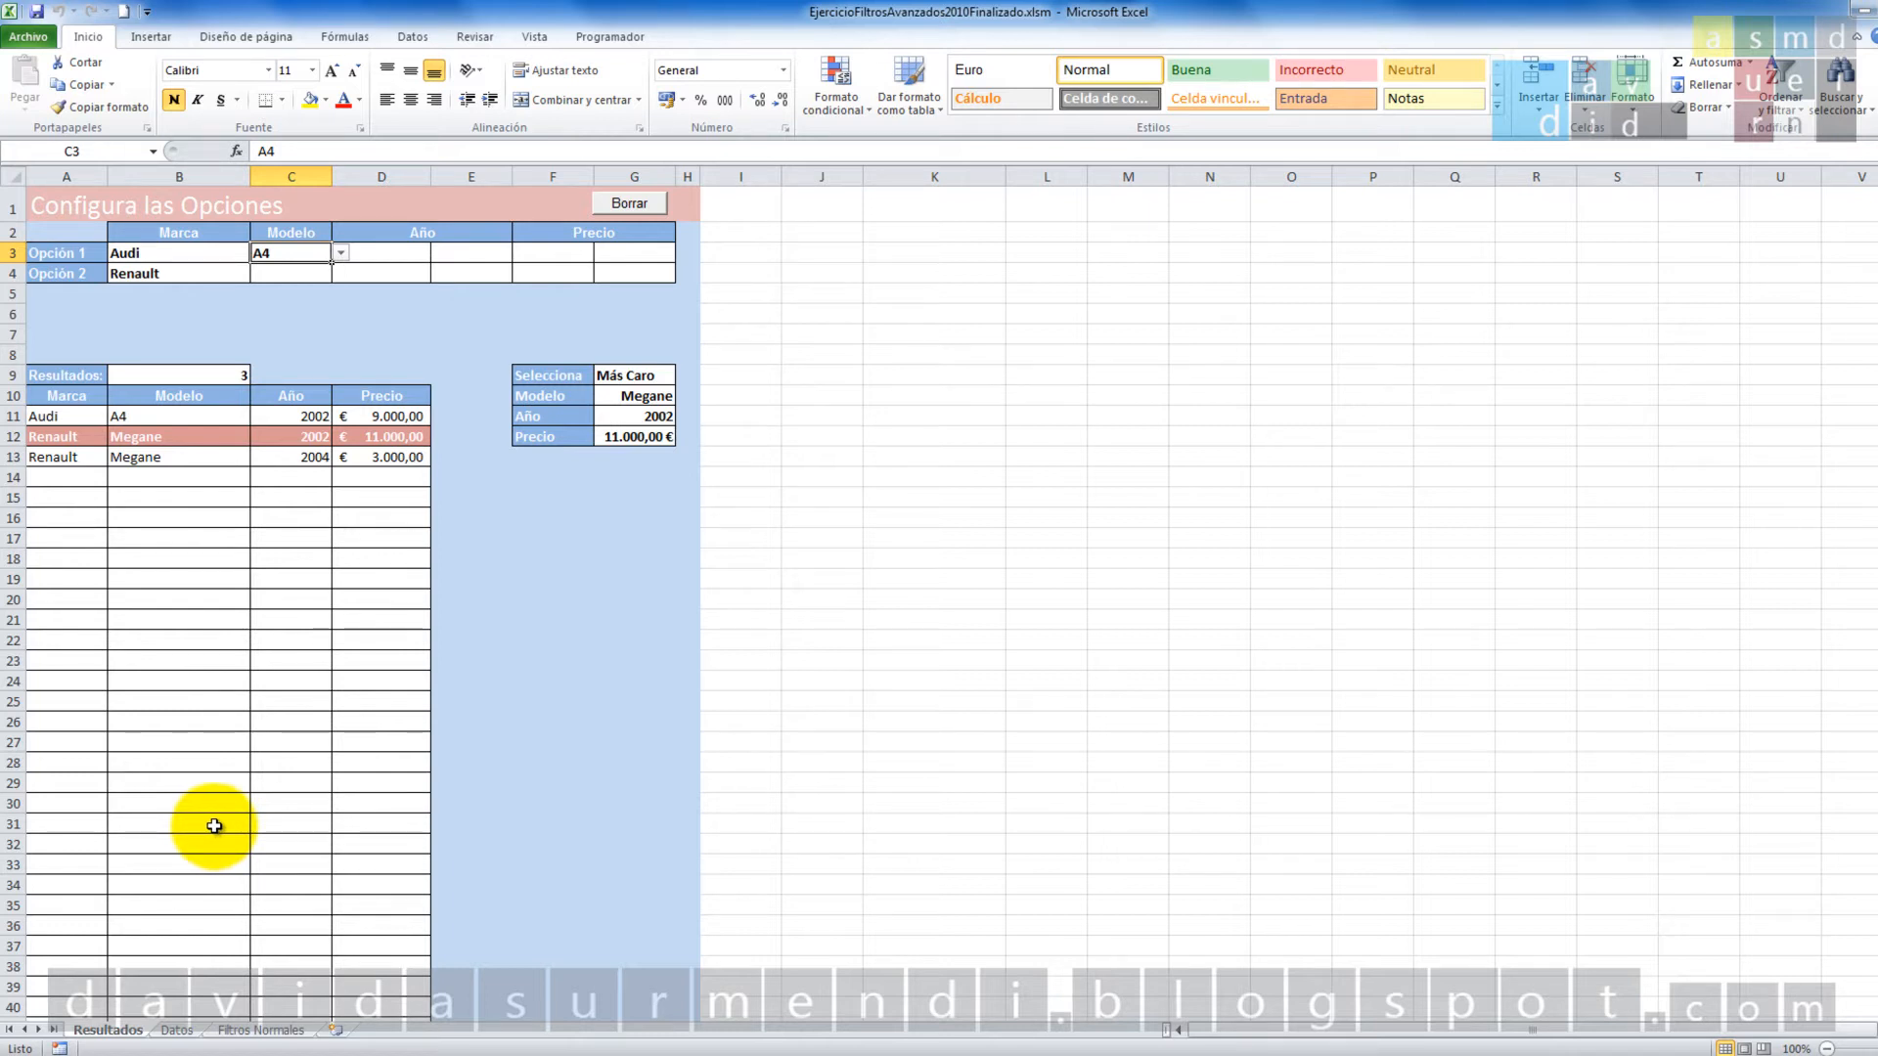
pyautogui.click(177, 1030)
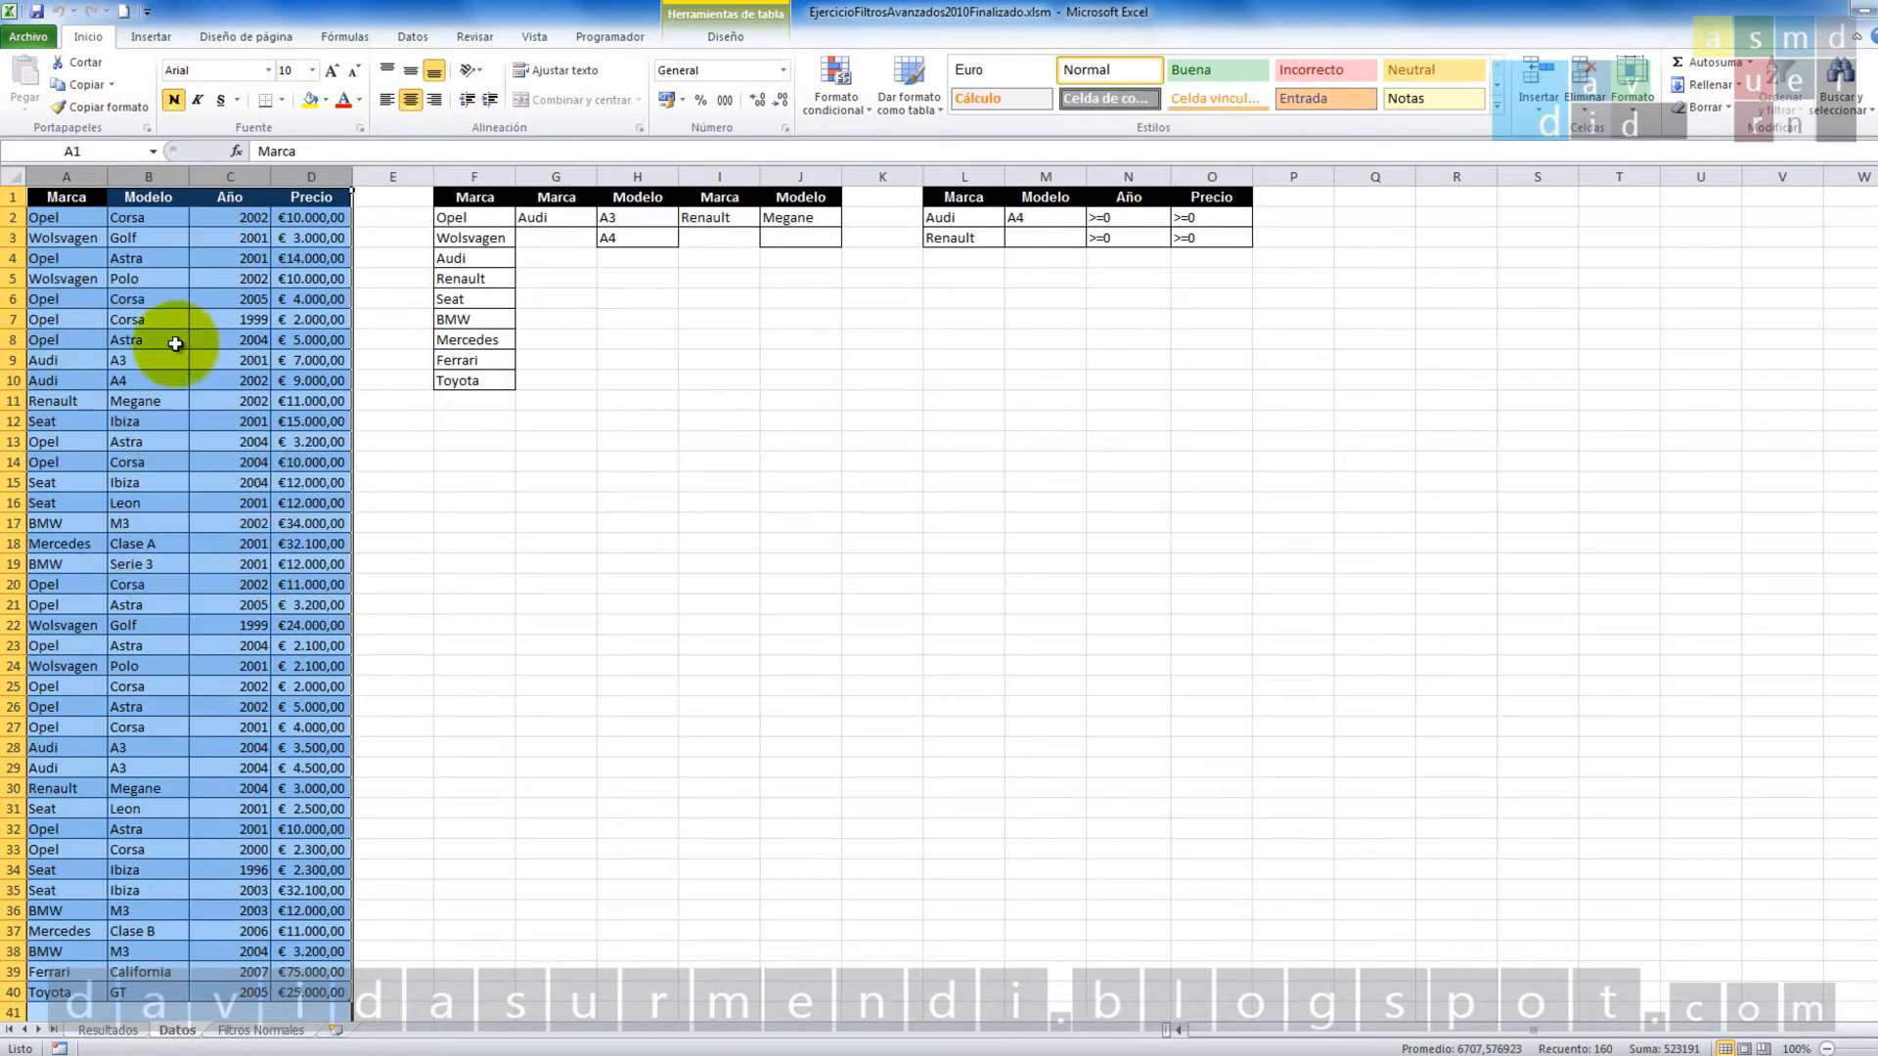
pyautogui.moveTo(80, 207); pyautogui.dragTo(273, 981)
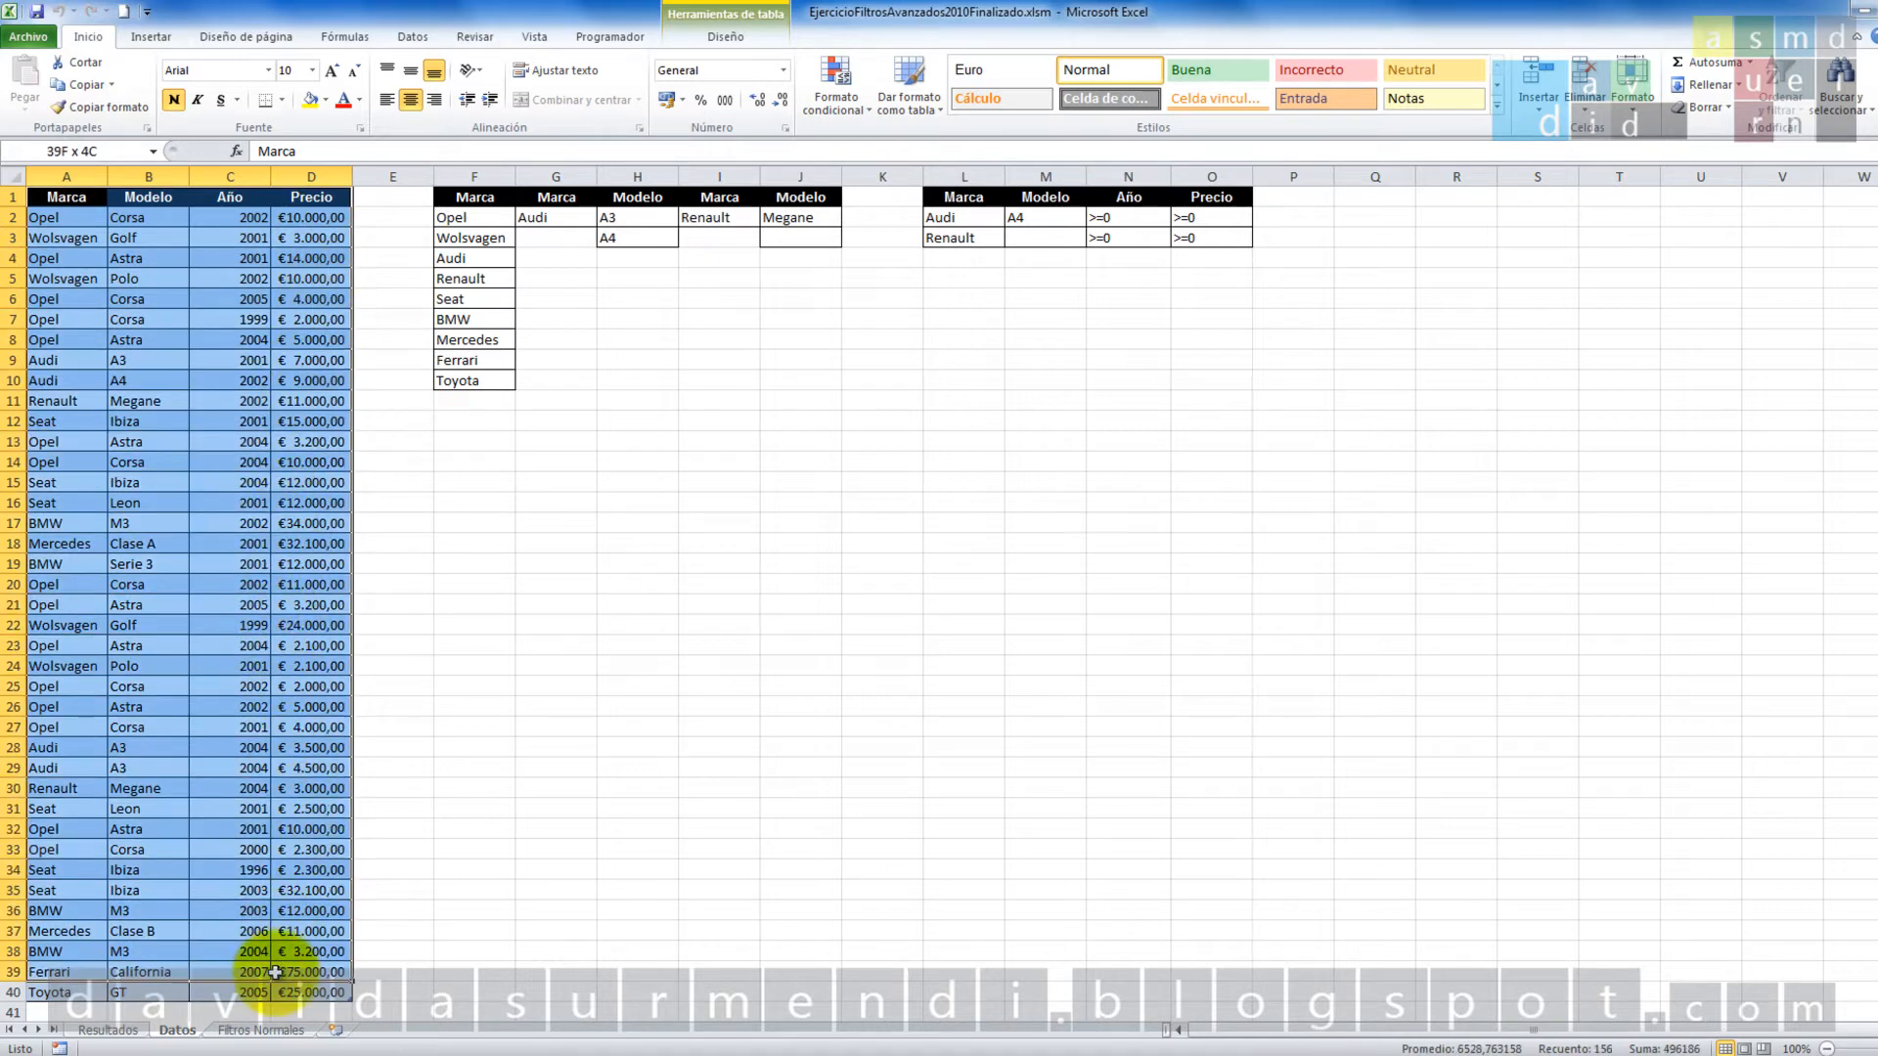
# On the Resultados sheet, set the Opción 1 brand to Seat and clear its model.
pyautogui.click(108, 1027)
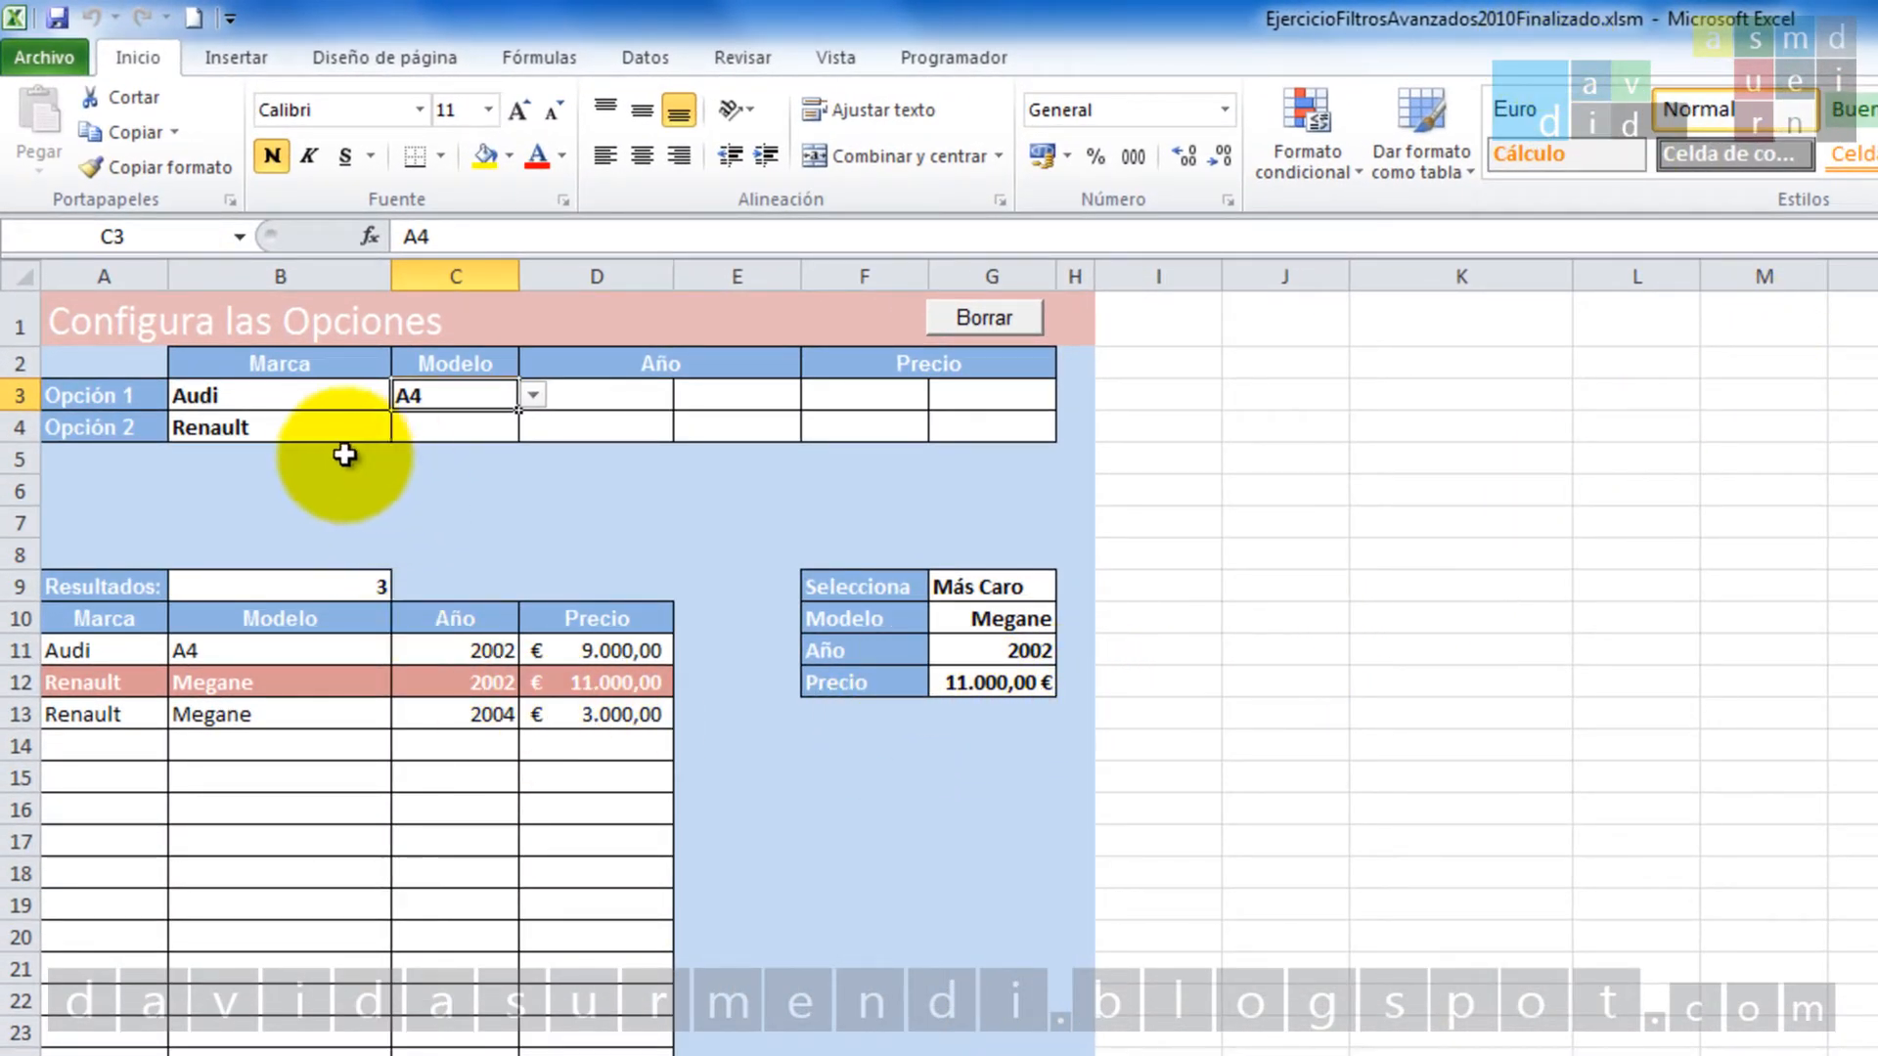
pyautogui.click(350, 396)
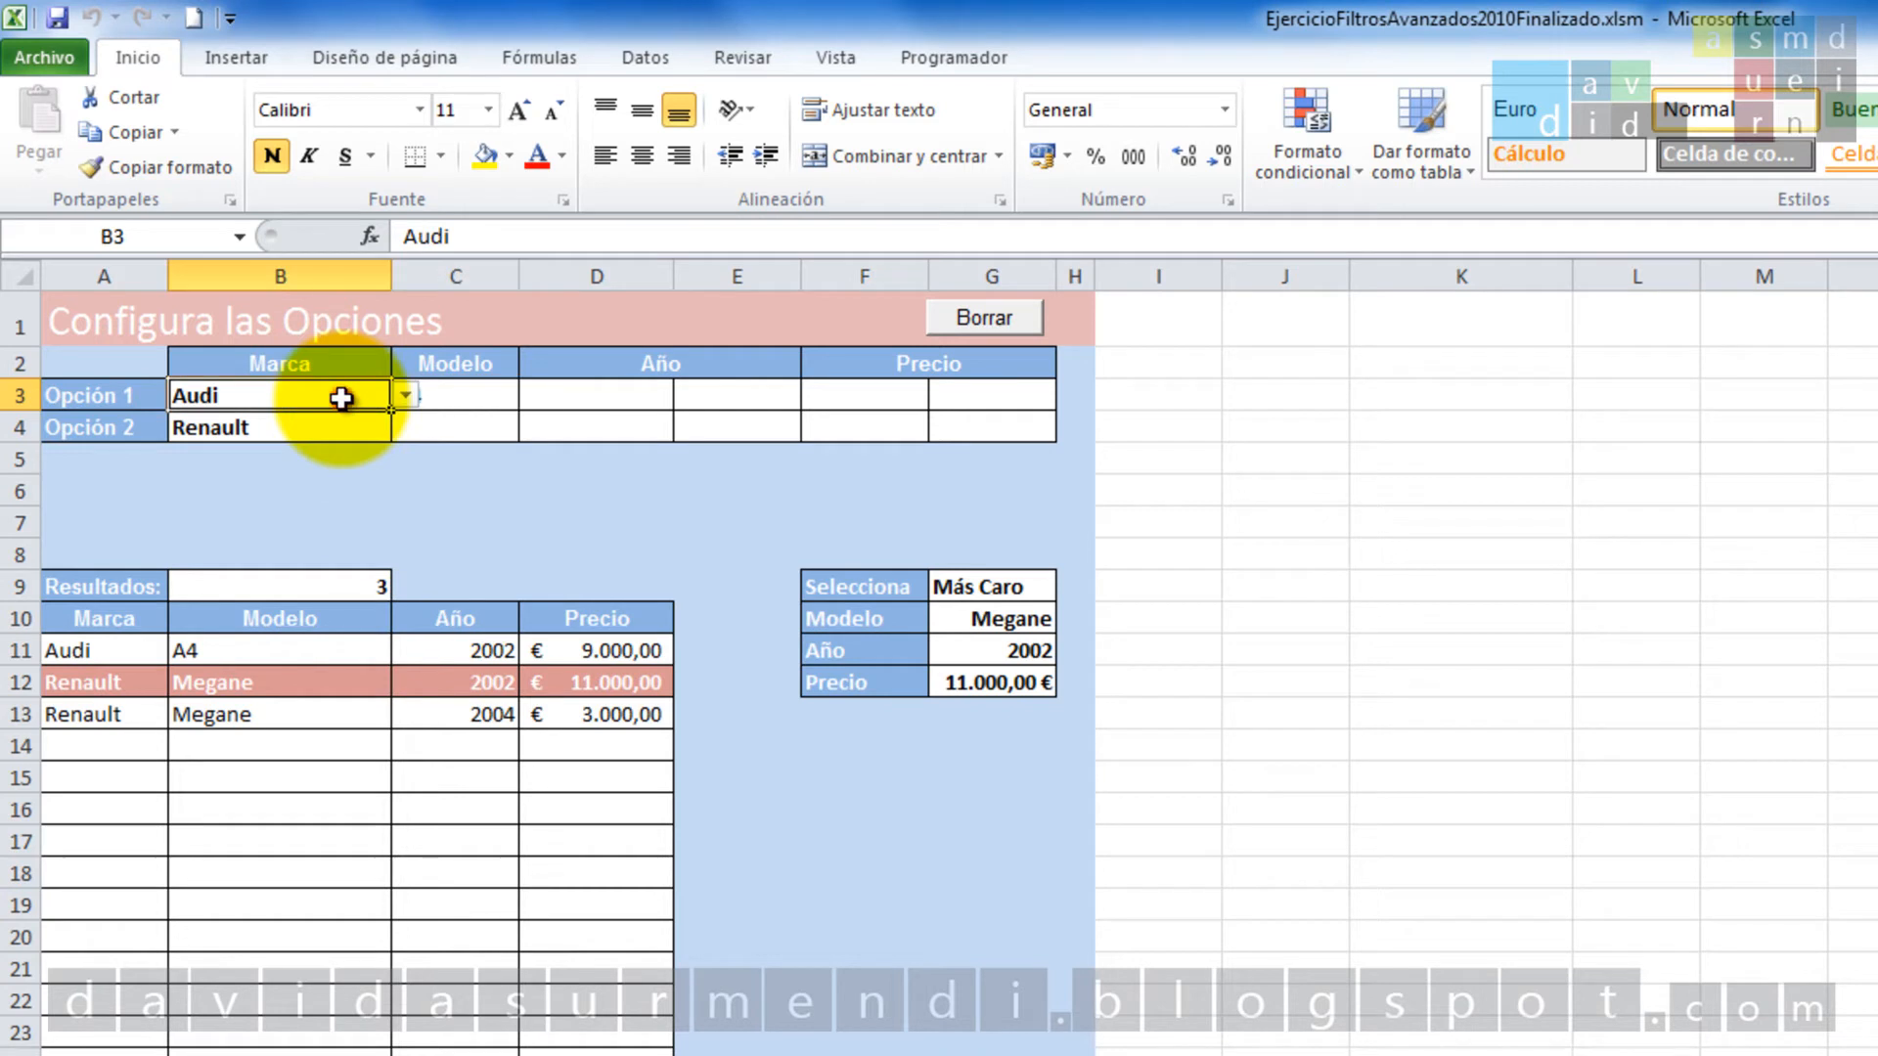
pyautogui.click(406, 395)
pyautogui.click(350, 486)
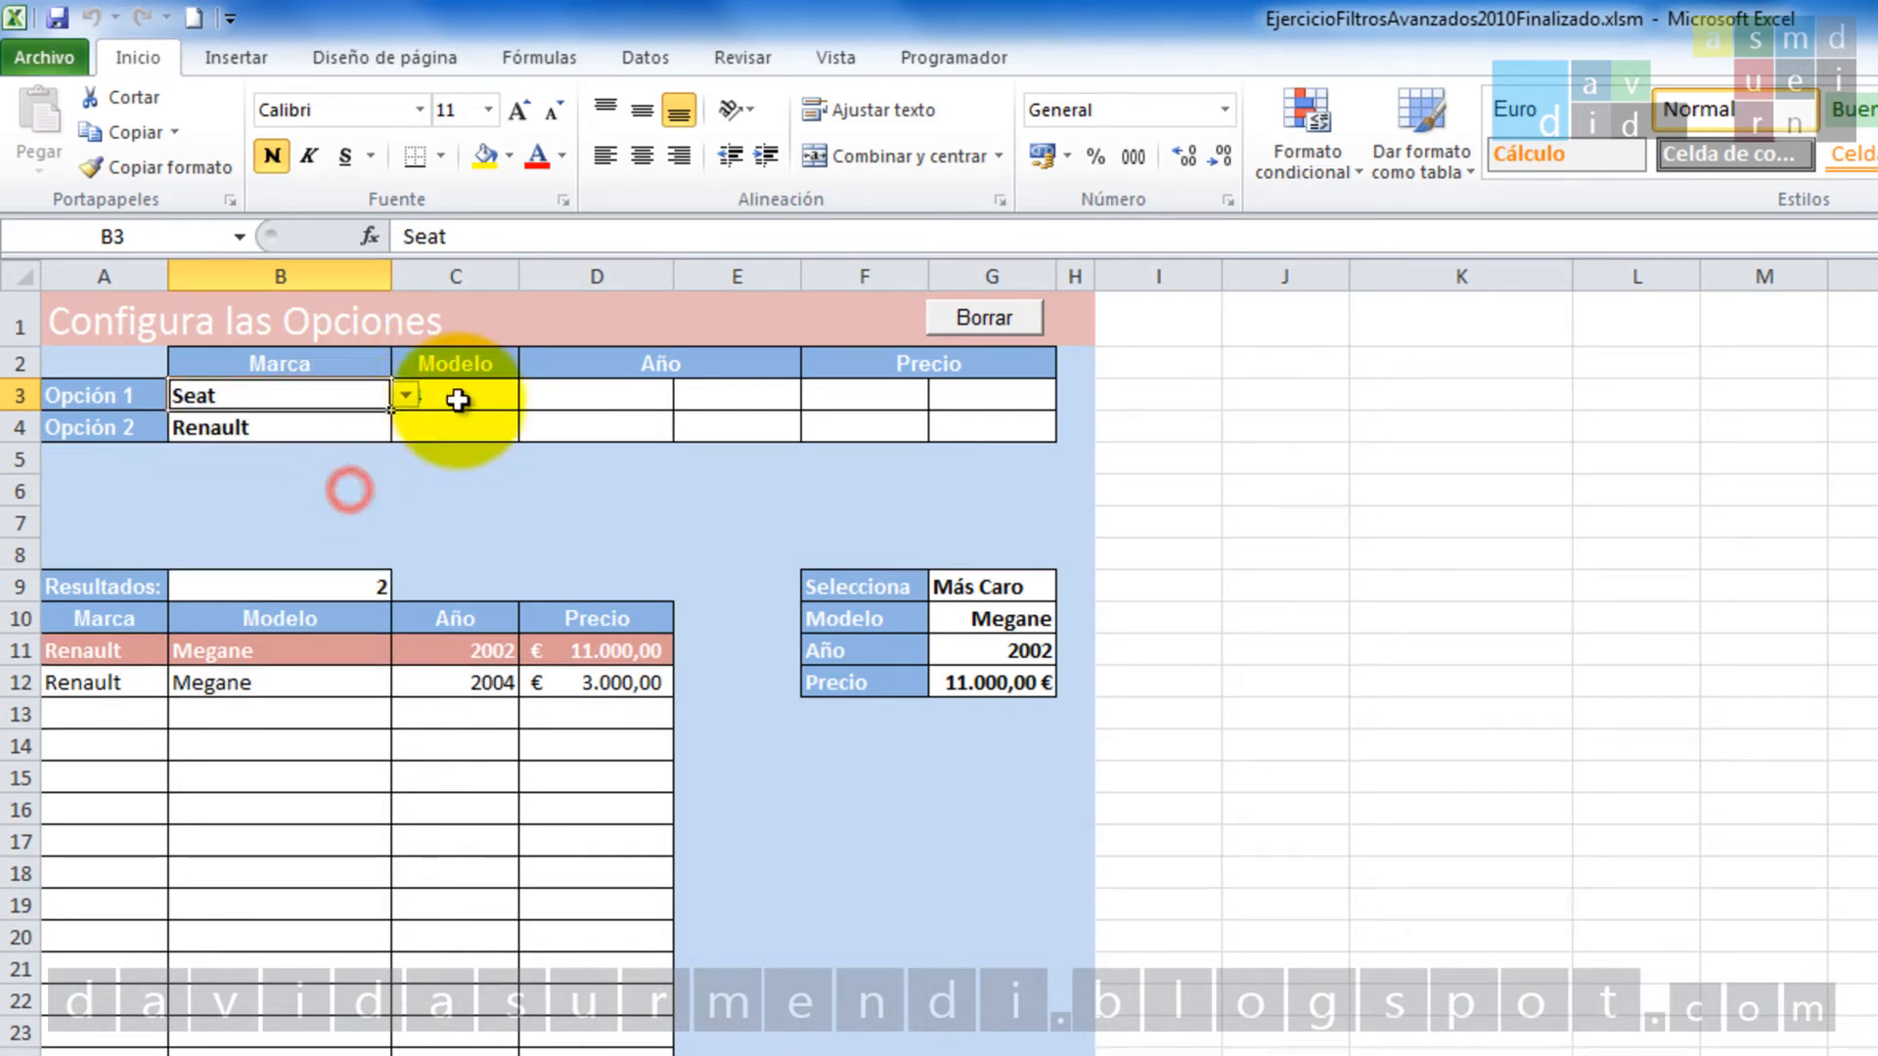
pyautogui.click(462, 397)
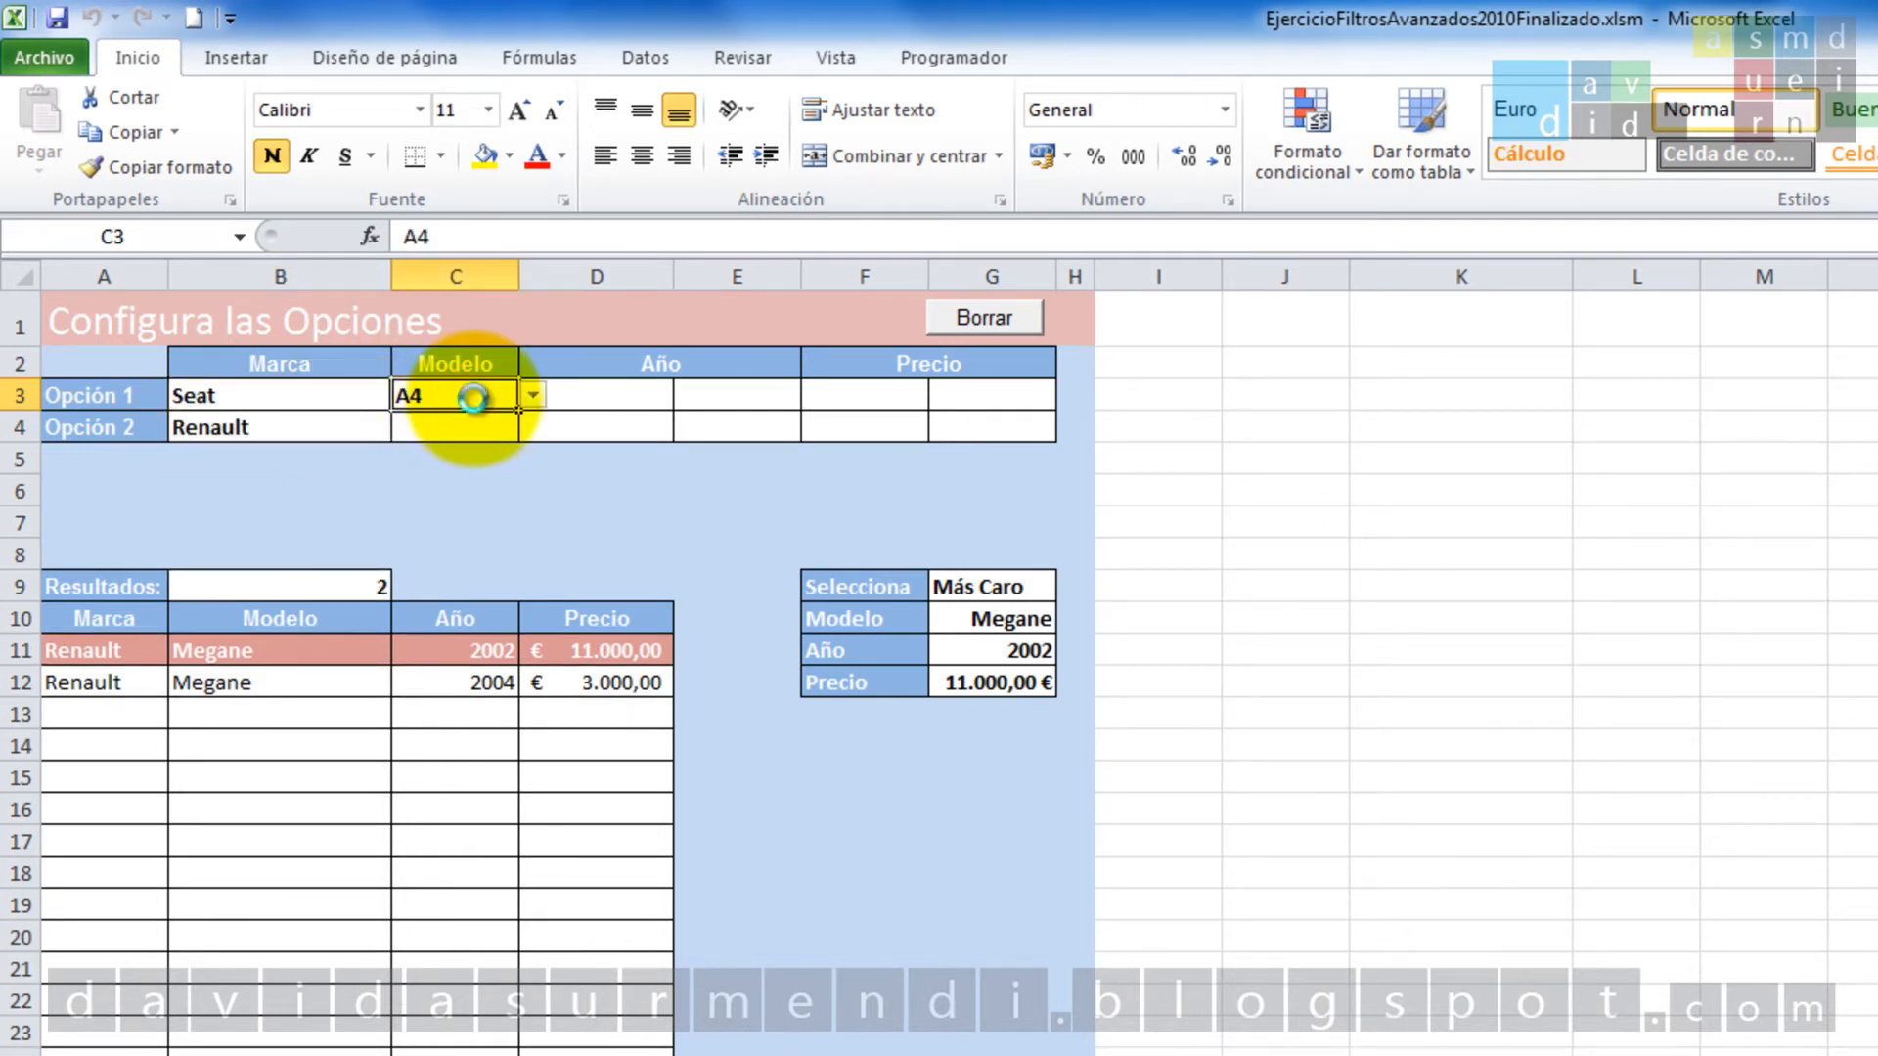
pyautogui.press('Delete')
# Set the Opción 1 year condition to "Desde el año" 2003.
pyautogui.click(617, 392)
pyautogui.click(689, 393)
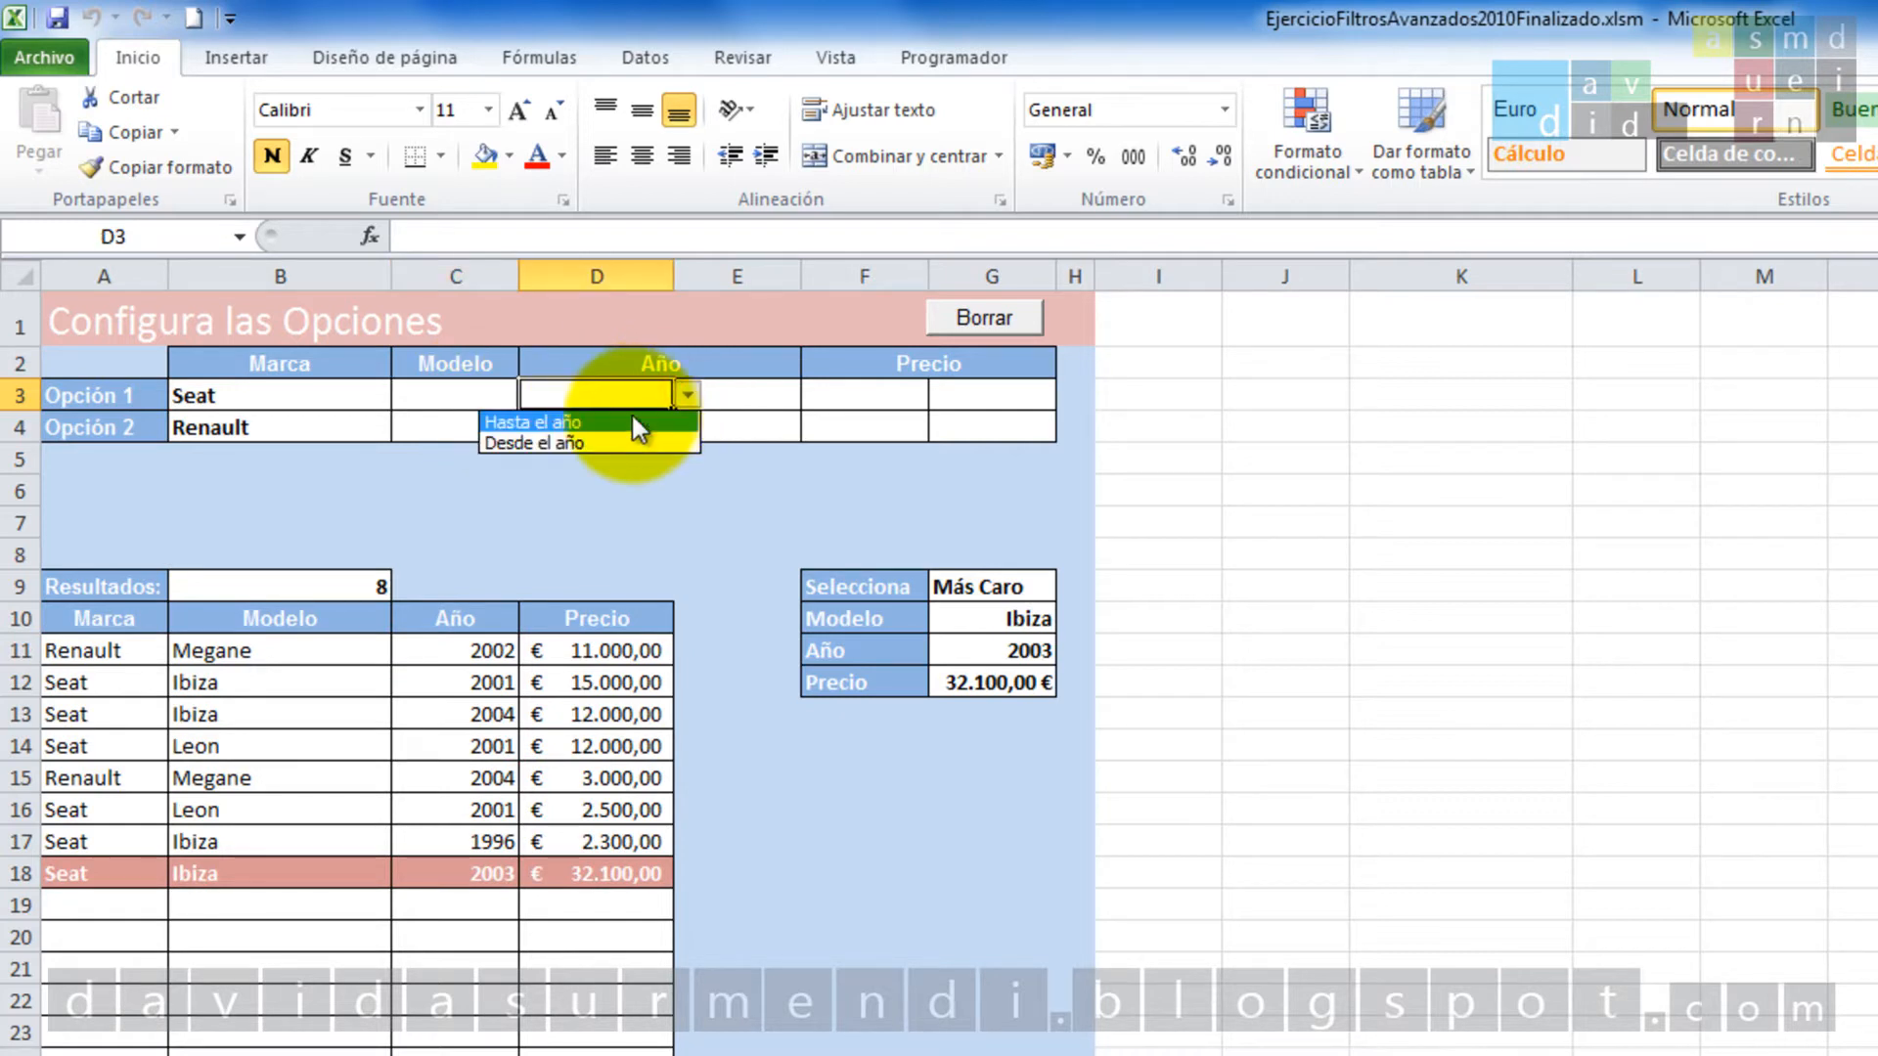
pyautogui.click(607, 441)
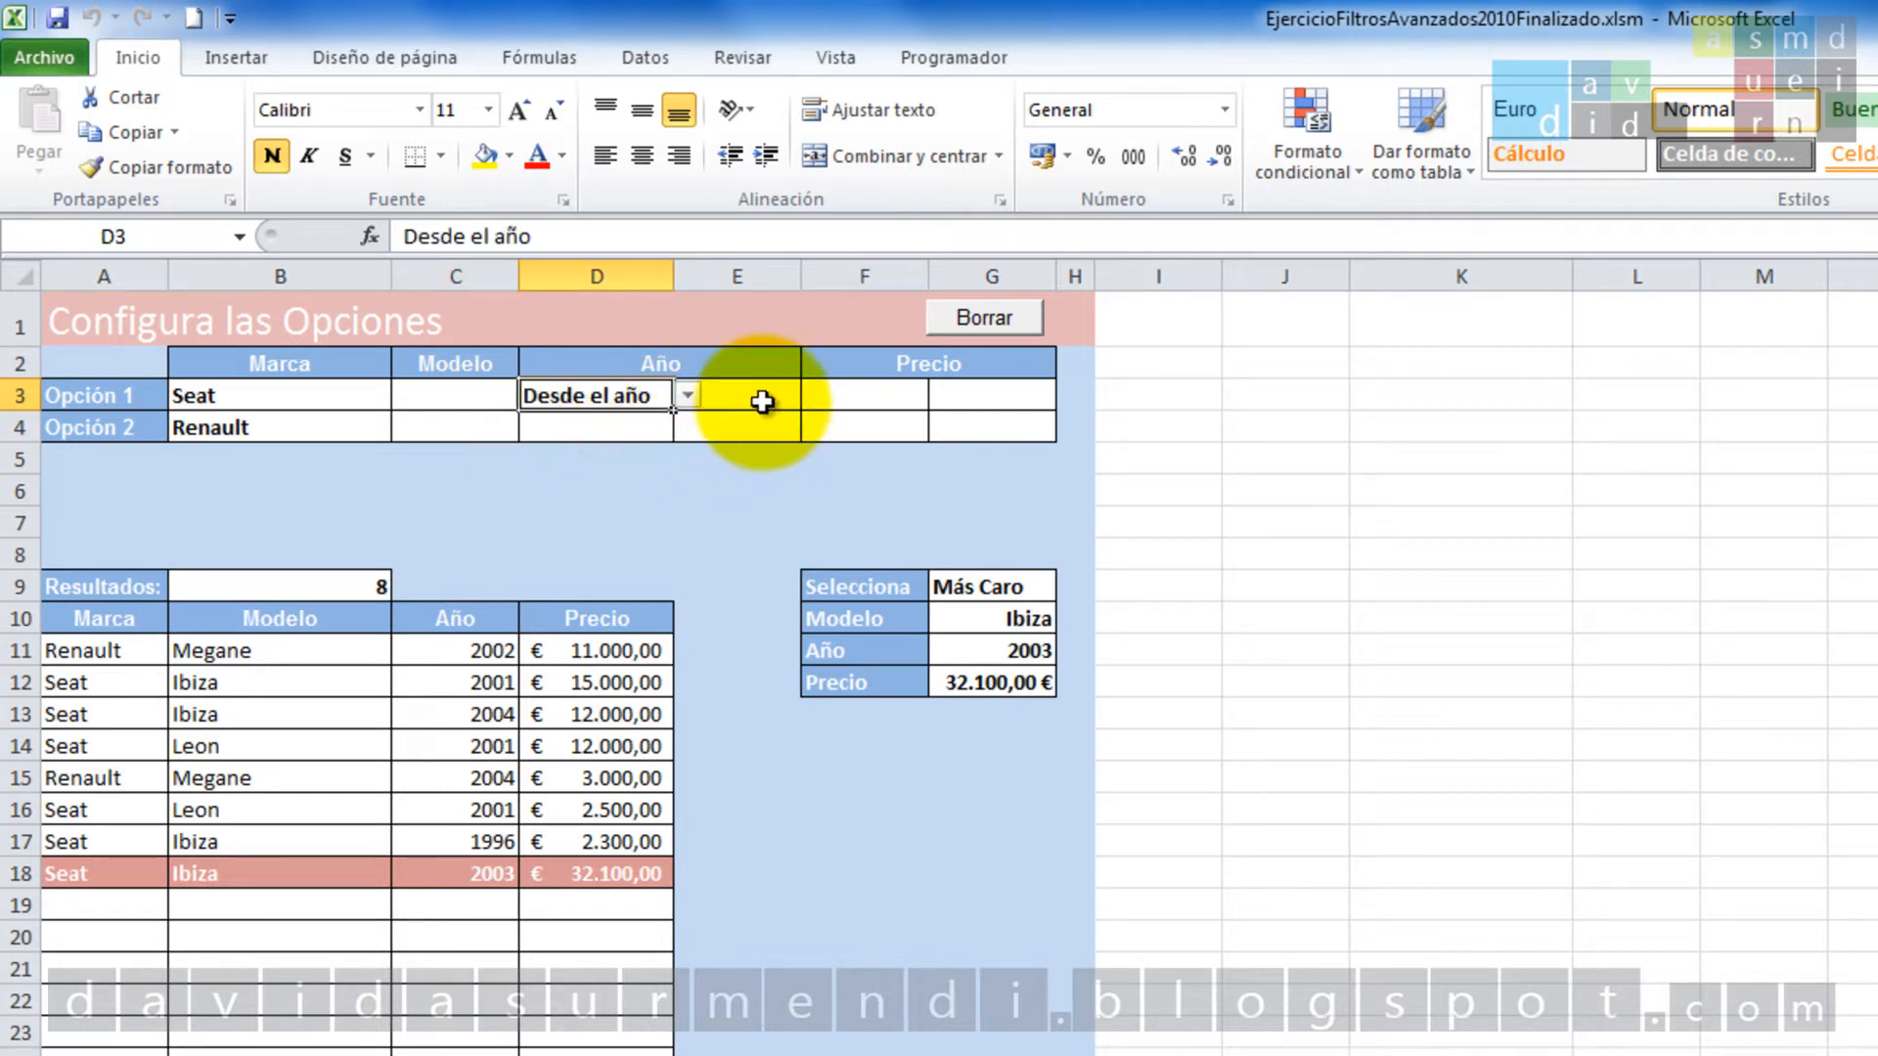
pyautogui.click(760, 400)
pyautogui.write('20')
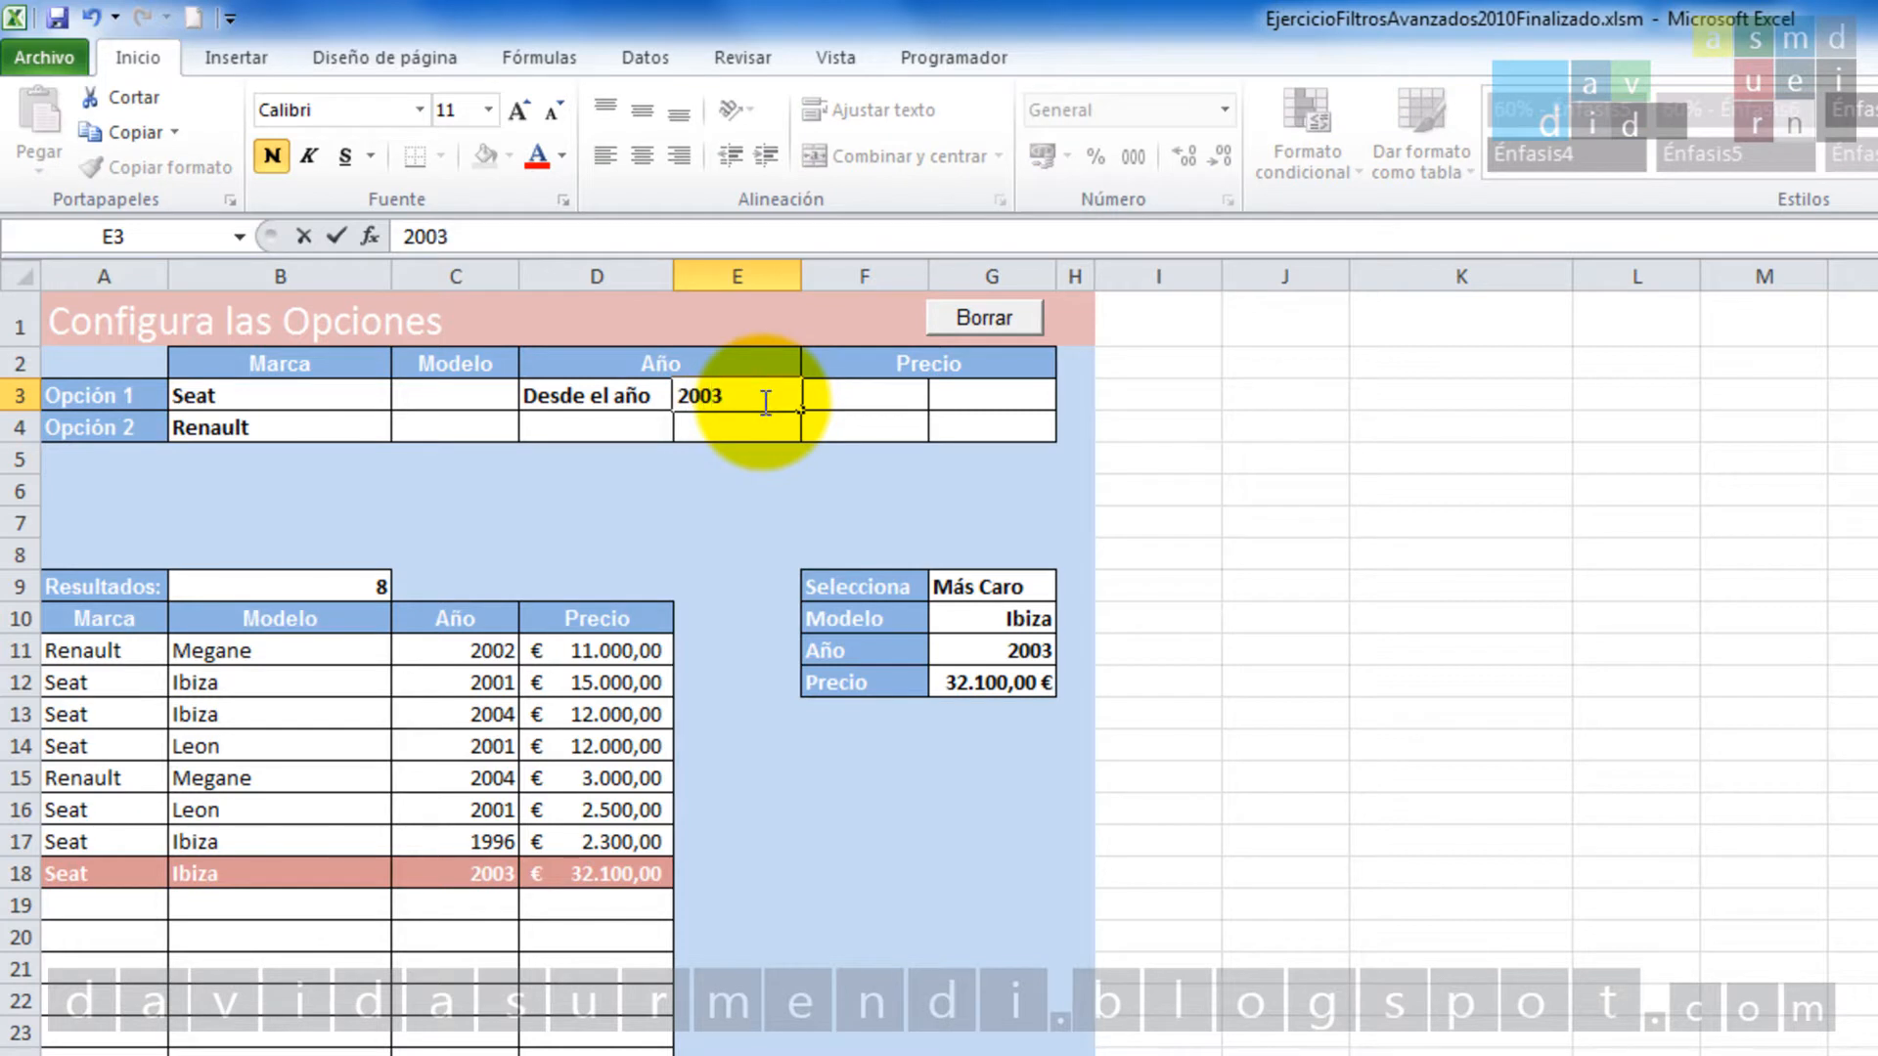
pyautogui.write('03')
pyautogui.press('Return')
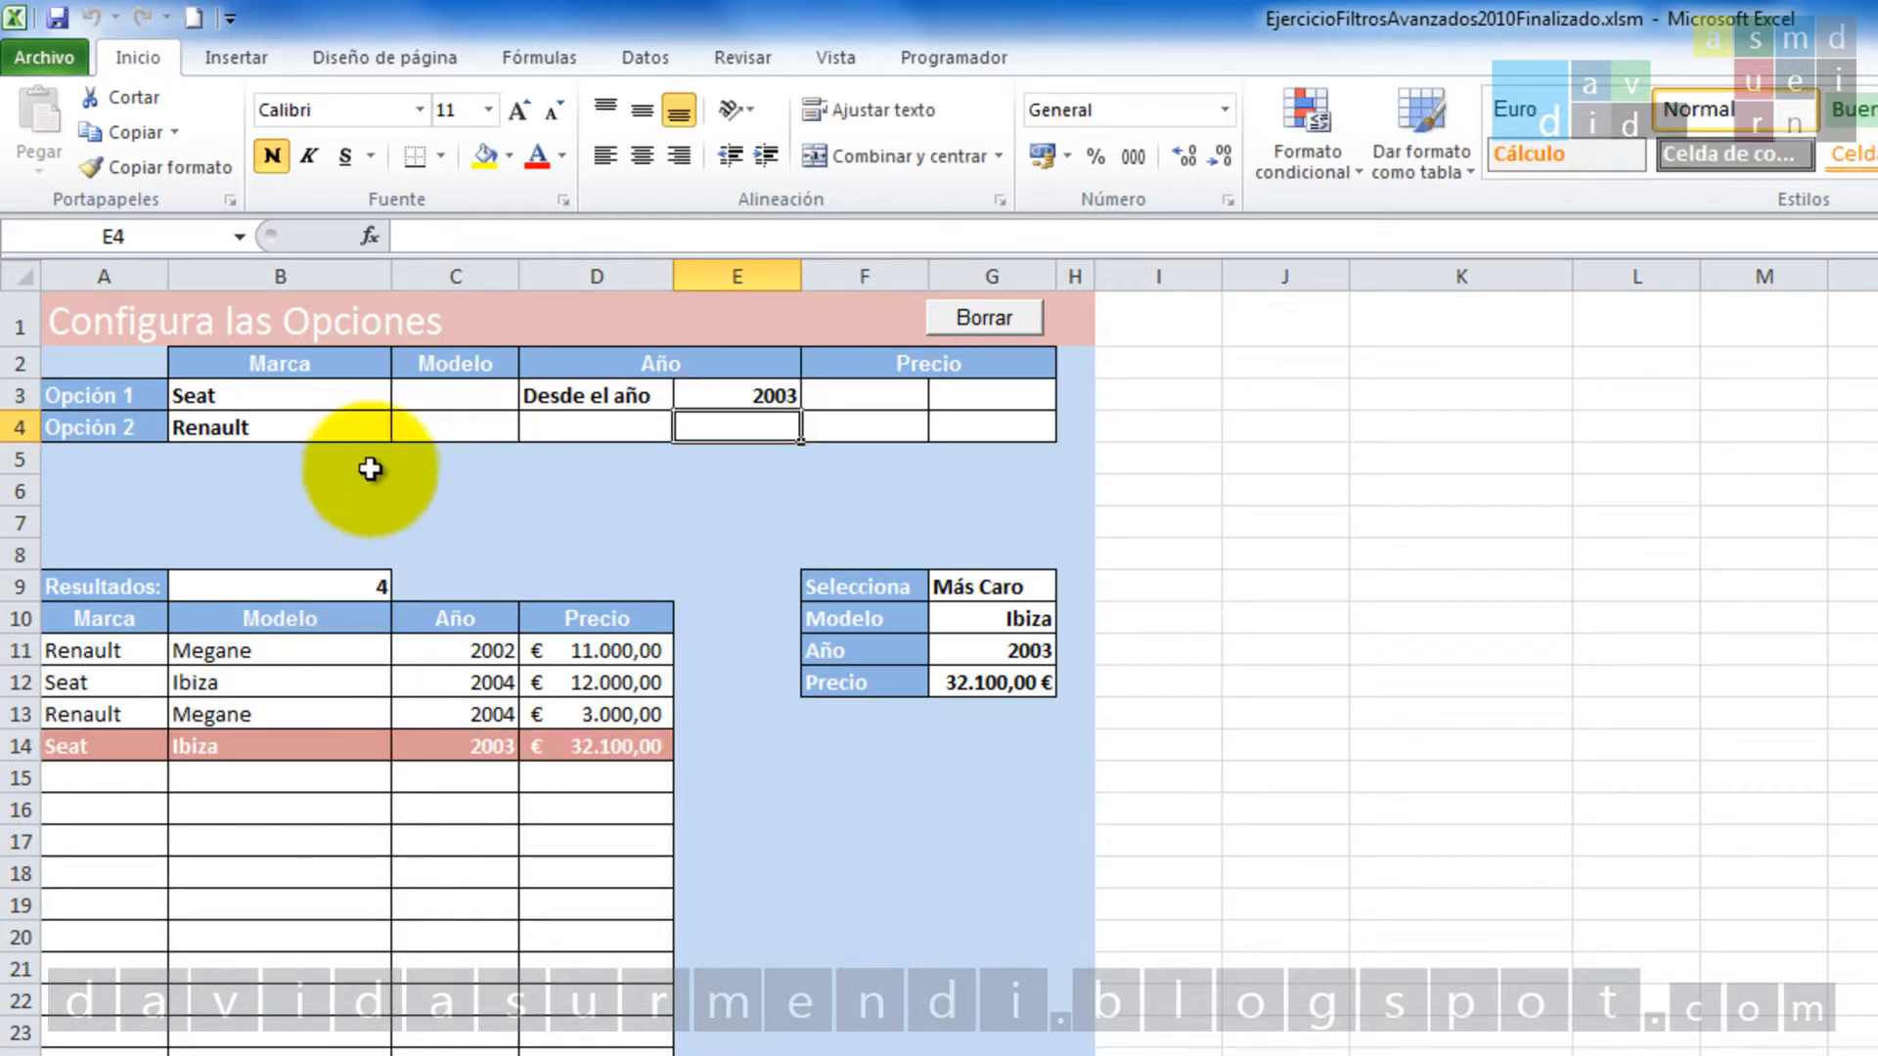
# Change the Opción 2 brand to Audi.
pyautogui.click(279, 428)
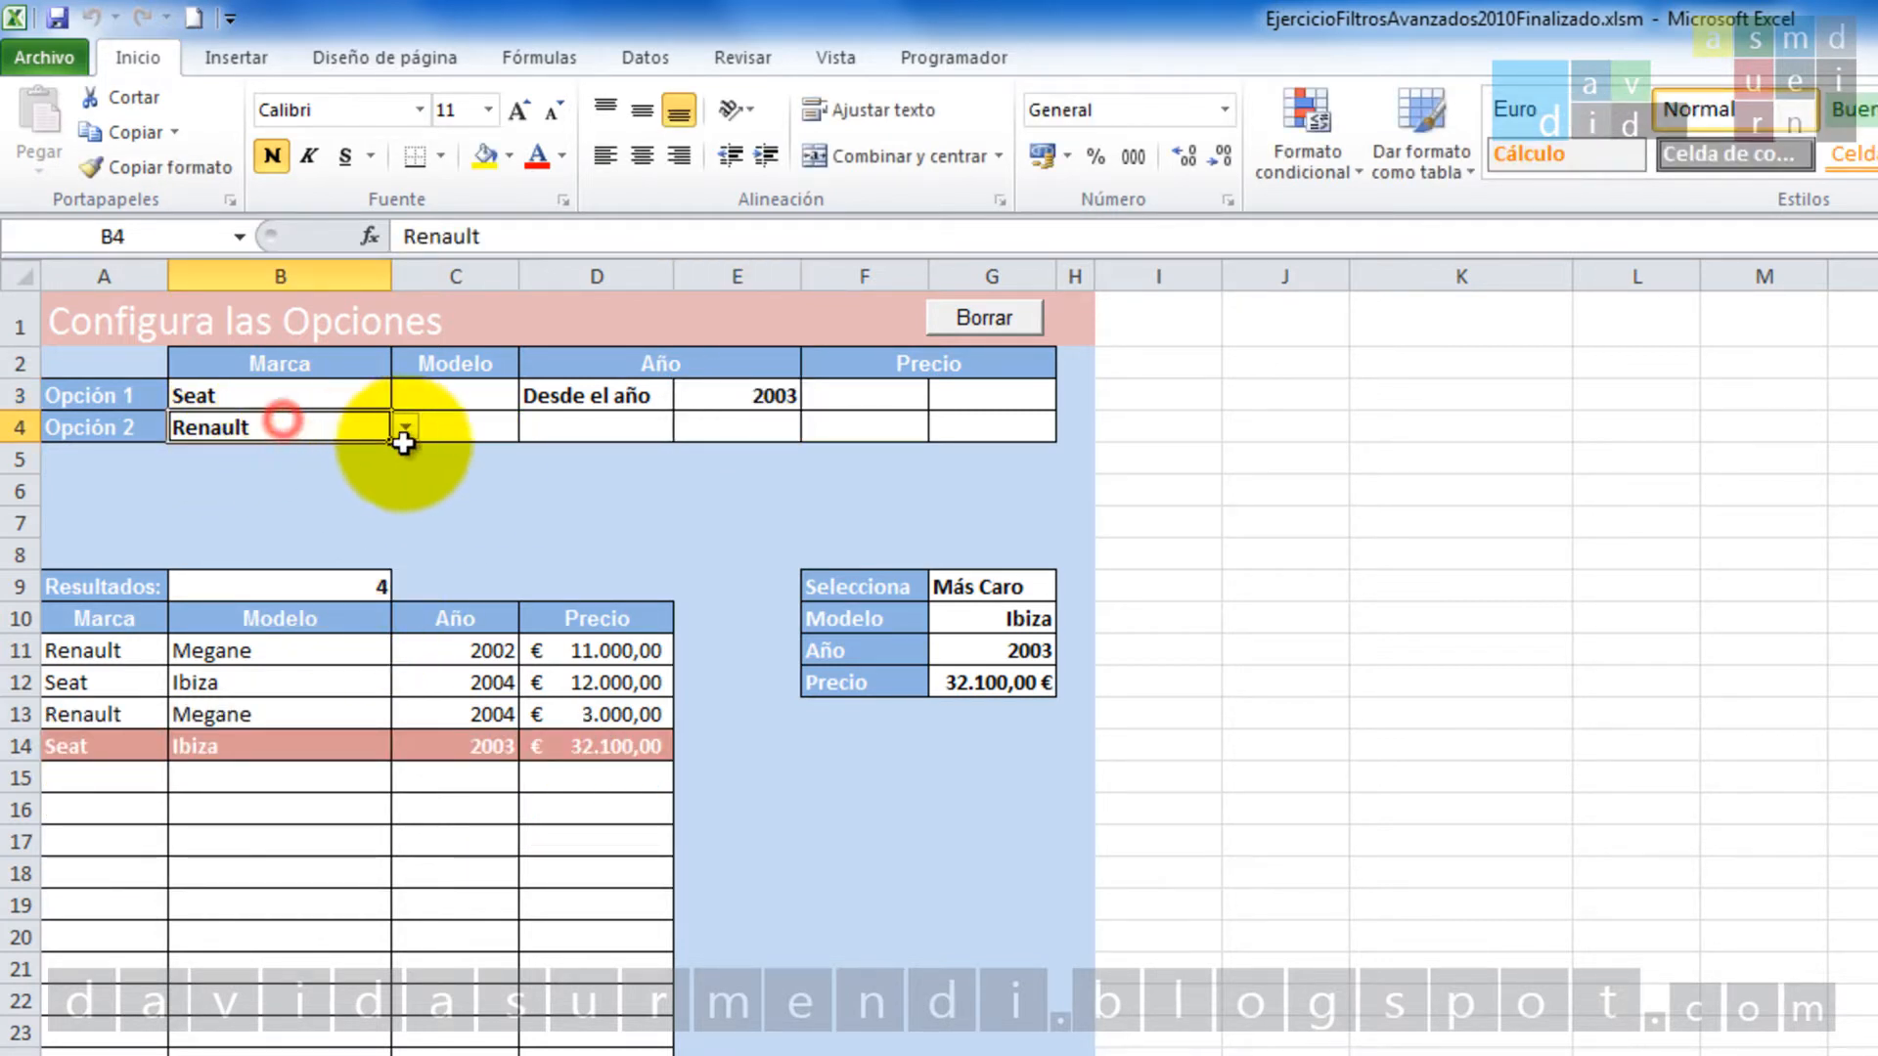
pyautogui.click(403, 422)
pyautogui.click(361, 477)
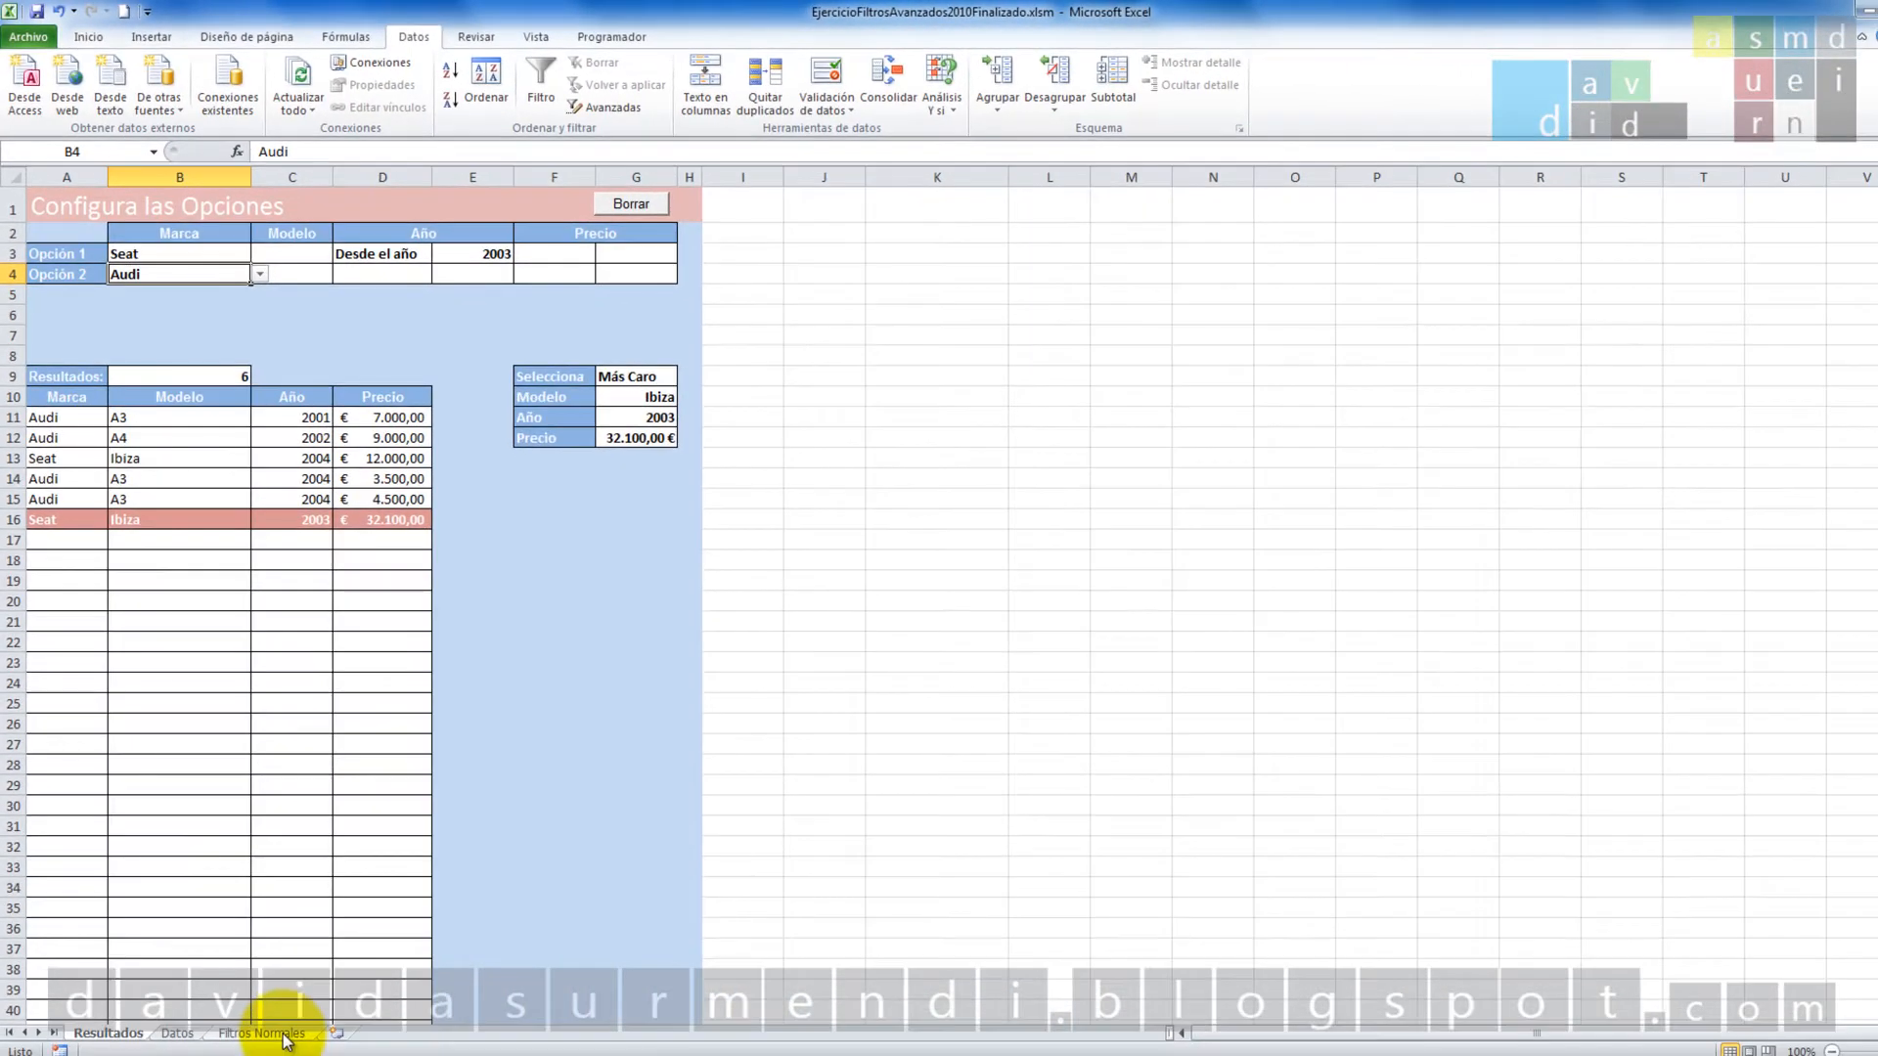
# Turn on the column filters for the car table on the Filtros Normales sheet.
pyautogui.click(279, 1034)
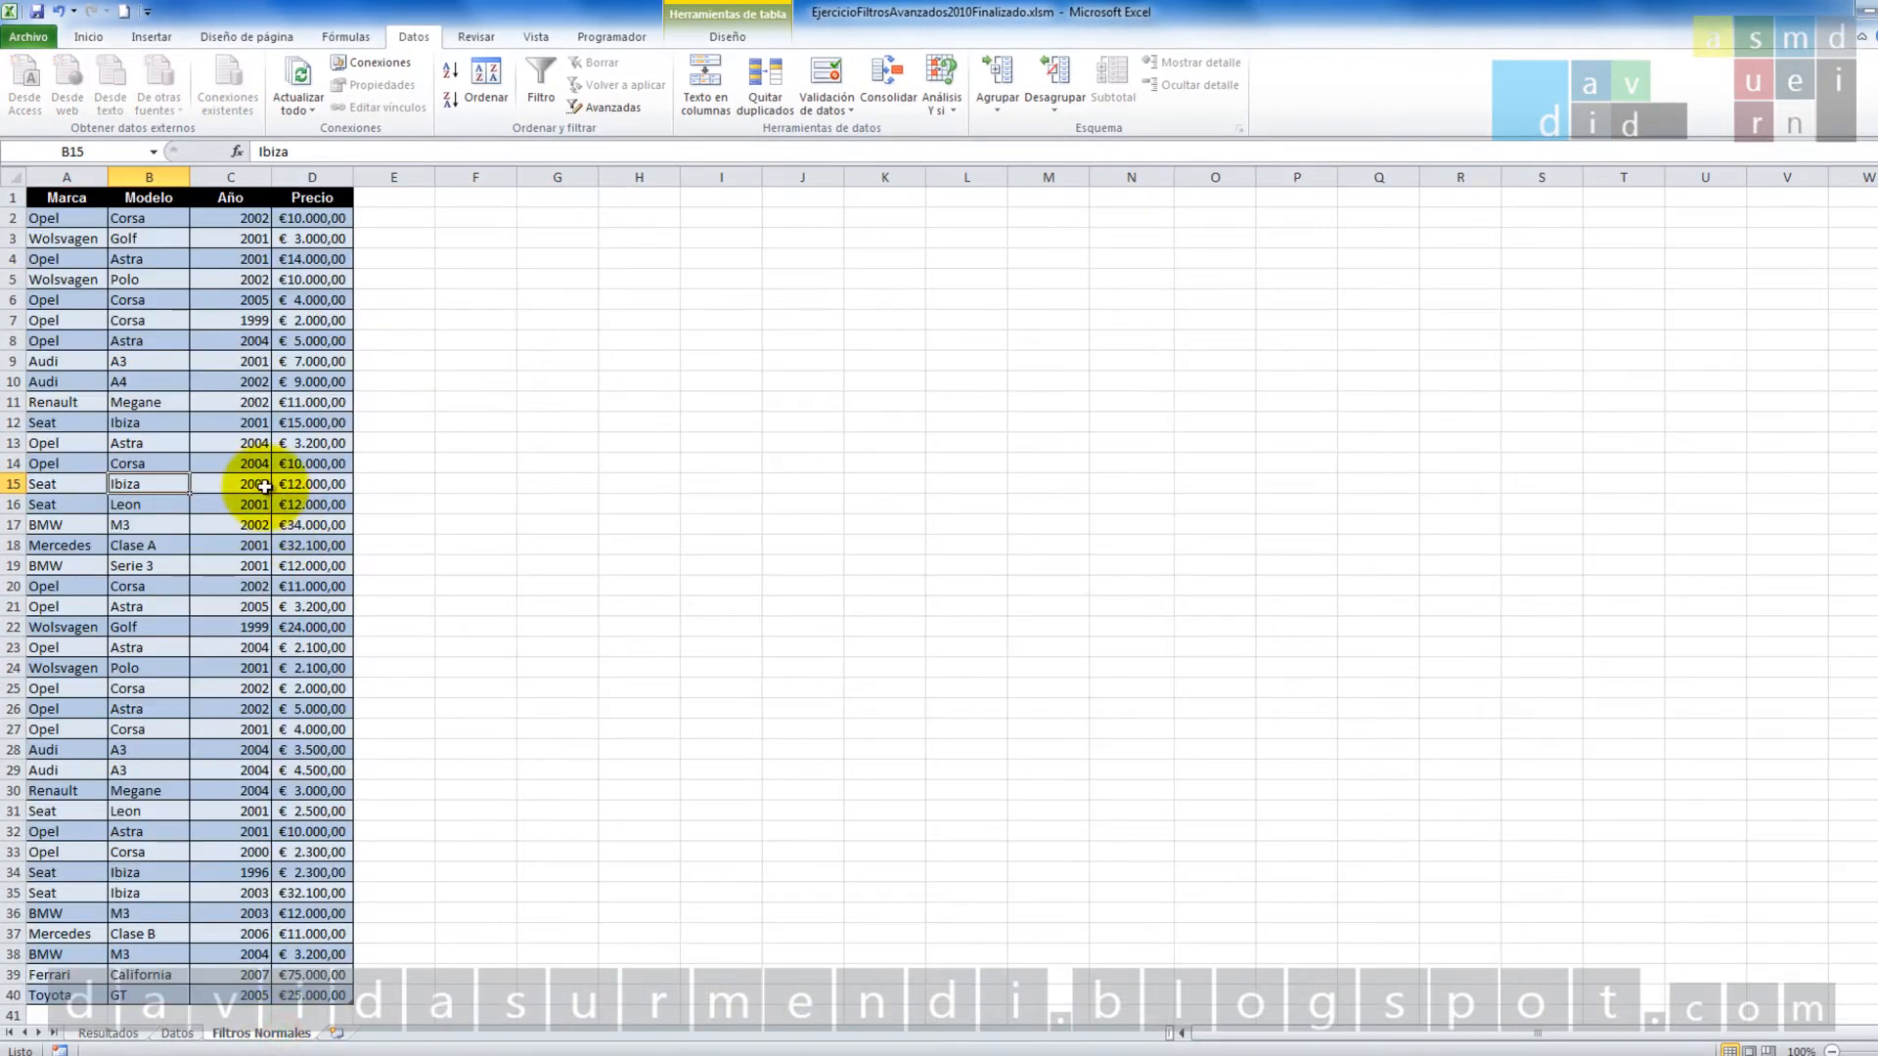
pyautogui.click(232, 320)
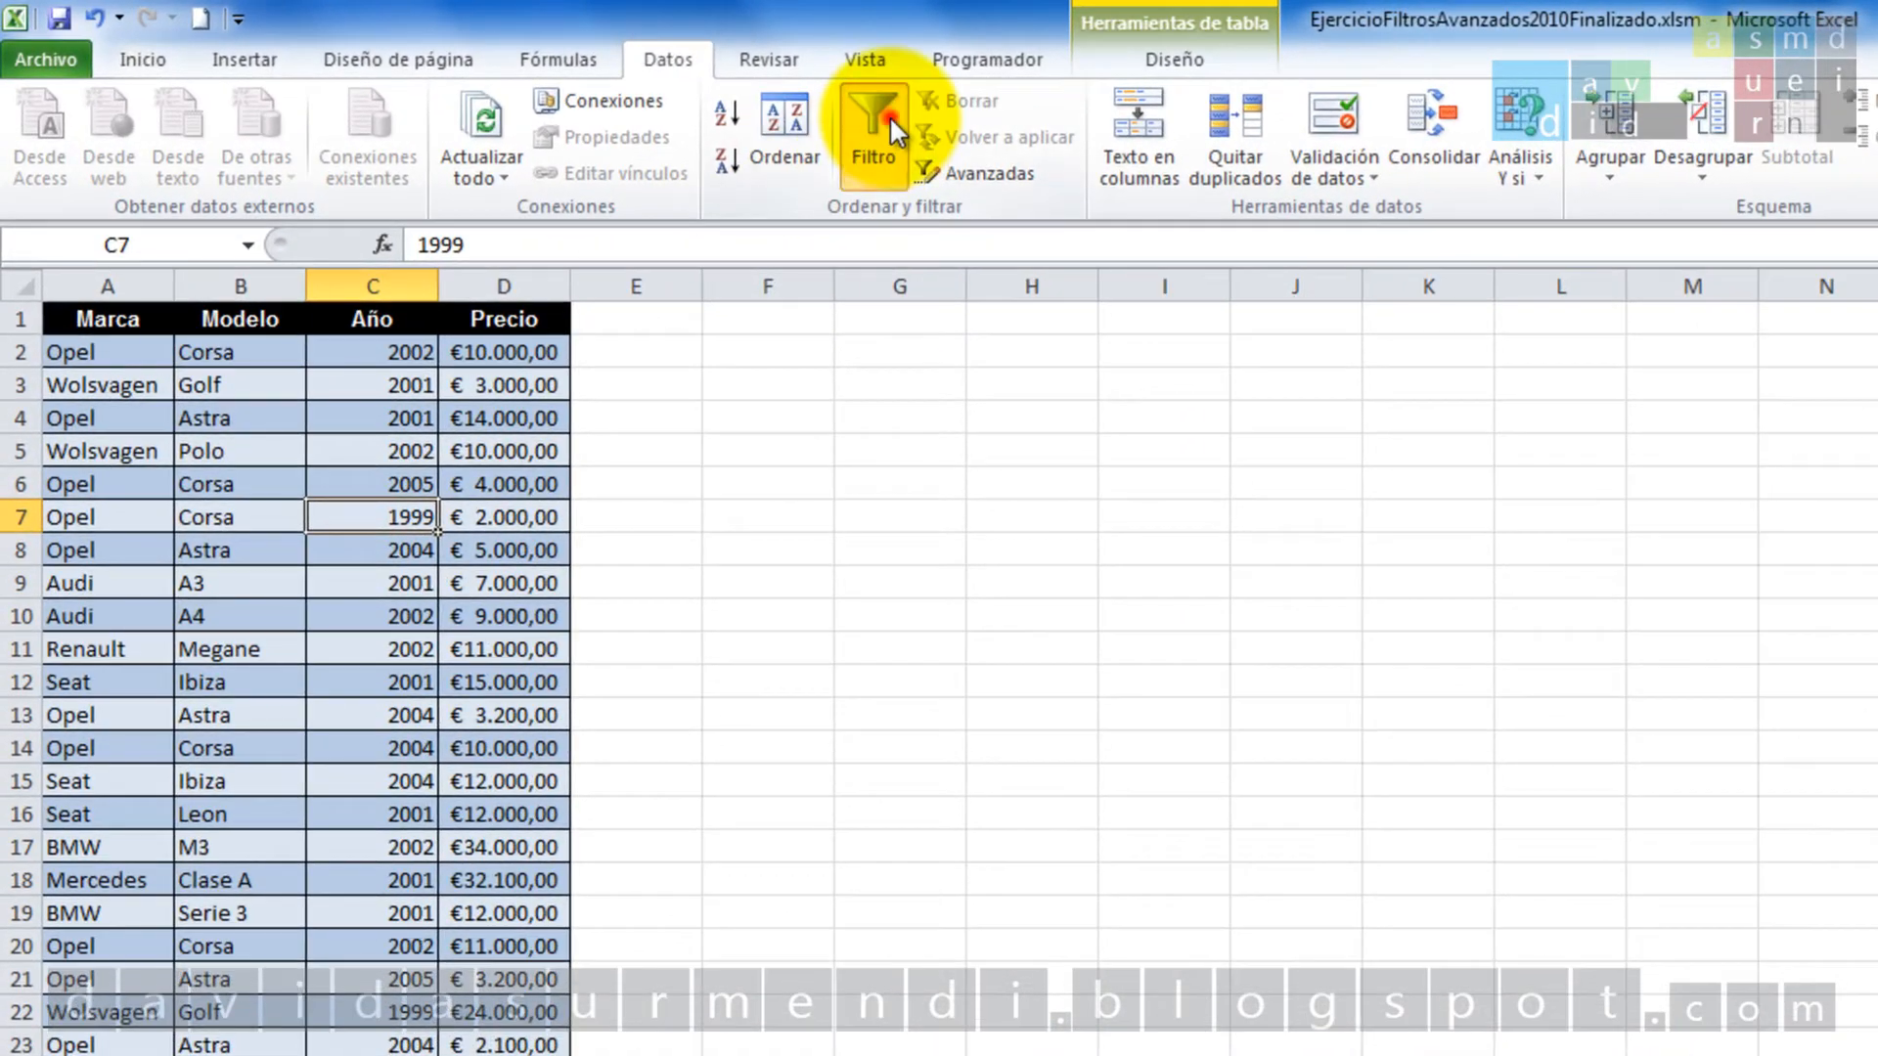
pyautogui.click(861, 116)
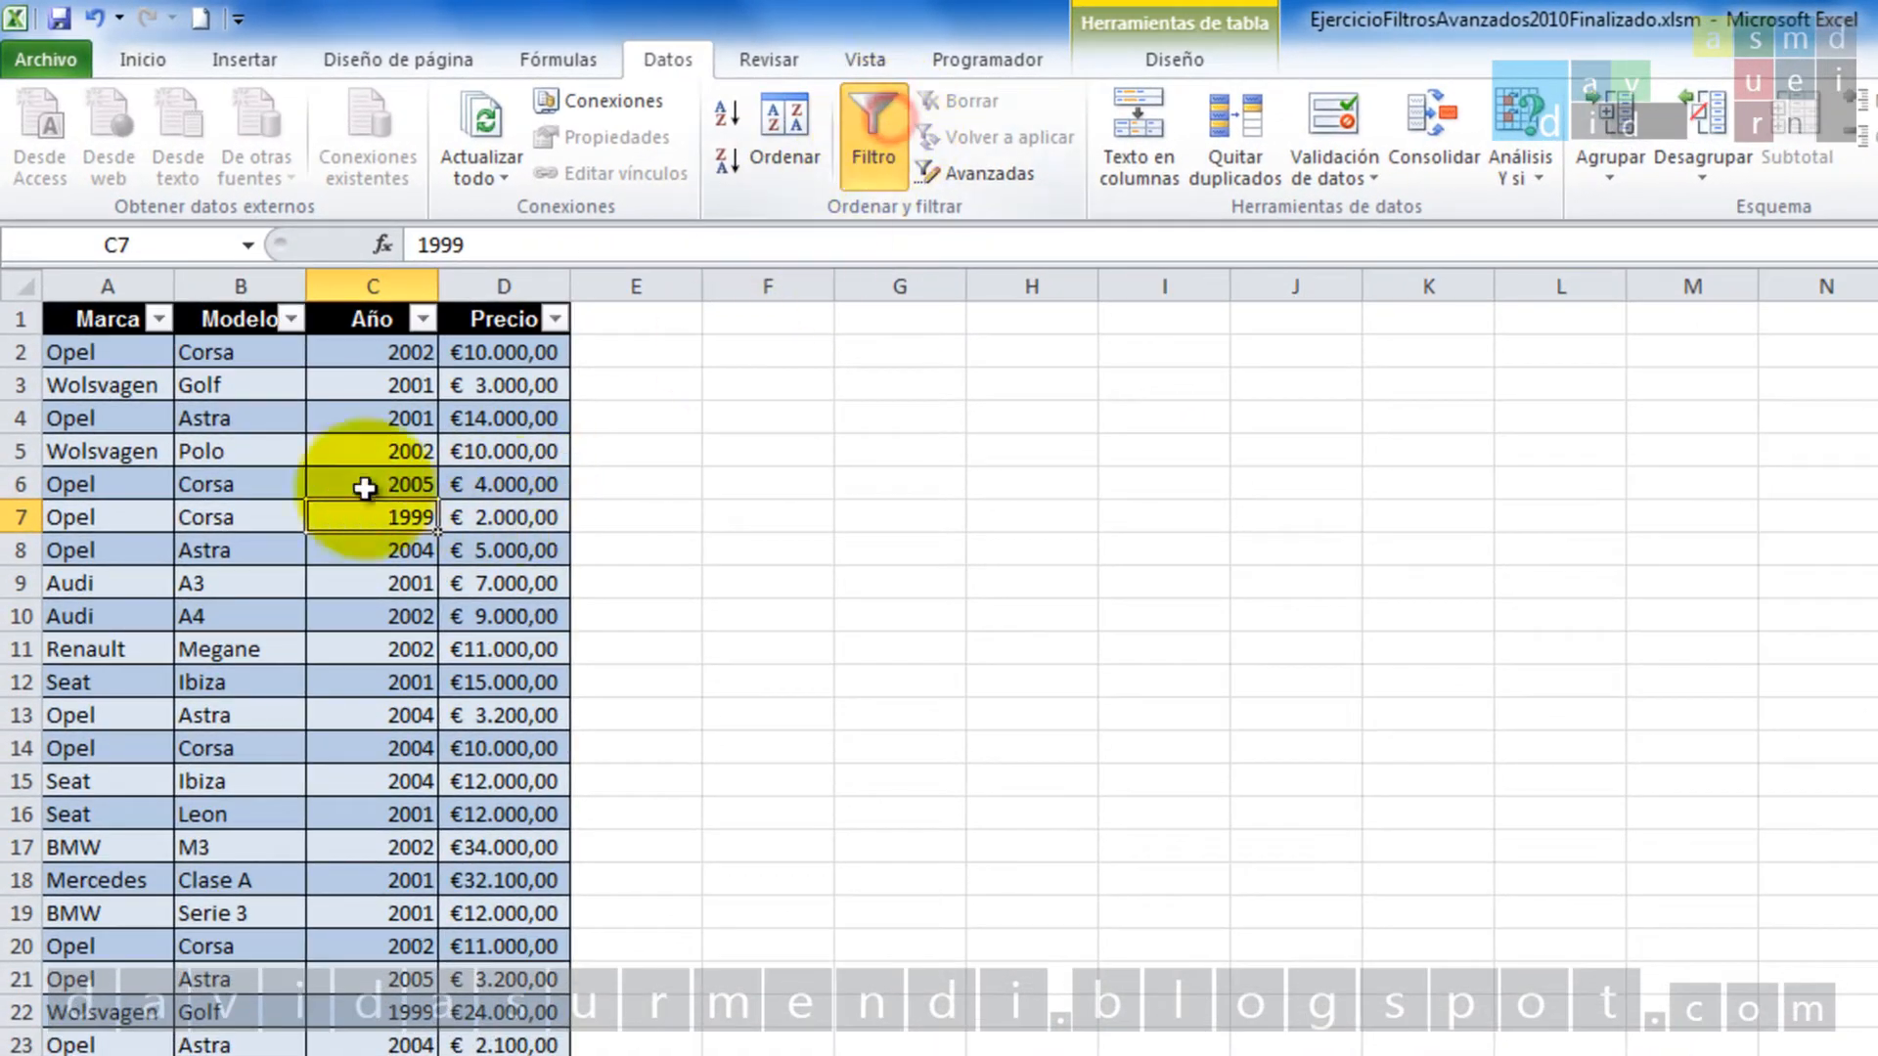
# Filter the Marca column of the car table to show only Audi and Seat.
pyautogui.click(159, 321)
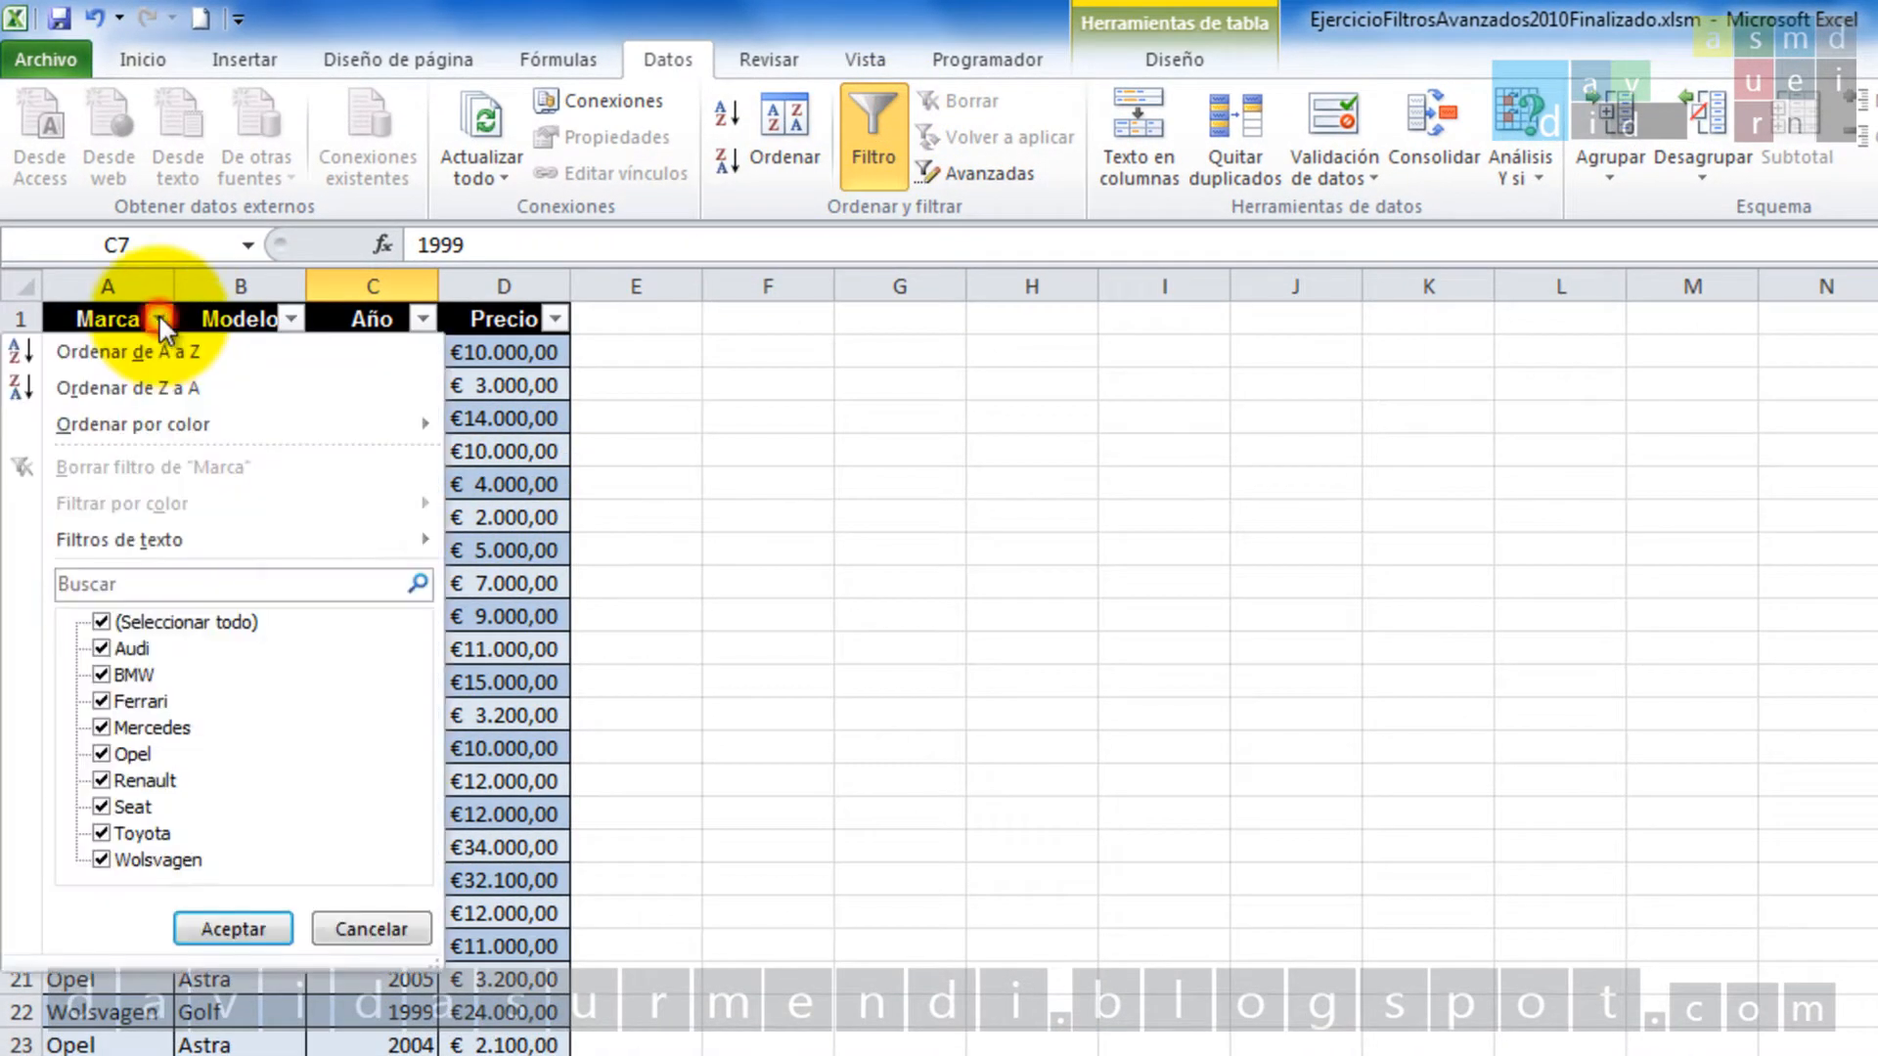
pyautogui.click(102, 623)
pyautogui.click(101, 647)
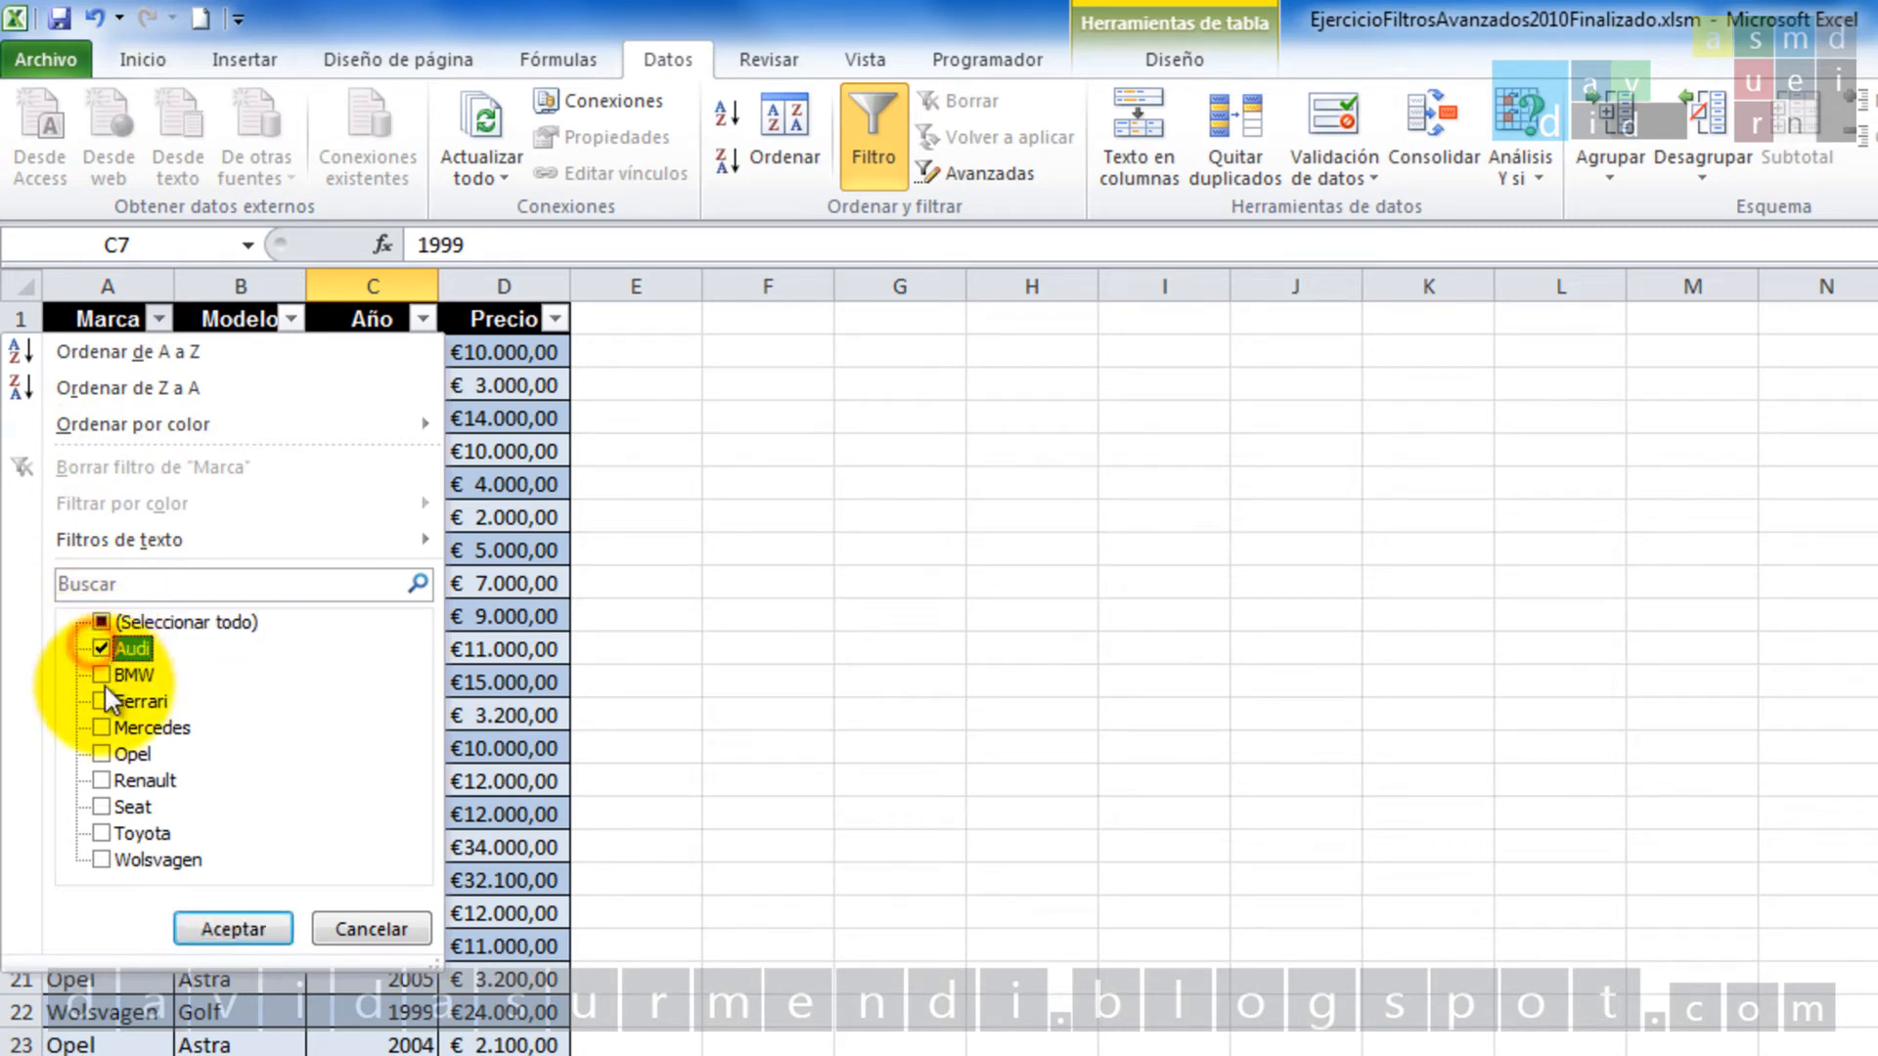
pyautogui.click(101, 807)
pyautogui.click(217, 925)
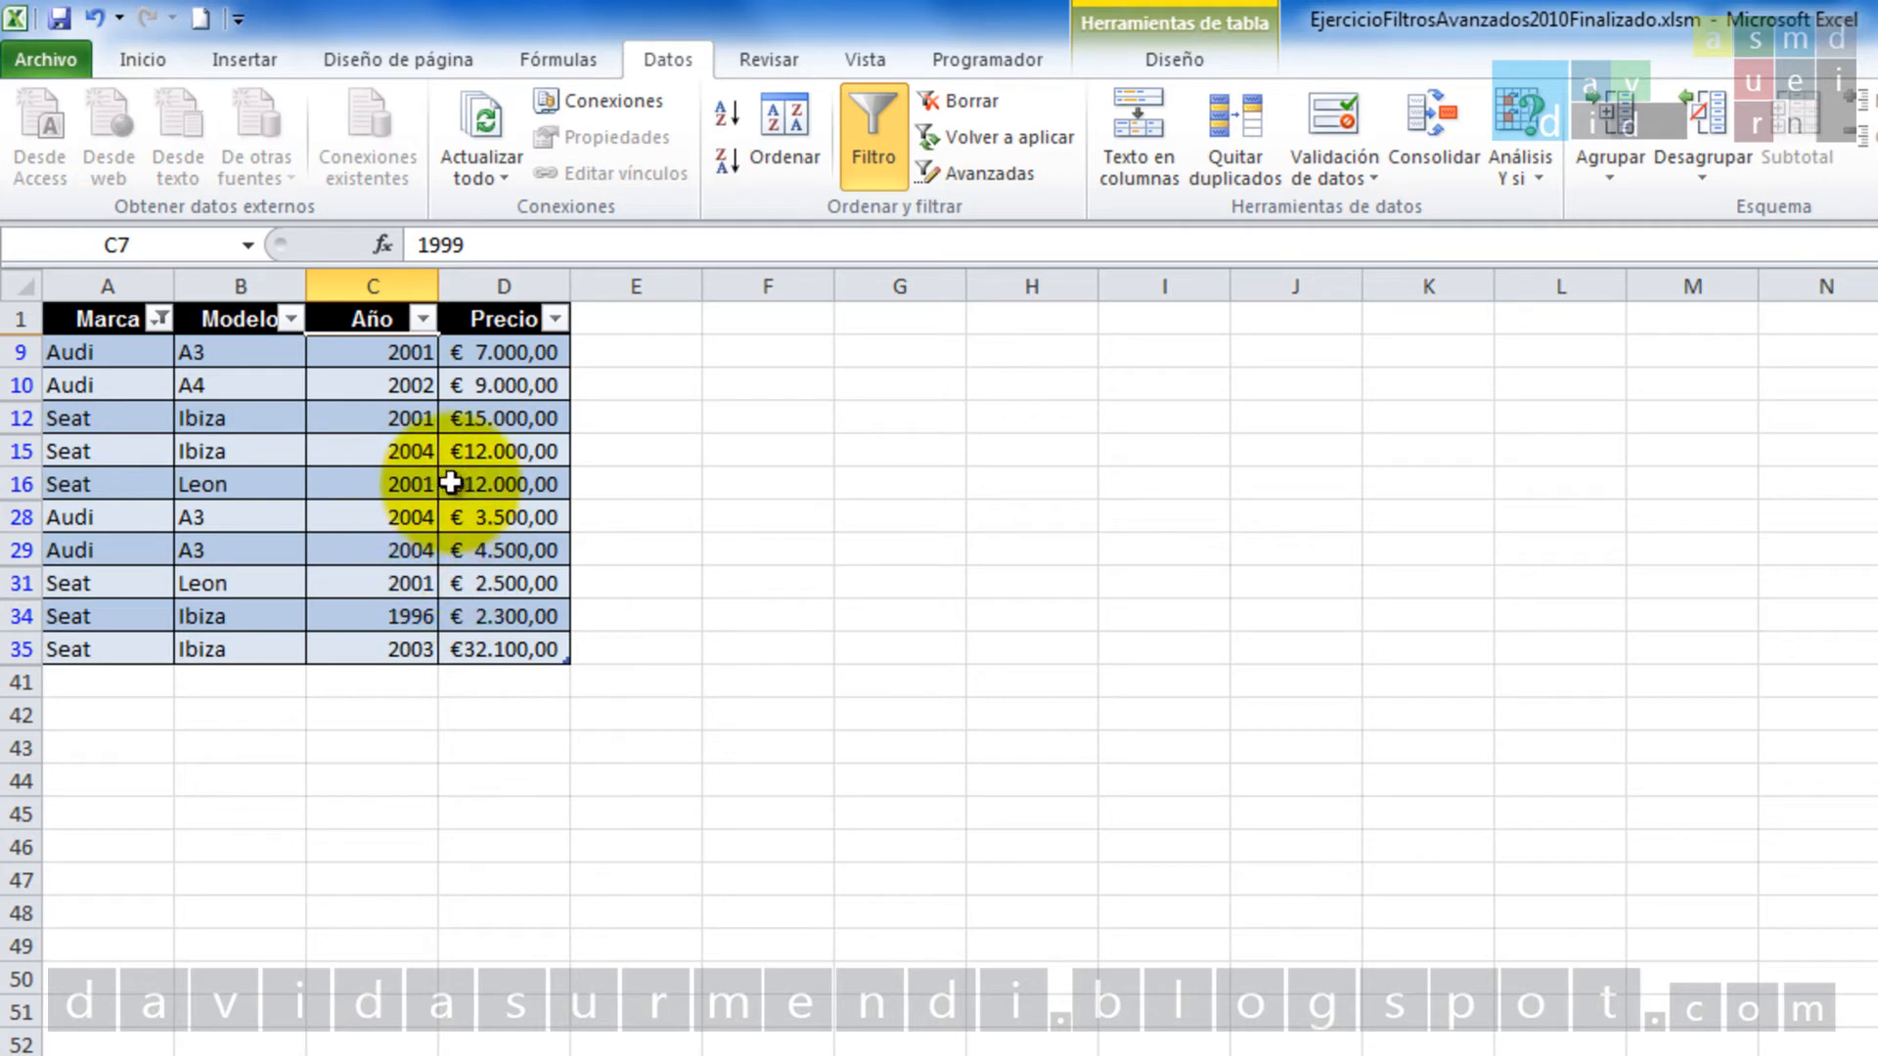
# Apply a number filter to the Año column for years greater than or equal to 2003.
pyautogui.click(423, 319)
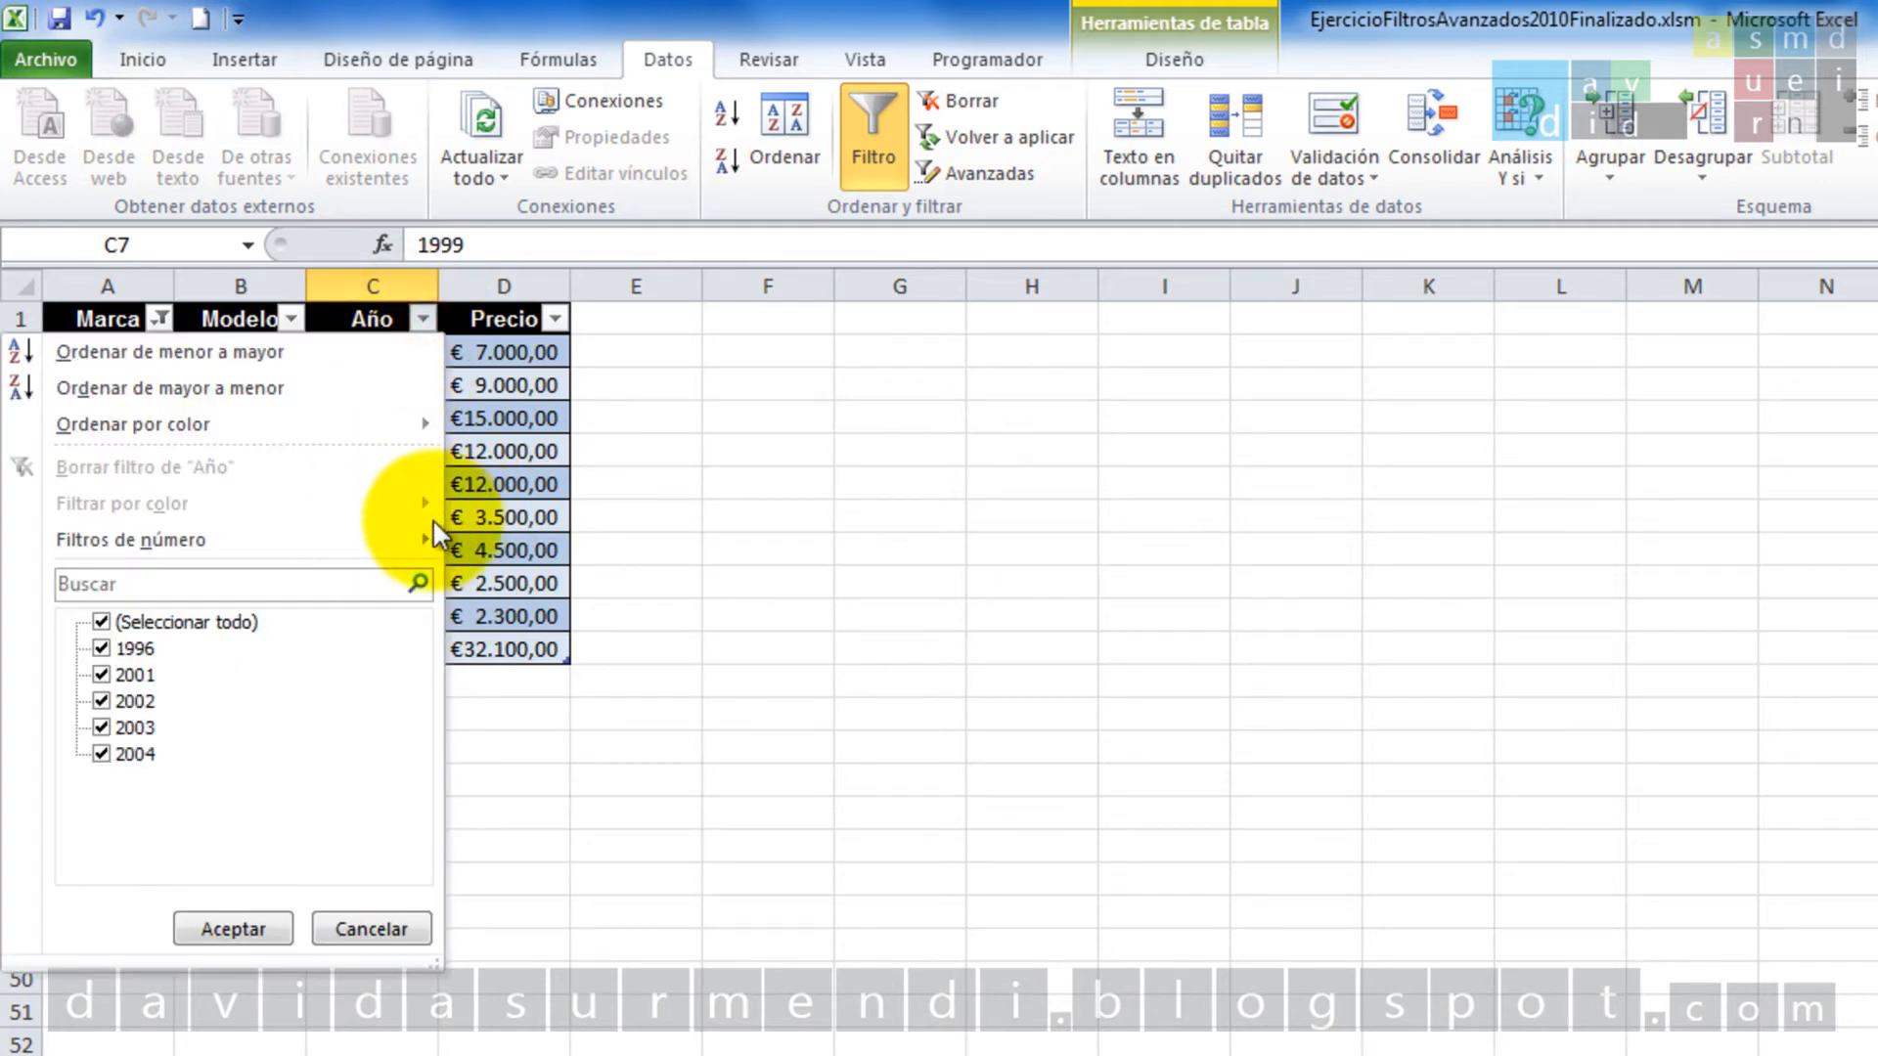
pyautogui.moveTo(417, 538)
pyautogui.click(653, 663)
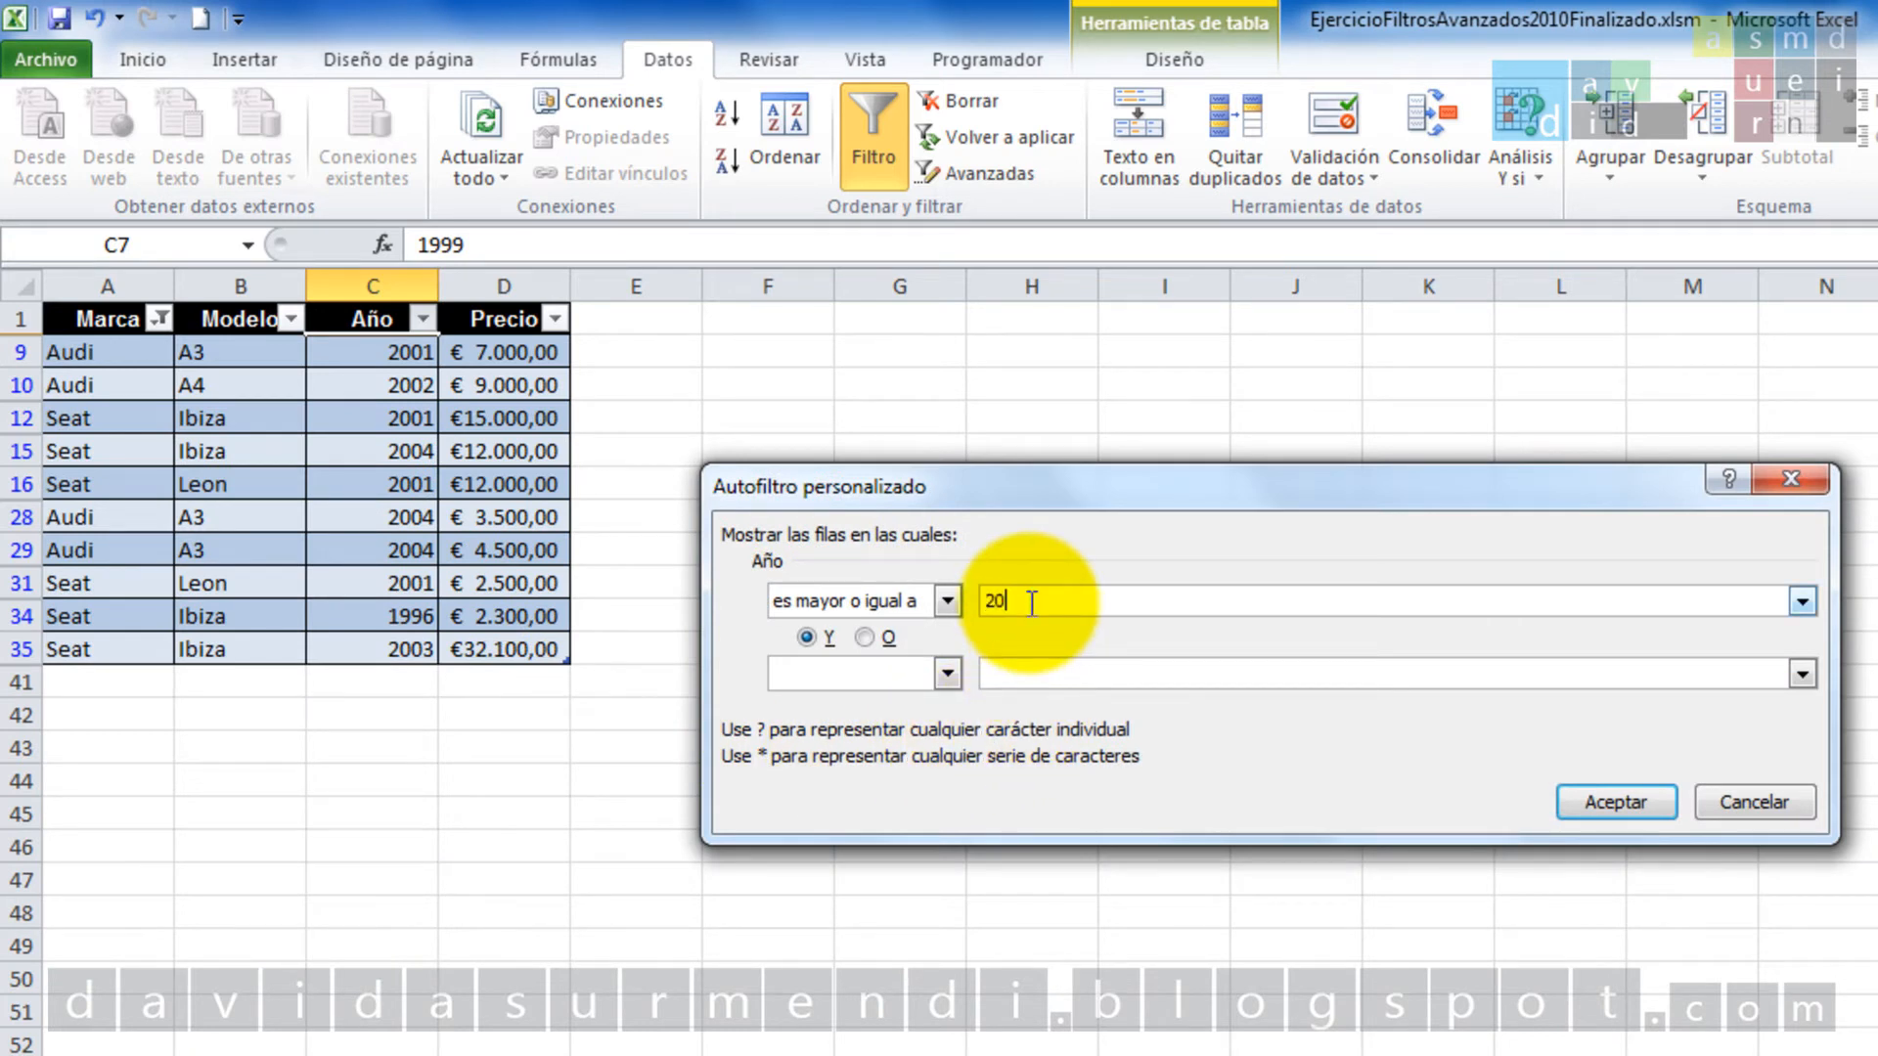
pyautogui.write('2003')
pyautogui.click(1604, 802)
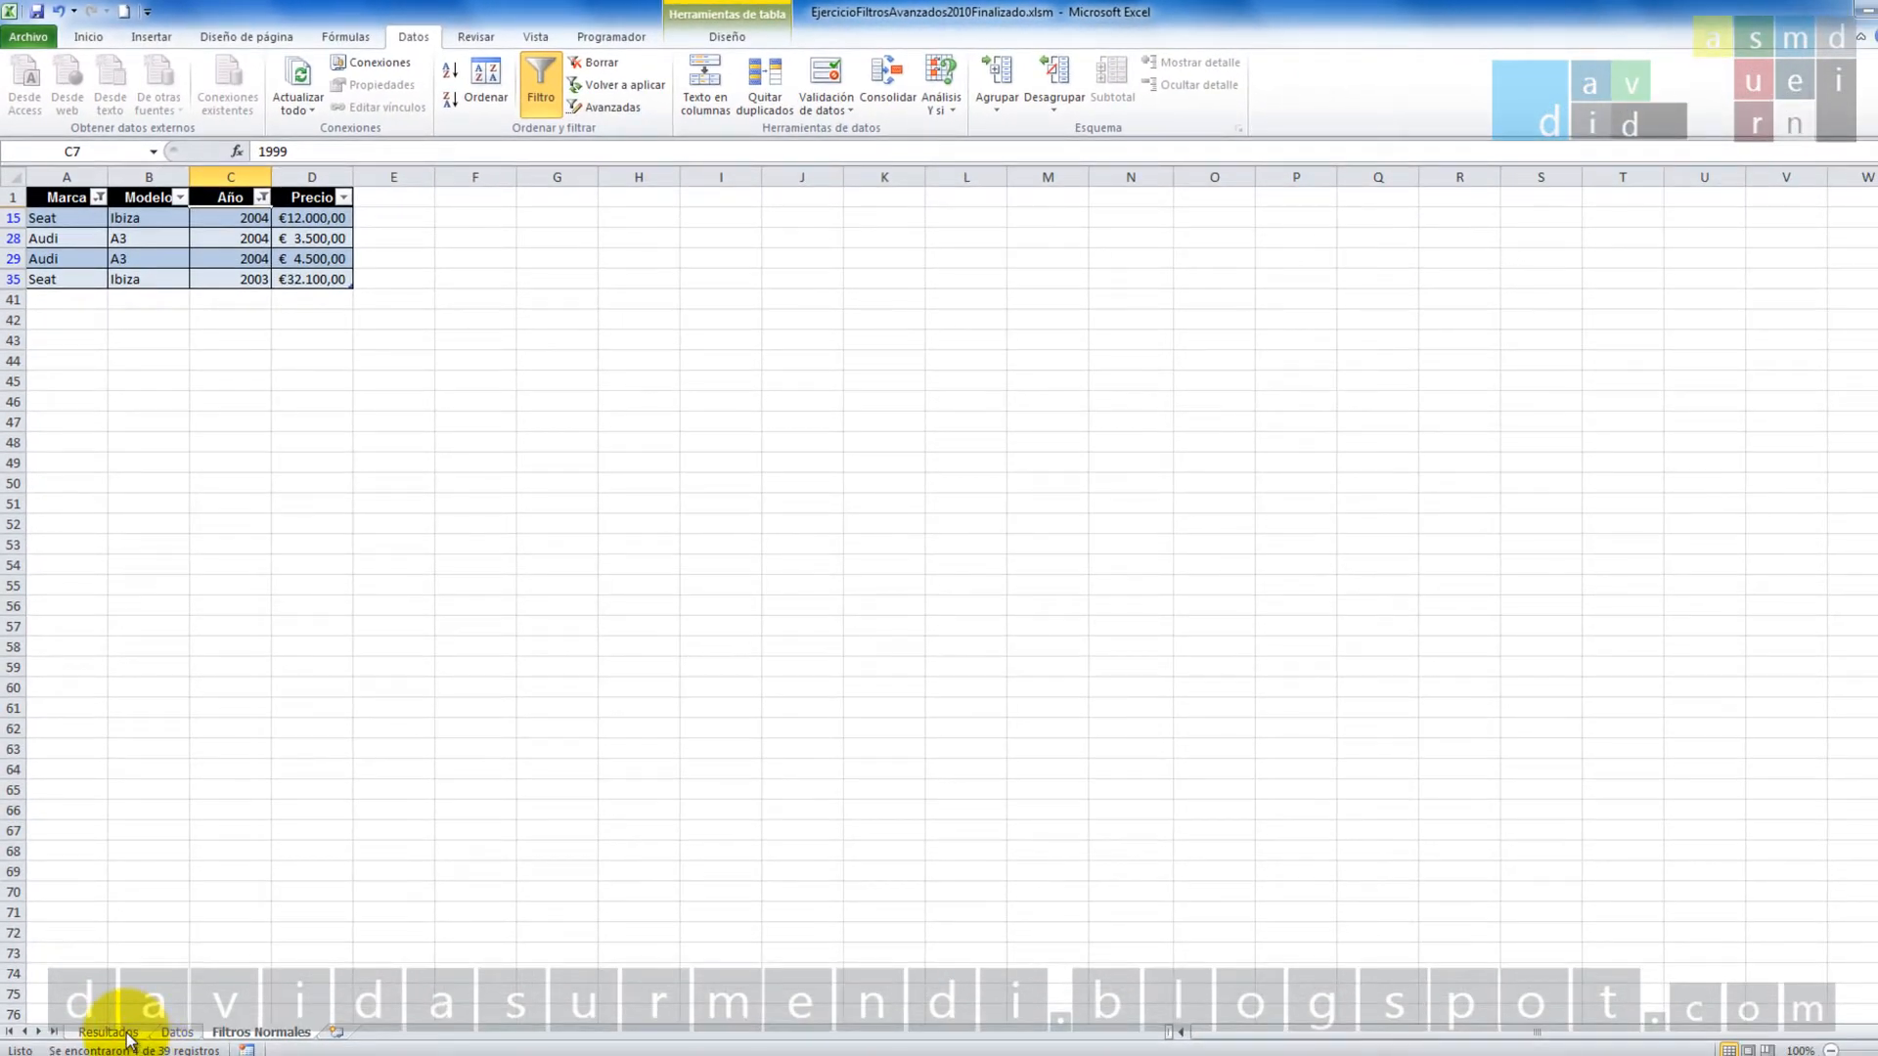
# Compare the advanced filter output on the Resultados sheet with the filtered table on the Filtros Normales sheet.
pyautogui.click(108, 1032)
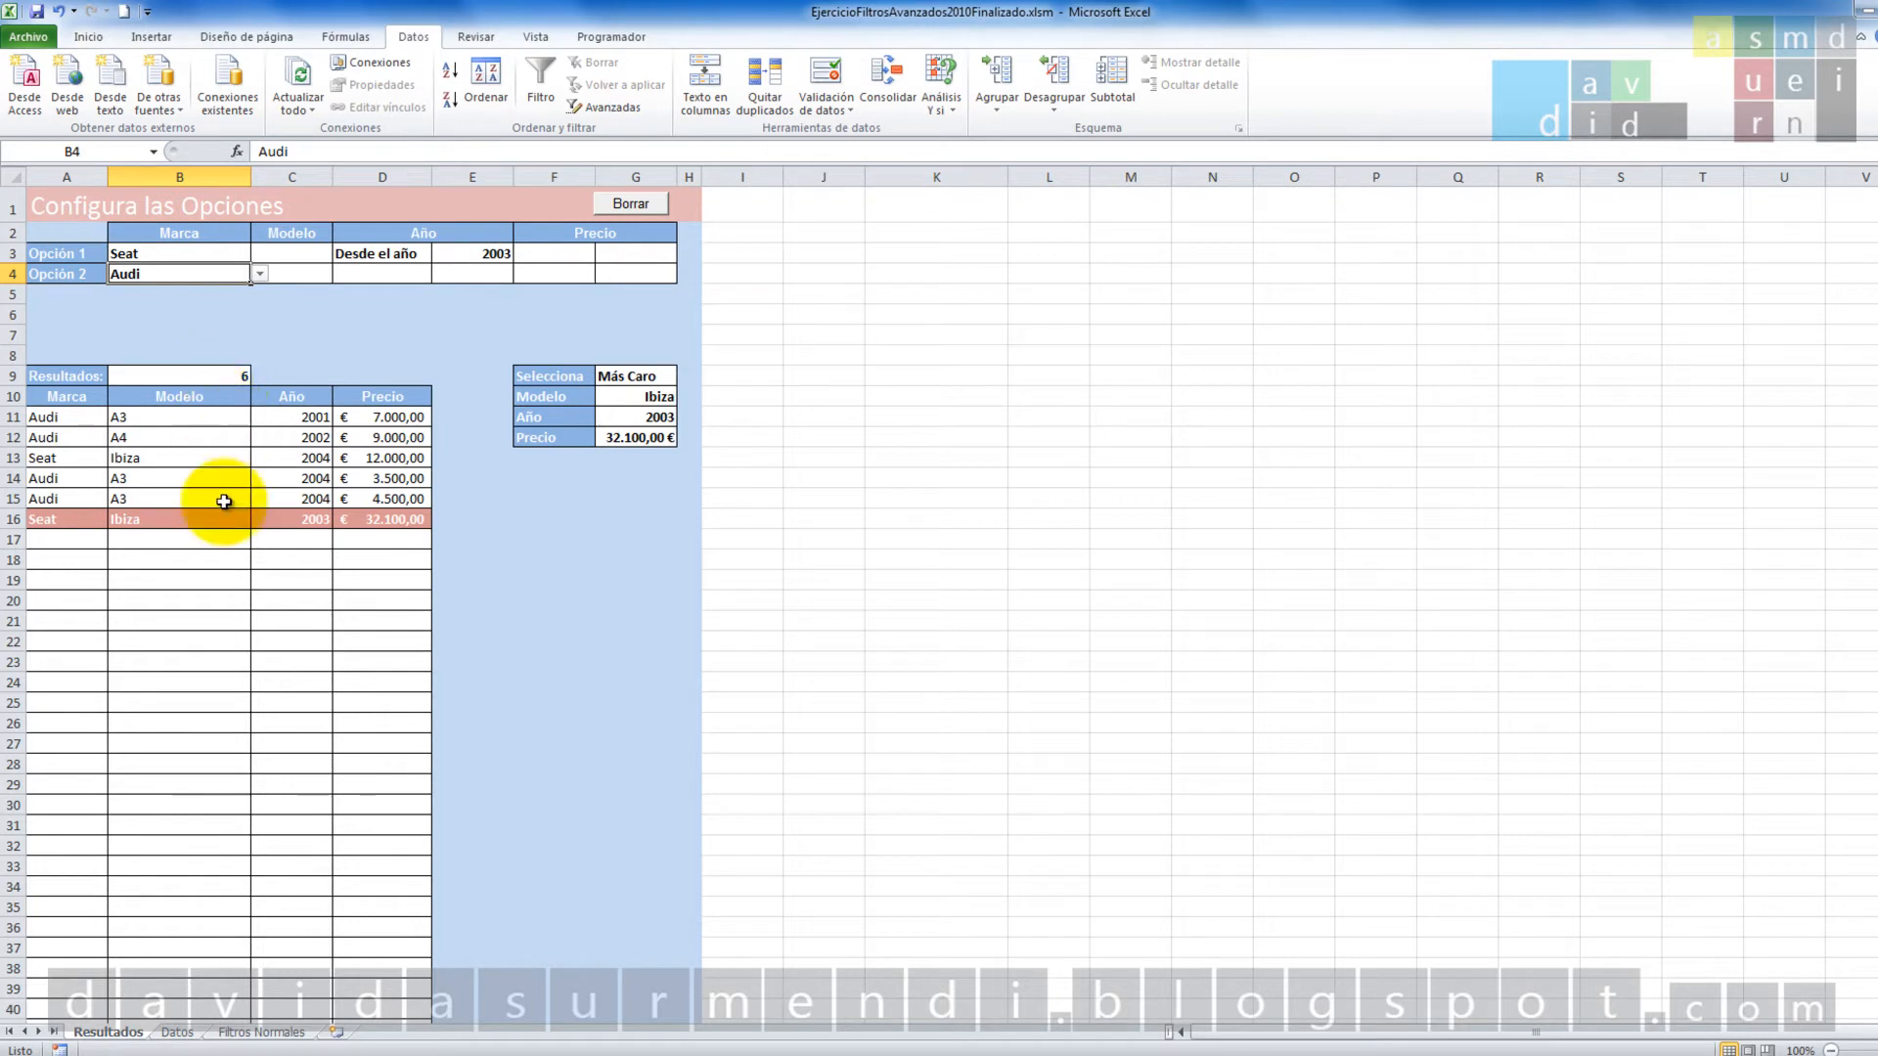
pyautogui.click(258, 1032)
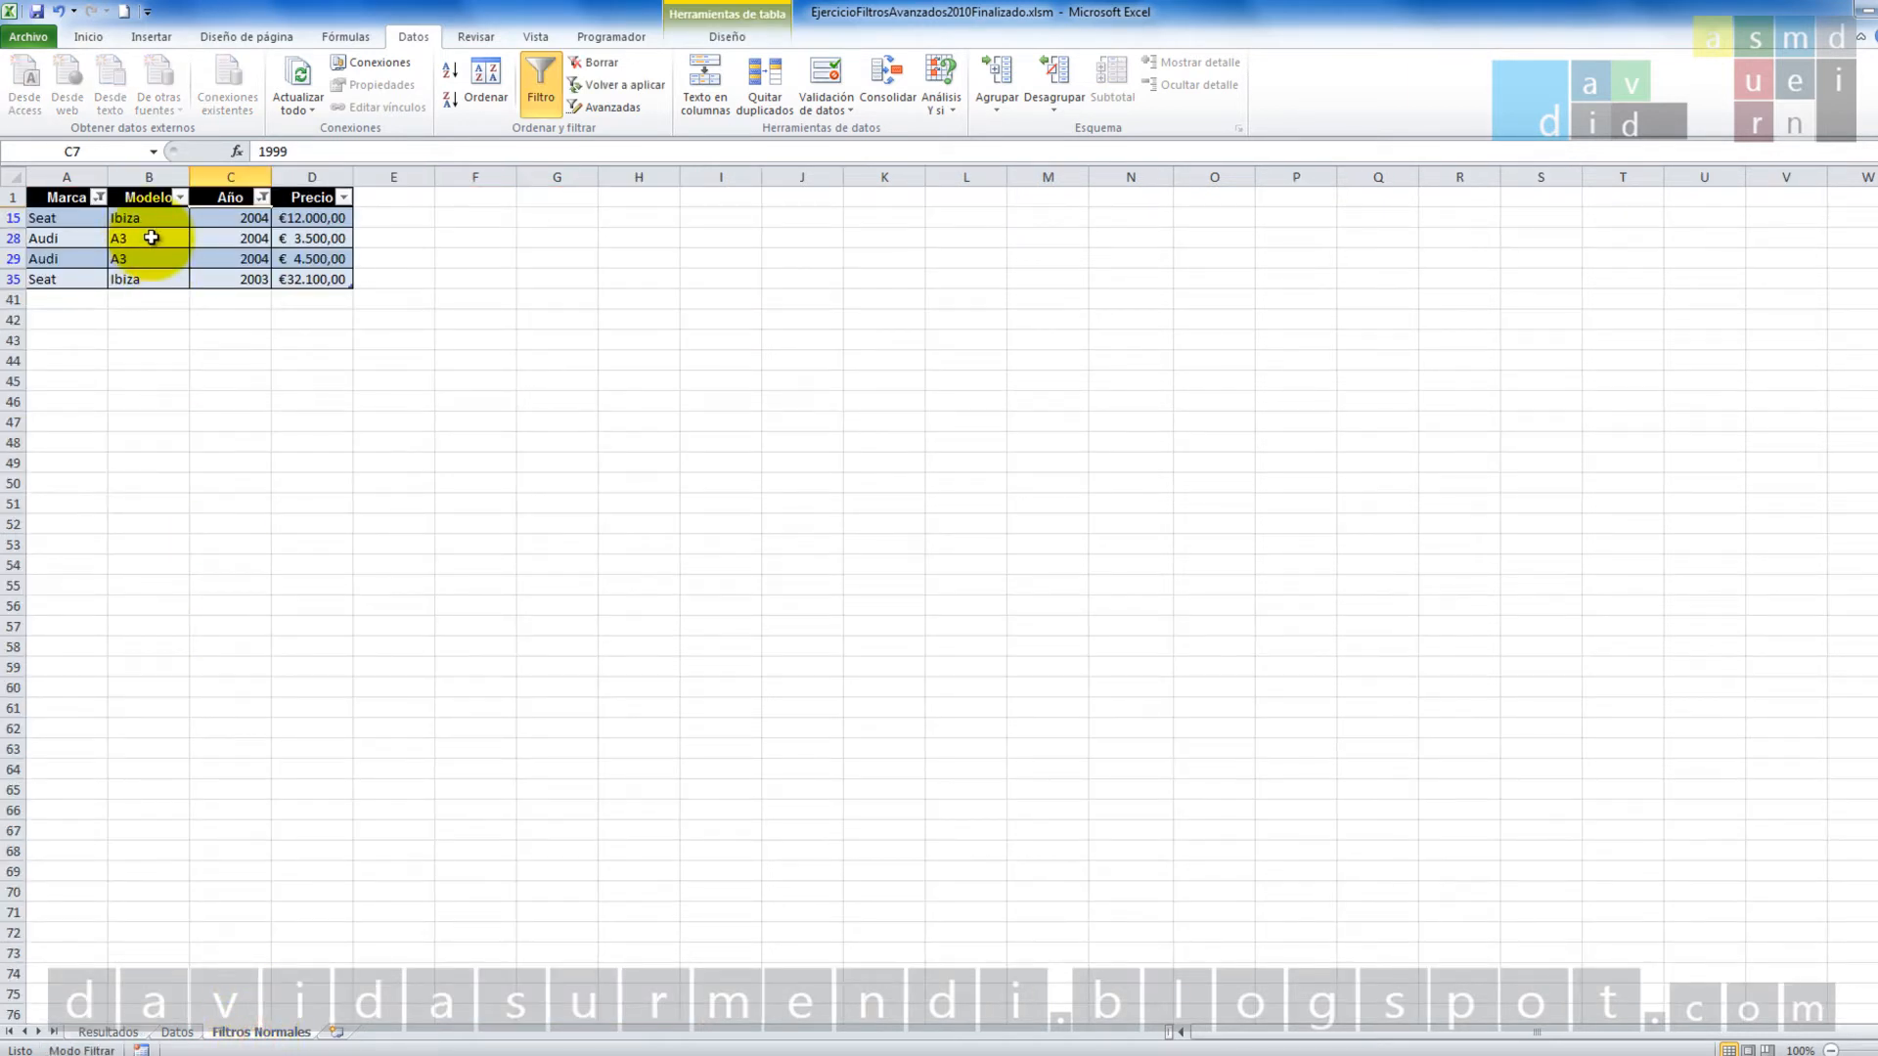
pyautogui.click(107, 1032)
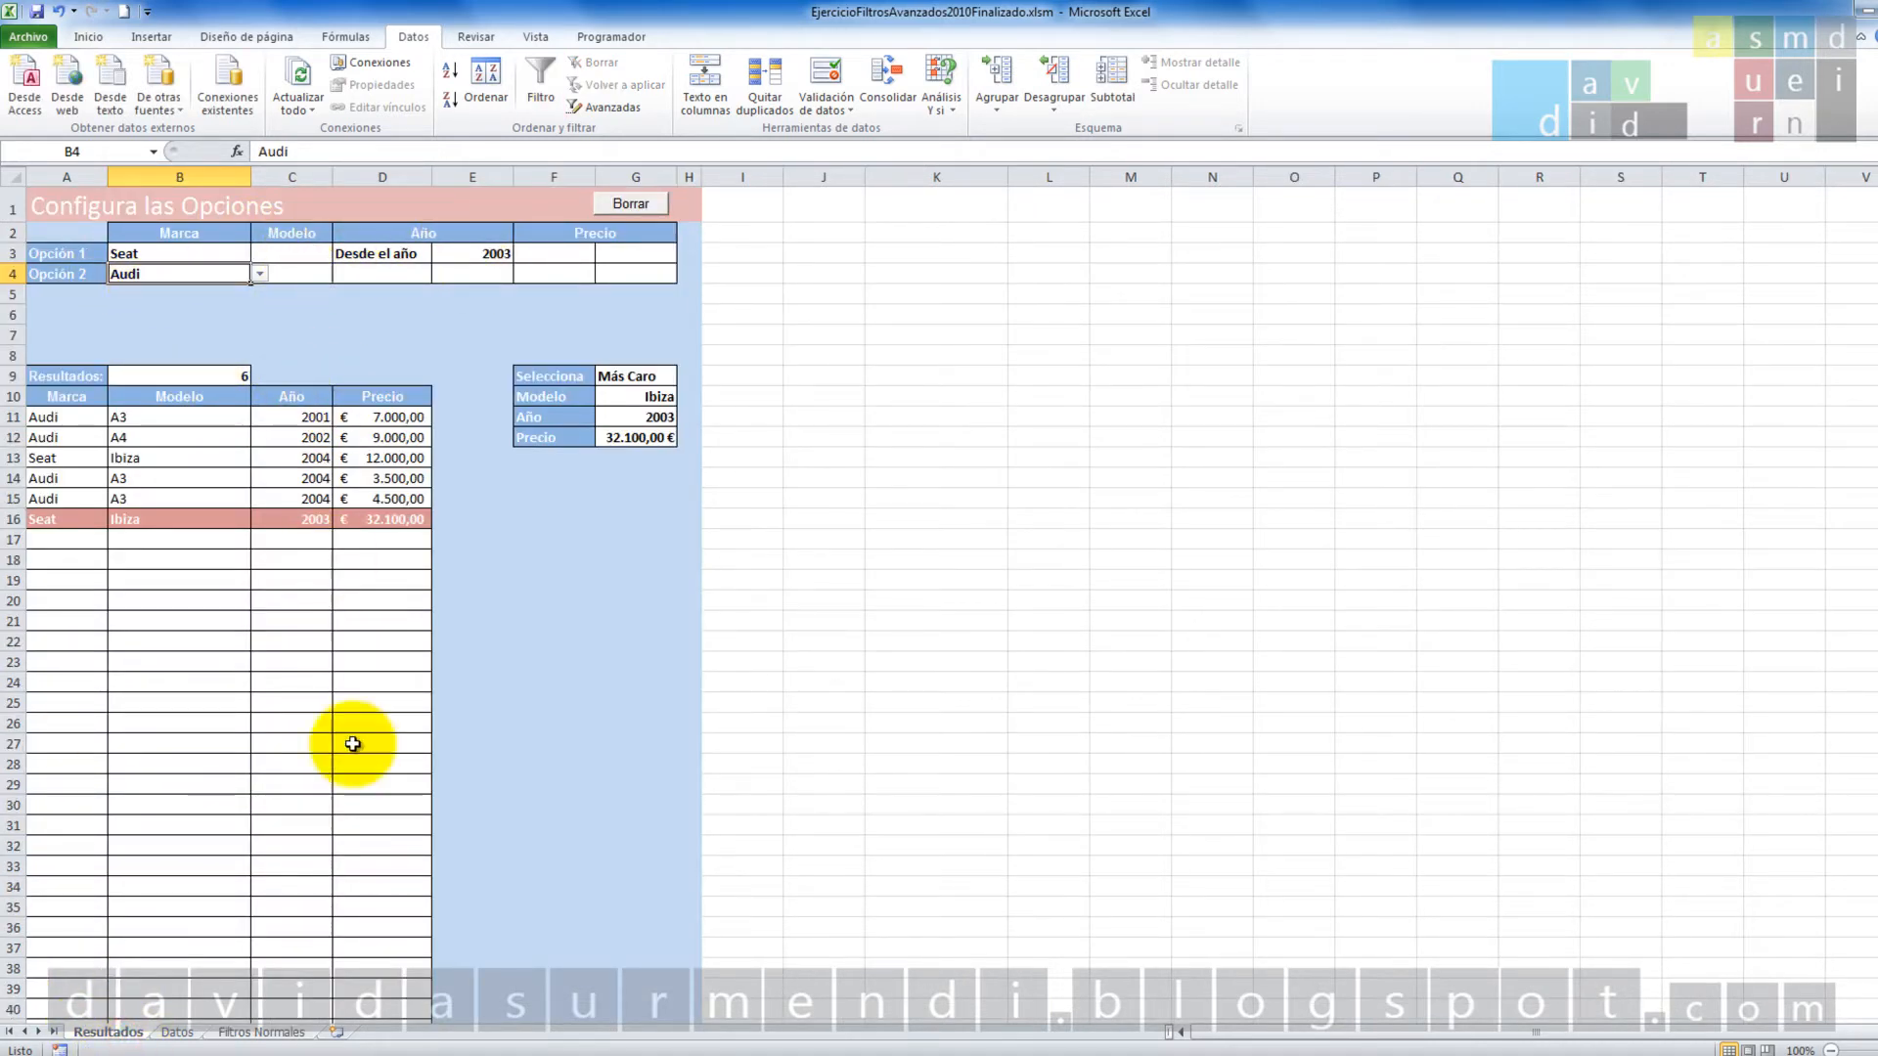
pyautogui.click(240, 1034)
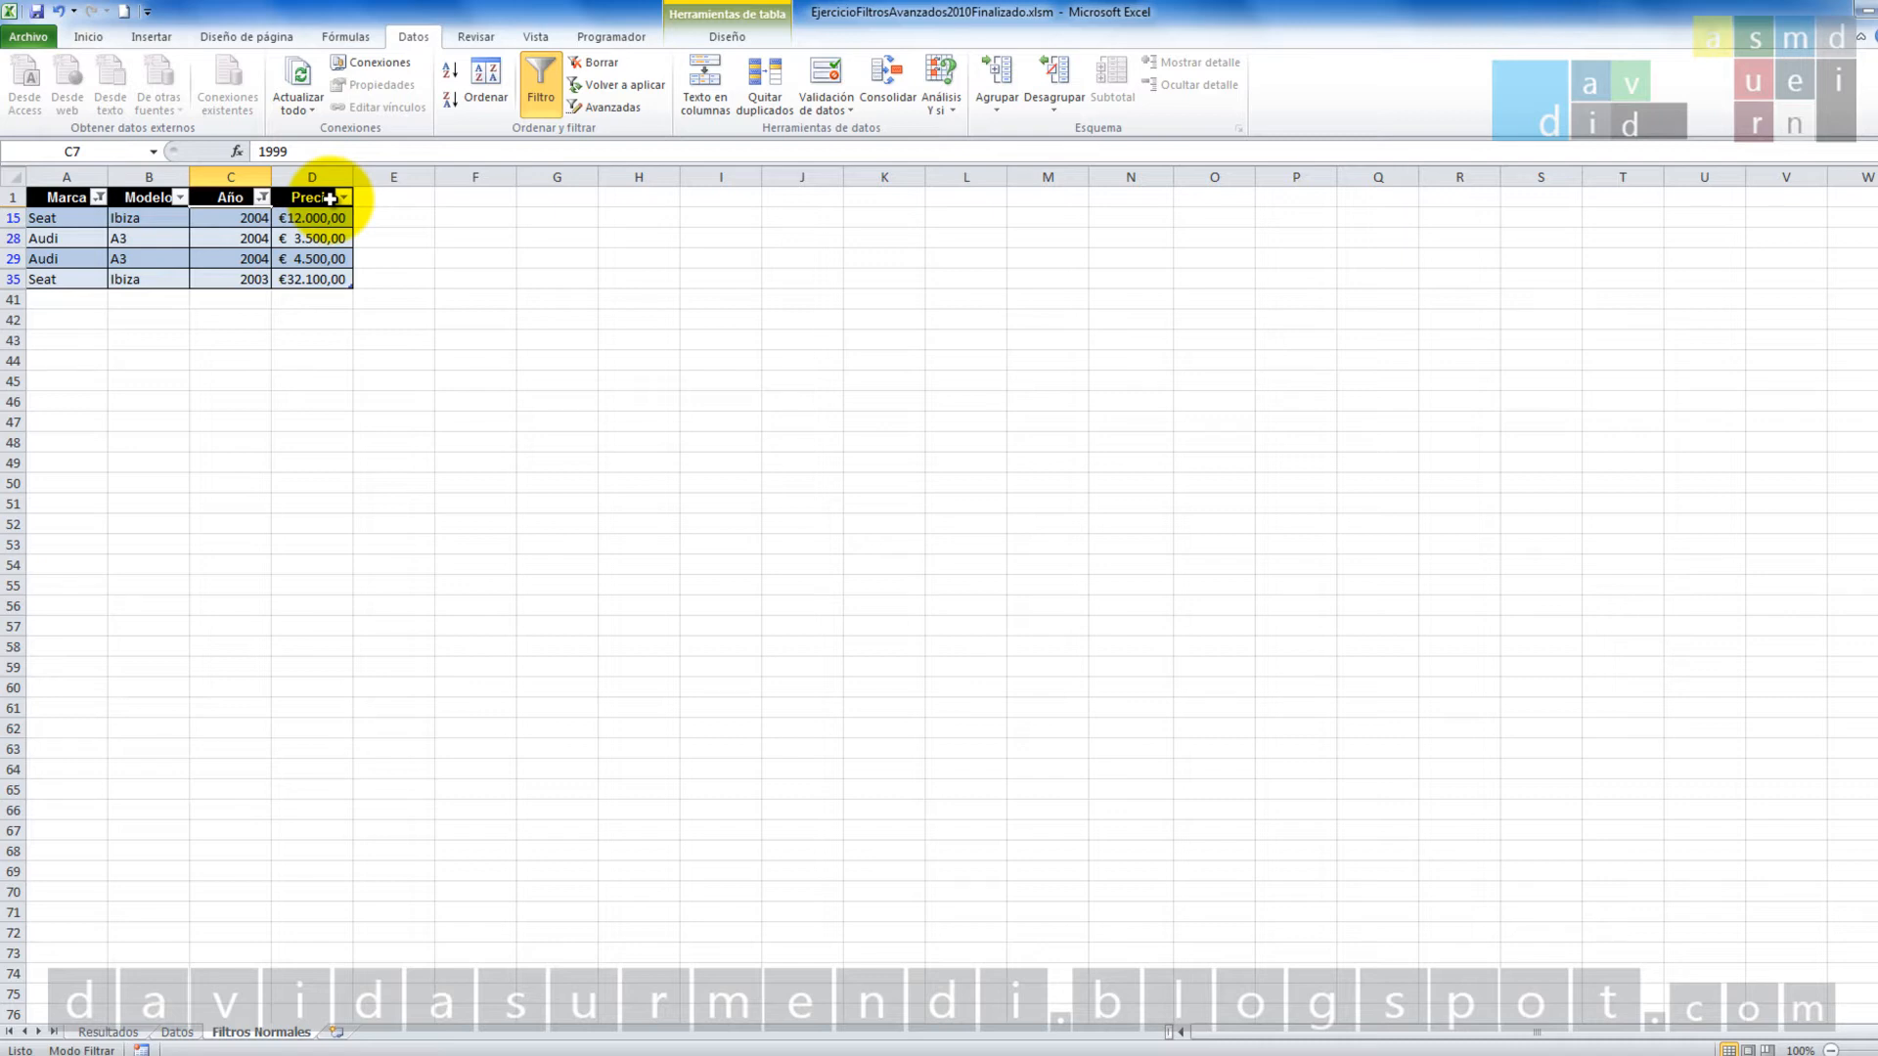
pyautogui.click(109, 1032)
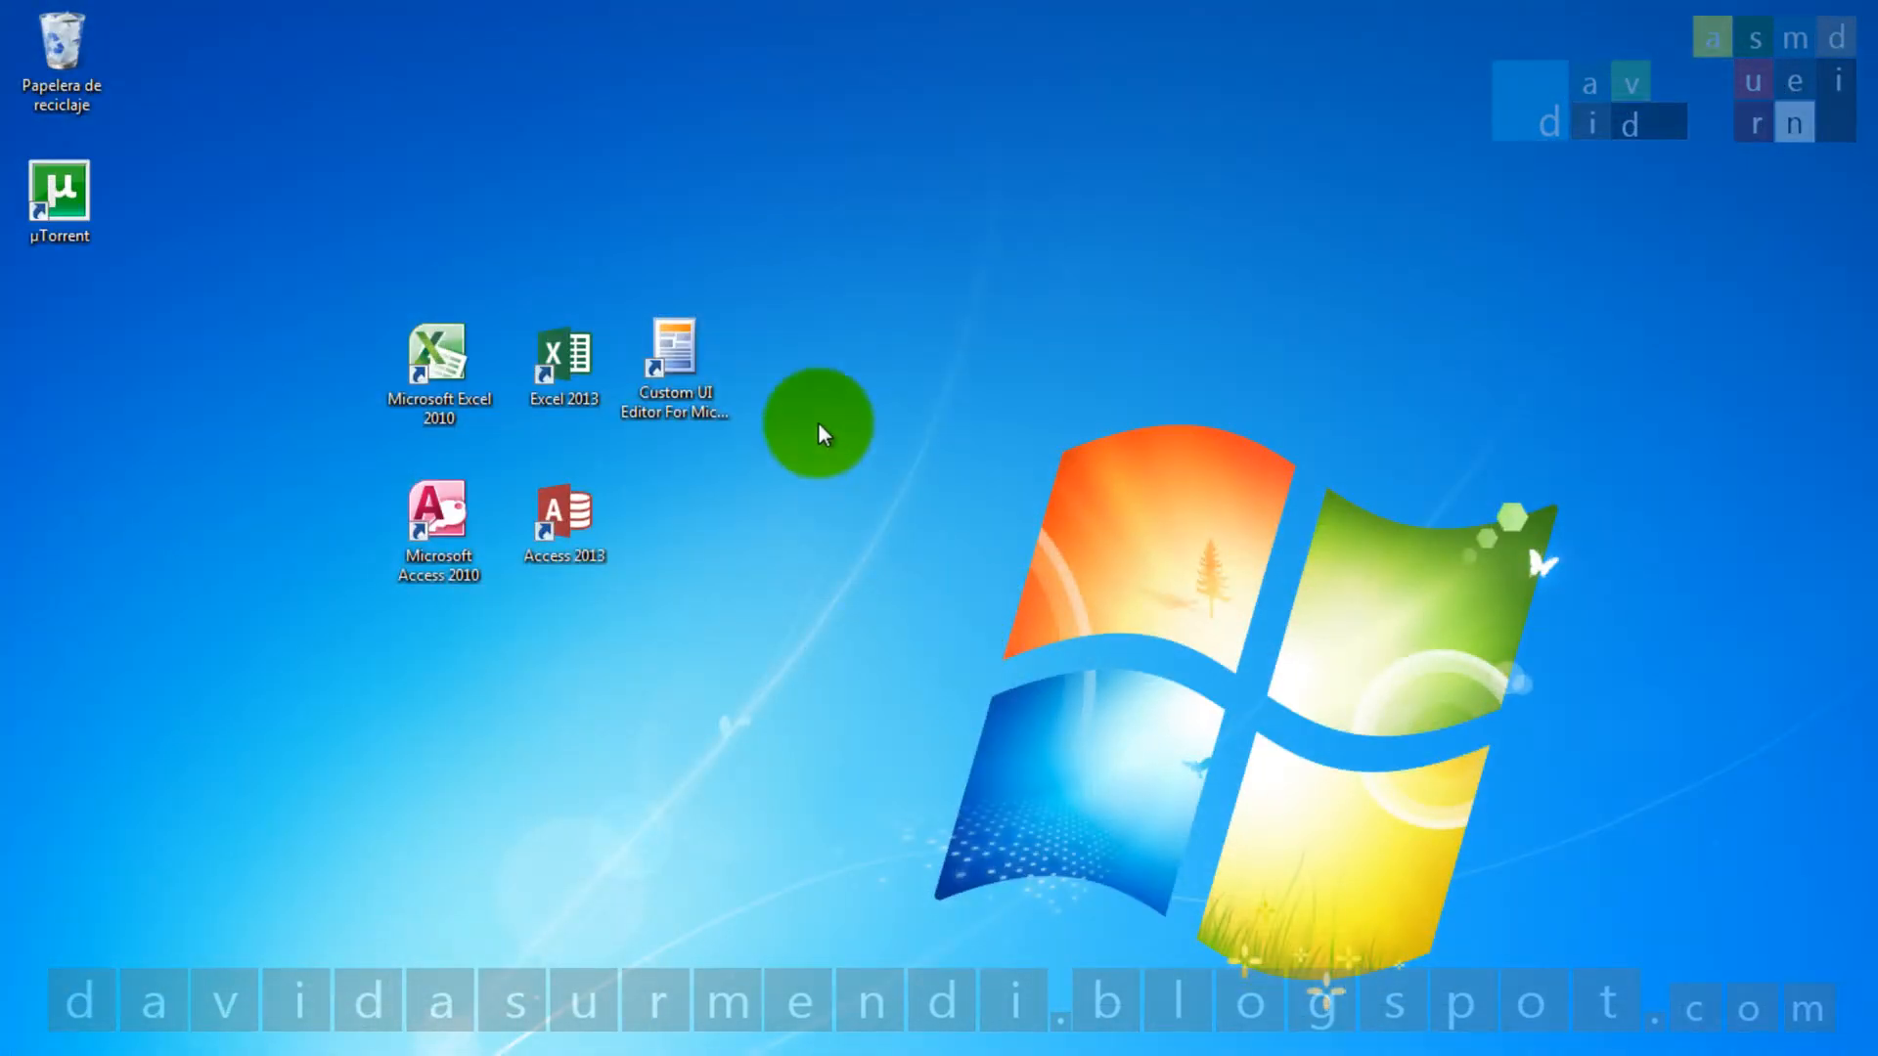
# Launch Microsoft Excel 2010, open CrearAutomatizarFiltrosAvanzadosMacrosExcel2010.xlsx and enable editing.
pyautogui.doubleClick(477, 368)
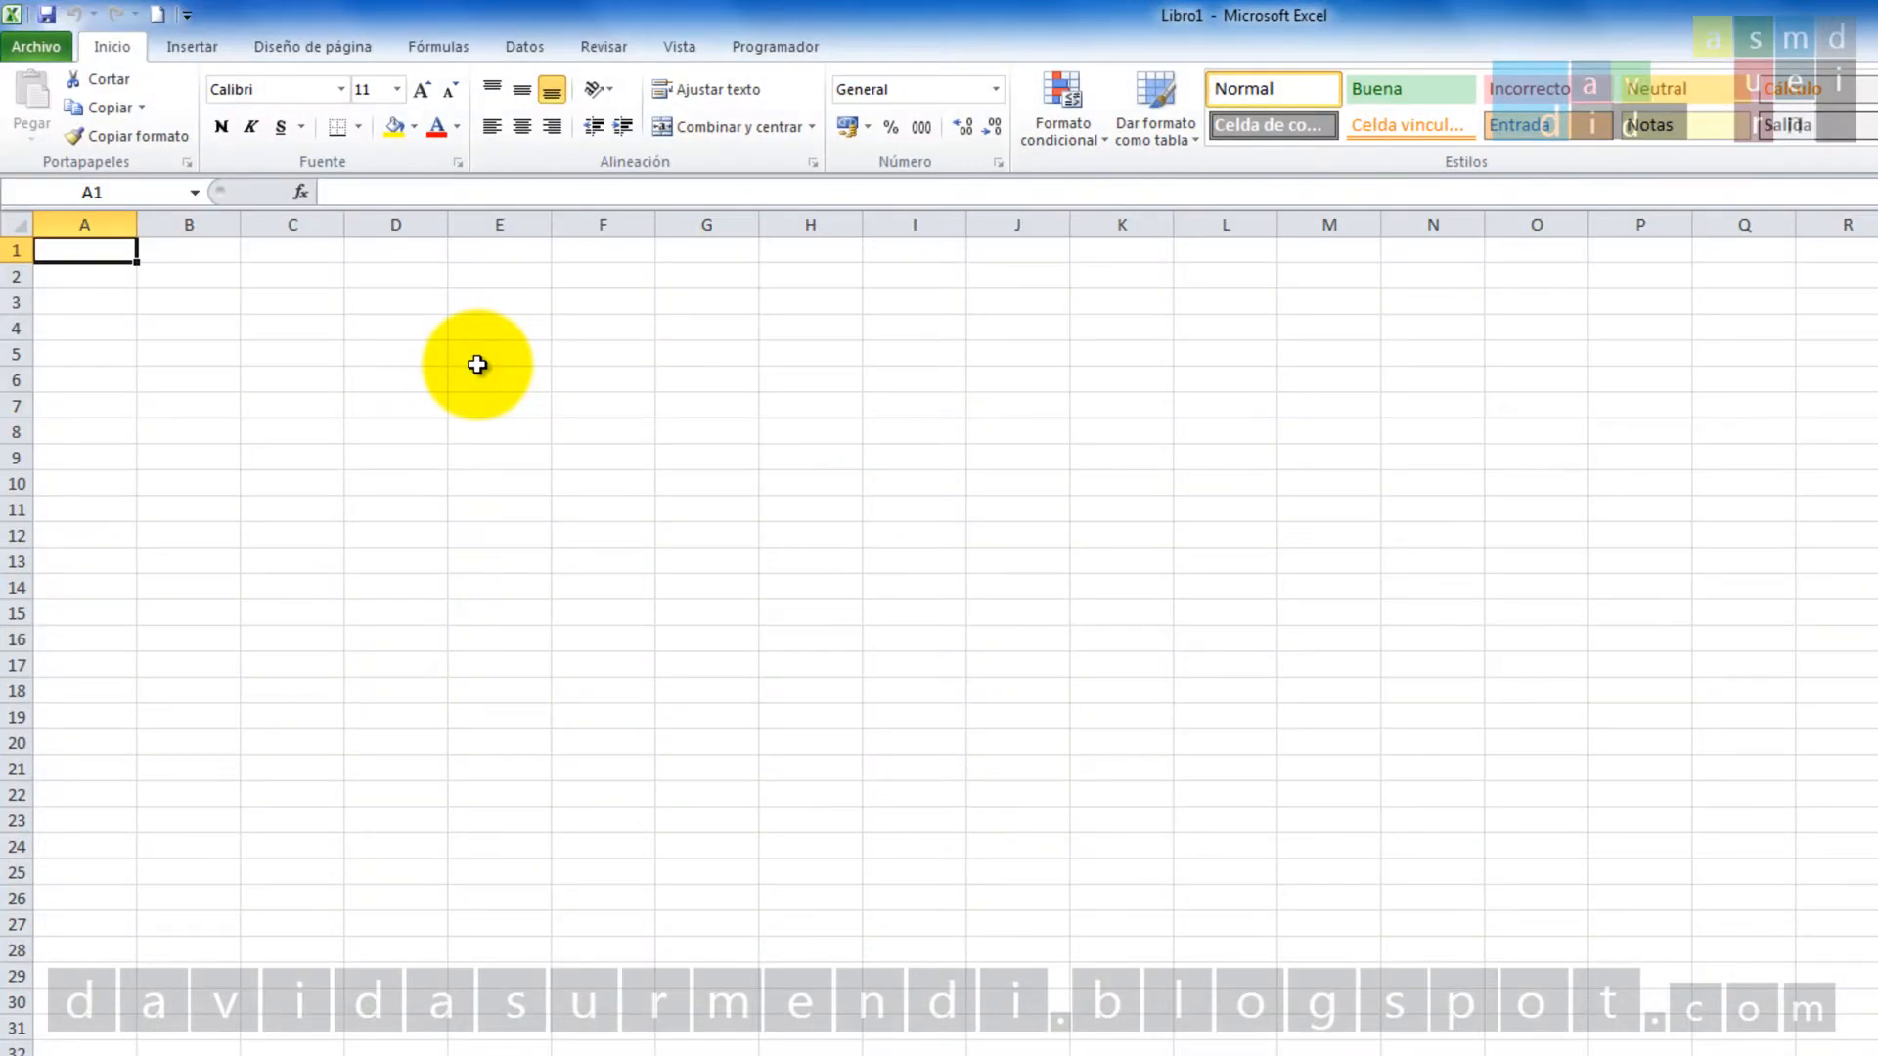
pyautogui.click(36, 46)
pyautogui.click(92, 155)
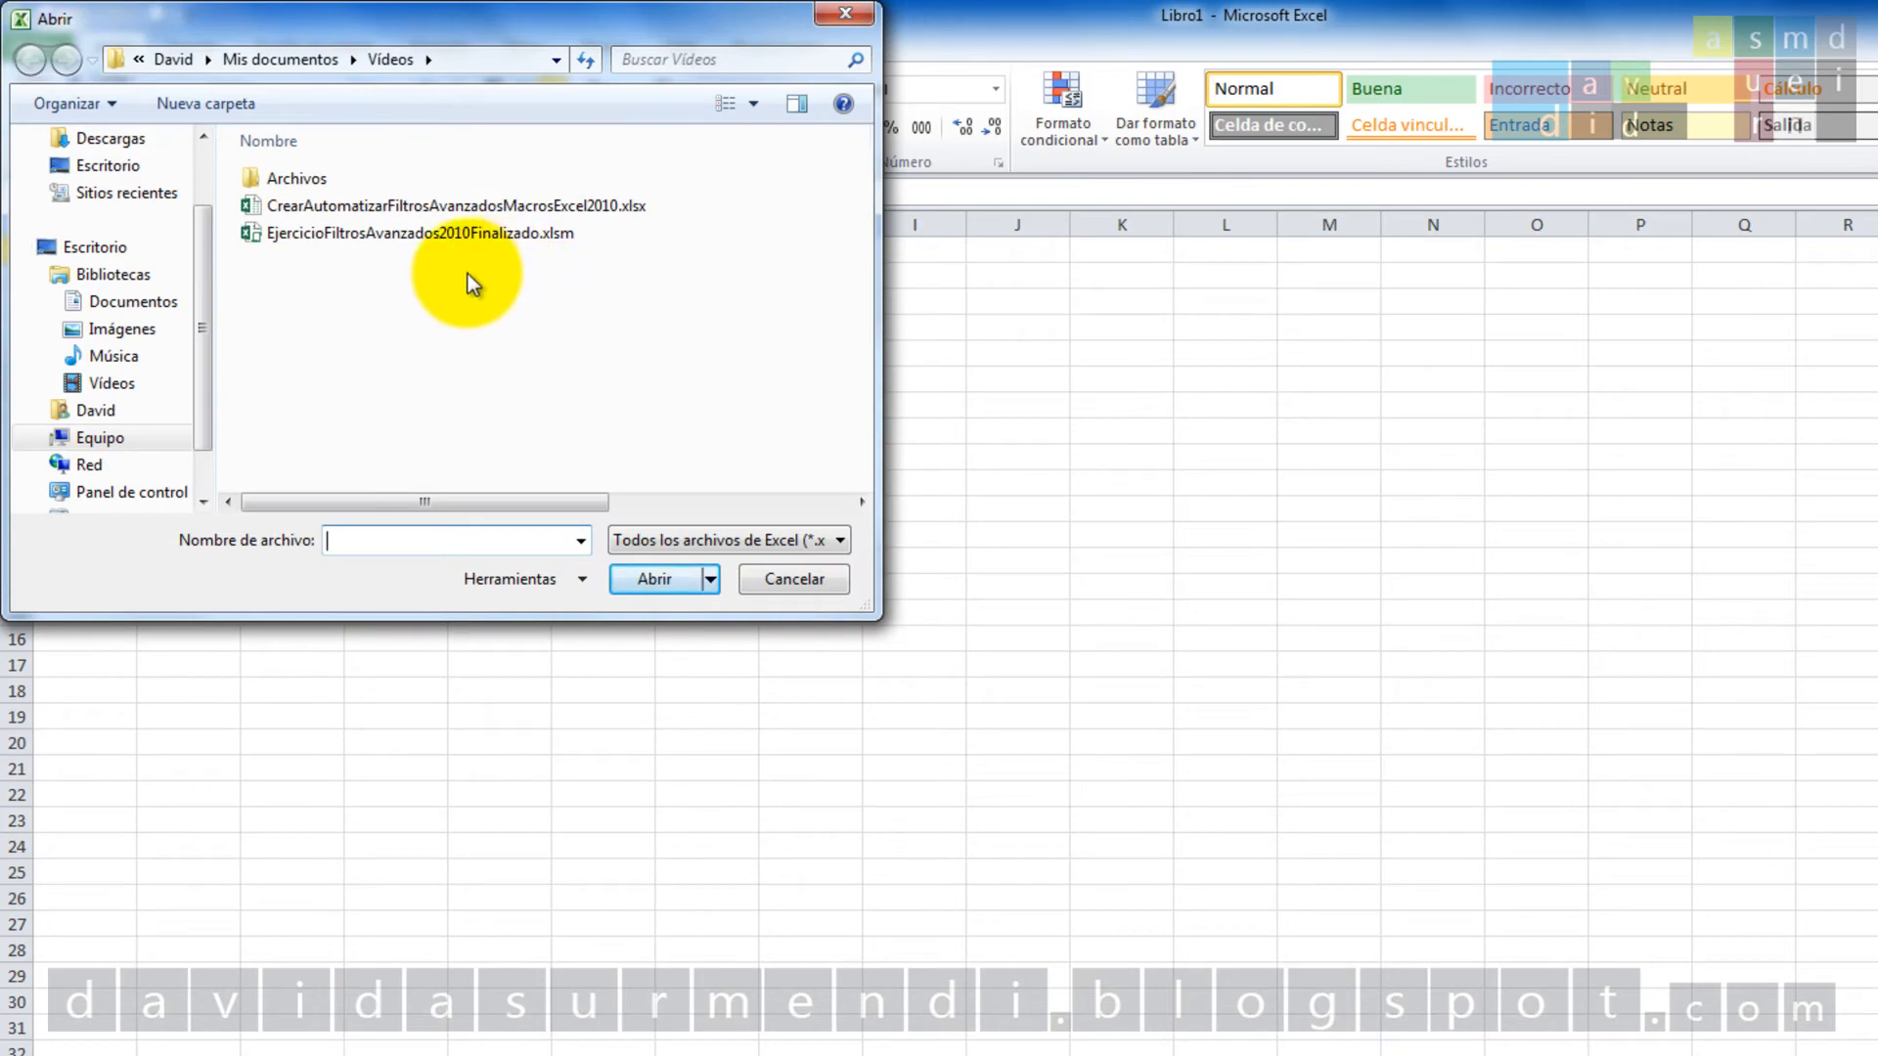
pyautogui.doubleClick(456, 204)
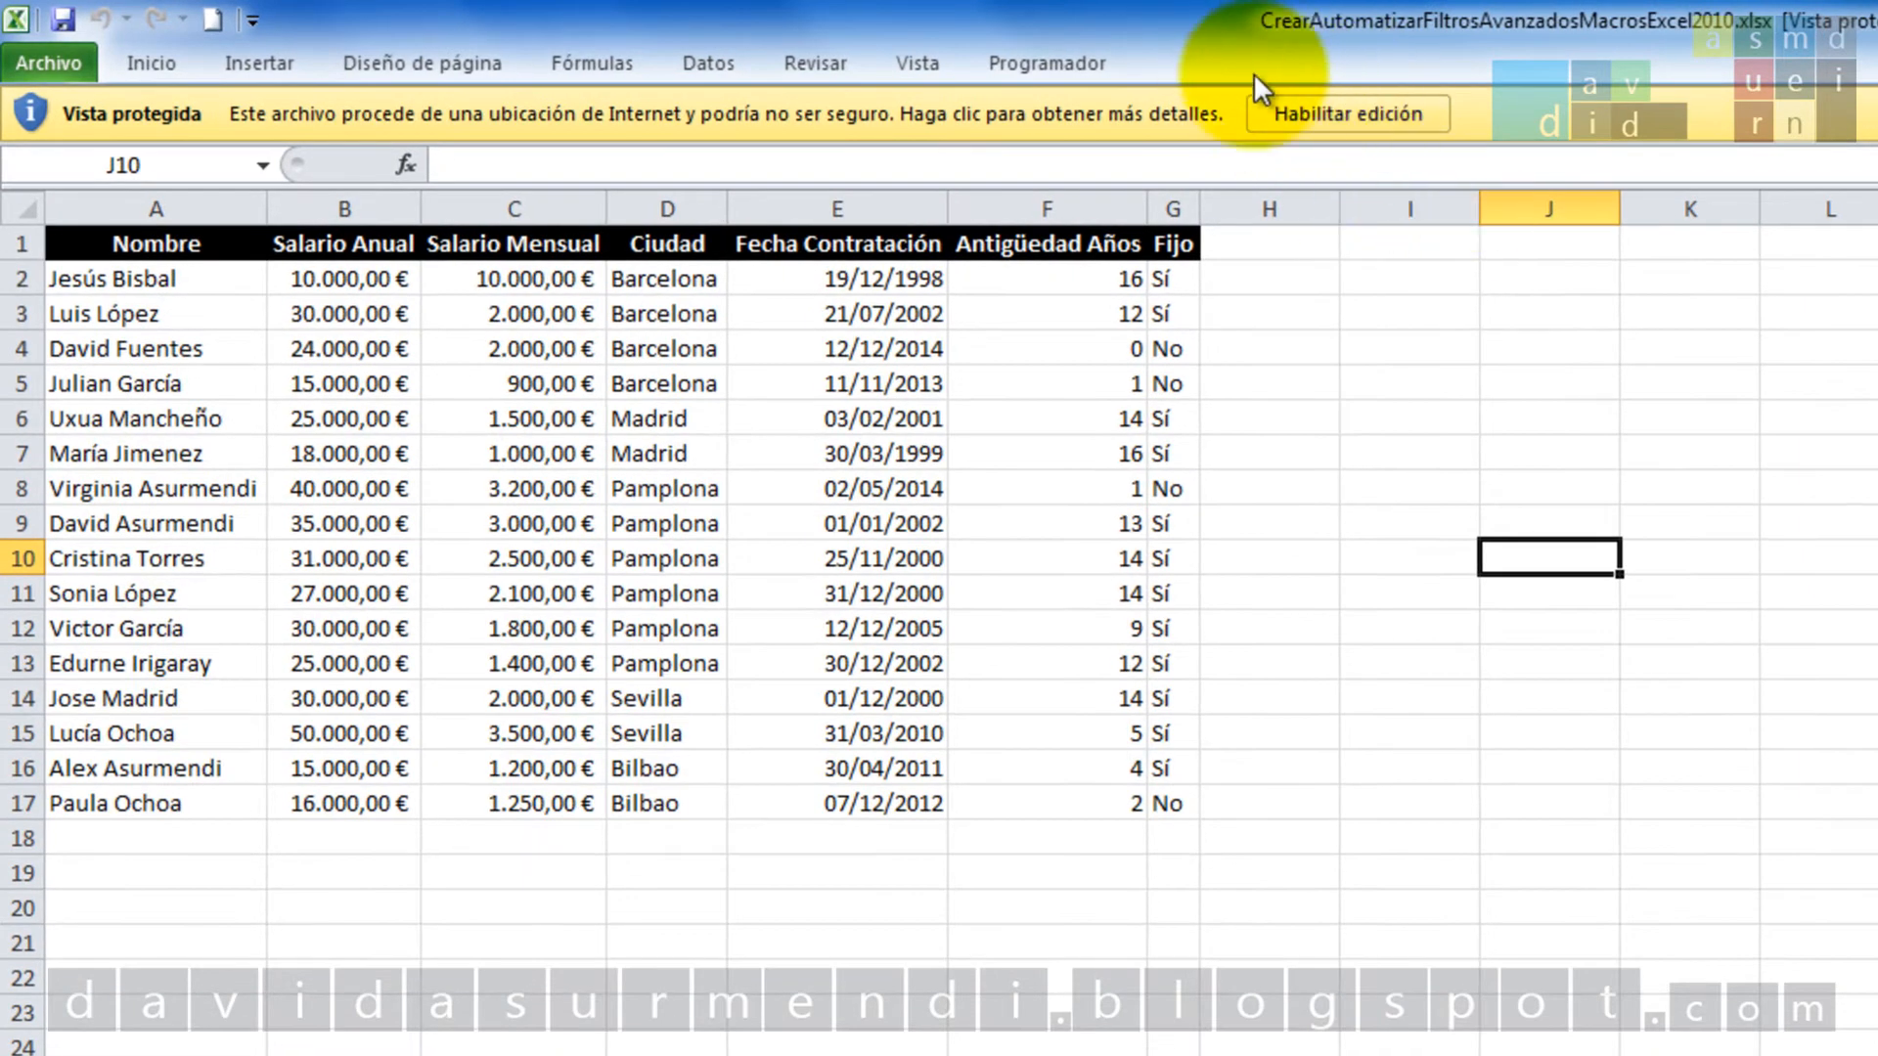
pyautogui.click(1344, 114)
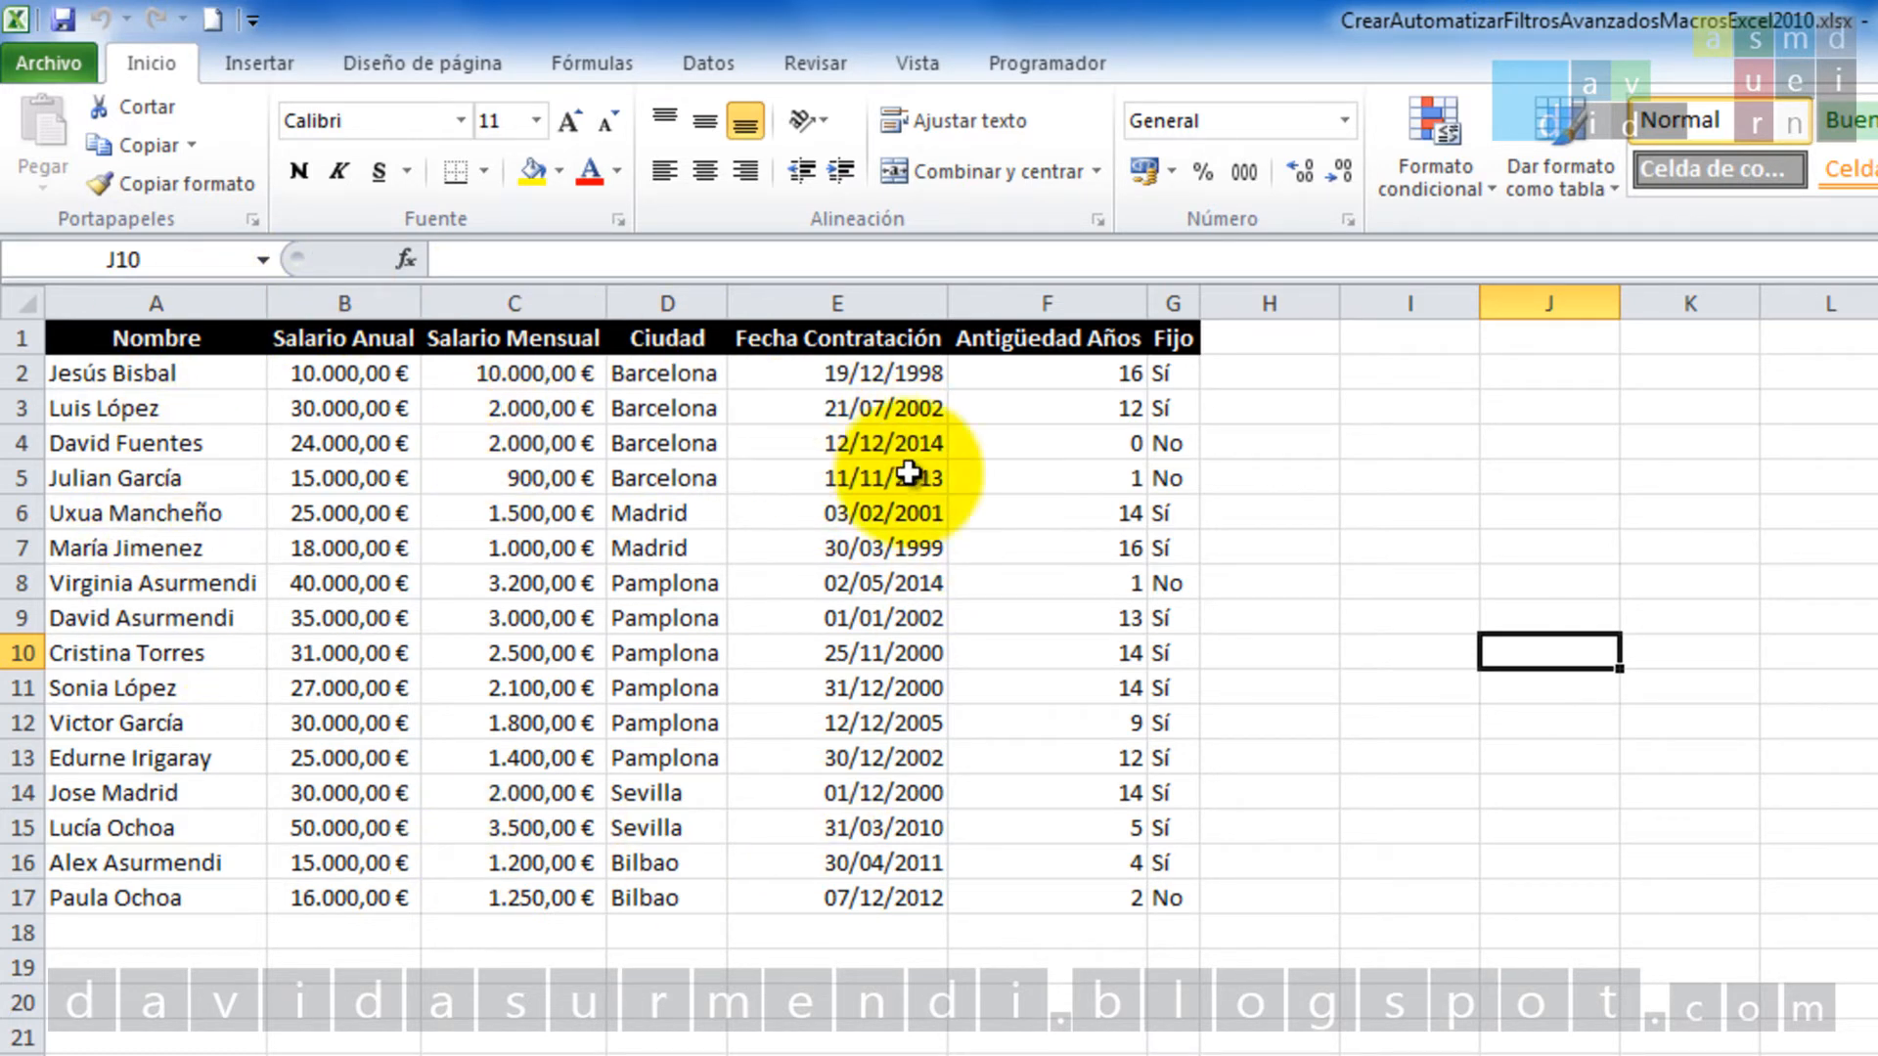
# Insert six blank rows above the header row of the employee table on the Datos sheet.
pyautogui.click(1327, 381)
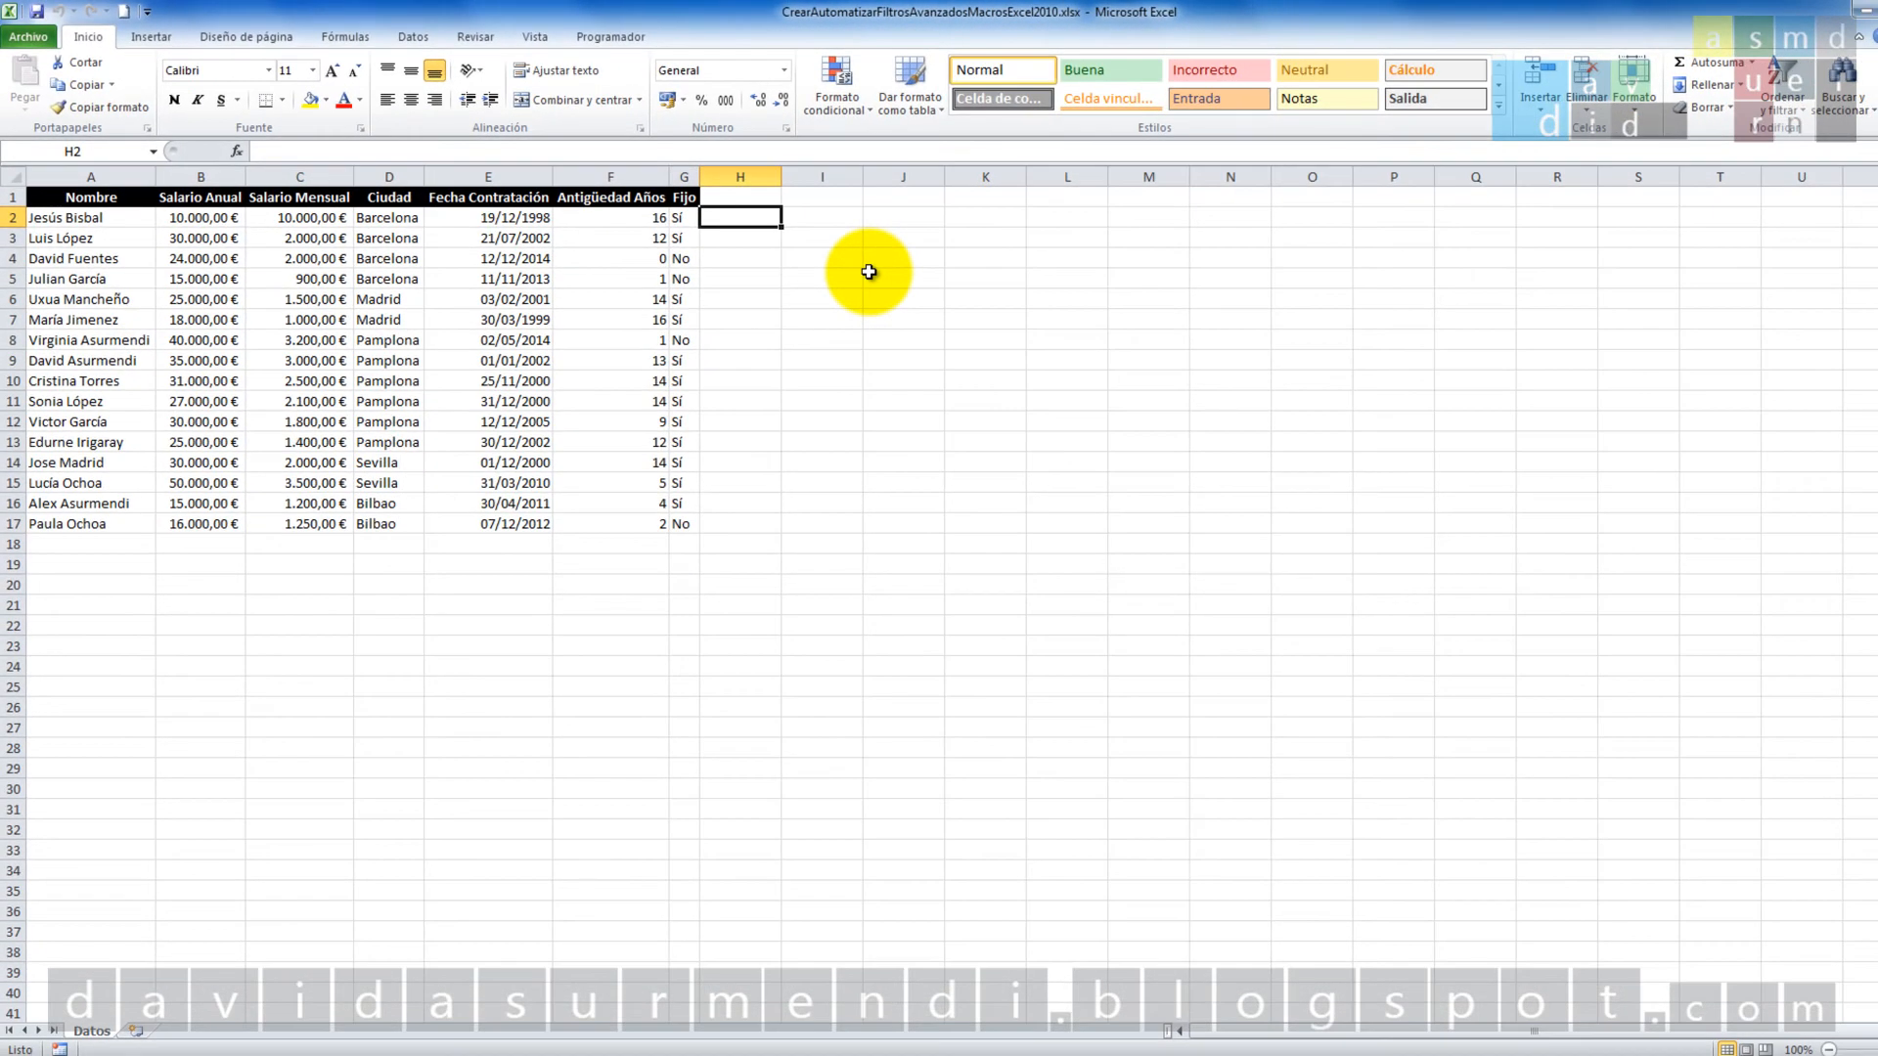
pyautogui.click(494, 196)
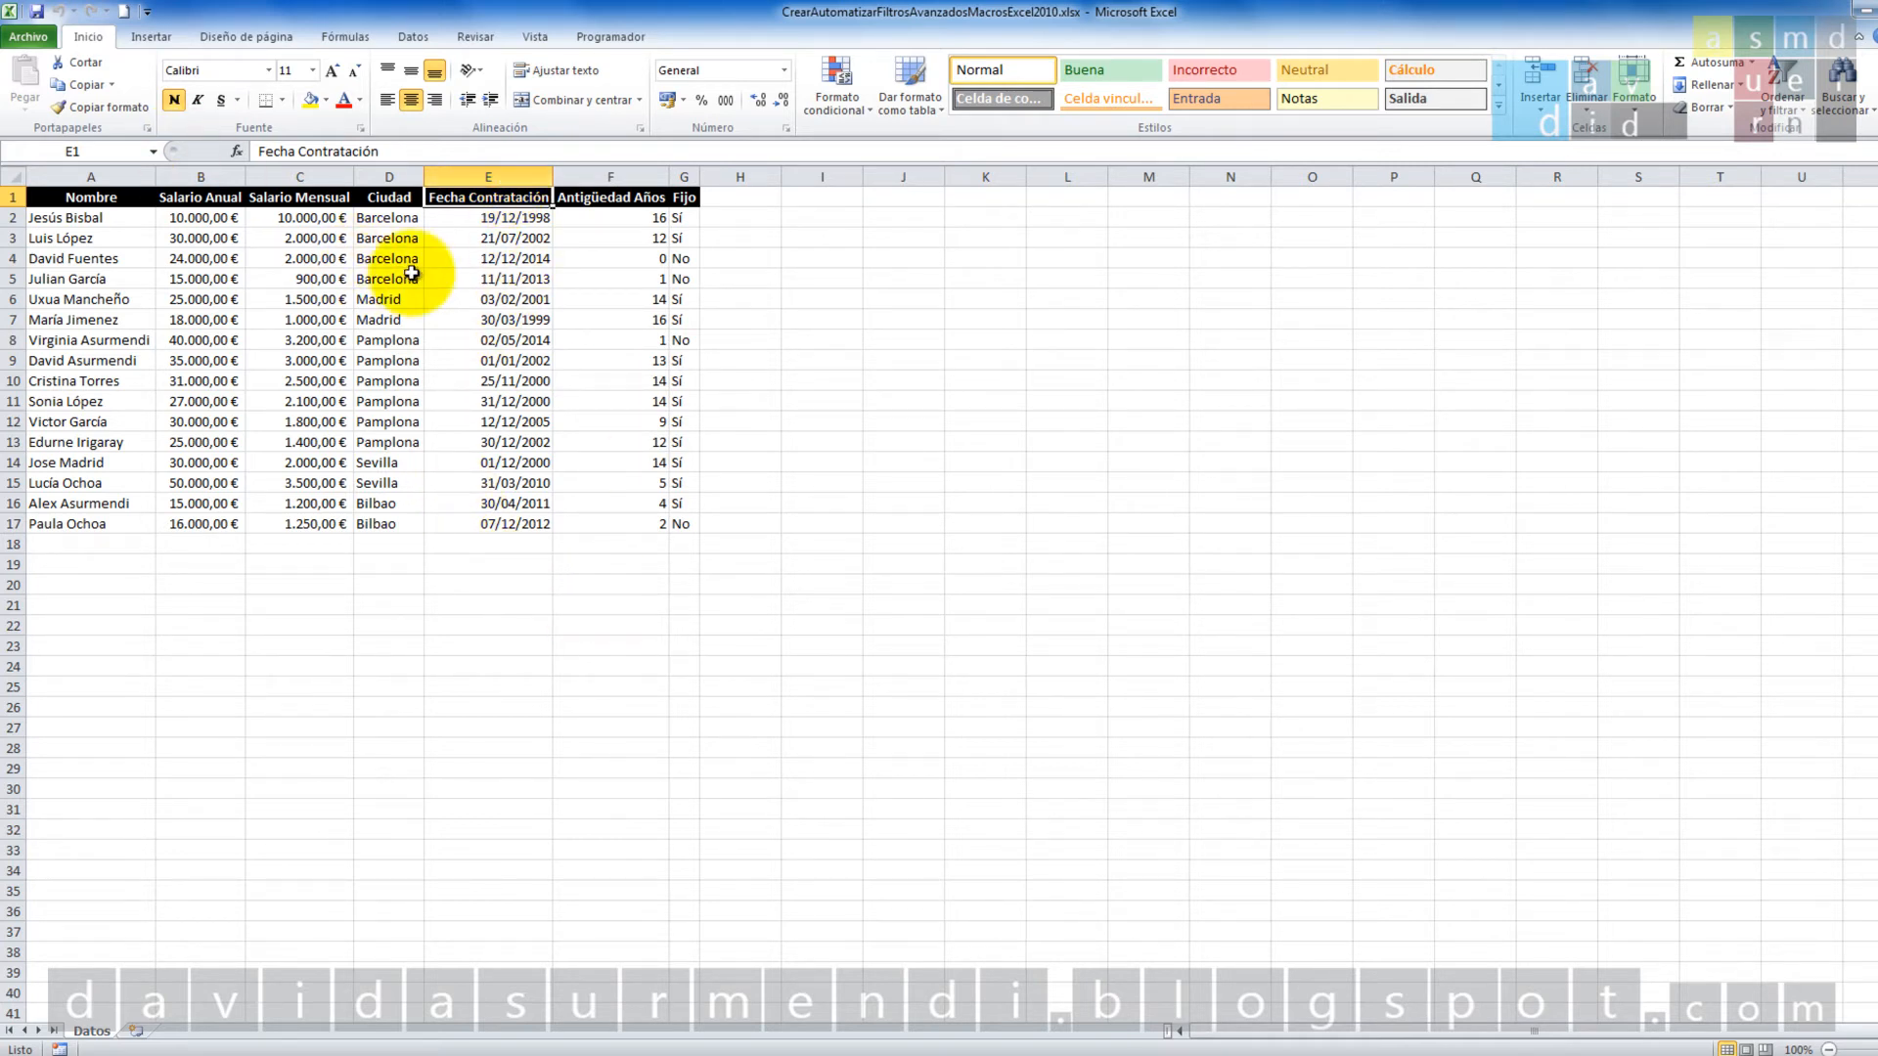
pyautogui.click(325, 202)
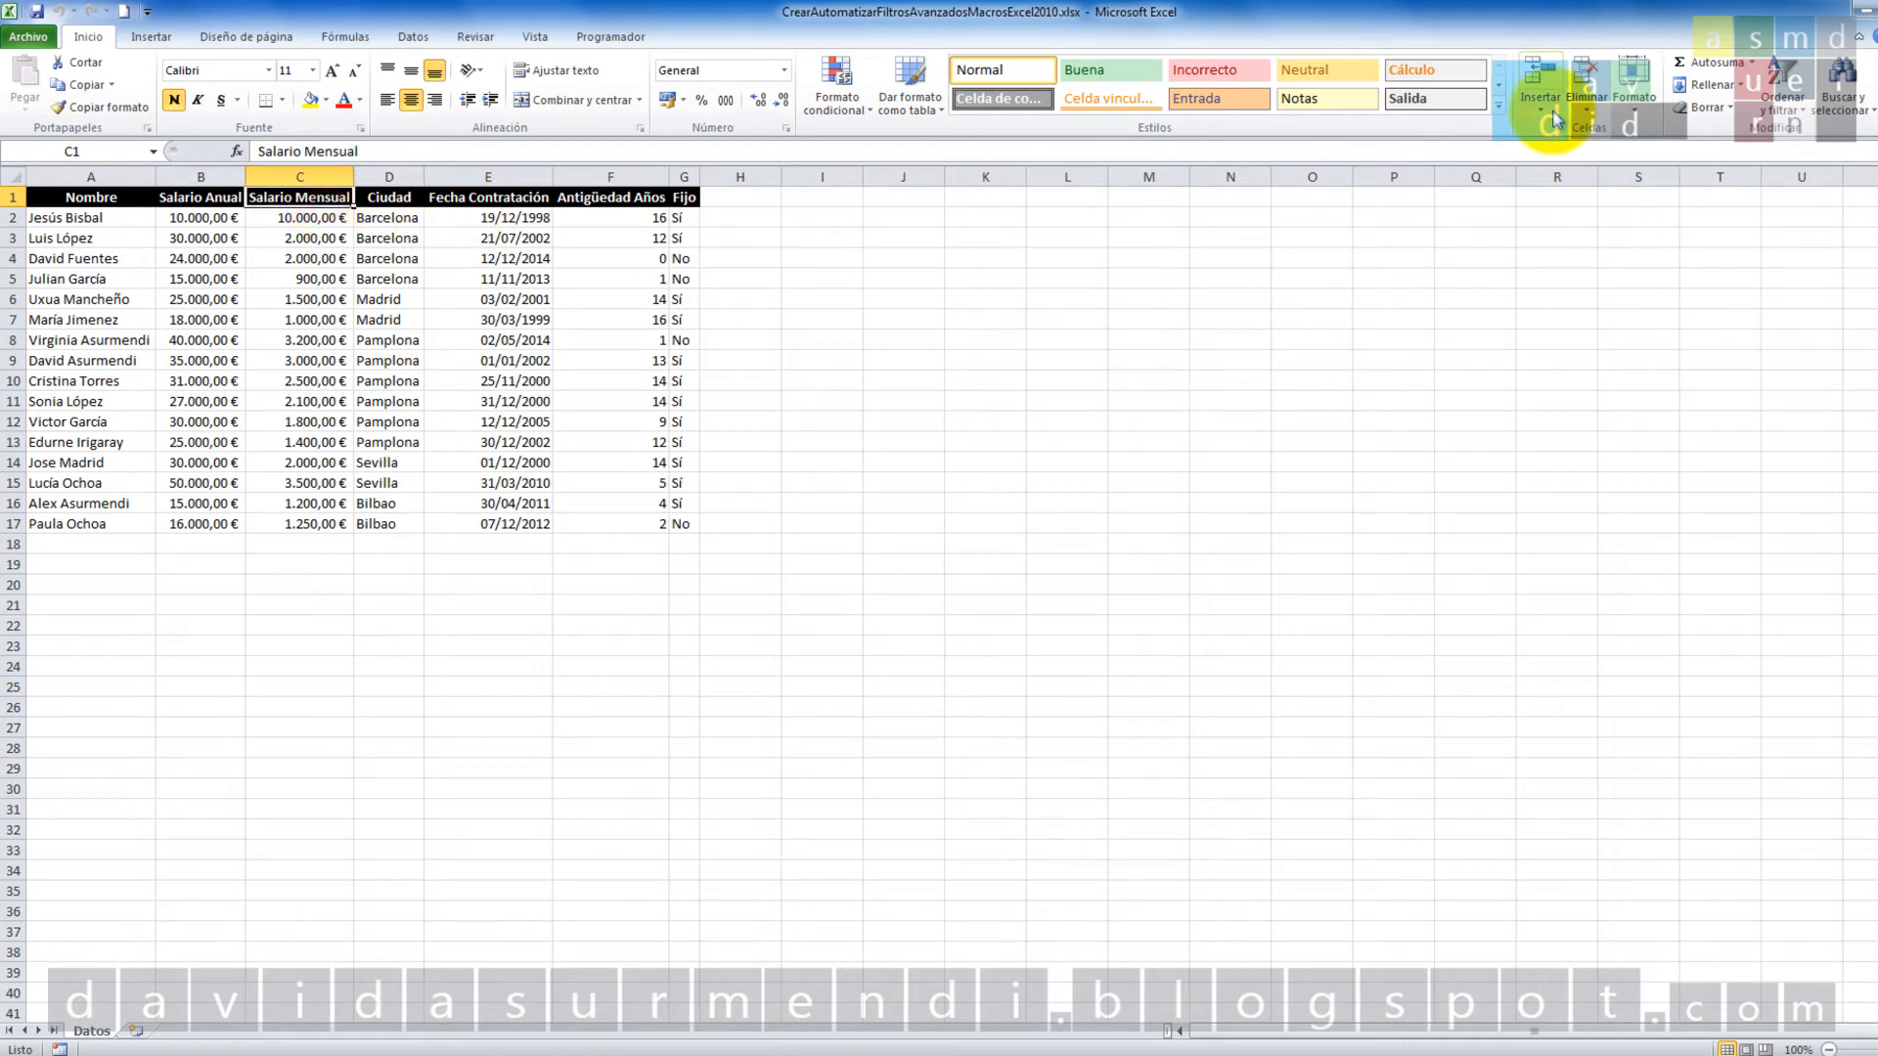
pyautogui.click(1540, 106)
pyautogui.click(1538, 159)
pyautogui.click(1539, 105)
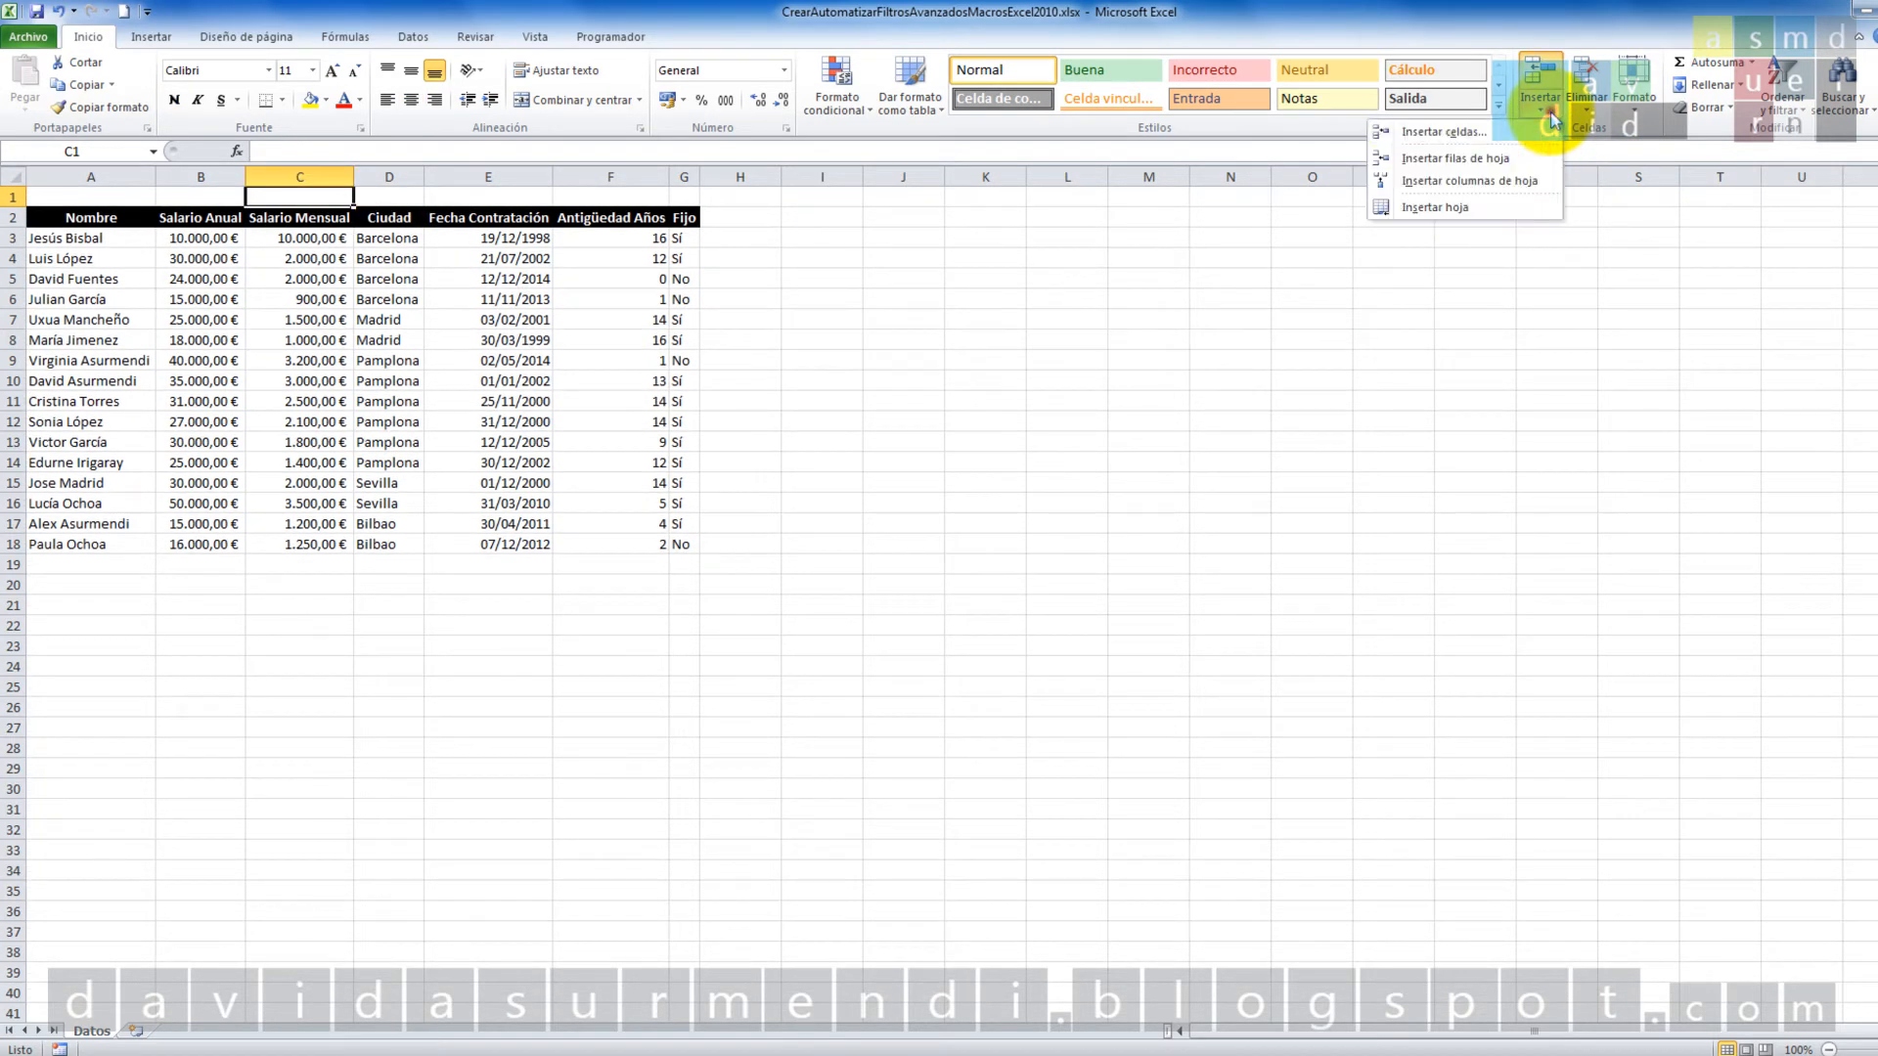
pyautogui.click(1546, 156)
pyautogui.click(1552, 108)
pyautogui.click(1547, 159)
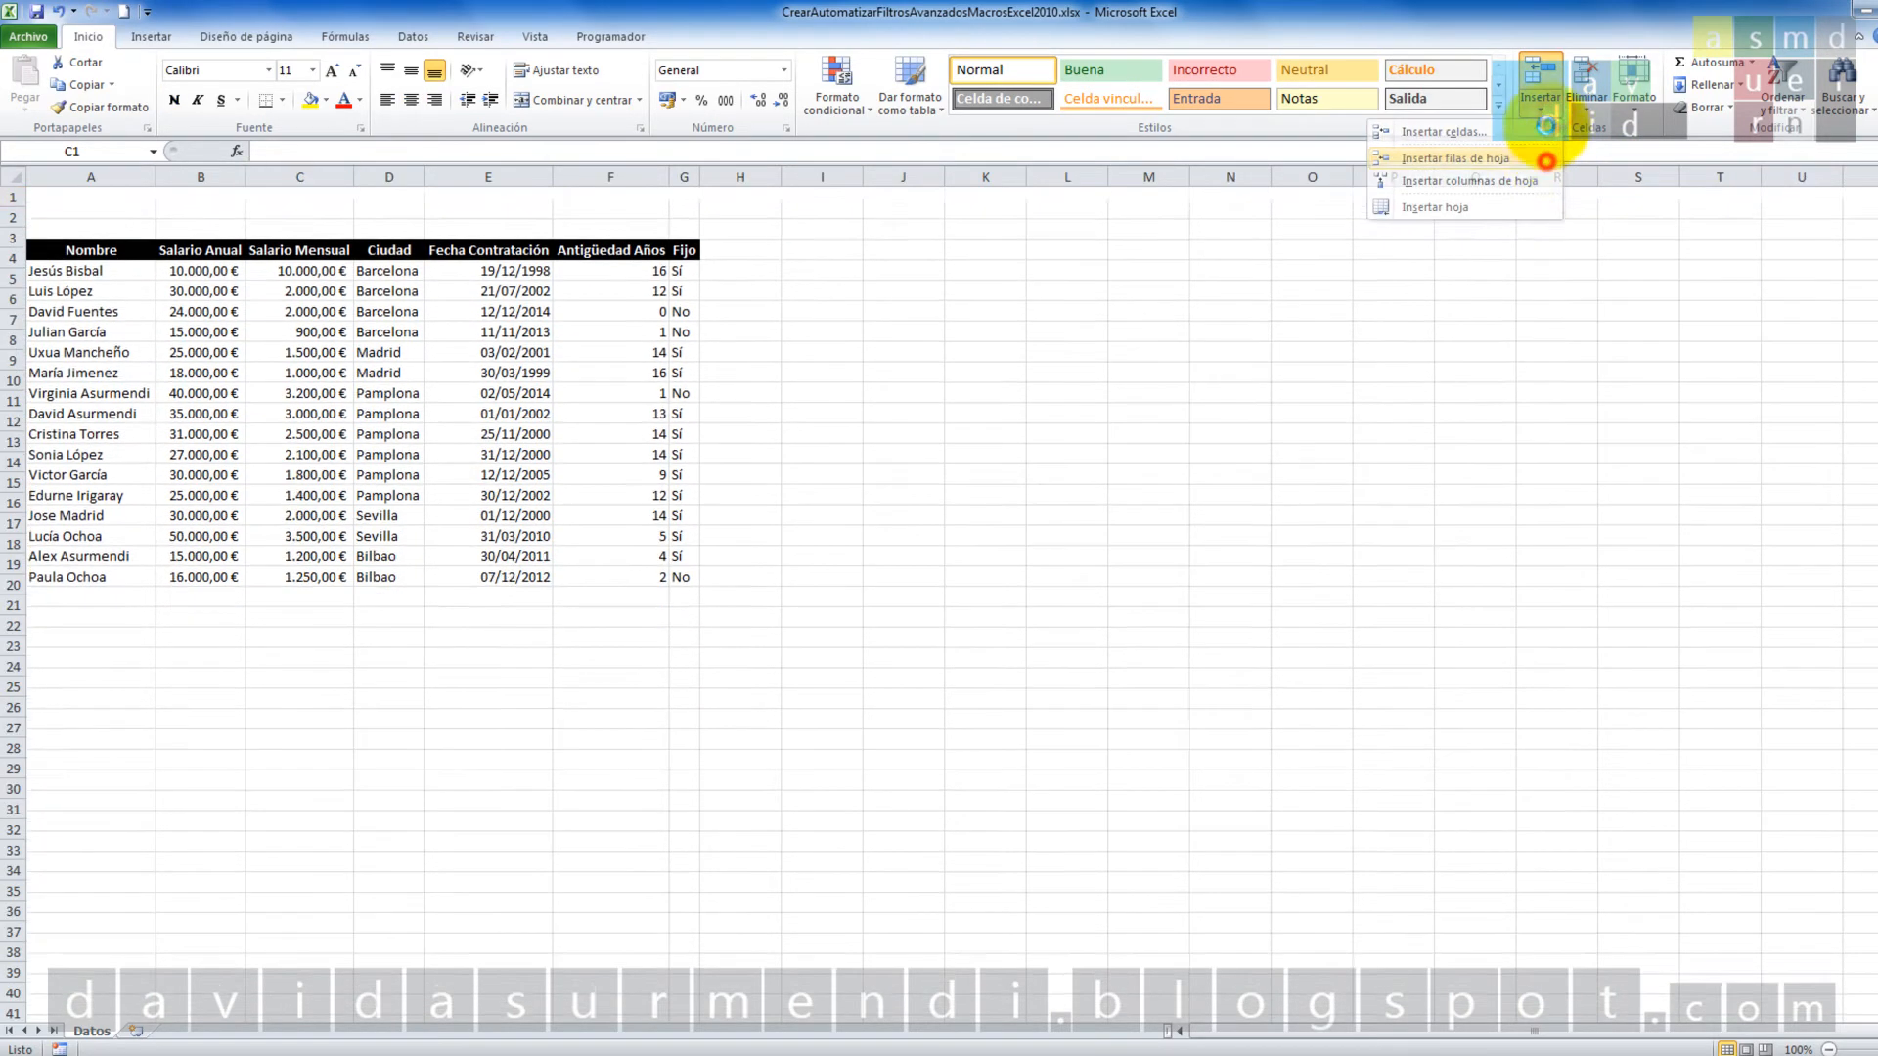
pyautogui.click(1547, 109)
pyautogui.click(1549, 153)
pyautogui.click(1547, 110)
pyautogui.click(1554, 159)
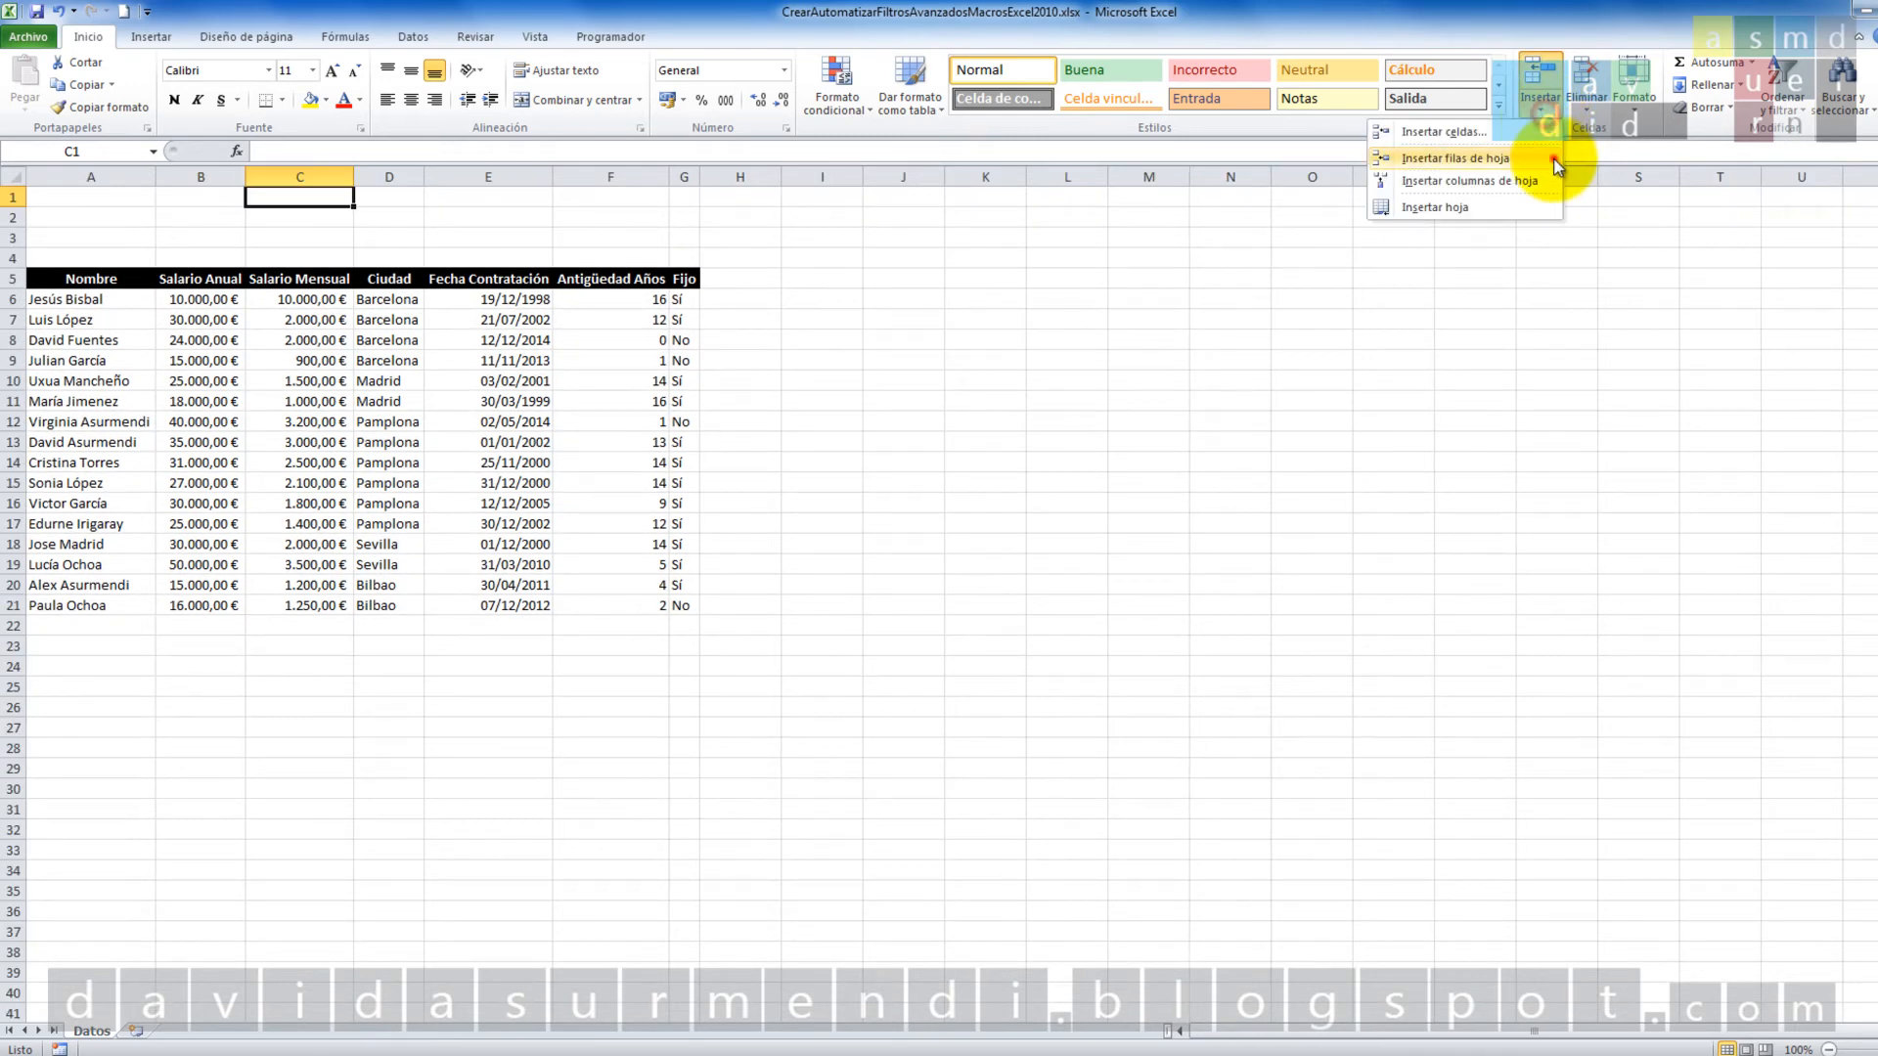
pyautogui.click(1552, 111)
pyautogui.click(1555, 157)
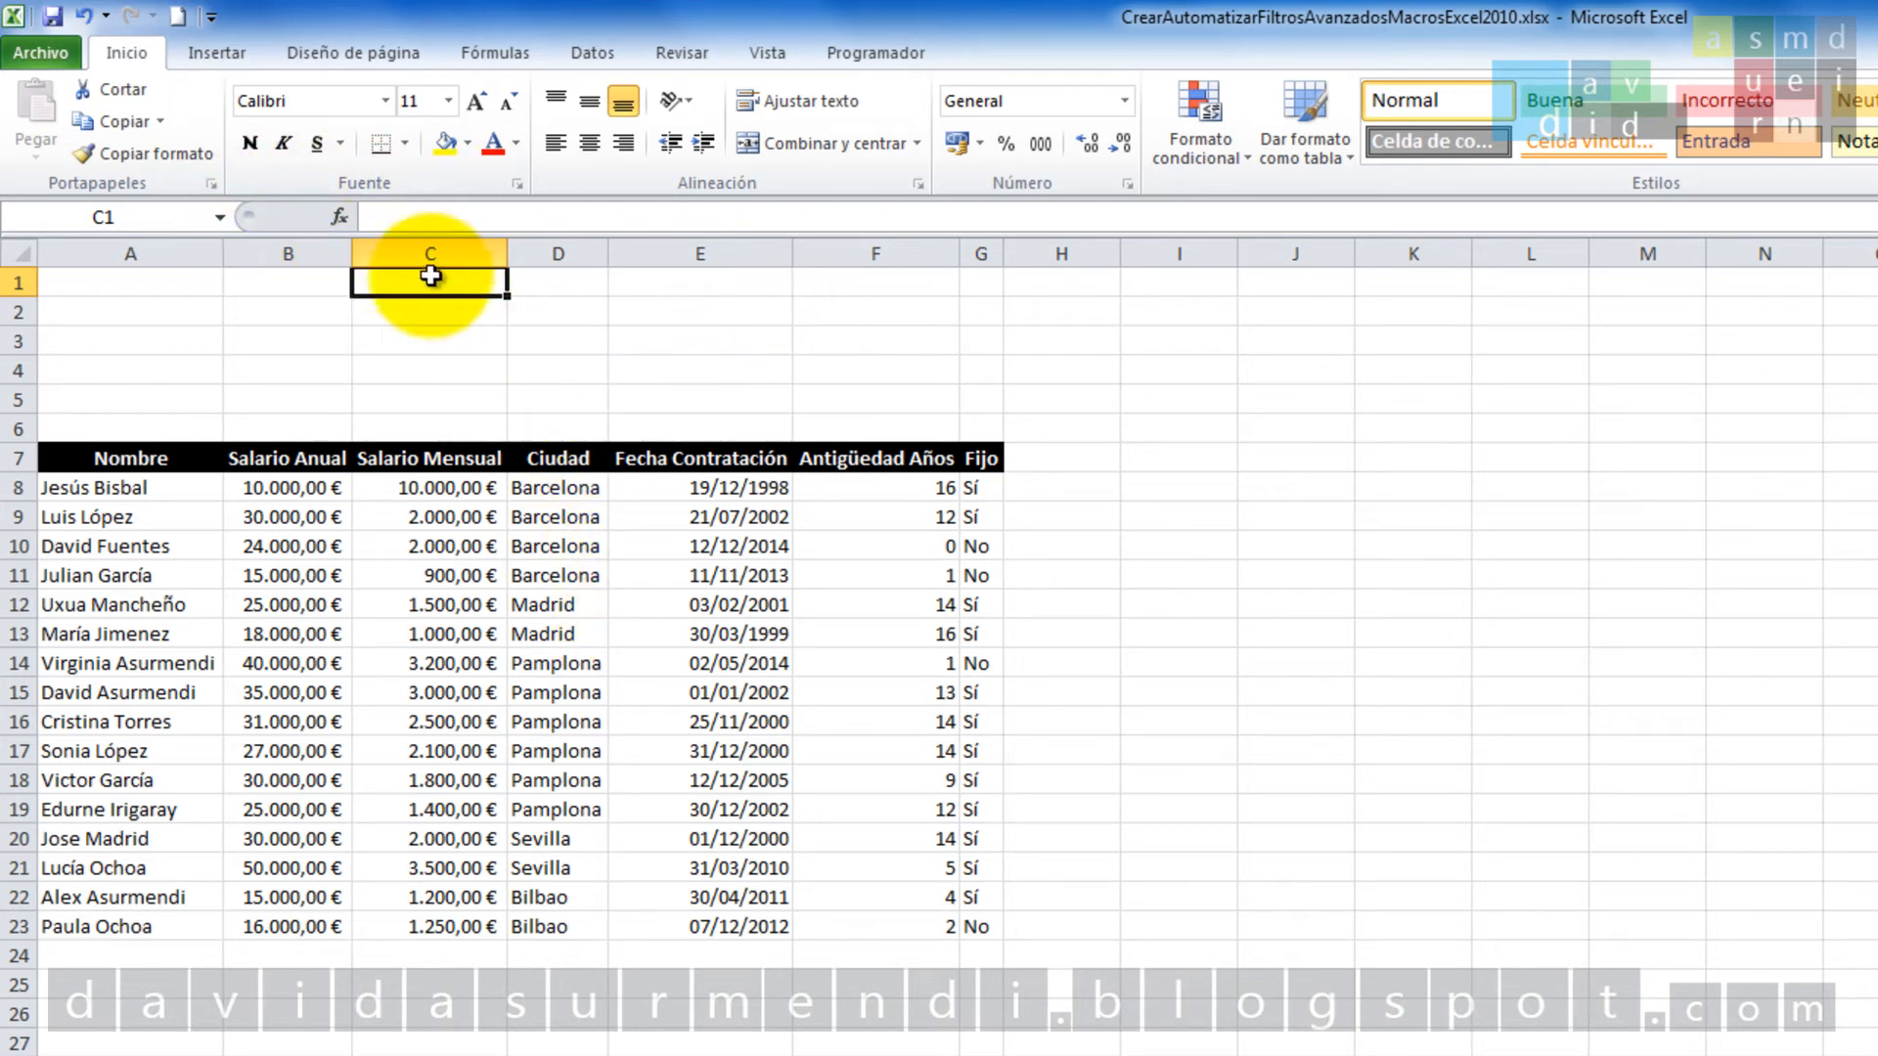
# Highlight the blank cells above the Salario Anual and Salario Mensual columns as the criteria area, and select cell B1.
pyautogui.moveTo(285, 285); pyautogui.dragTo(490, 333)
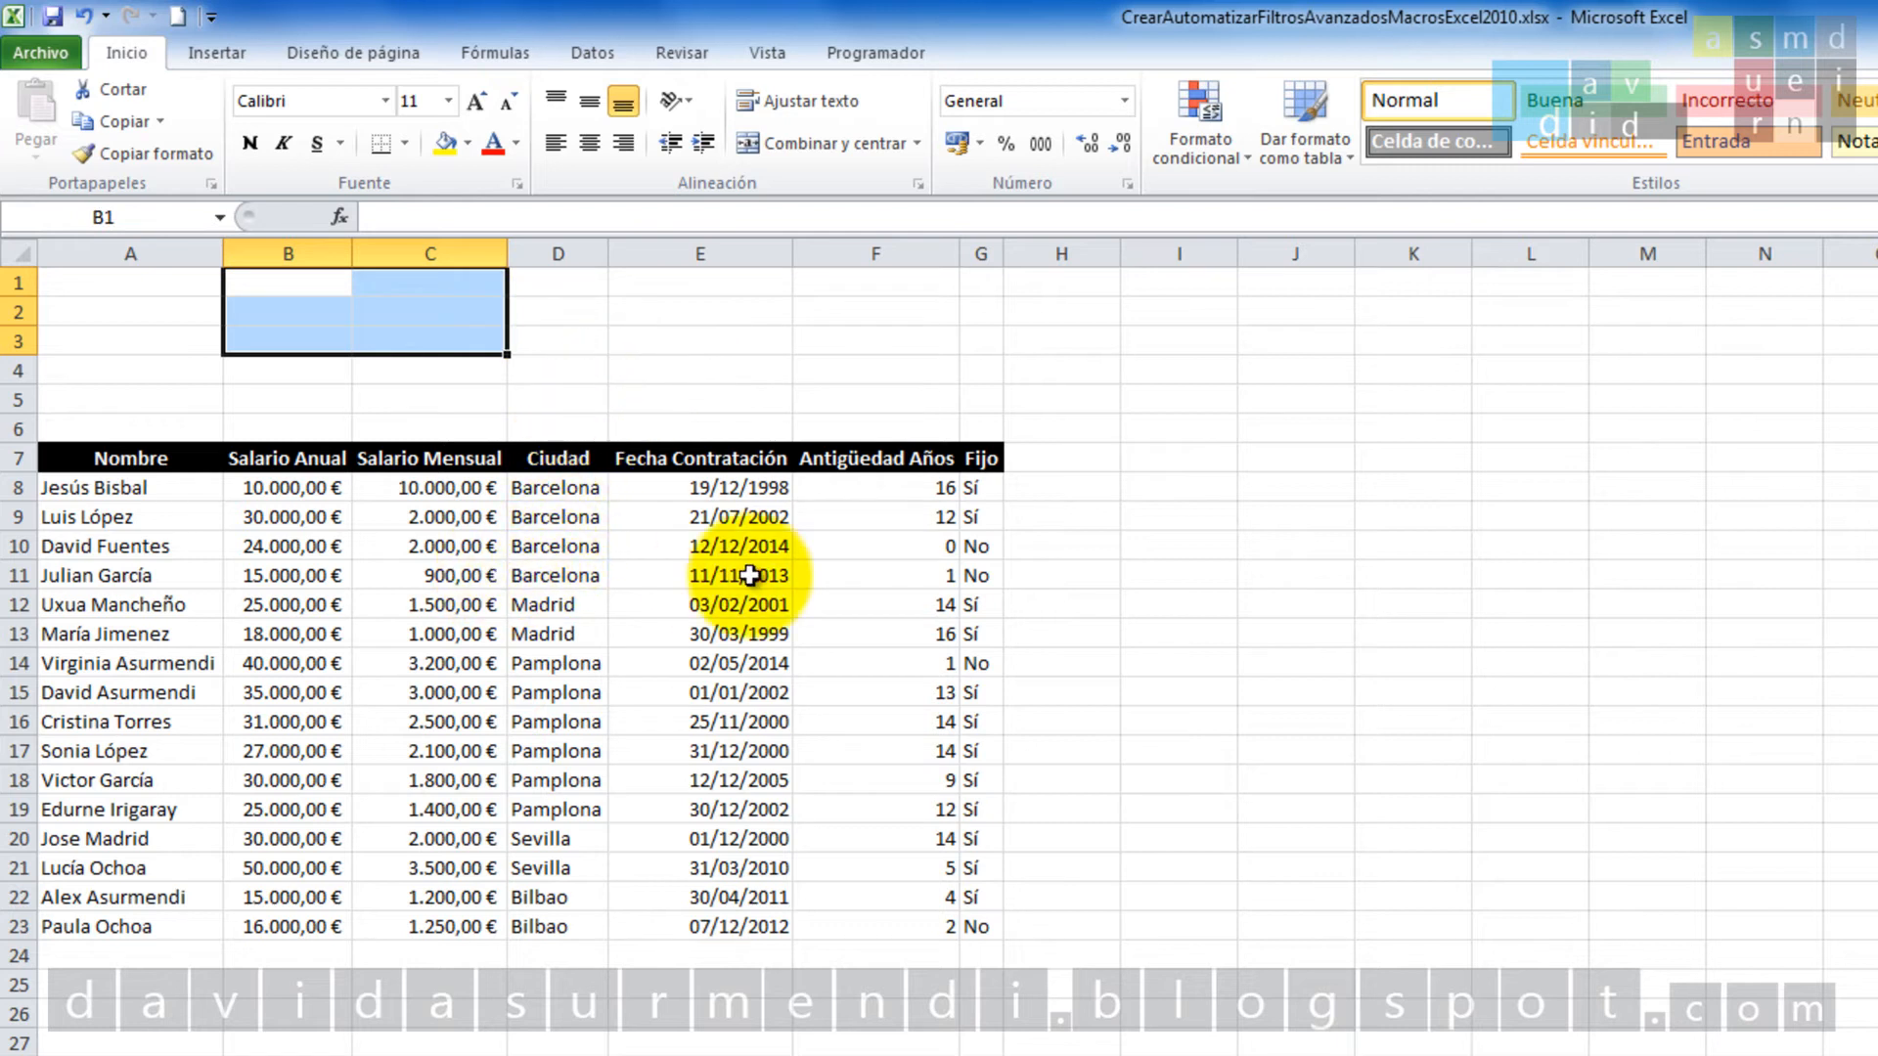
pyautogui.click(471, 487)
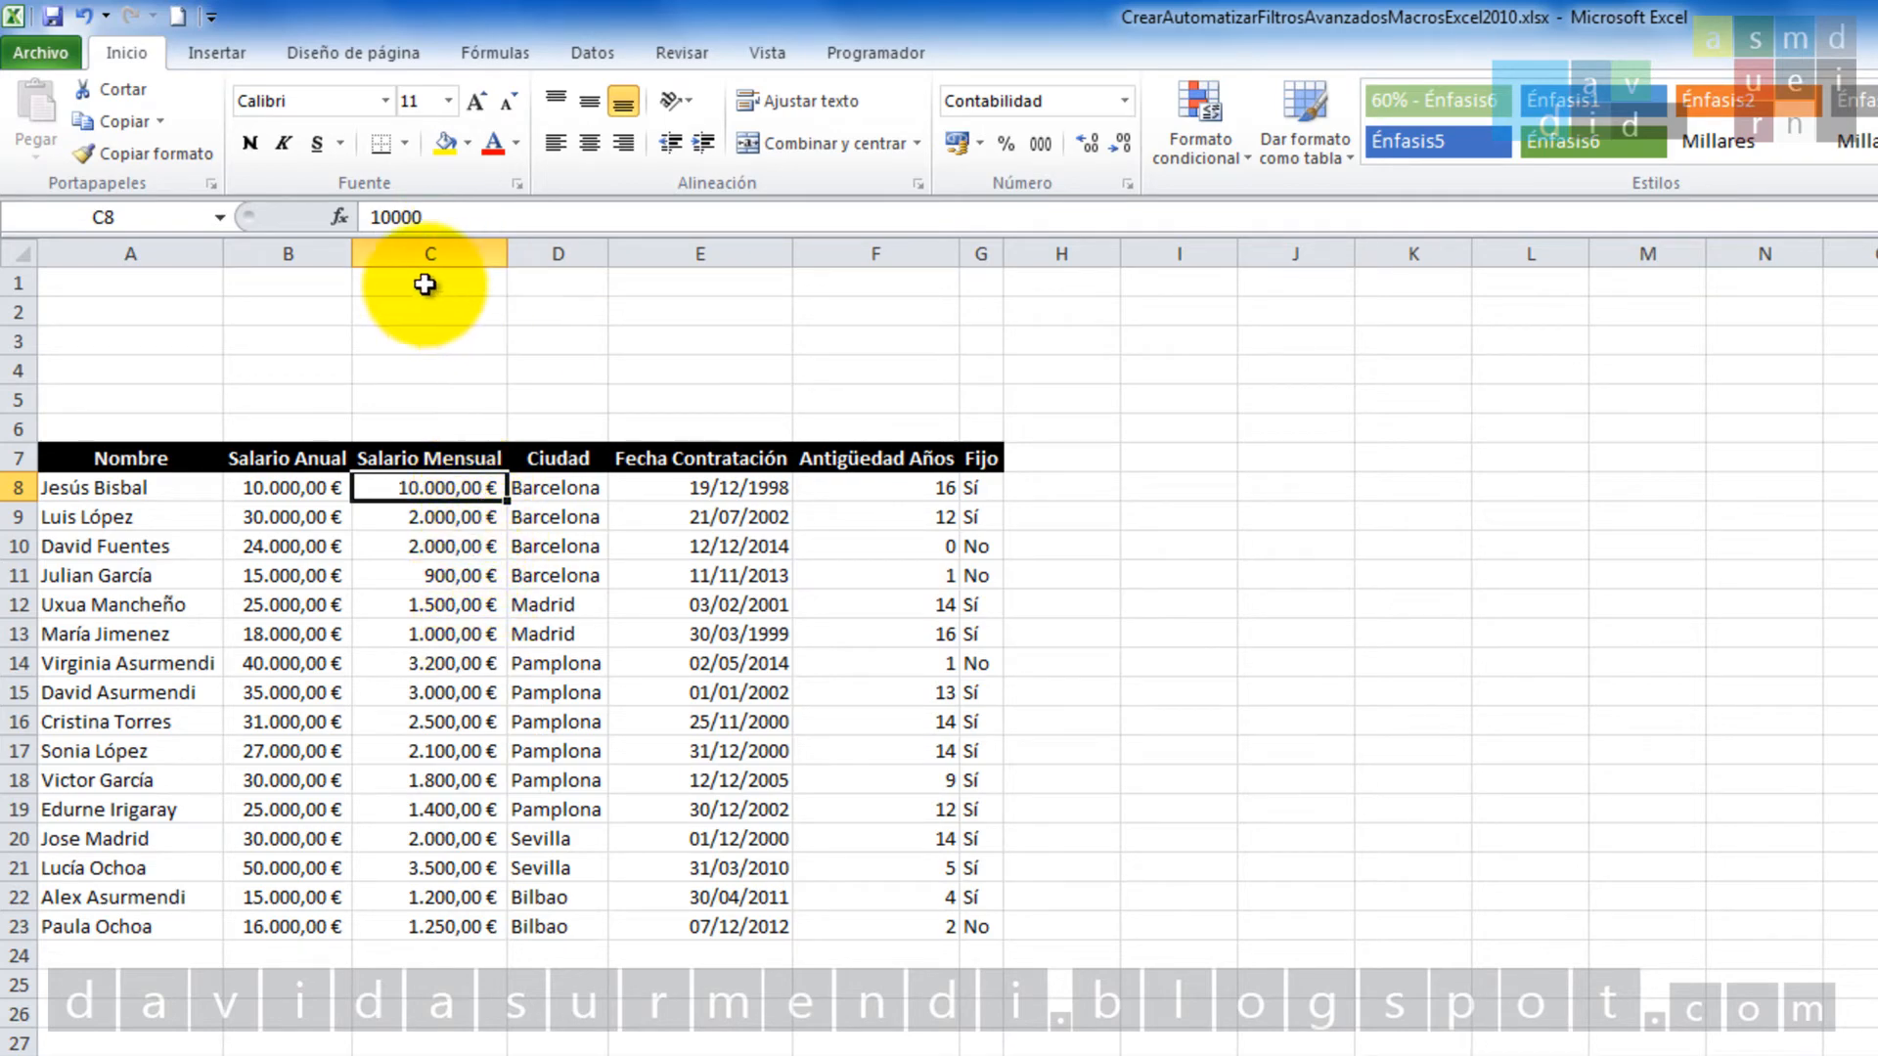
pyautogui.moveTo(425, 284); pyautogui.dragTo(323, 302)
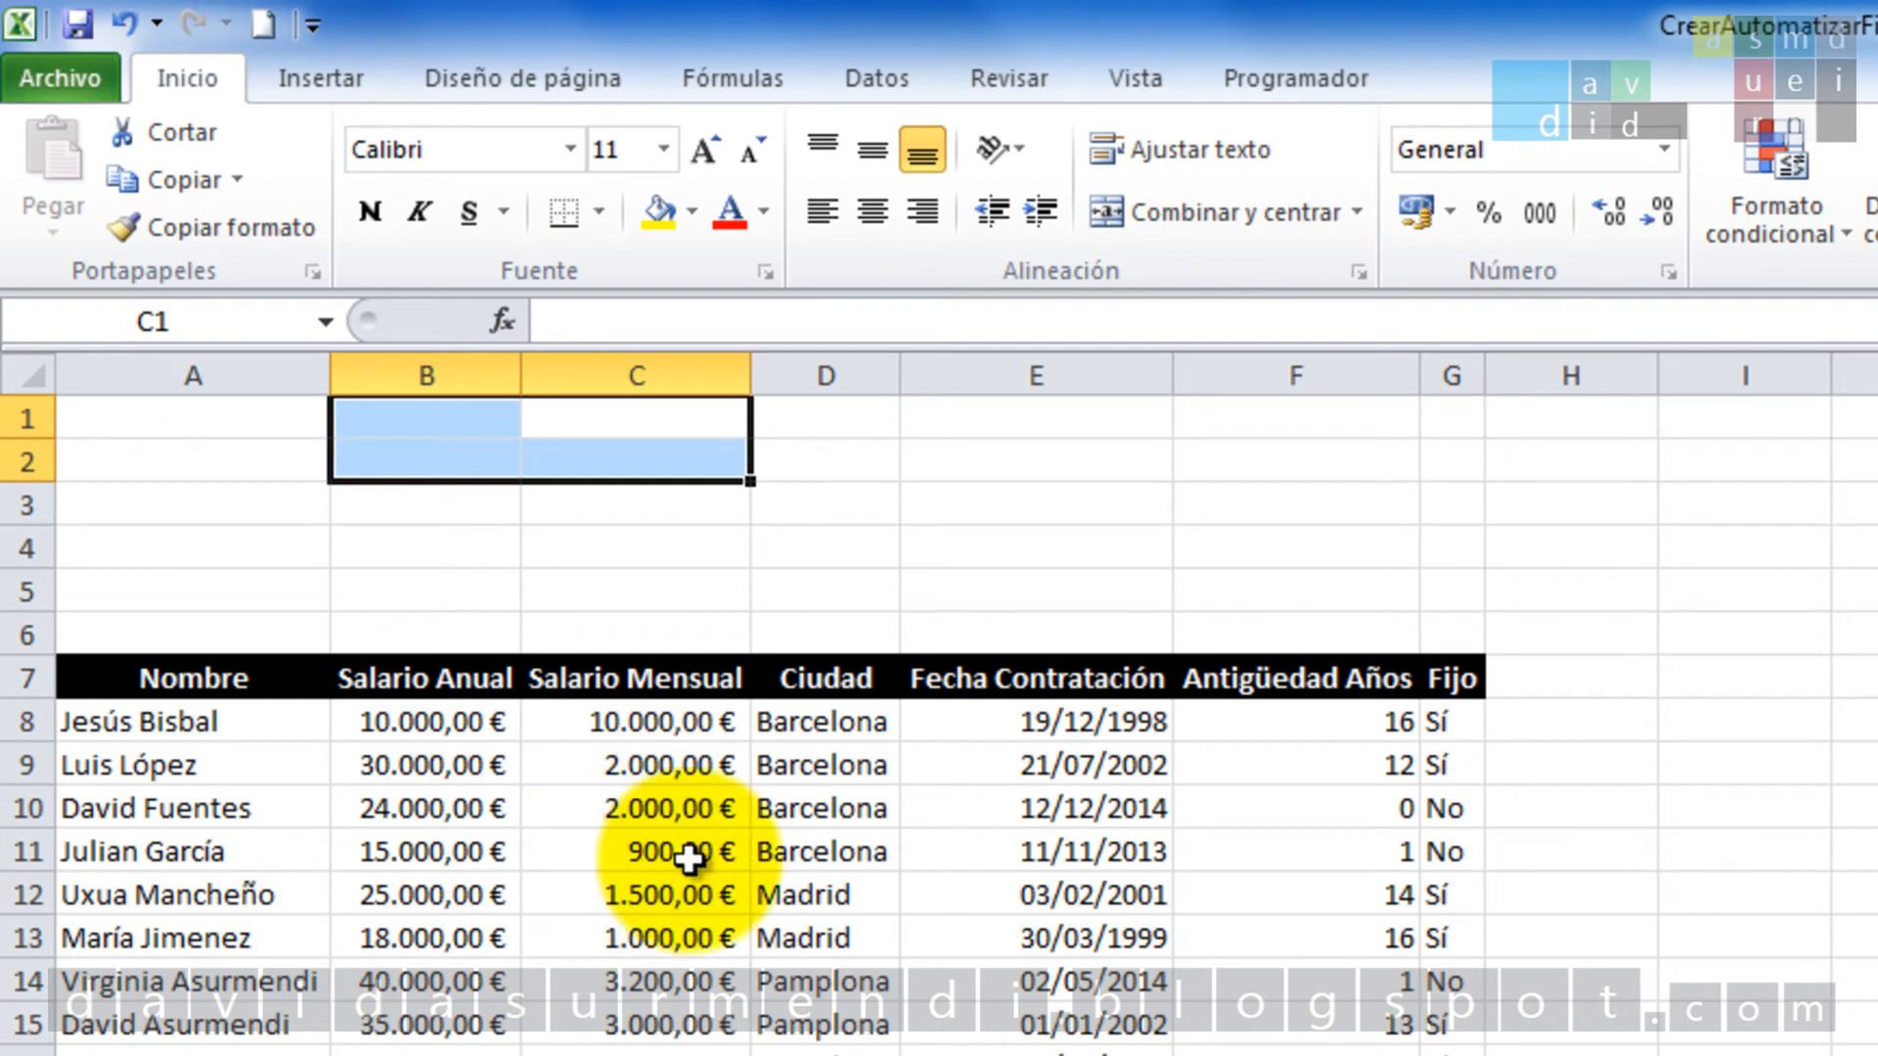
pyautogui.click(447, 423)
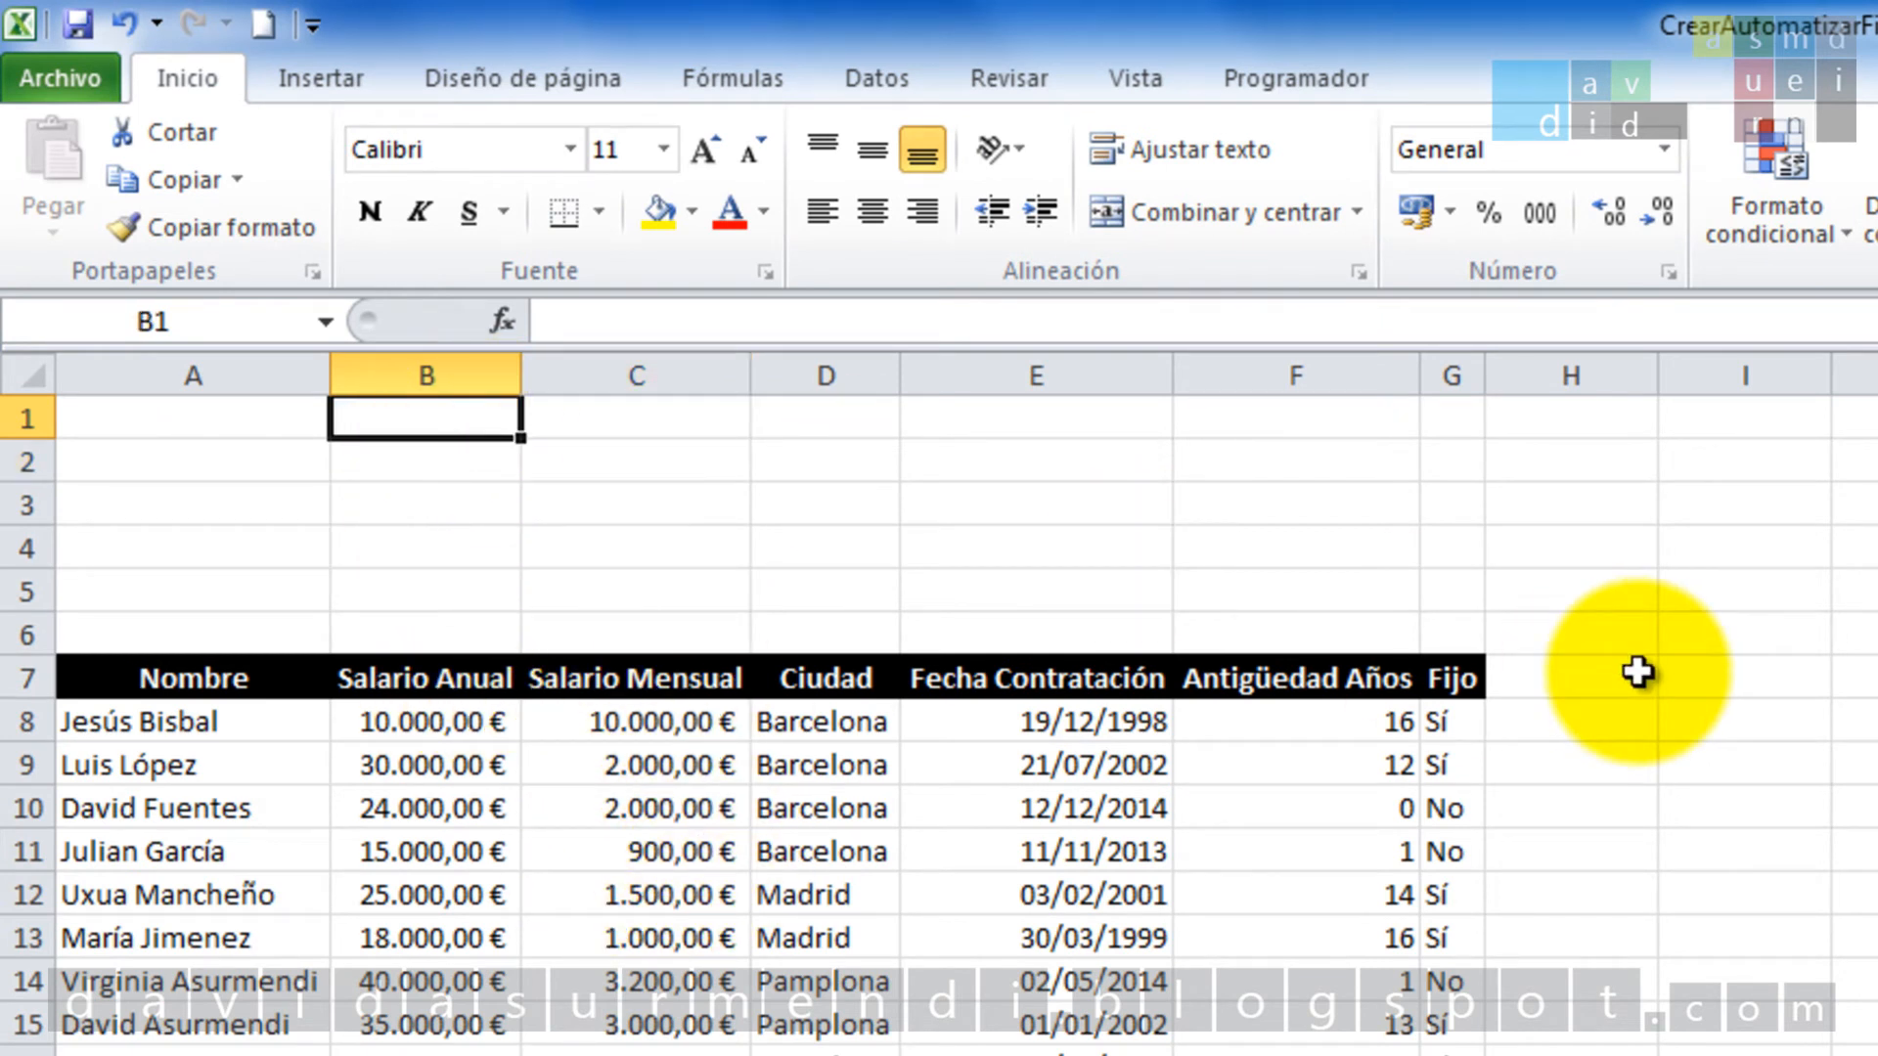
# Copy the Ciudad header from the employee table into cell B1 as the first criteria heading.
pyautogui.write('Ciudad')
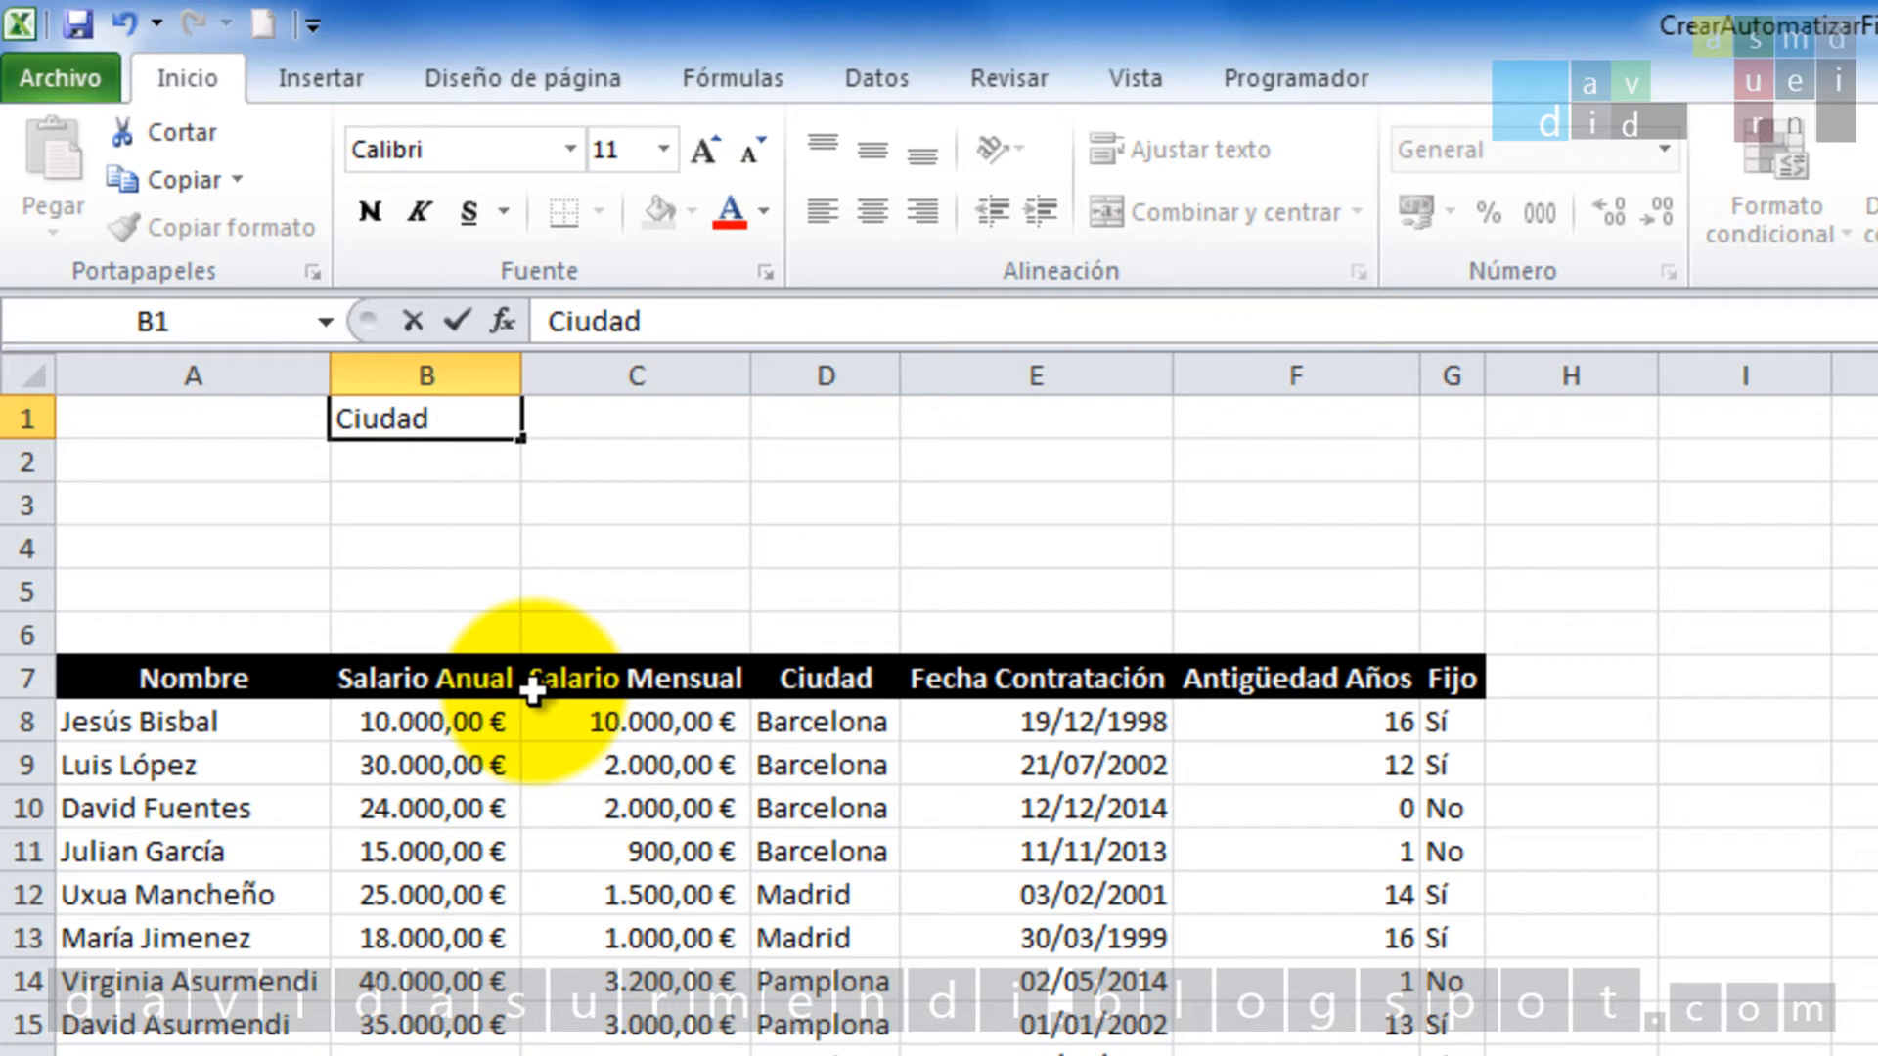
pyautogui.press('Escape')
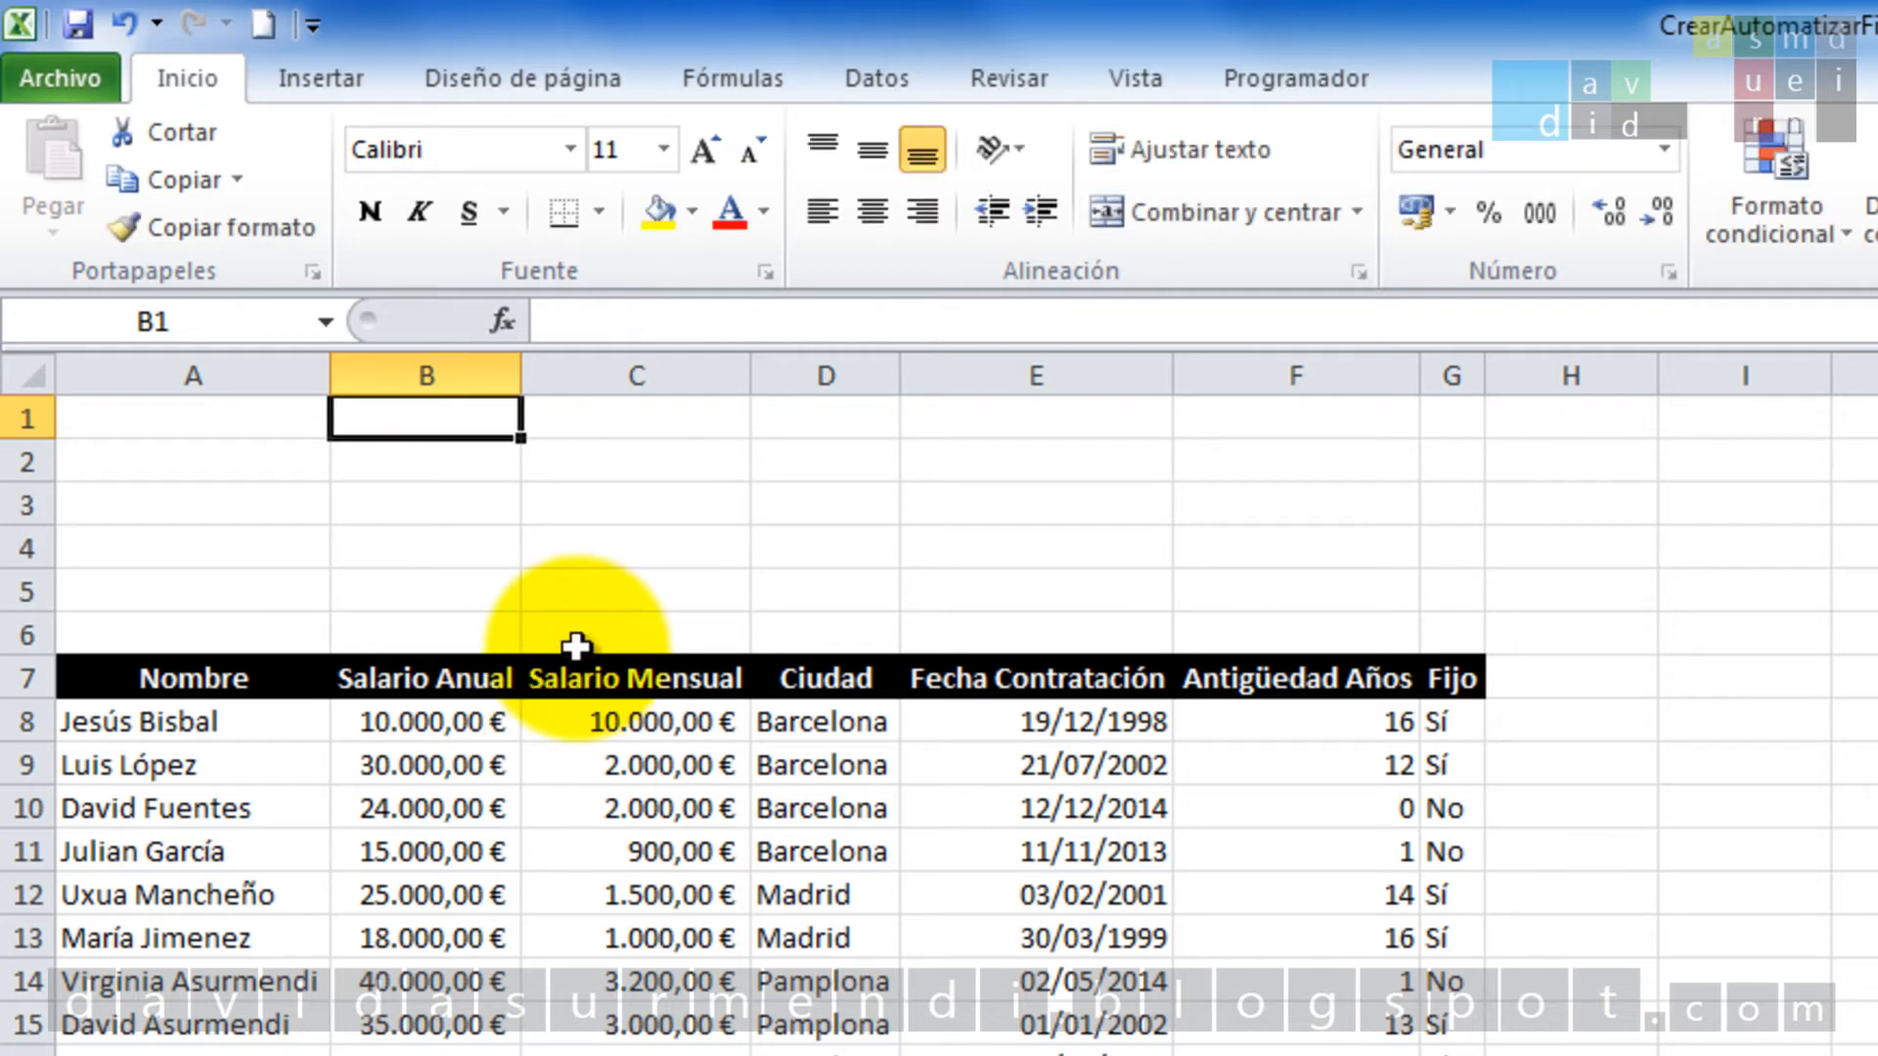
pyautogui.click(819, 673)
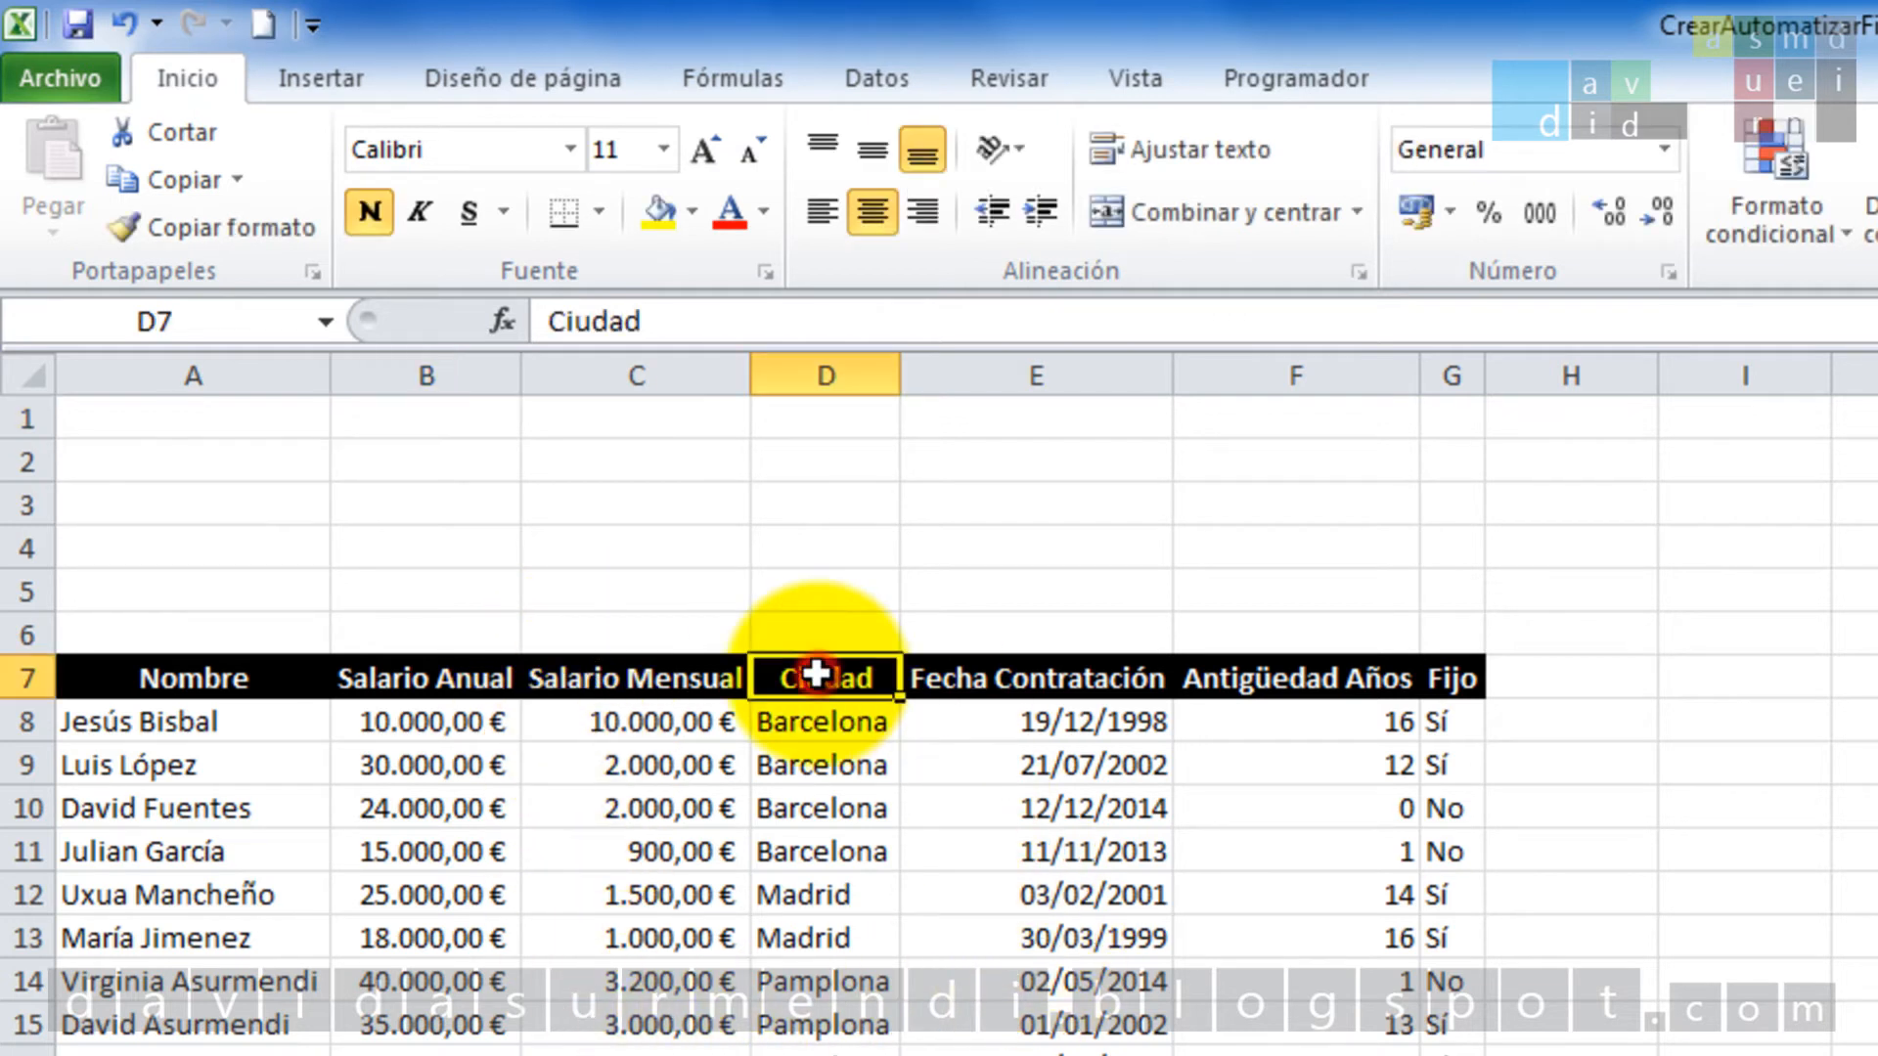
pyautogui.click(185, 180)
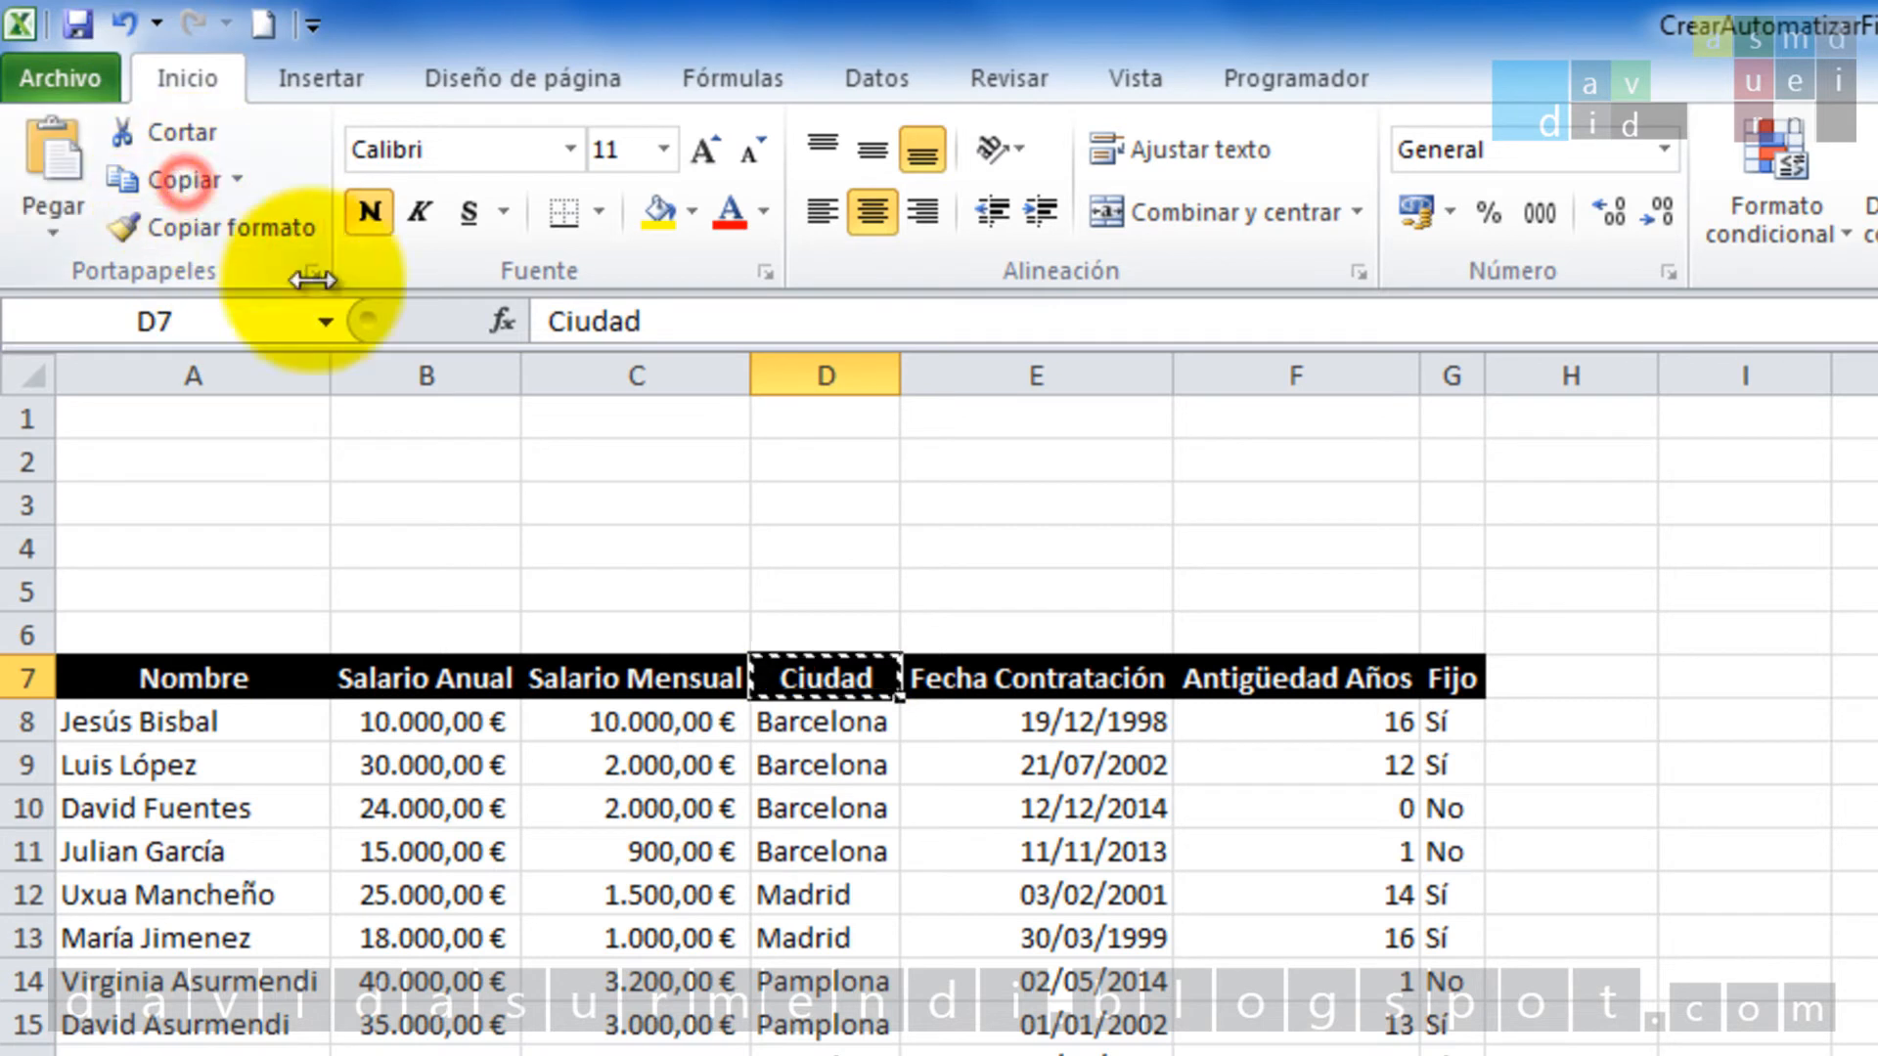
pyautogui.click(431, 412)
pyautogui.click(69, 157)
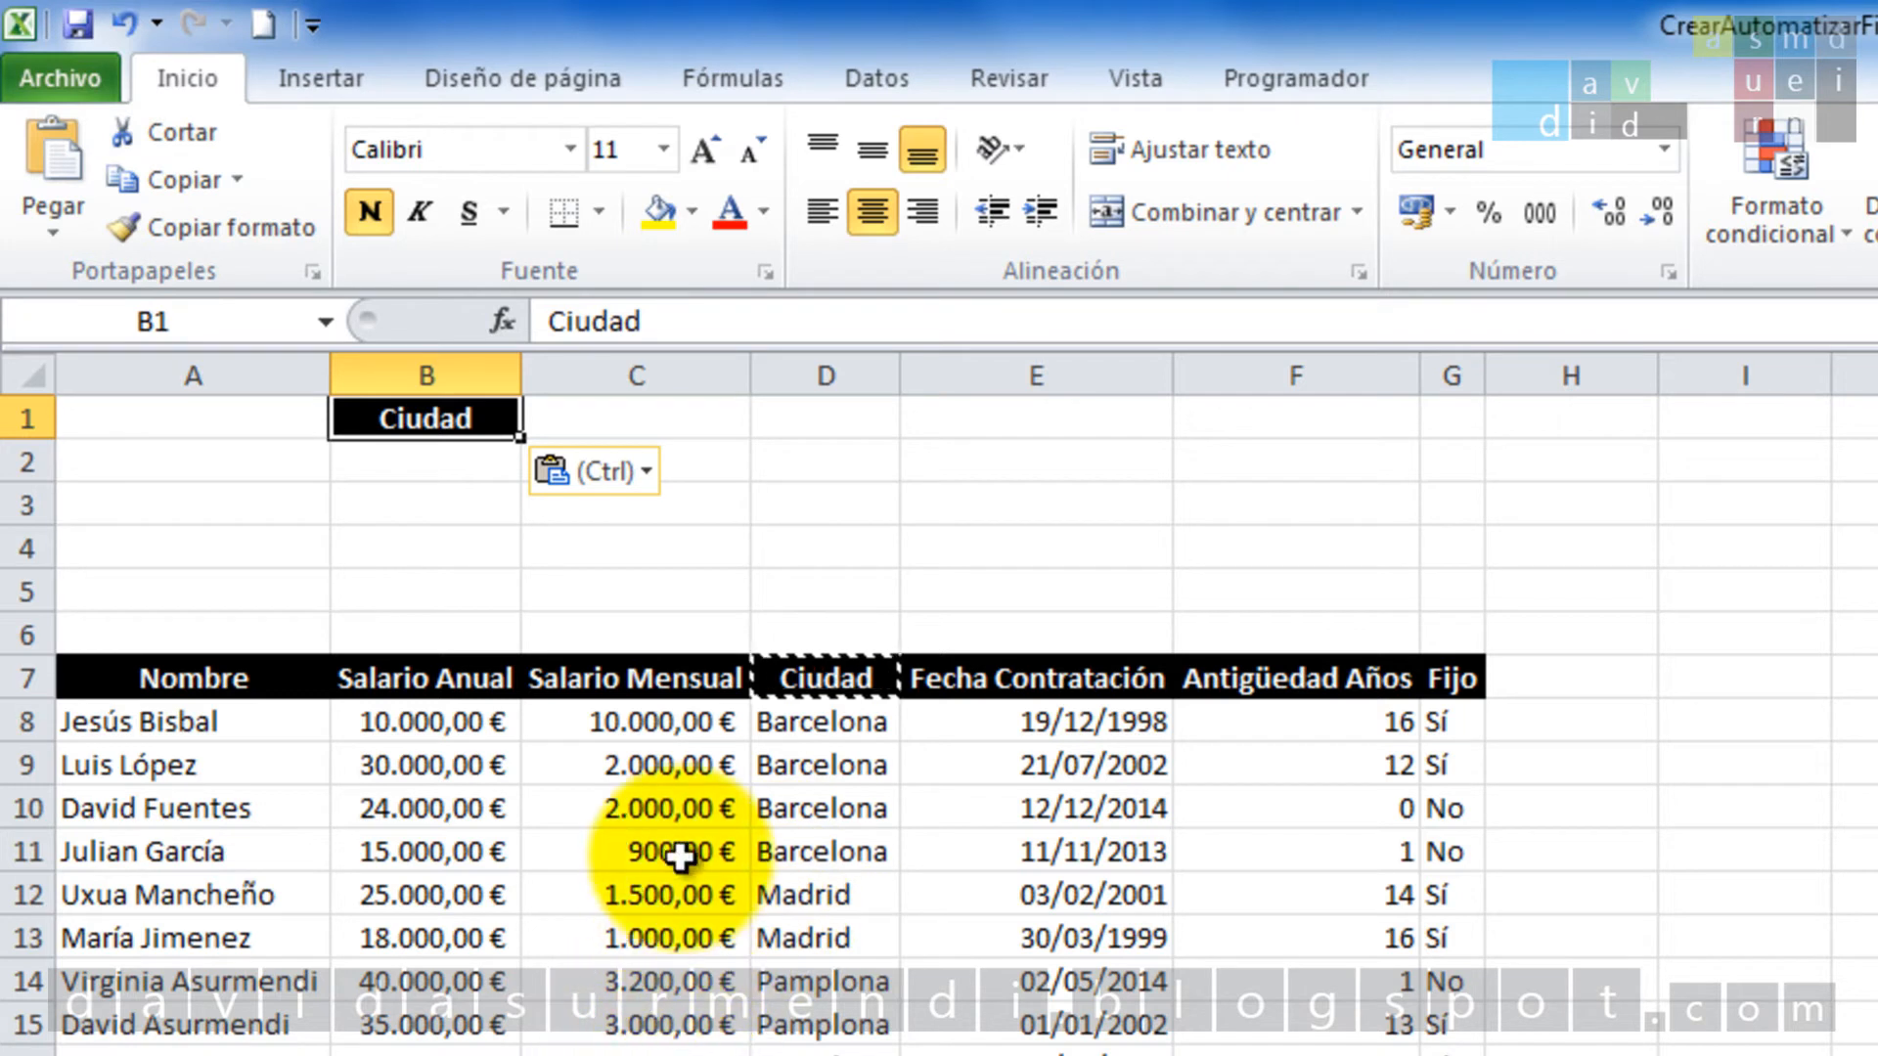
# Copy the Salario Mensual header from the employee table into cell C1 beside the Ciudad criteria heading.
pyautogui.click(620, 676)
pyautogui.click(178, 176)
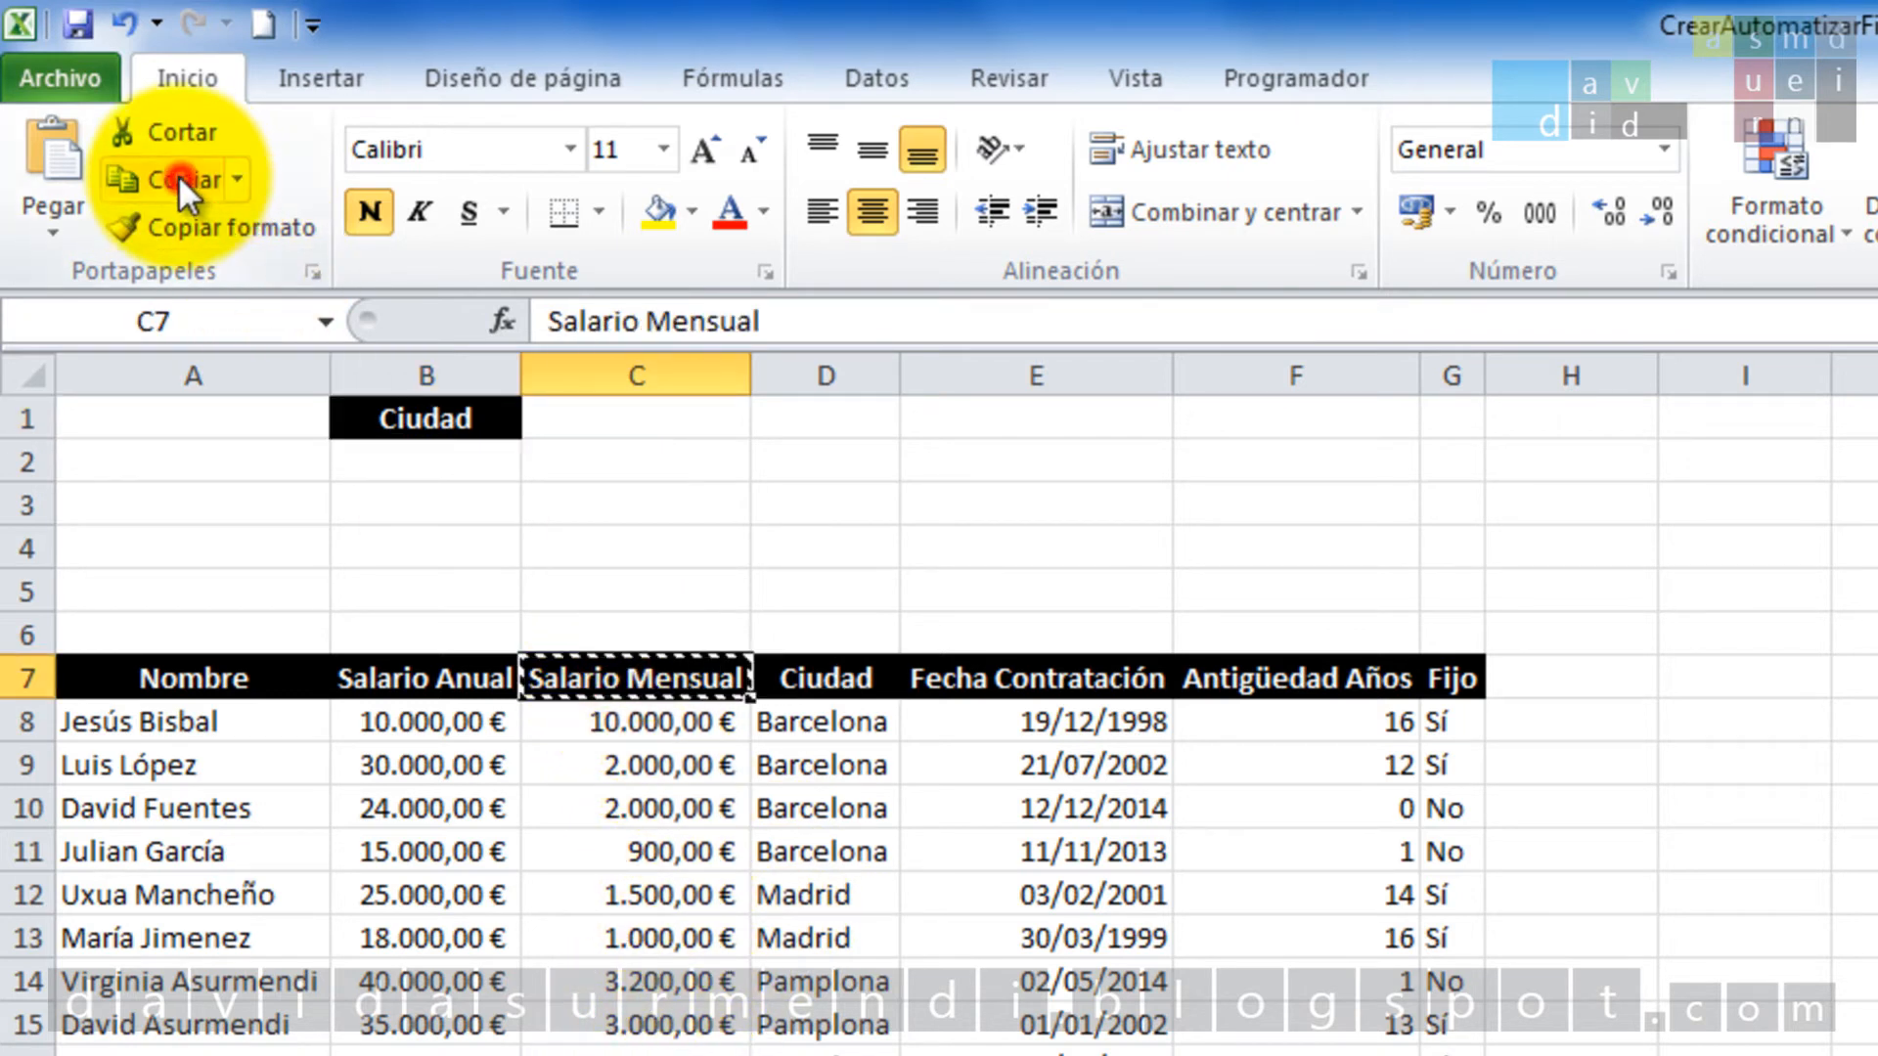
pyautogui.click(607, 415)
pyautogui.click(56, 152)
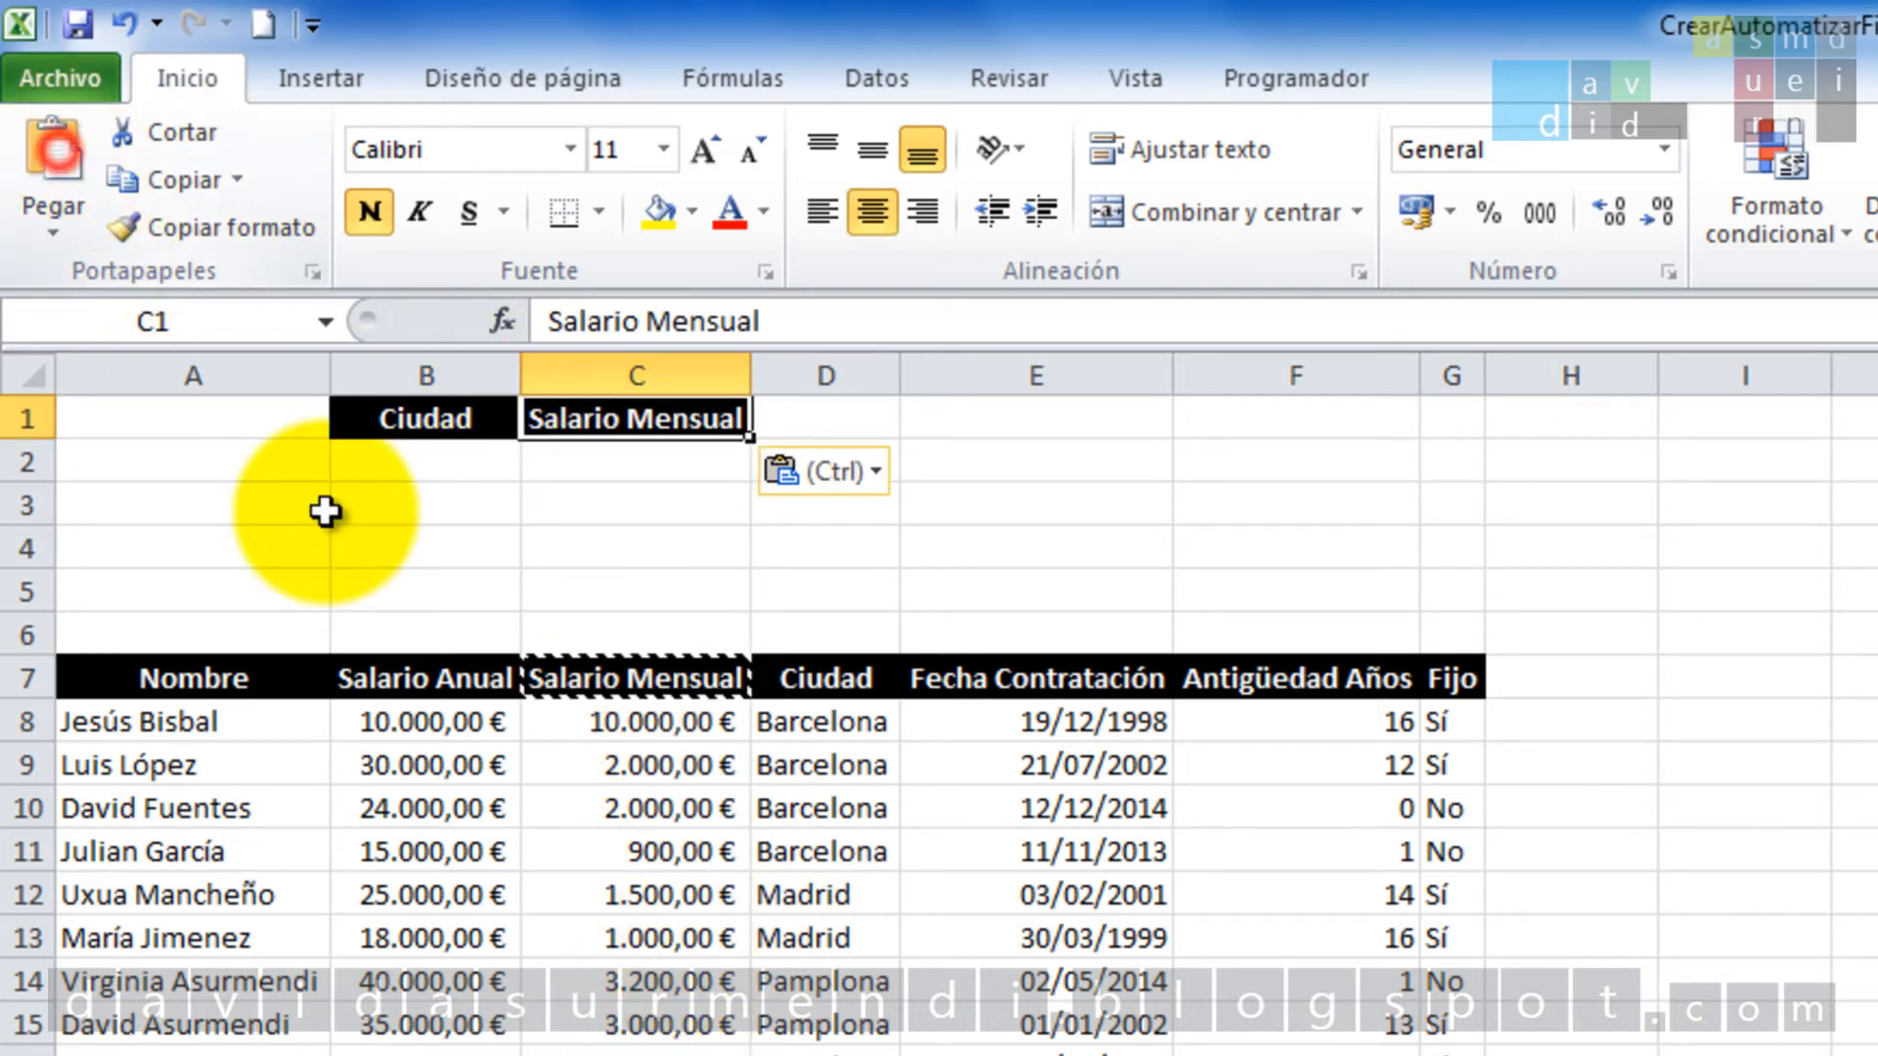
pyautogui.click(732, 543)
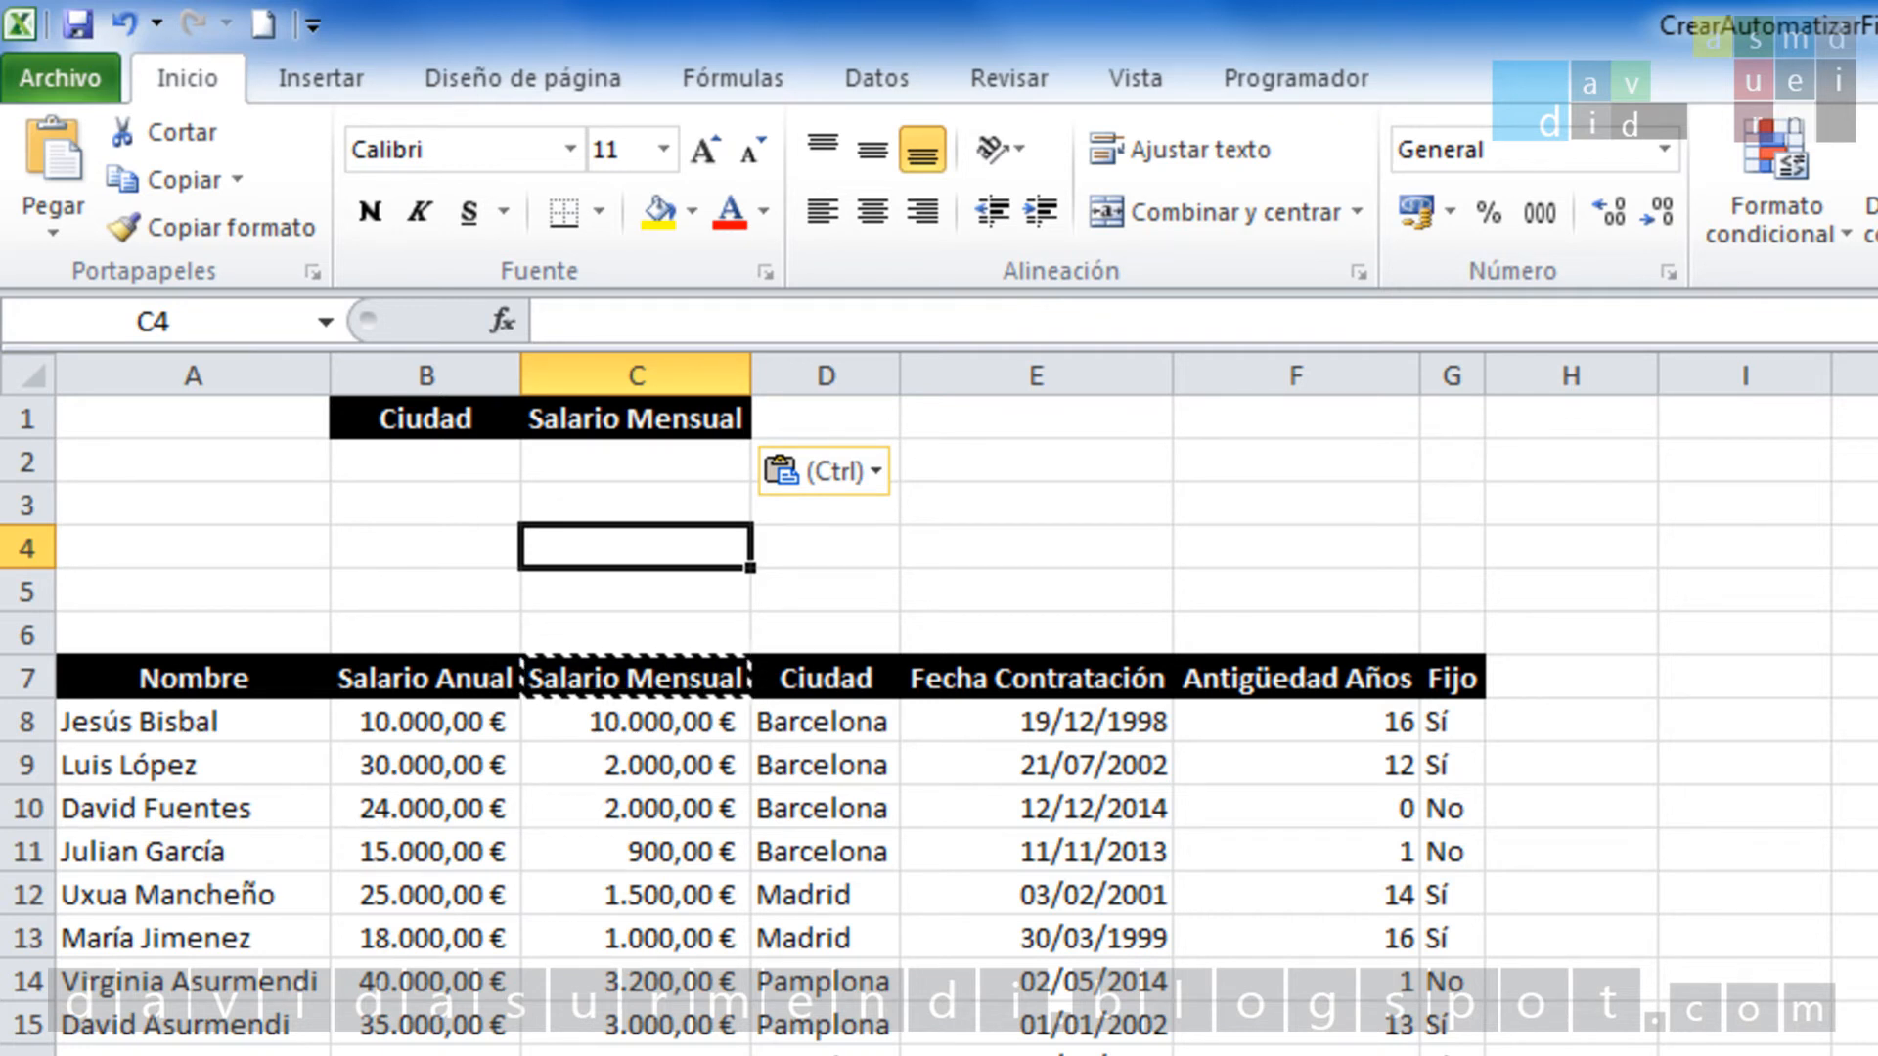
# Enter Pamplona as the Ciudad criterion in cell B2.
pyautogui.click(415, 456)
pyautogui.doubleClick(415, 460)
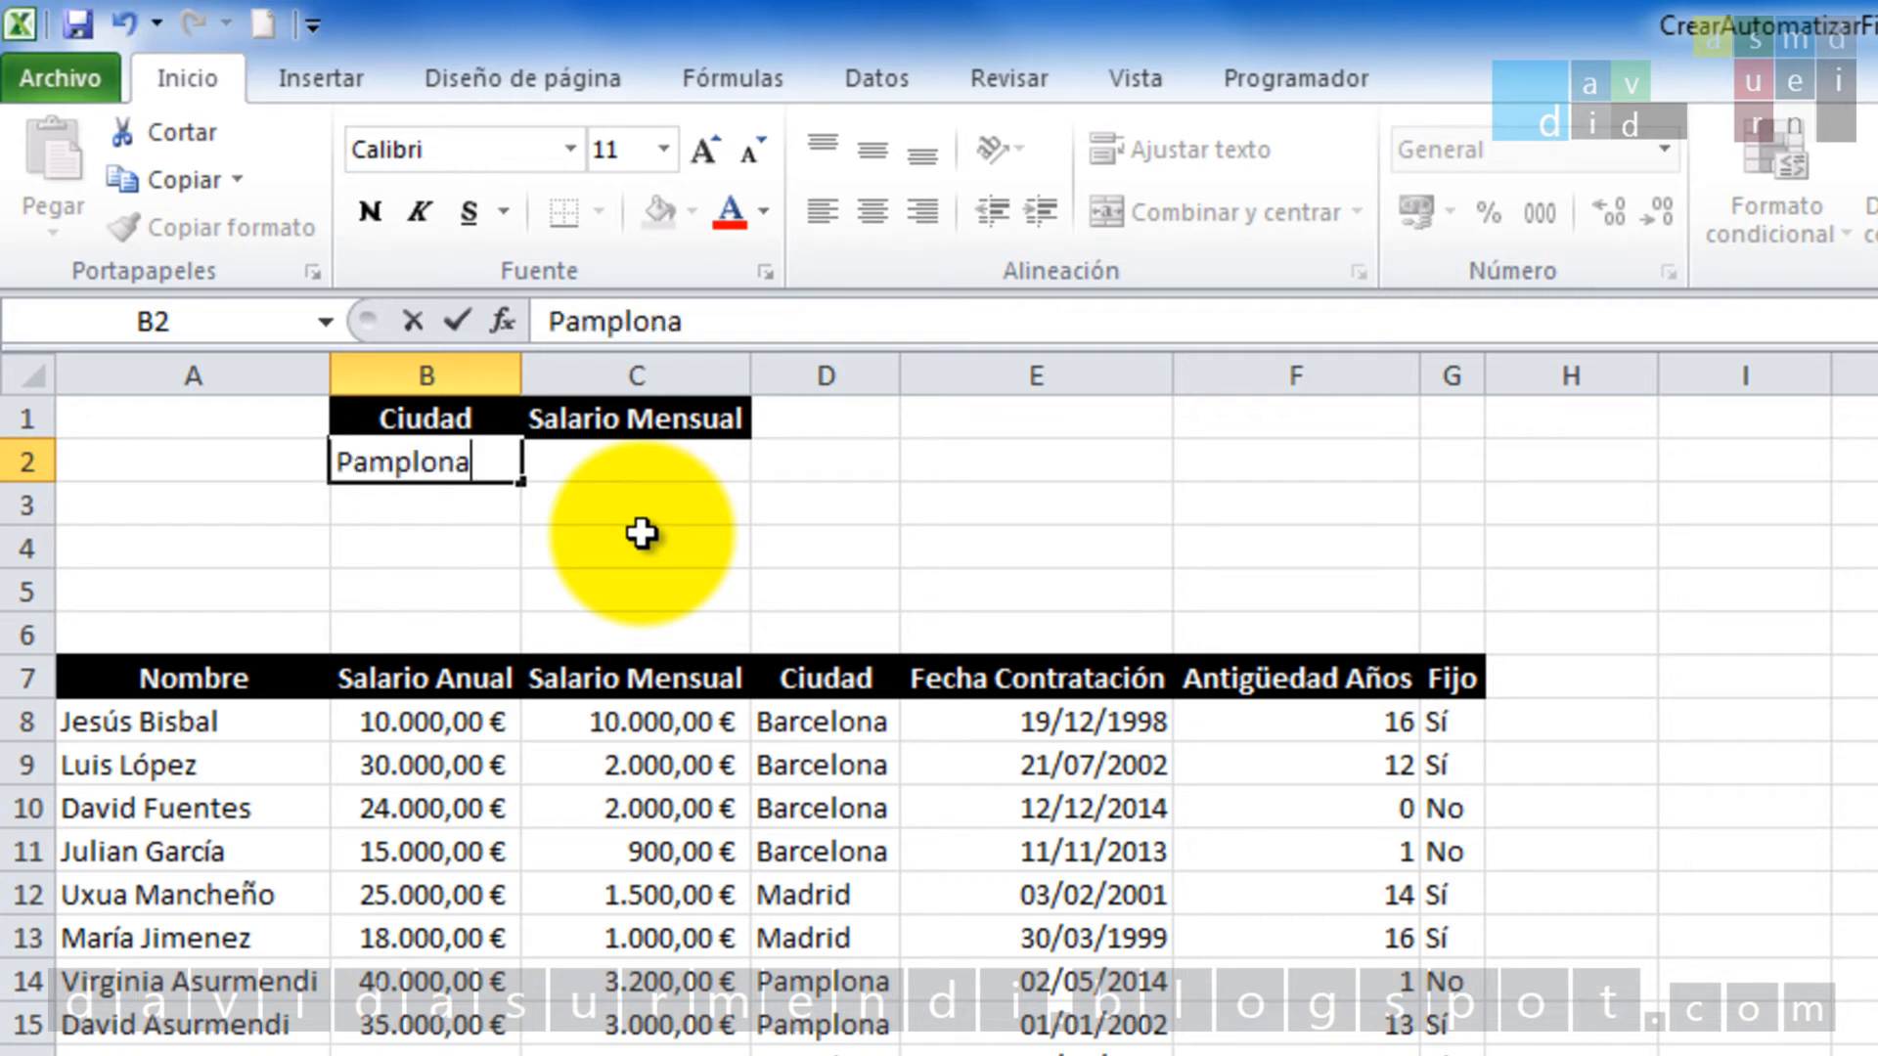
pyautogui.press('Return')
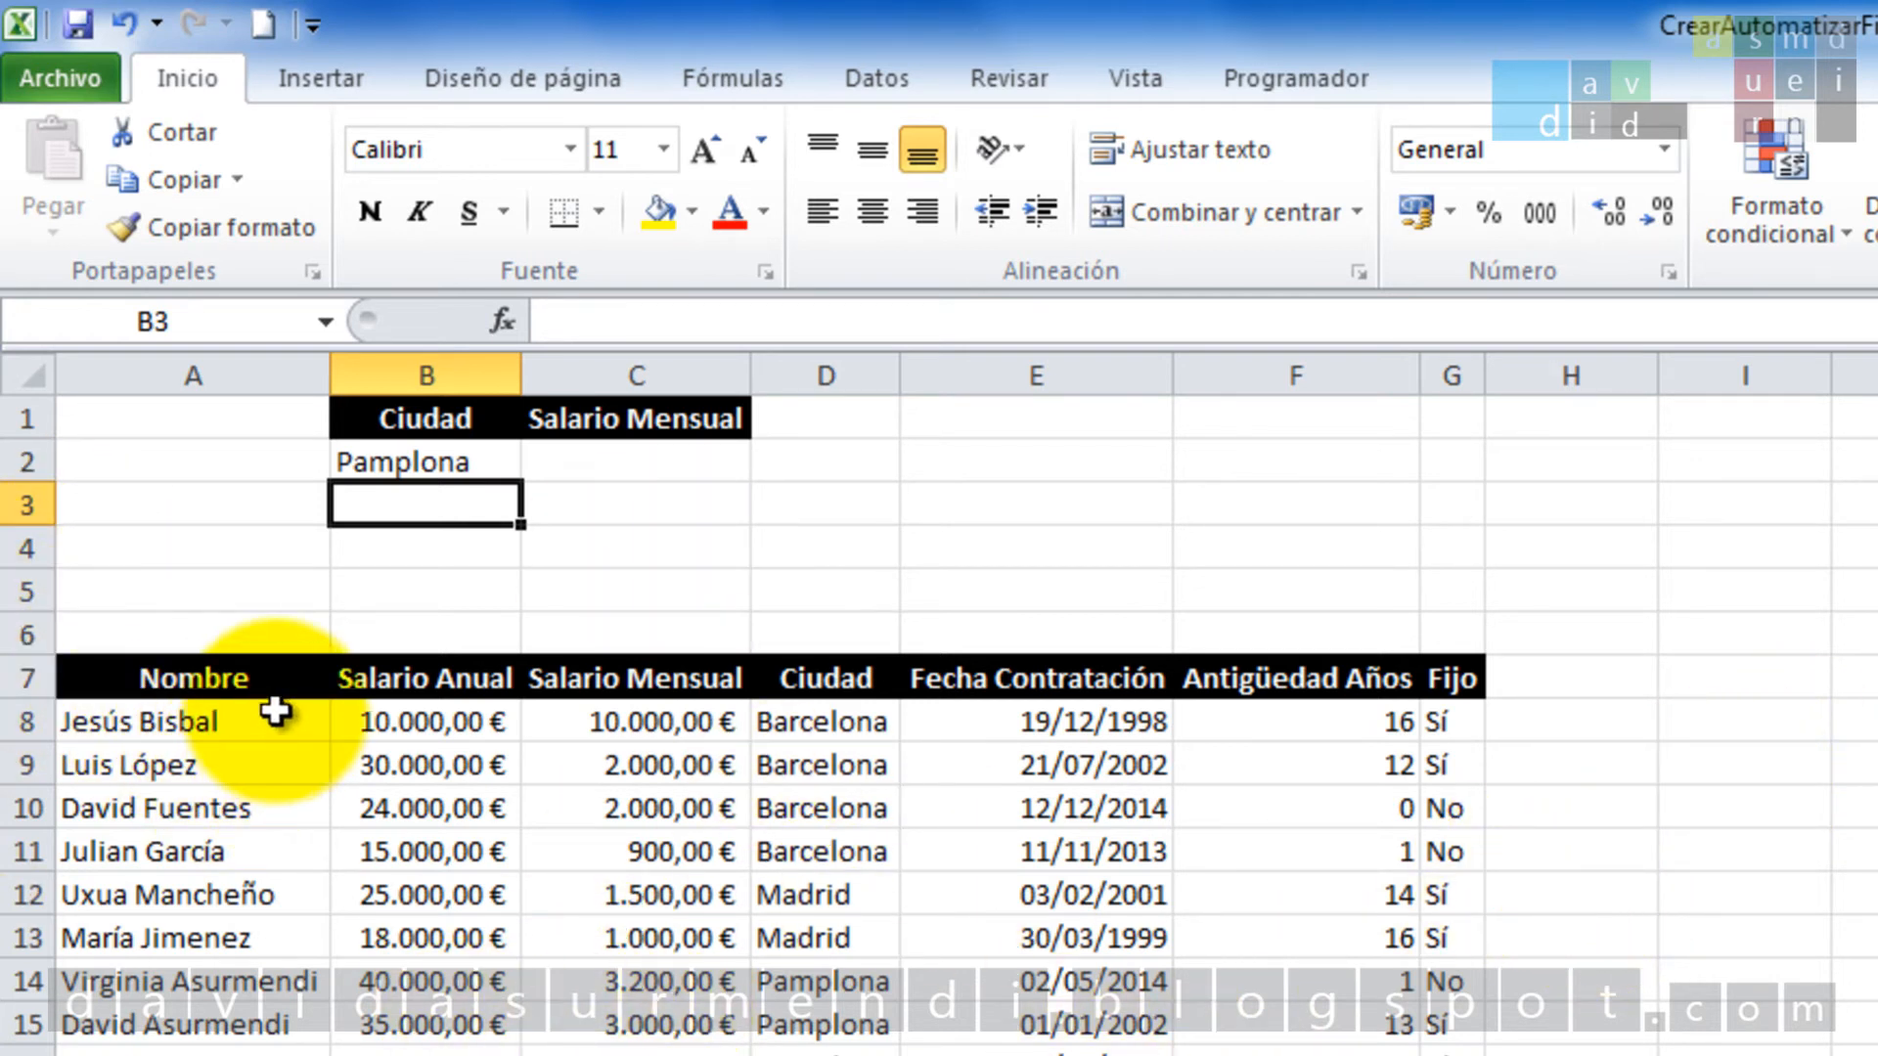
# Apply an advanced filter in place to the employee table A7:G23, using B1:C2 as the criteria range.
pyautogui.click(287, 676)
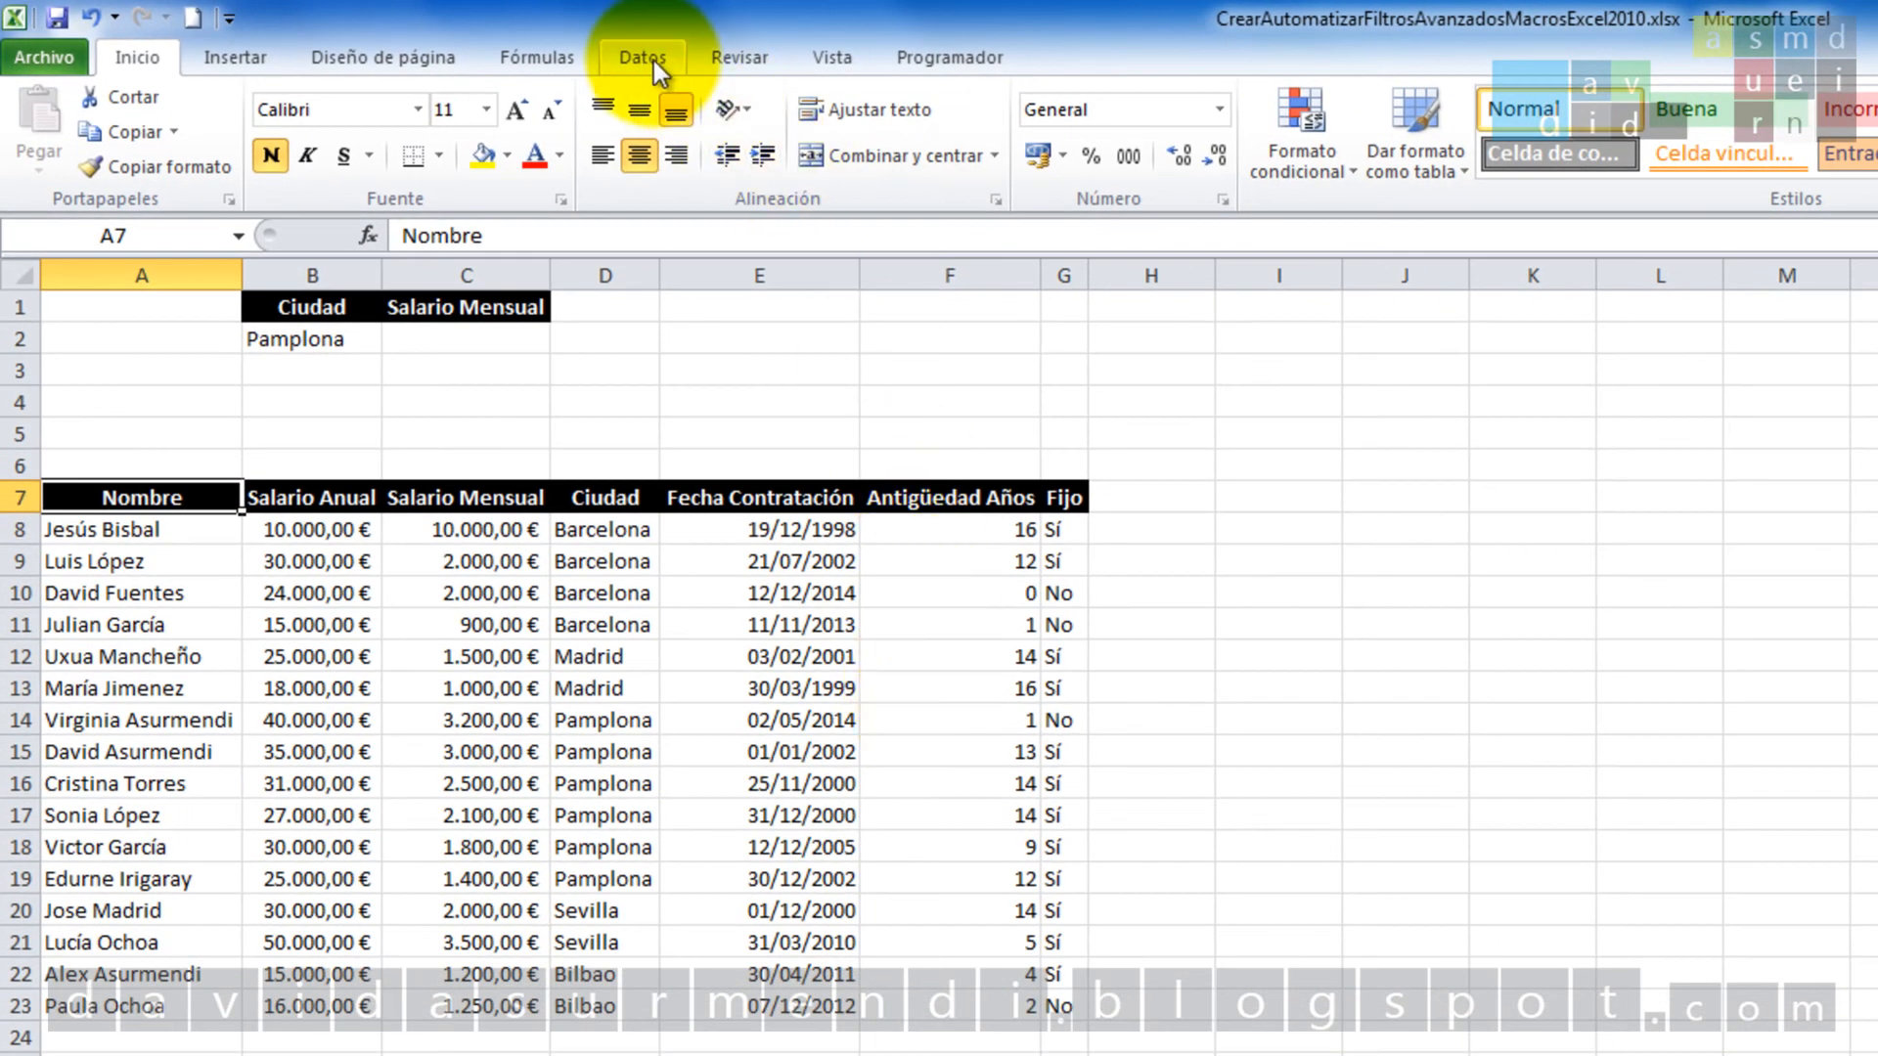
pyautogui.click(653, 61)
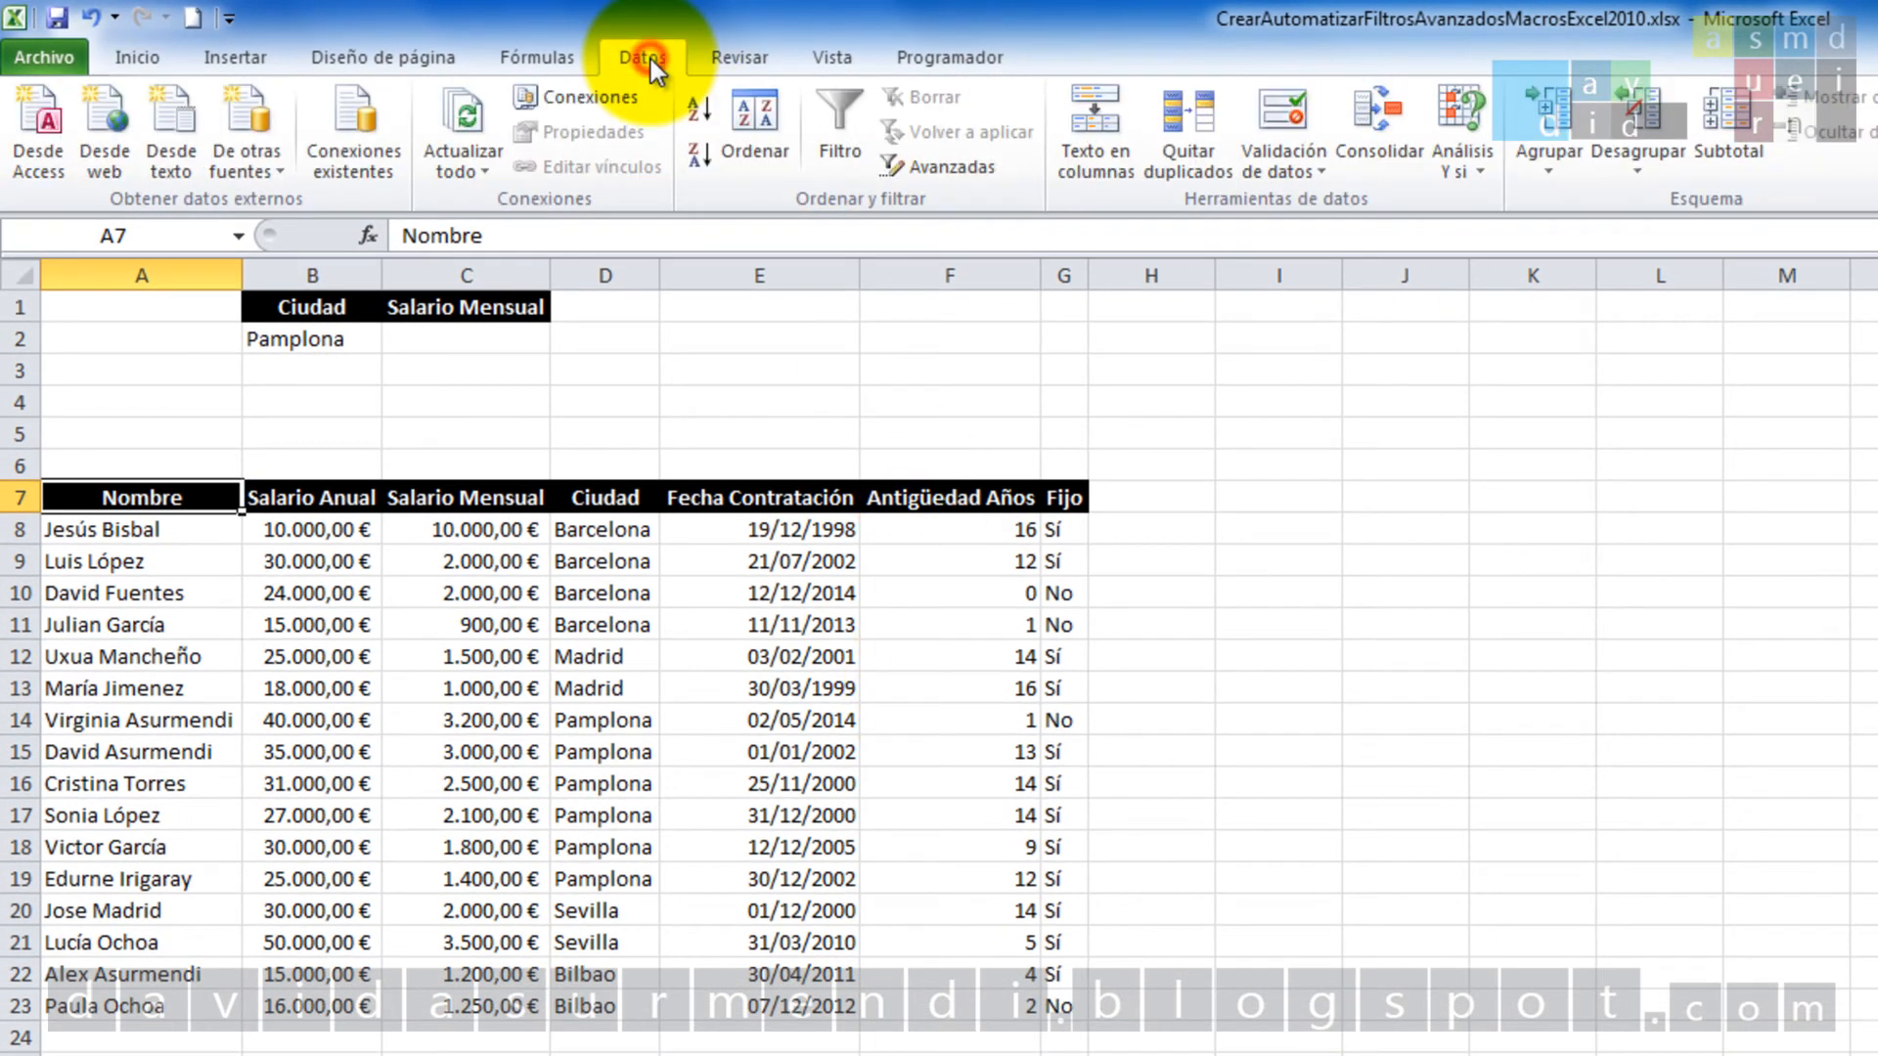
pyautogui.click(962, 169)
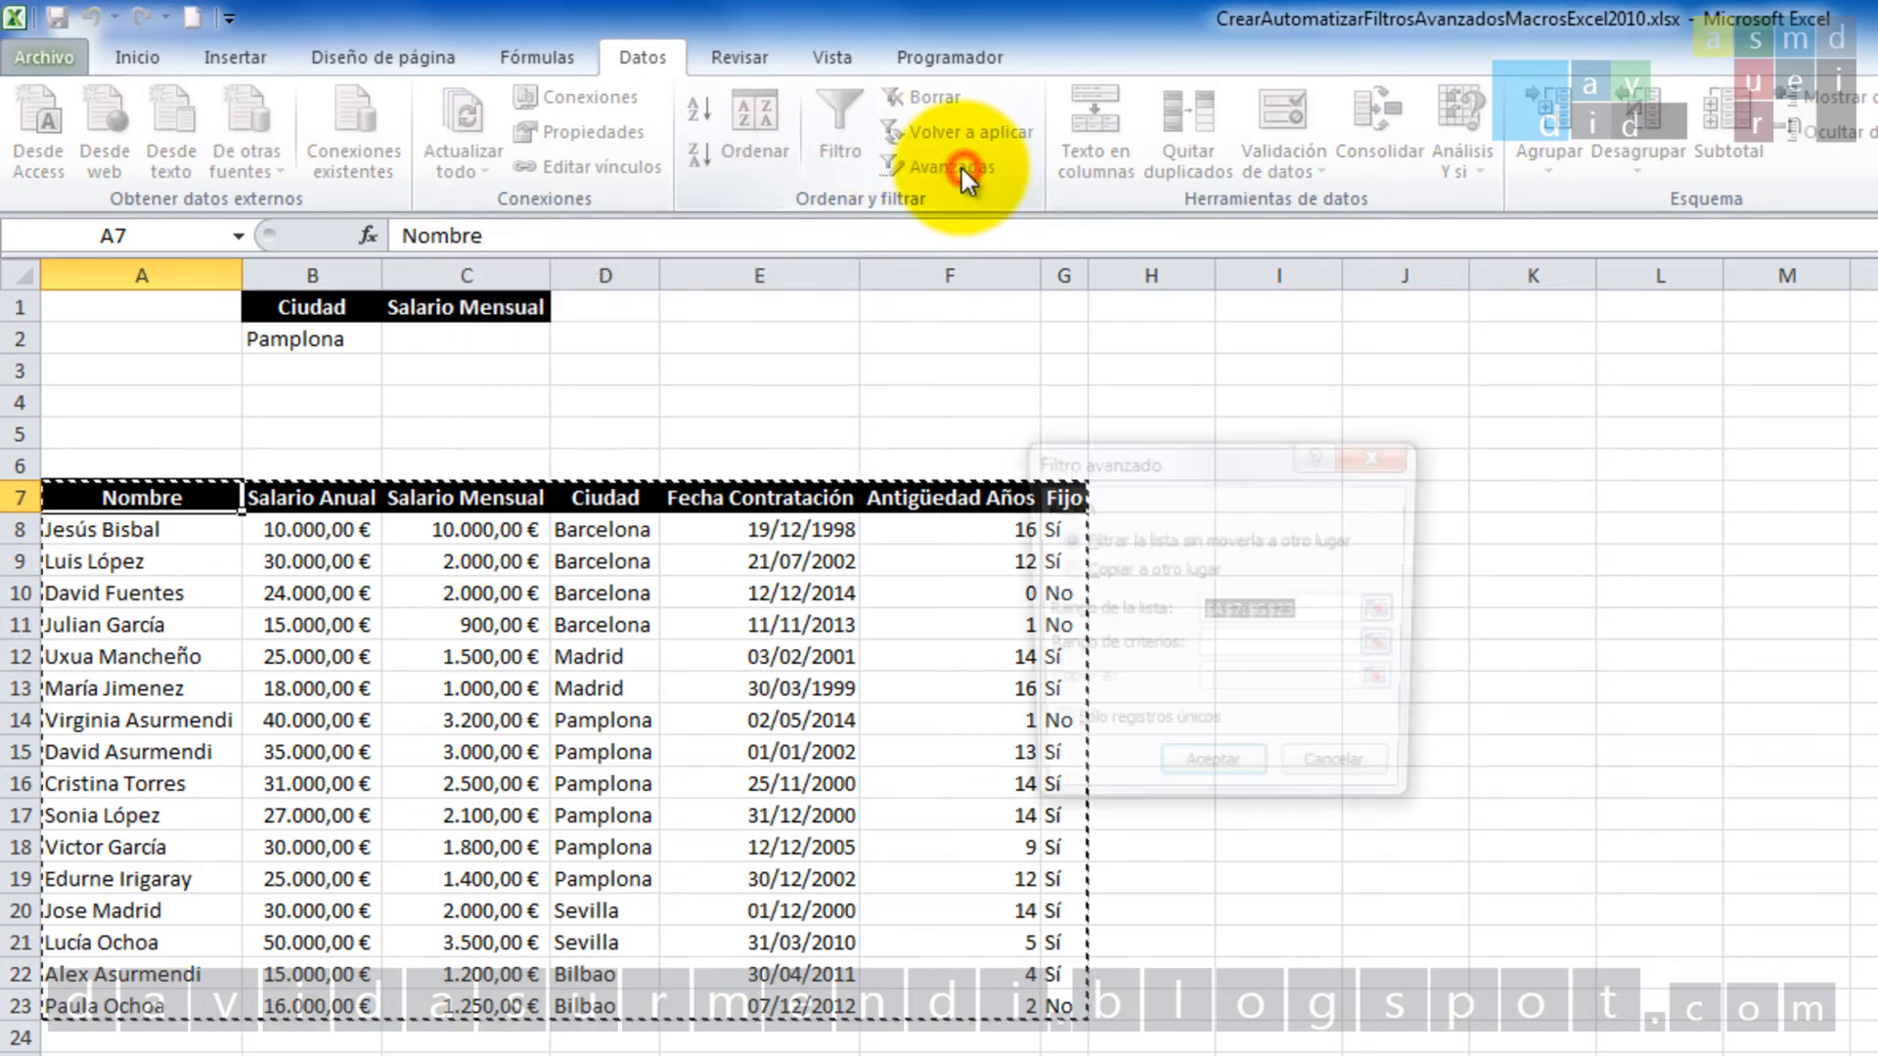
pyautogui.moveTo(1171, 448); pyautogui.dragTo(1258, 486)
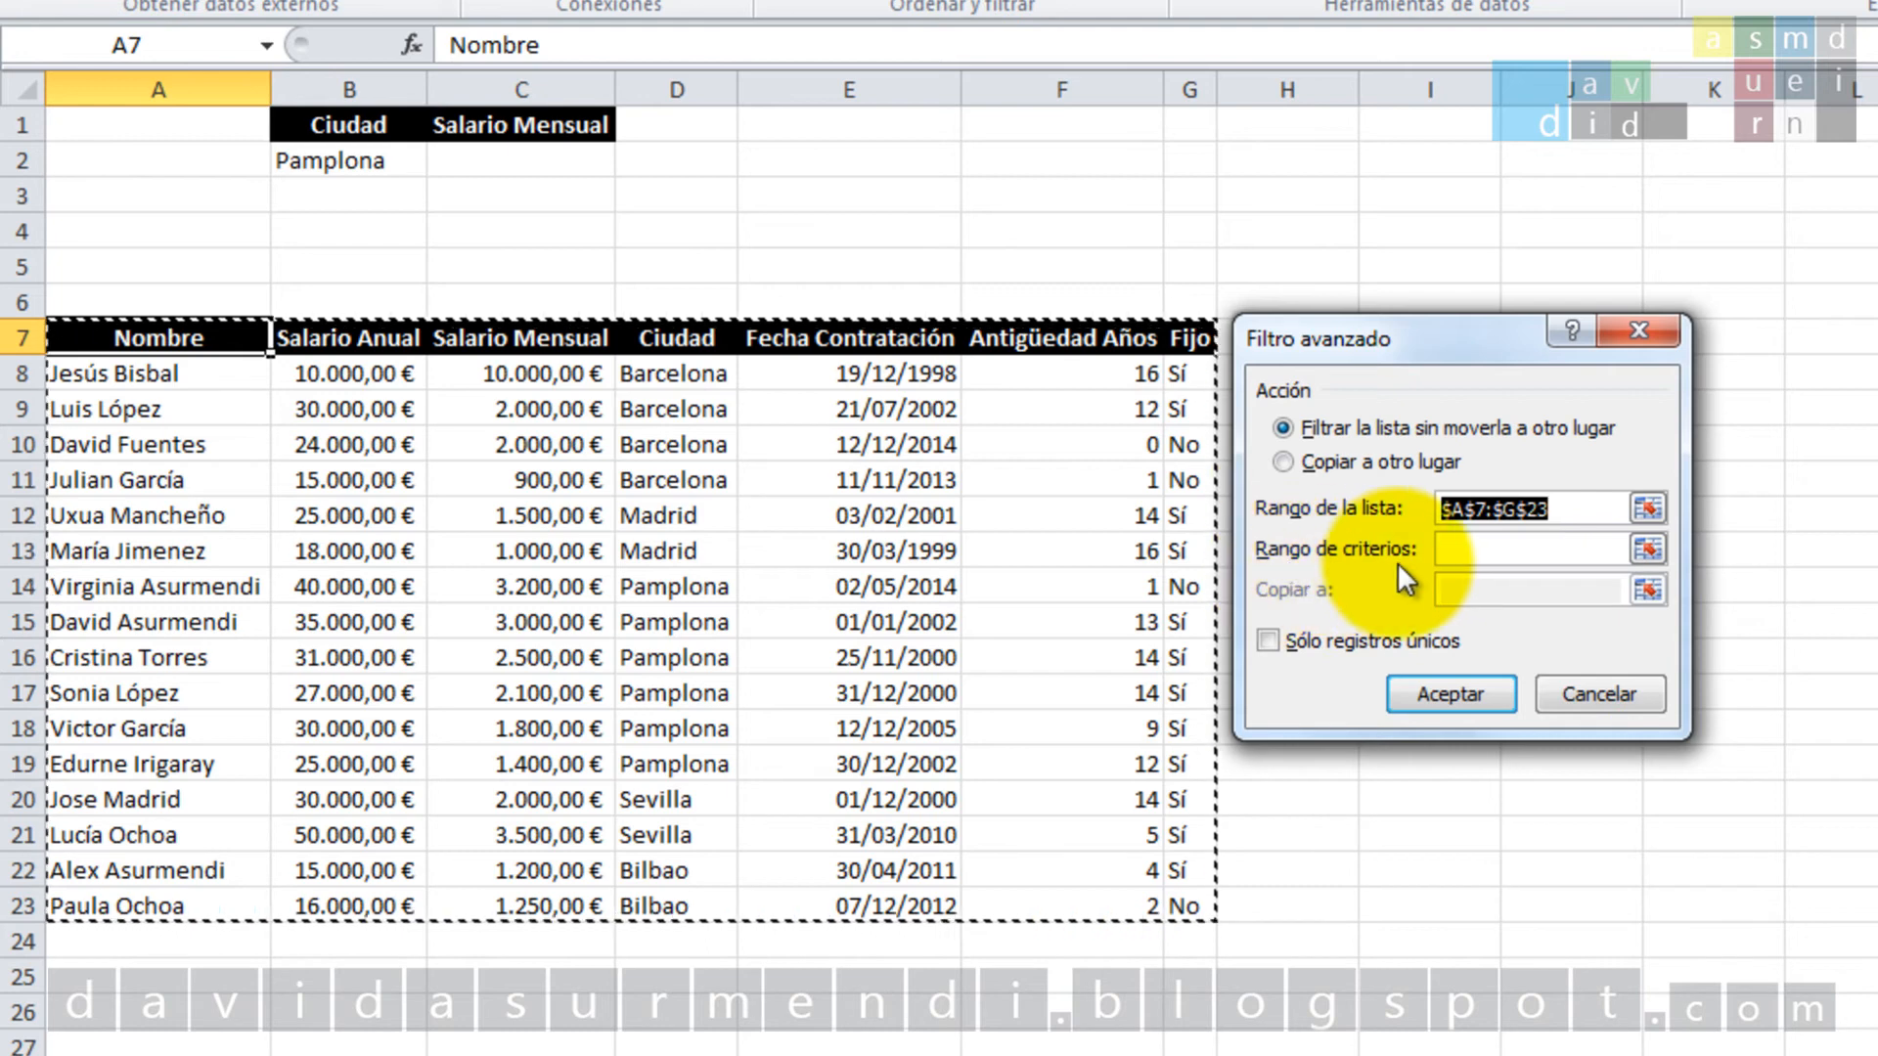
pyautogui.click(1648, 550)
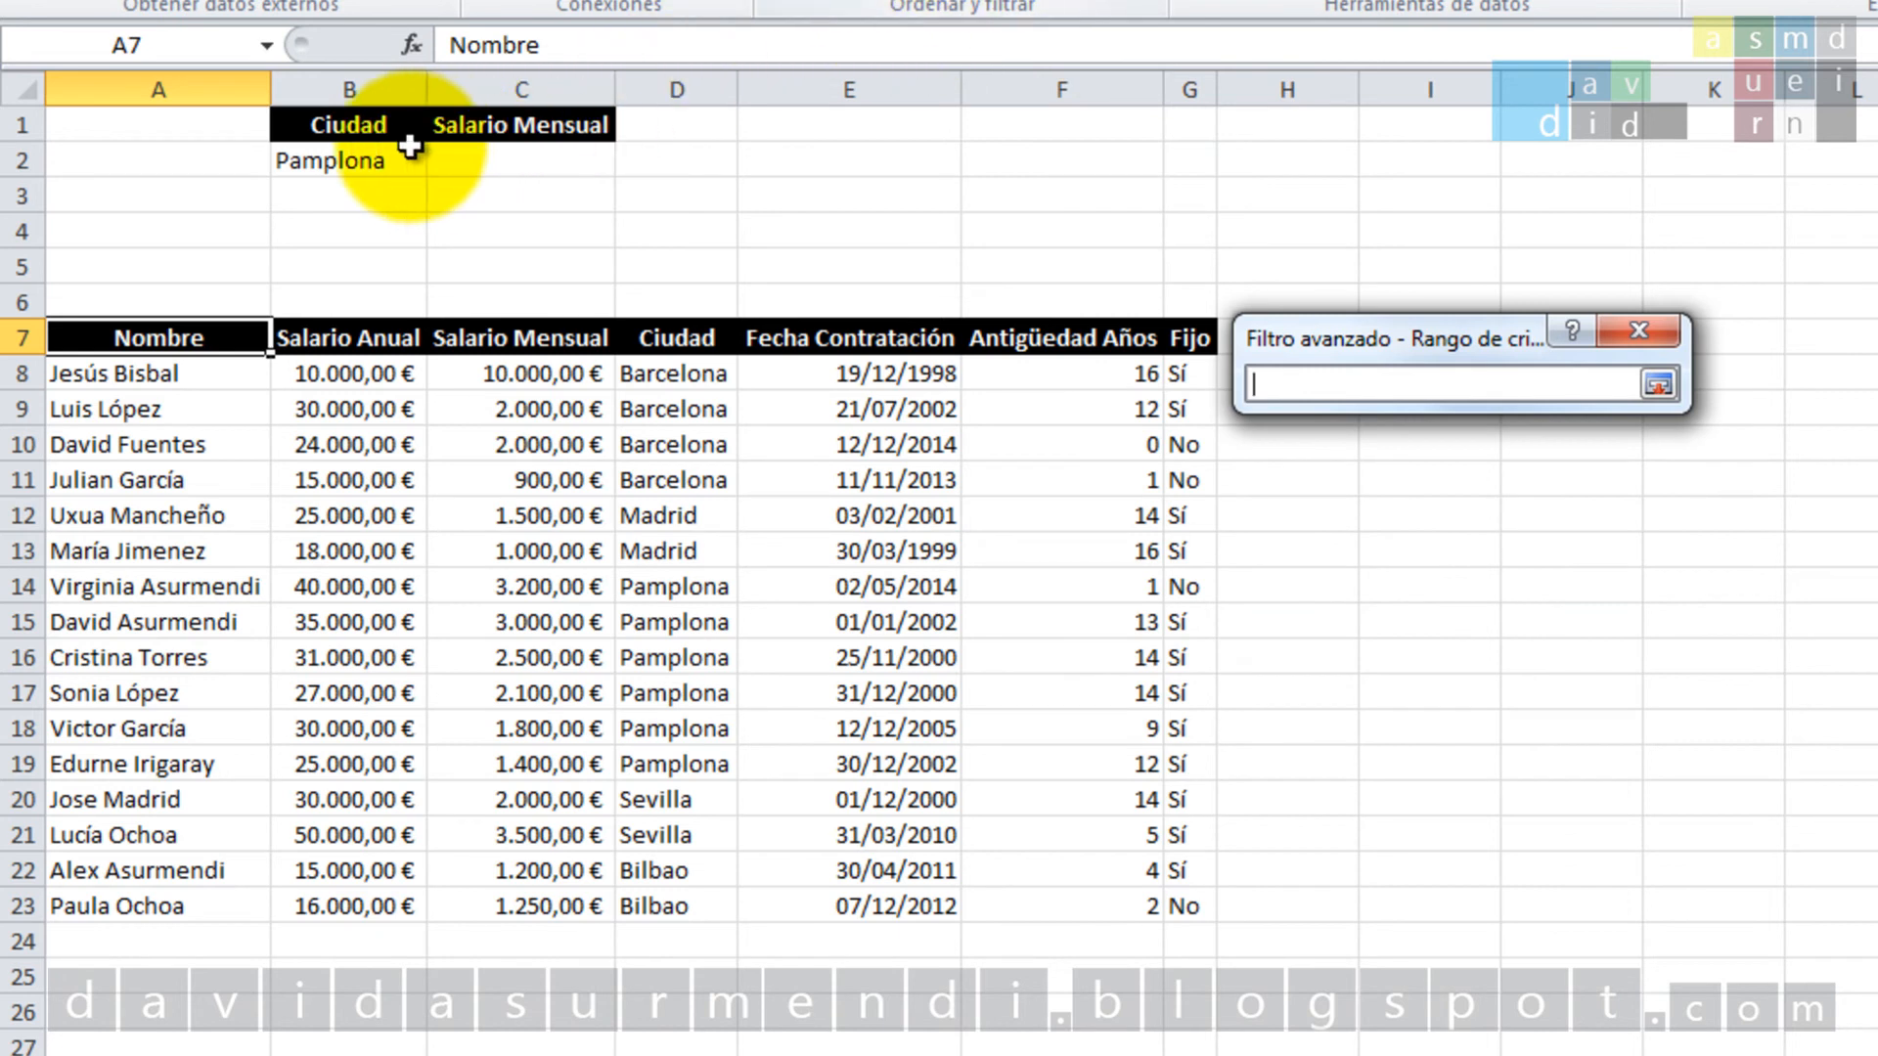
pyautogui.moveTo(364, 124); pyautogui.dragTo(608, 156)
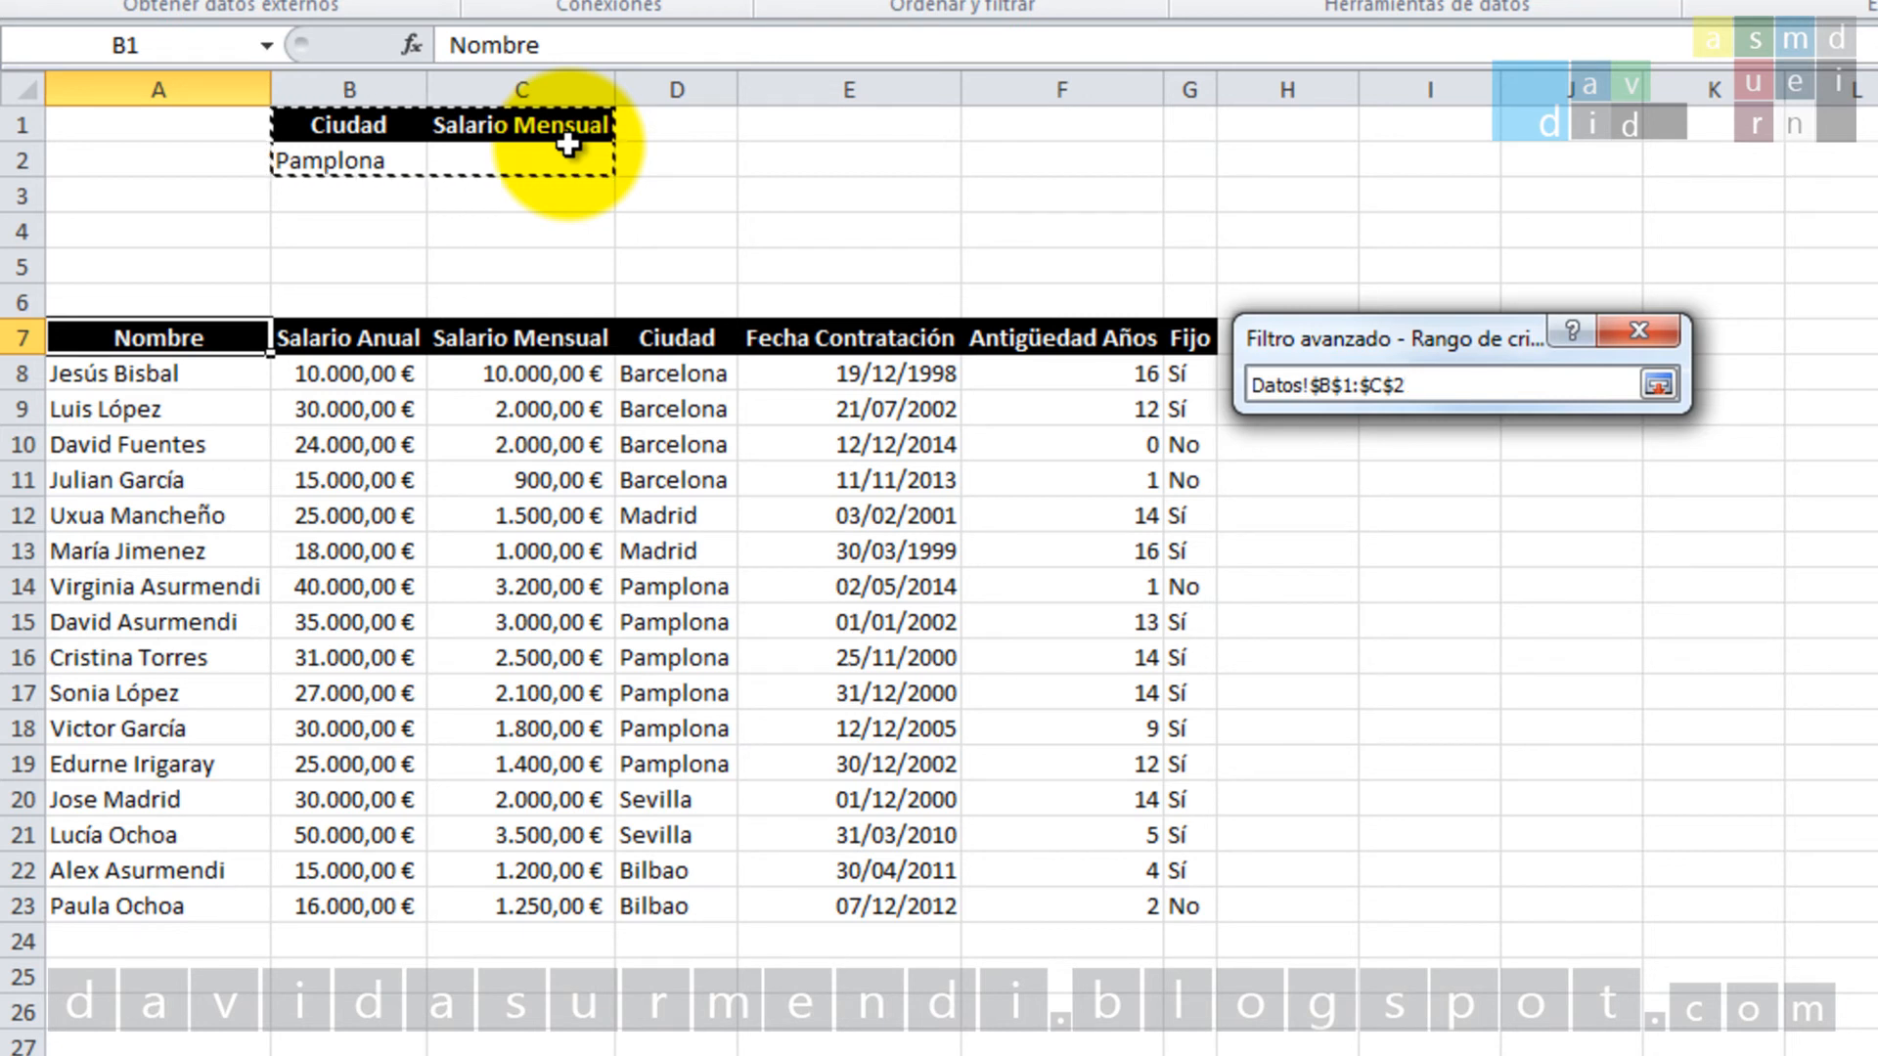
pyautogui.click(1663, 388)
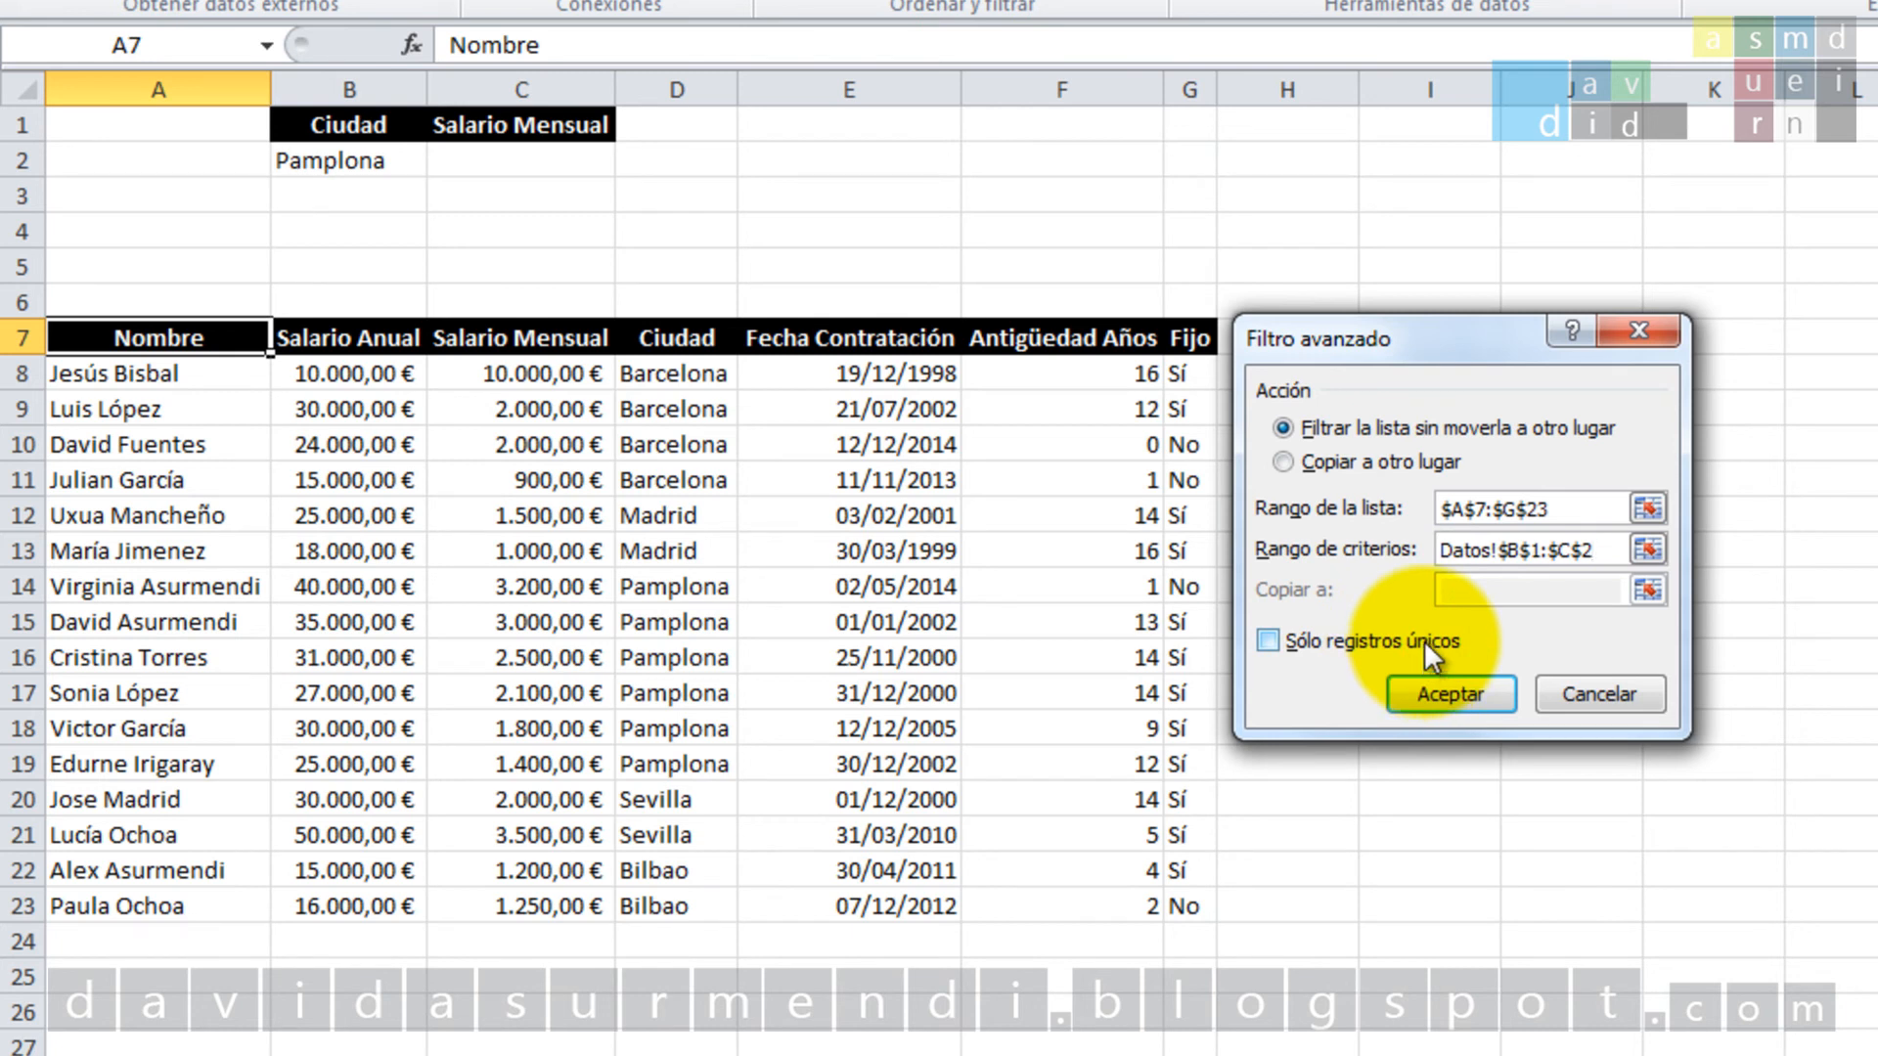
pyautogui.click(1479, 692)
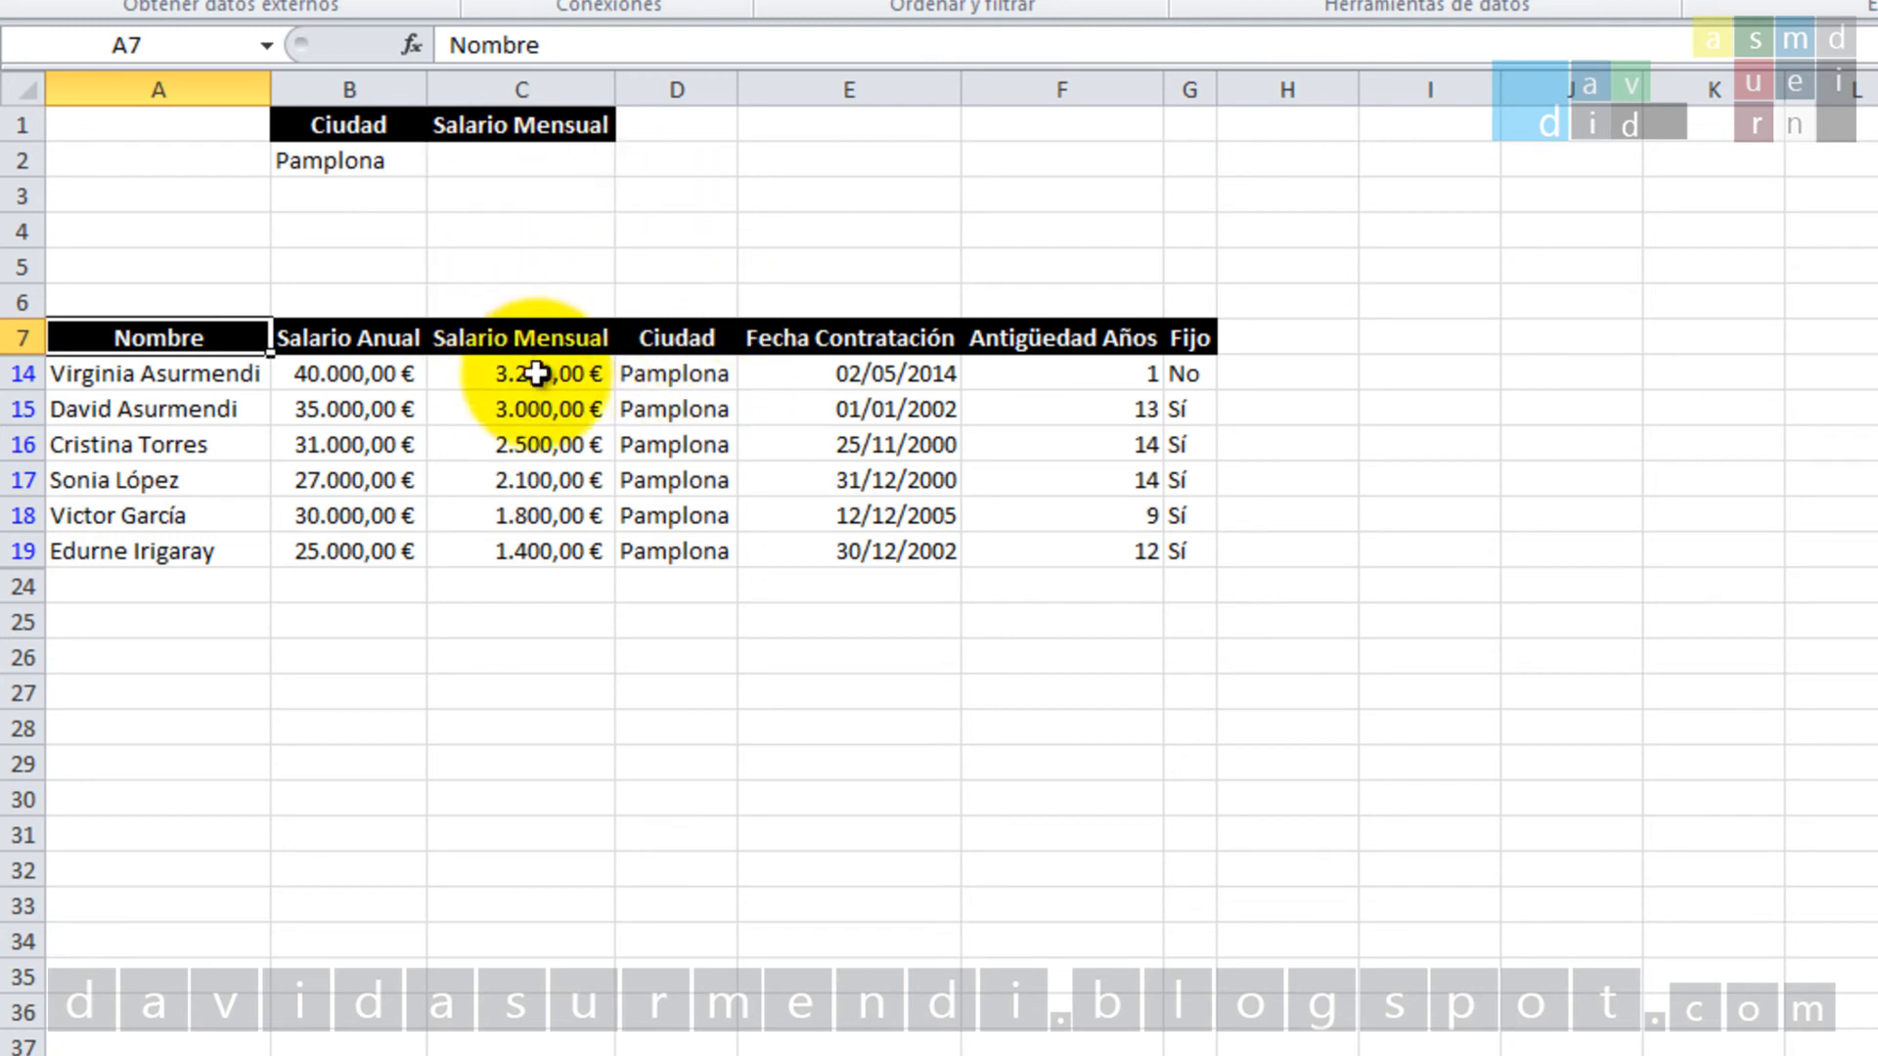
# Change the Ciudad criterion in B2 to Barcelona and reapply the advanced filter with the same ranges.
pyautogui.click(407, 160)
pyautogui.write('Barce')
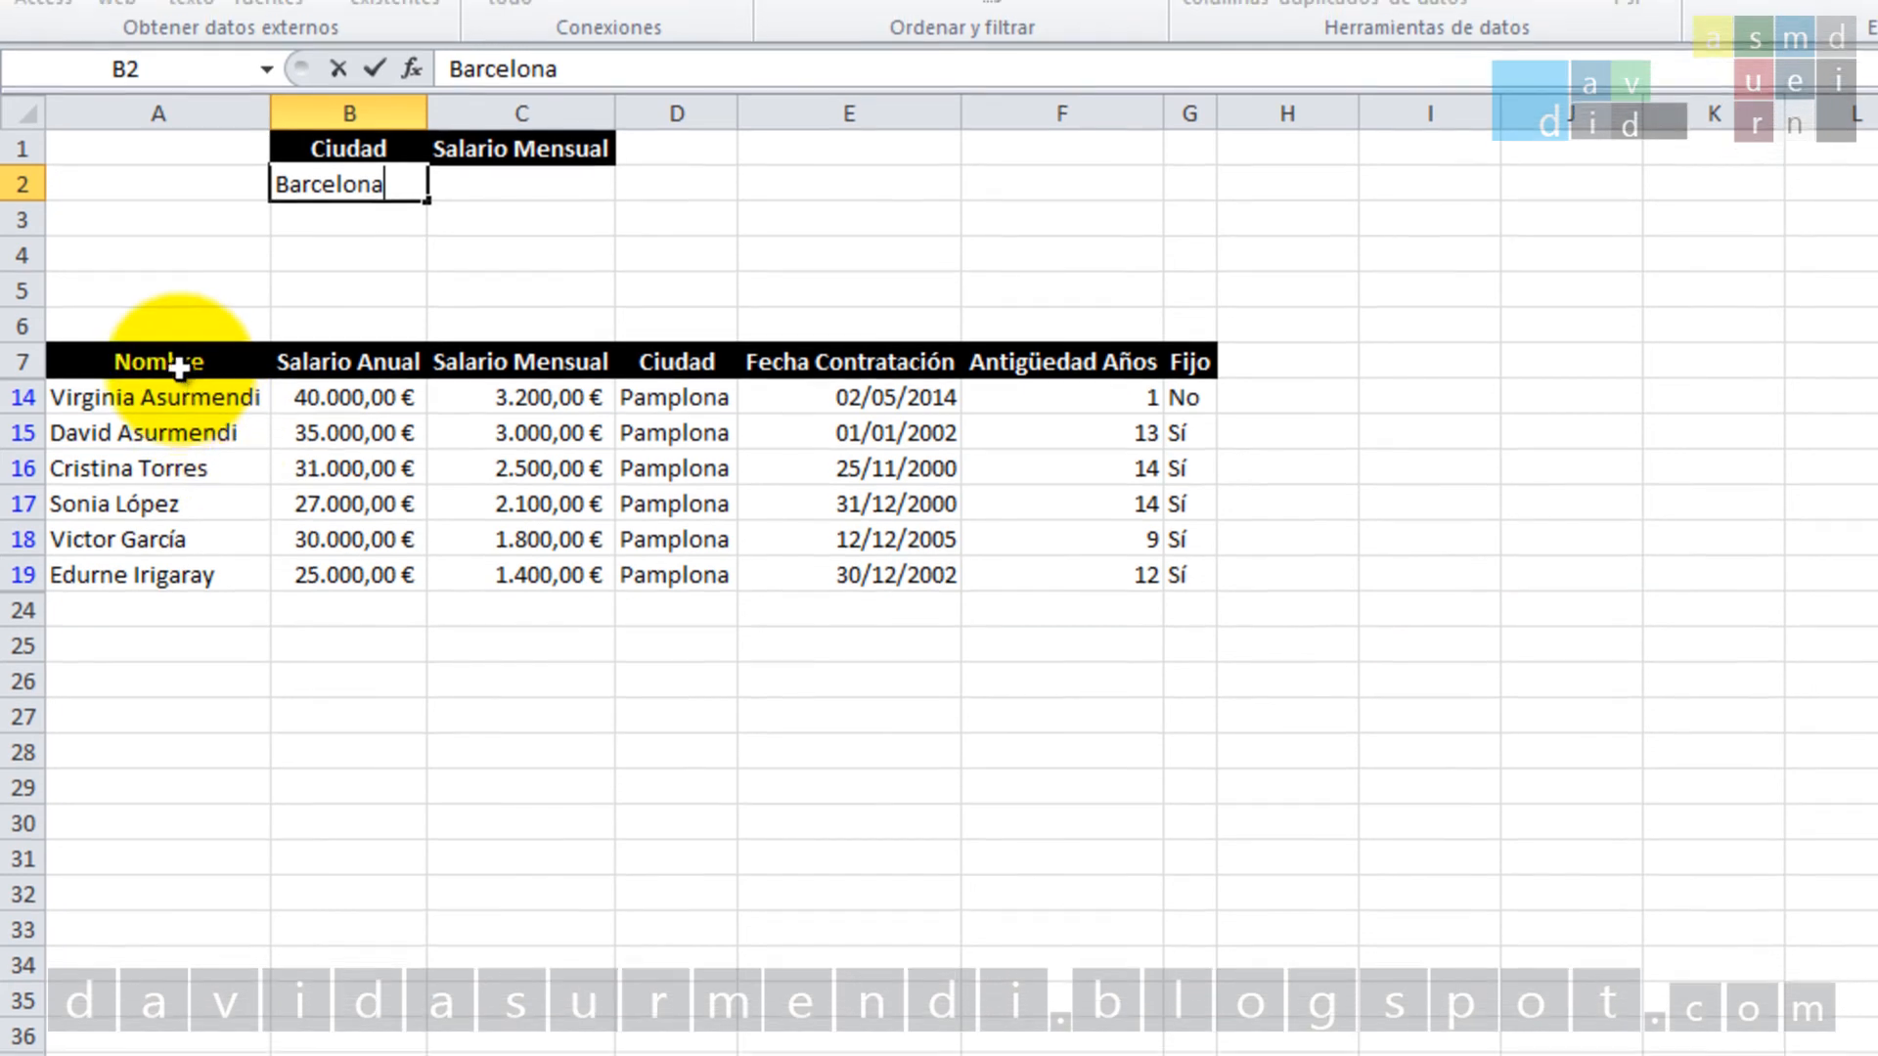
pyautogui.click(172, 339)
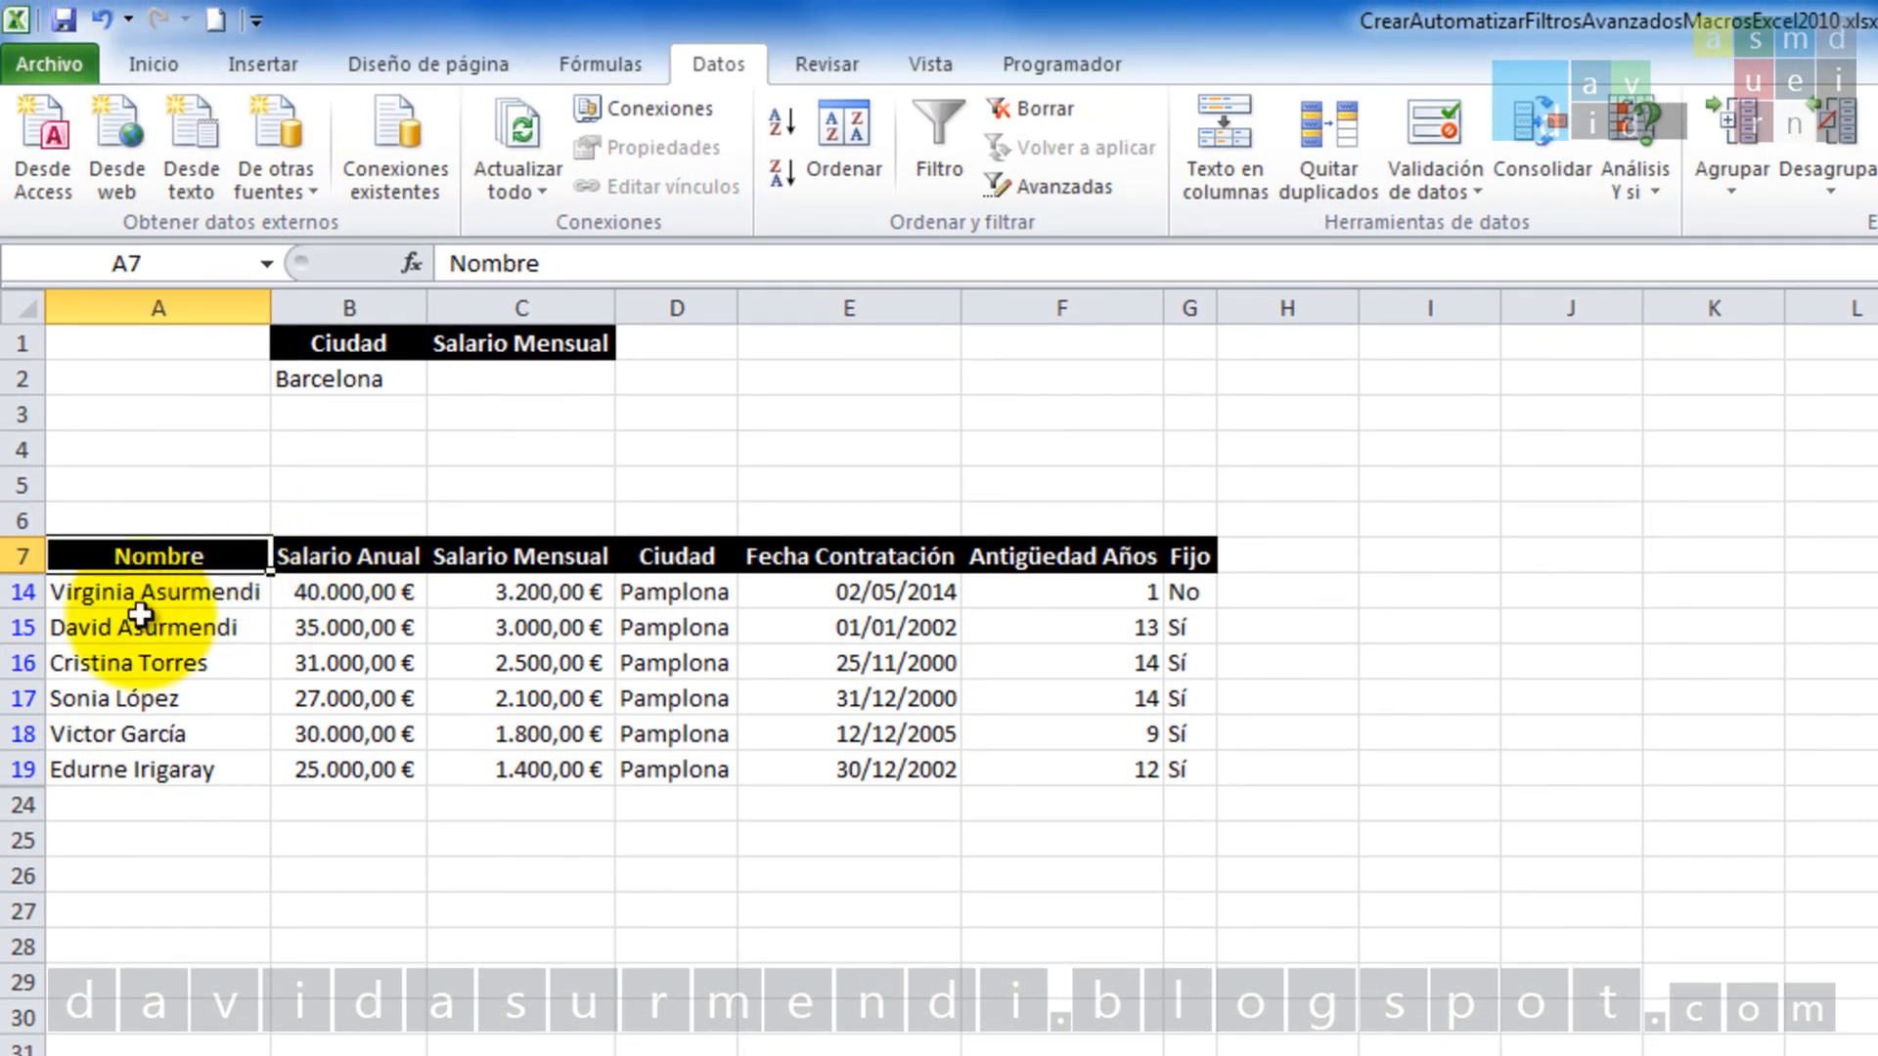
pyautogui.click(1078, 179)
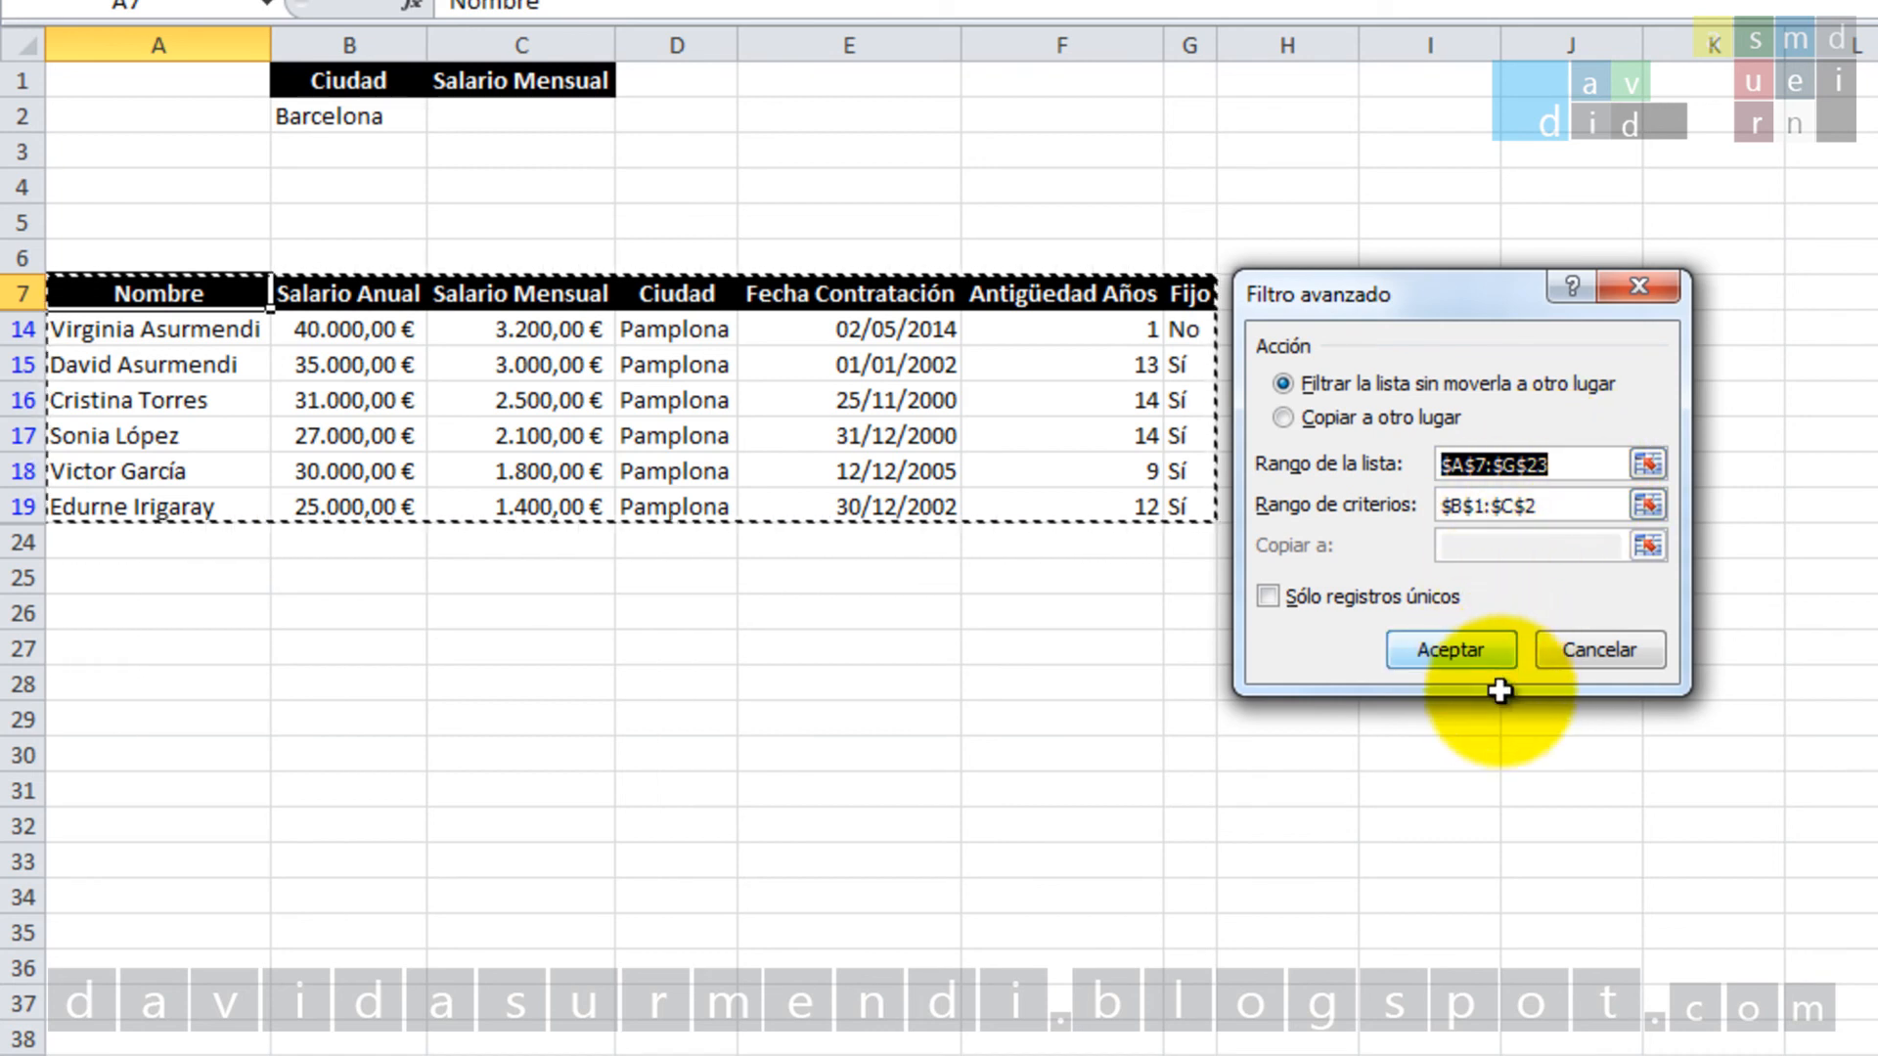
pyautogui.click(1470, 653)
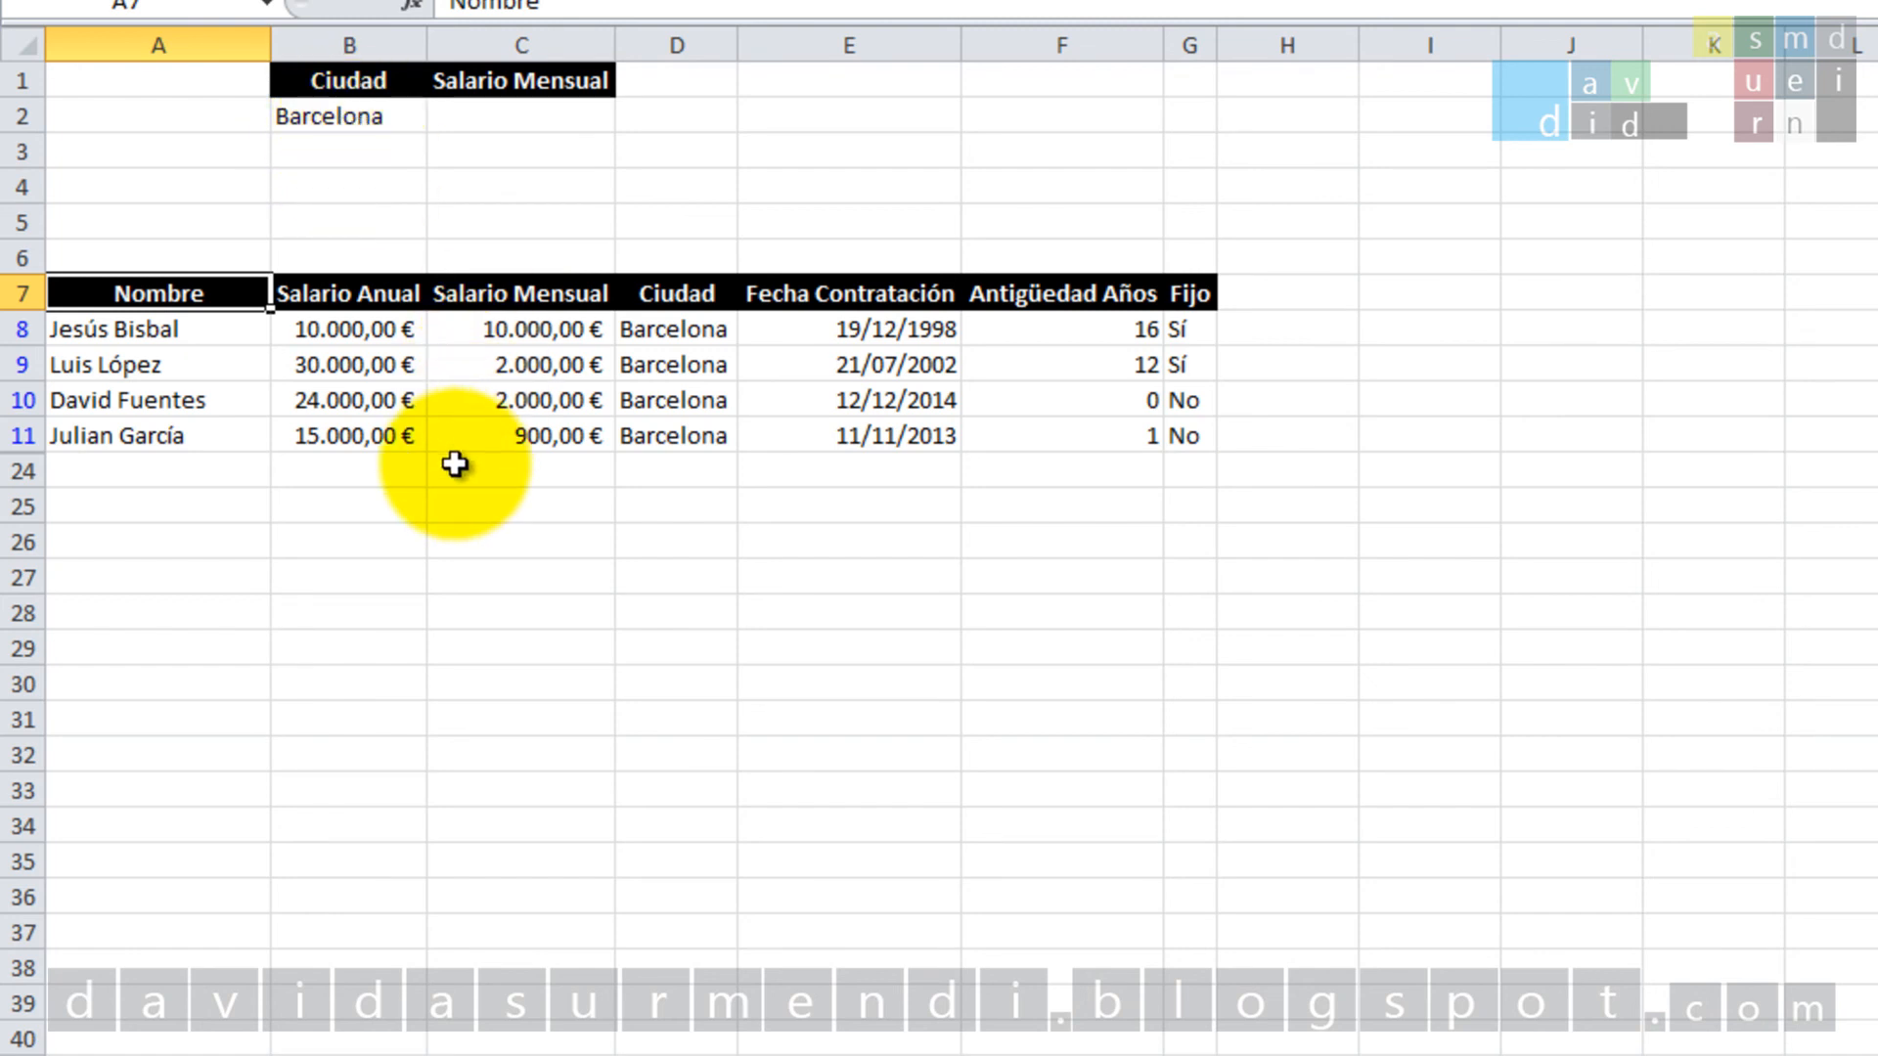
# Enter <3000 as the Salario Mensual criterion in C2 and reapply the advanced filter to the employee table.
pyautogui.click(507, 116)
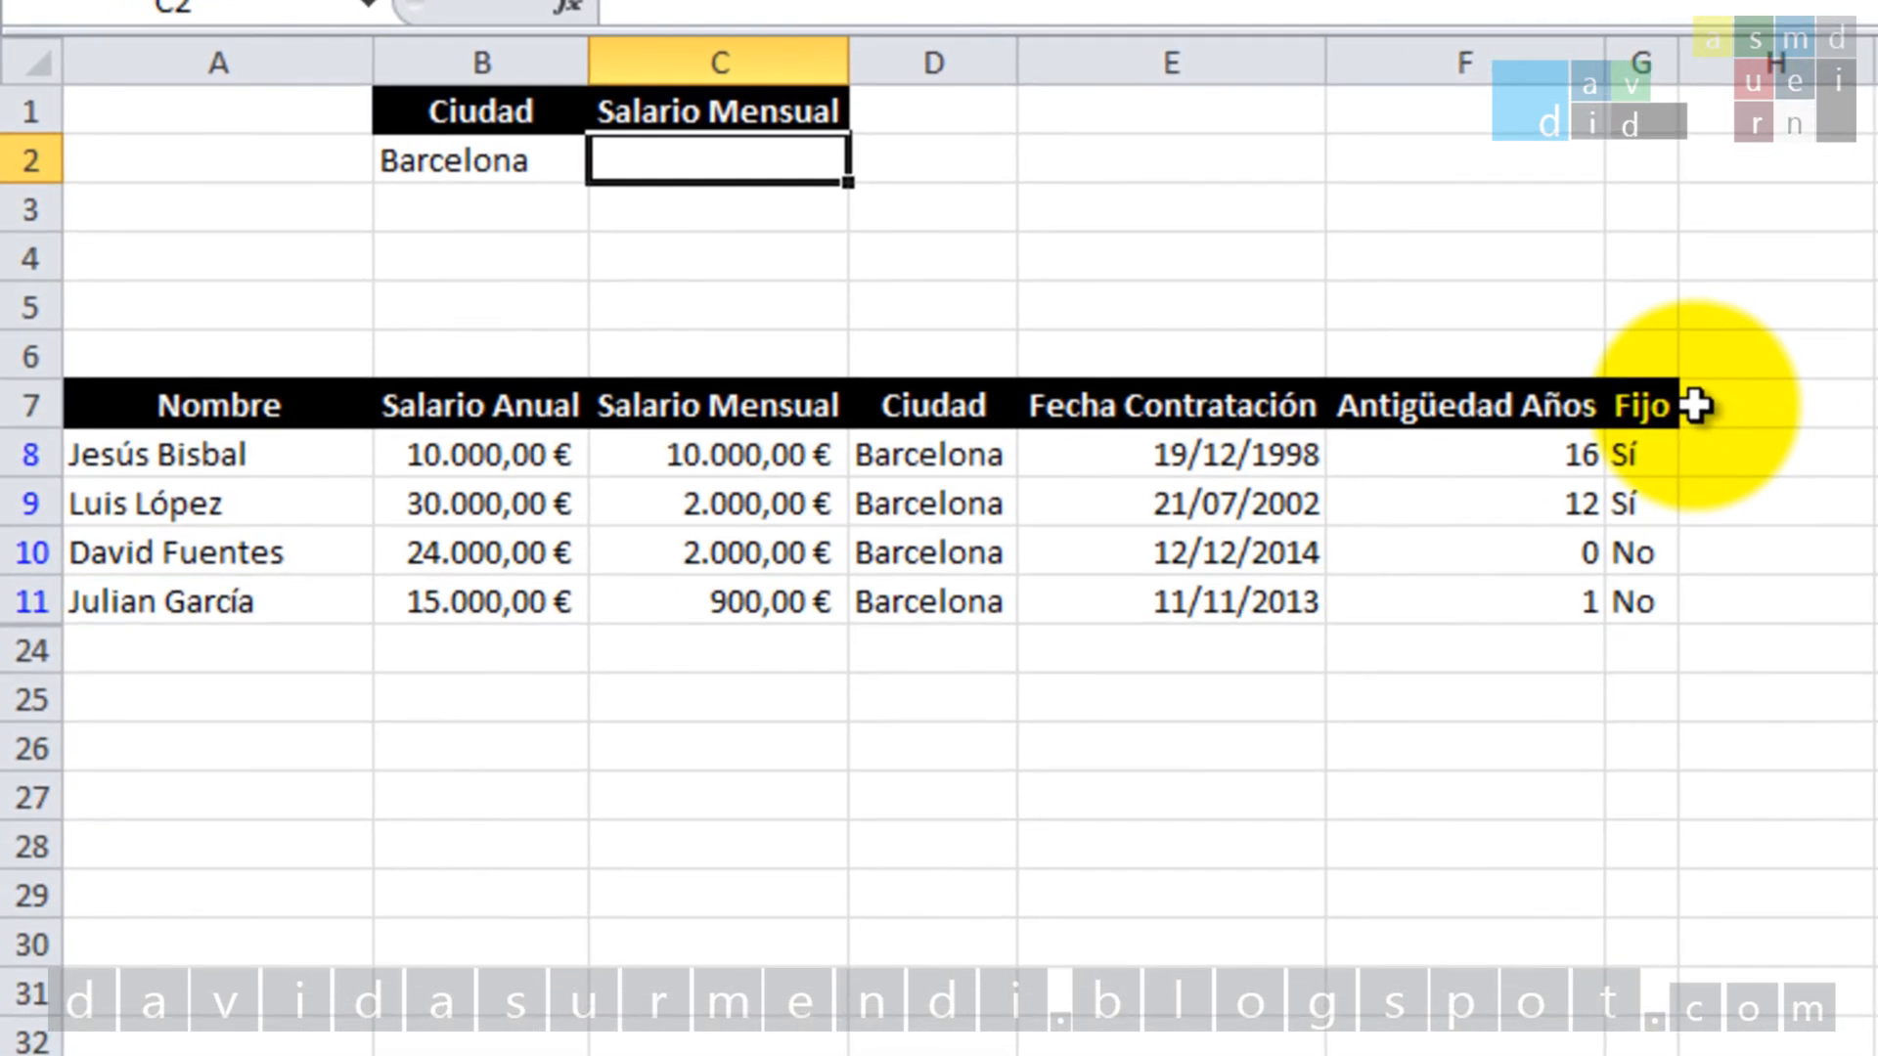
pyautogui.write('<3000')
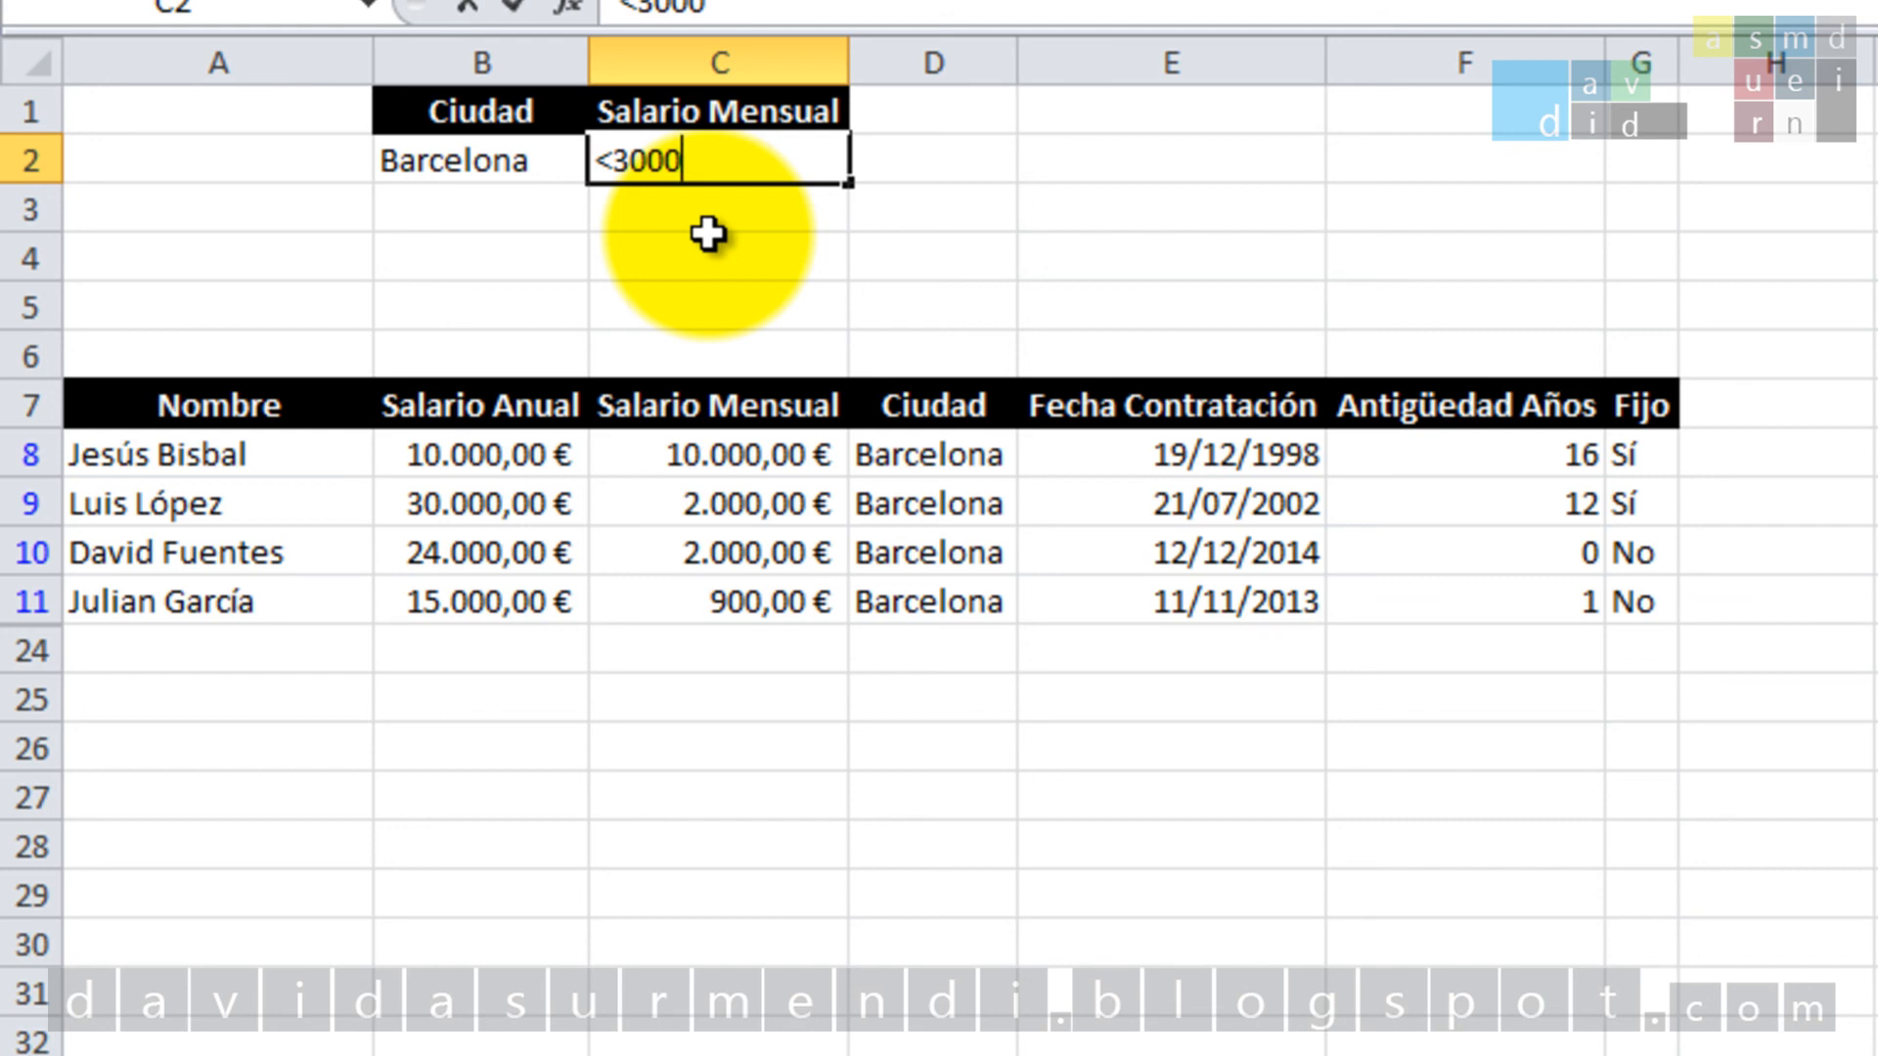
pyautogui.press('Return')
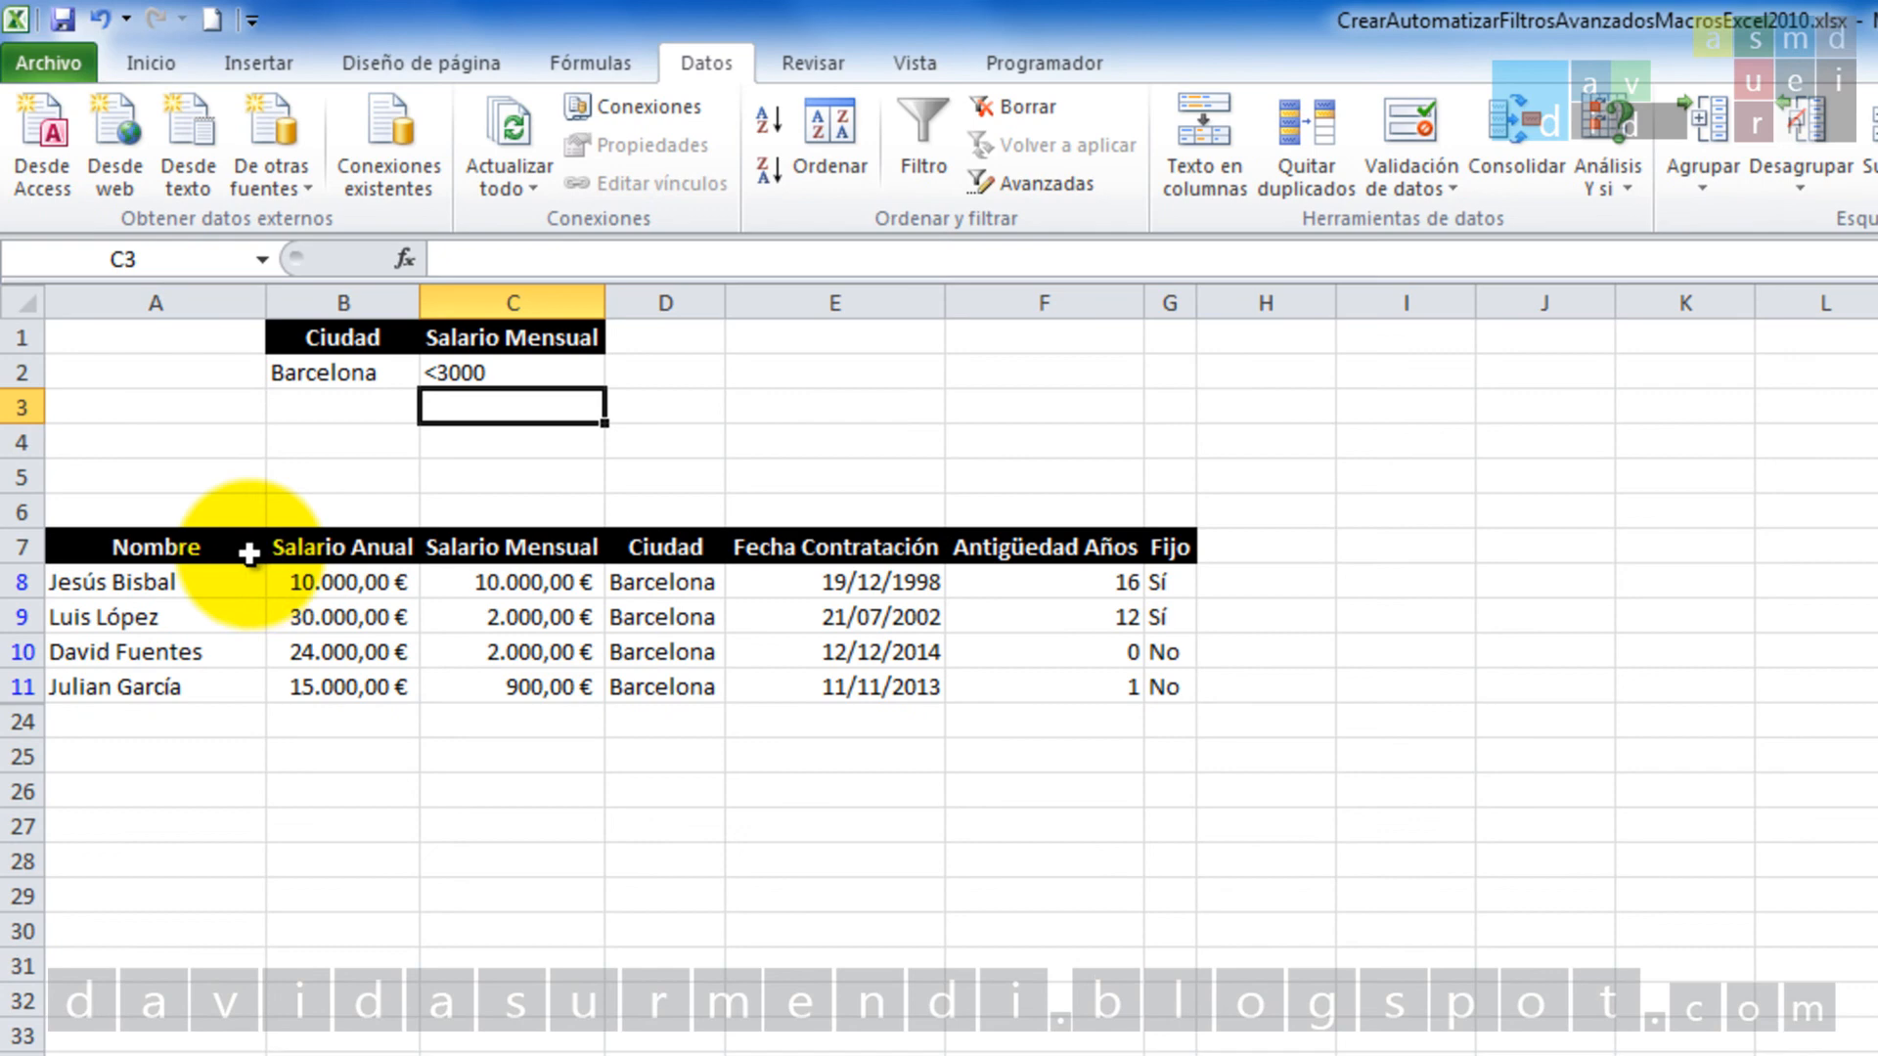
pyautogui.click(291, 405)
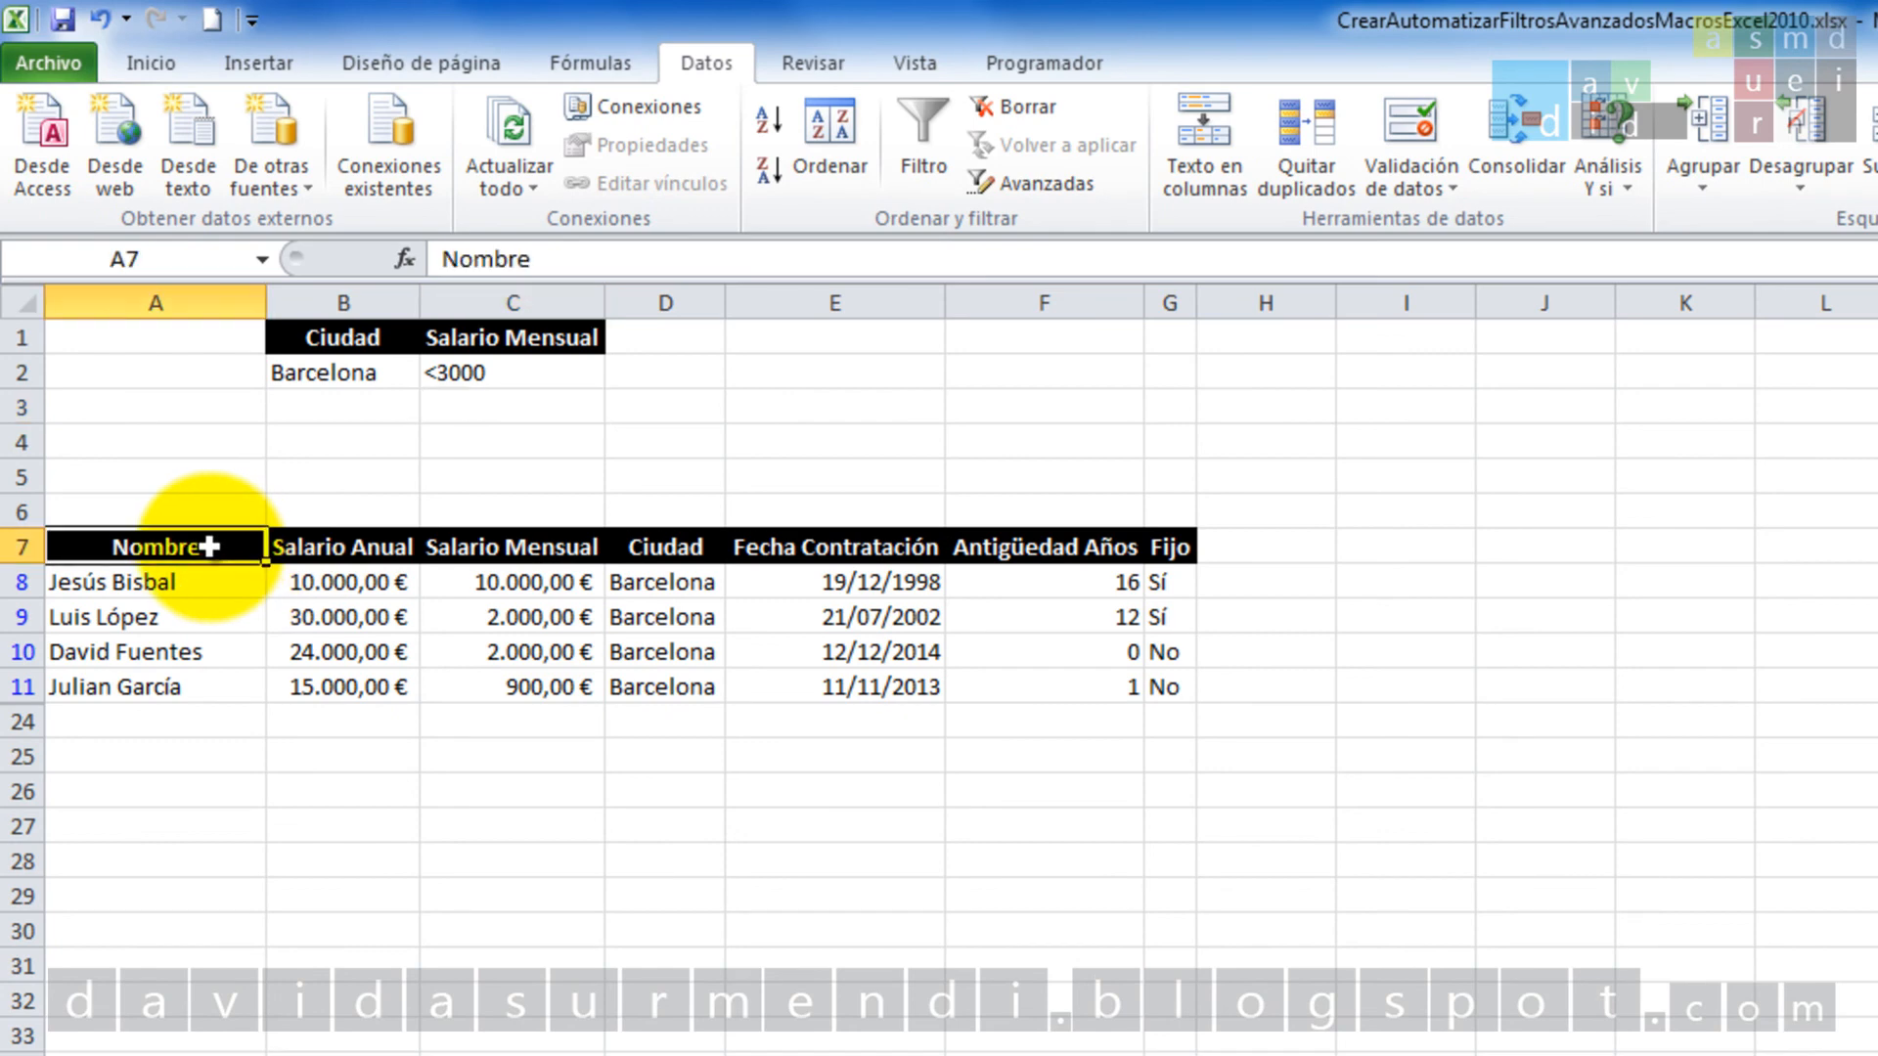
pyautogui.click(1067, 183)
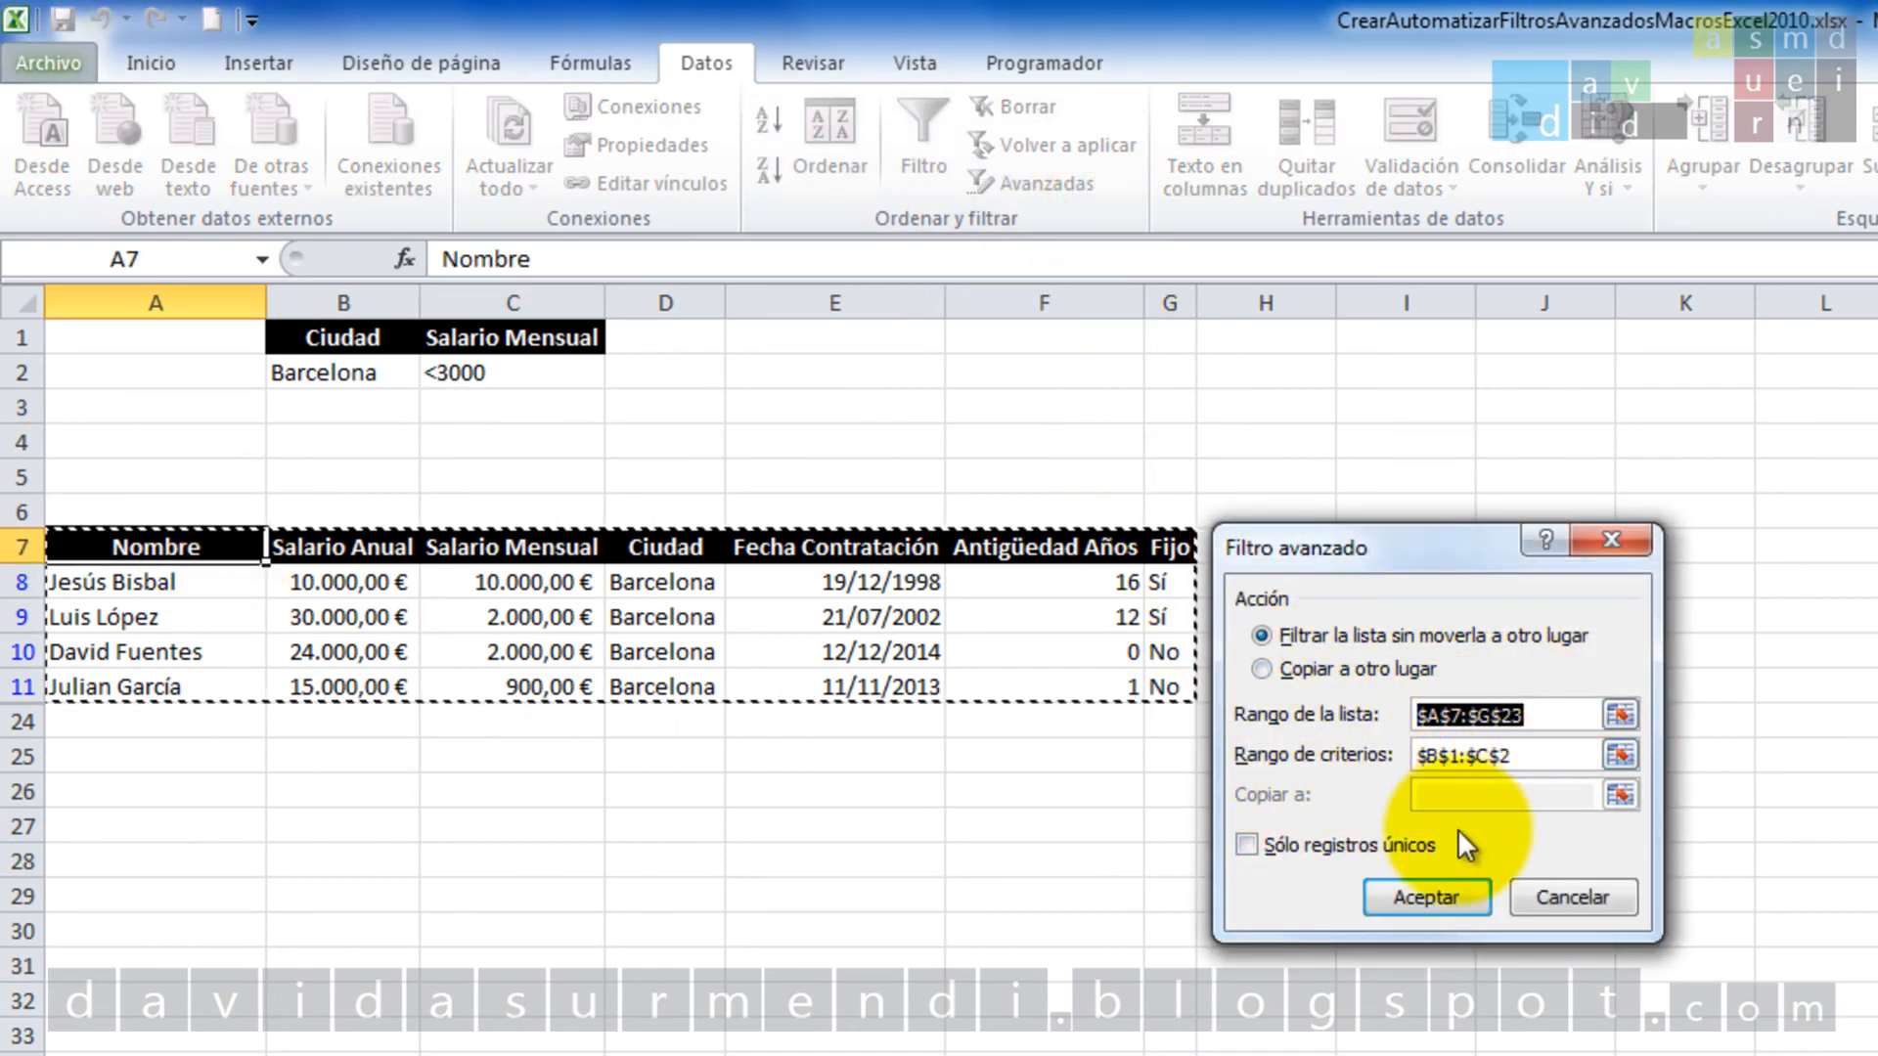
pyautogui.click(1448, 898)
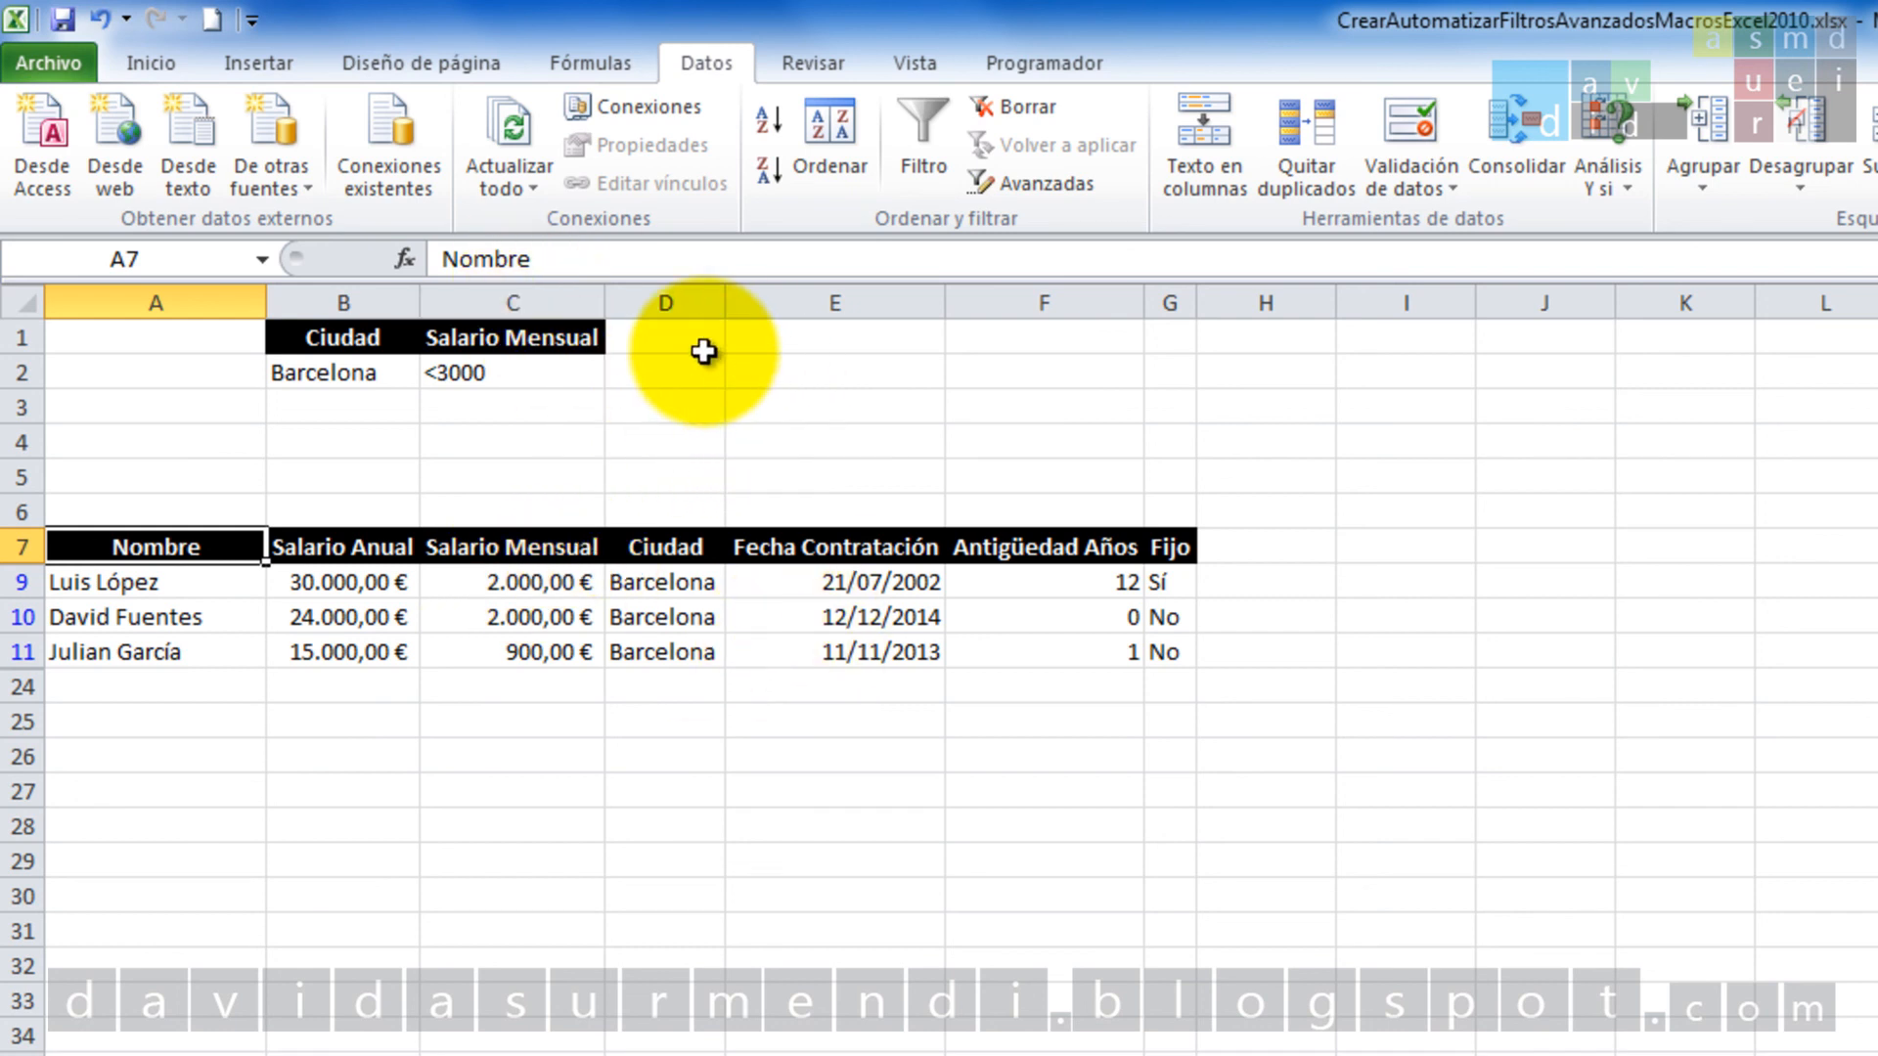
# Copy the Fijo header from the employee table into D1 and enter No as its criterion in D2.
pyautogui.click(1169, 547)
pyautogui.hotkey('ctrl', 'c')
pyautogui.click(684, 338)
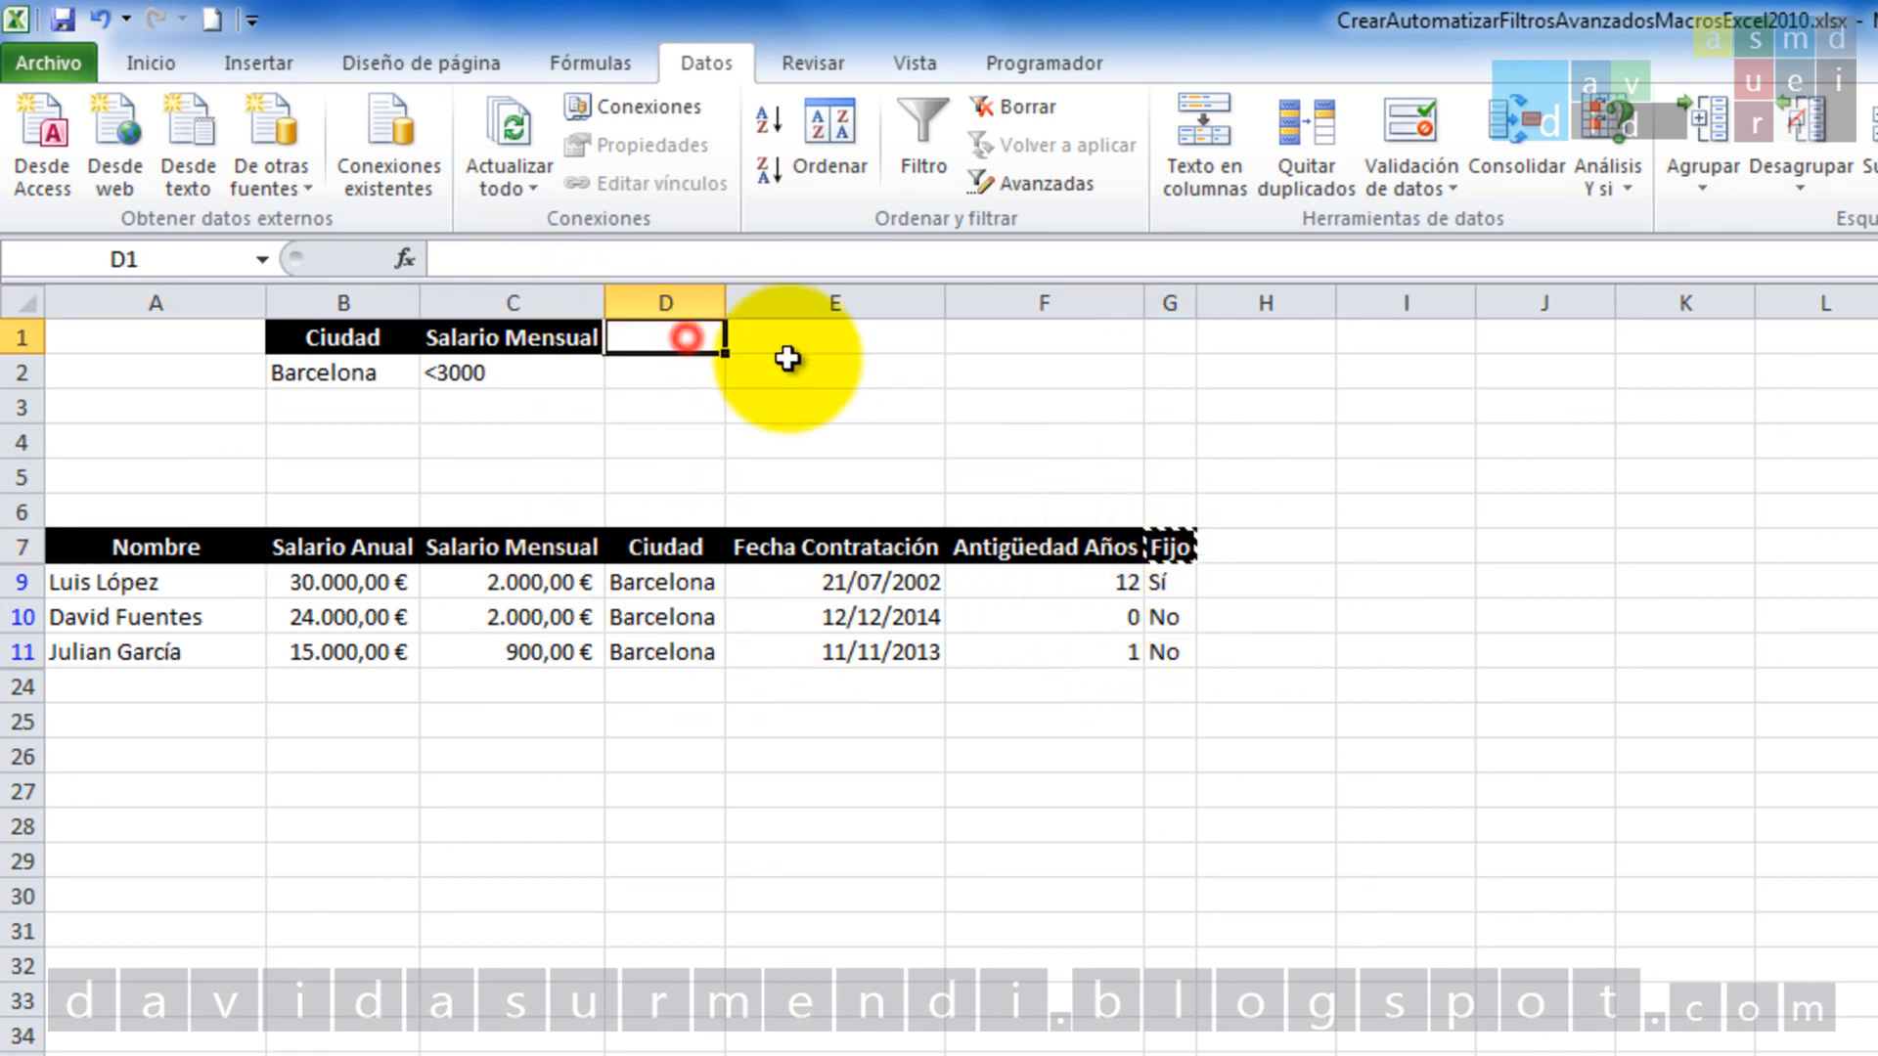
pyautogui.hotkey('ctrl', 'v')
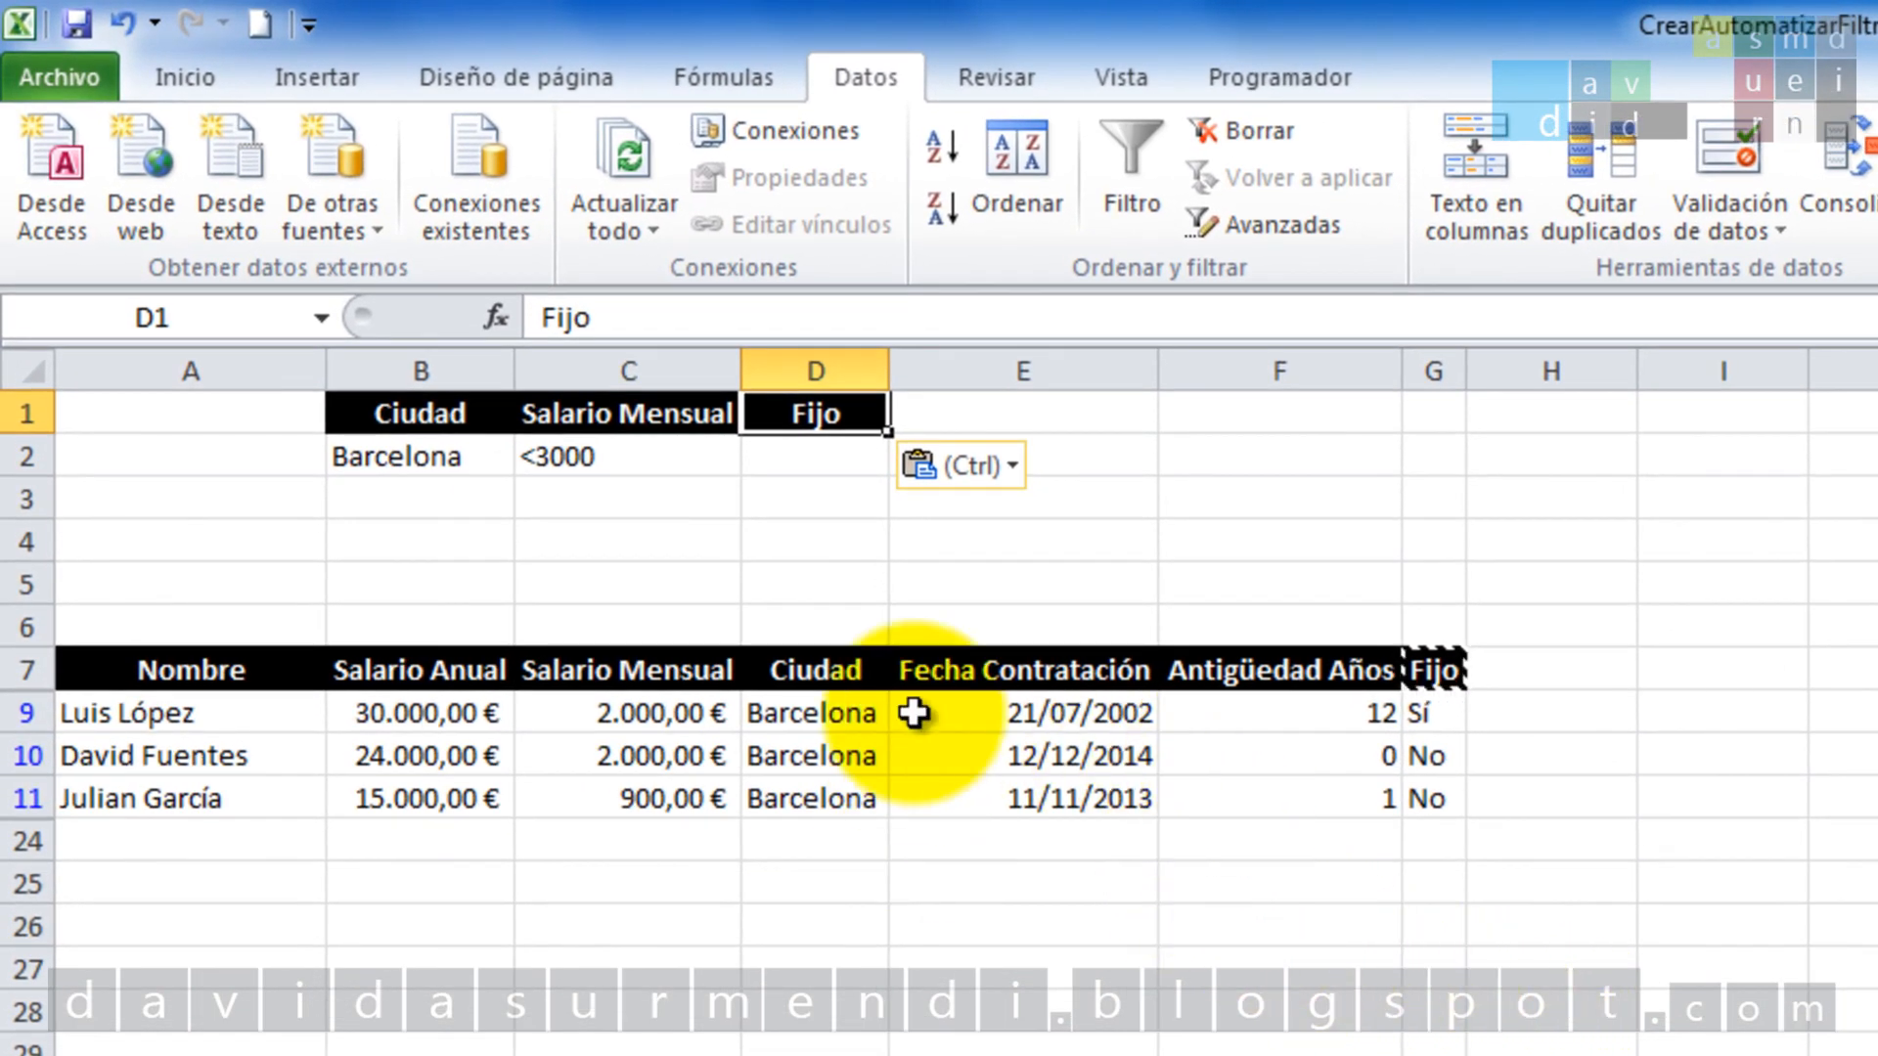
pyautogui.click(802, 453)
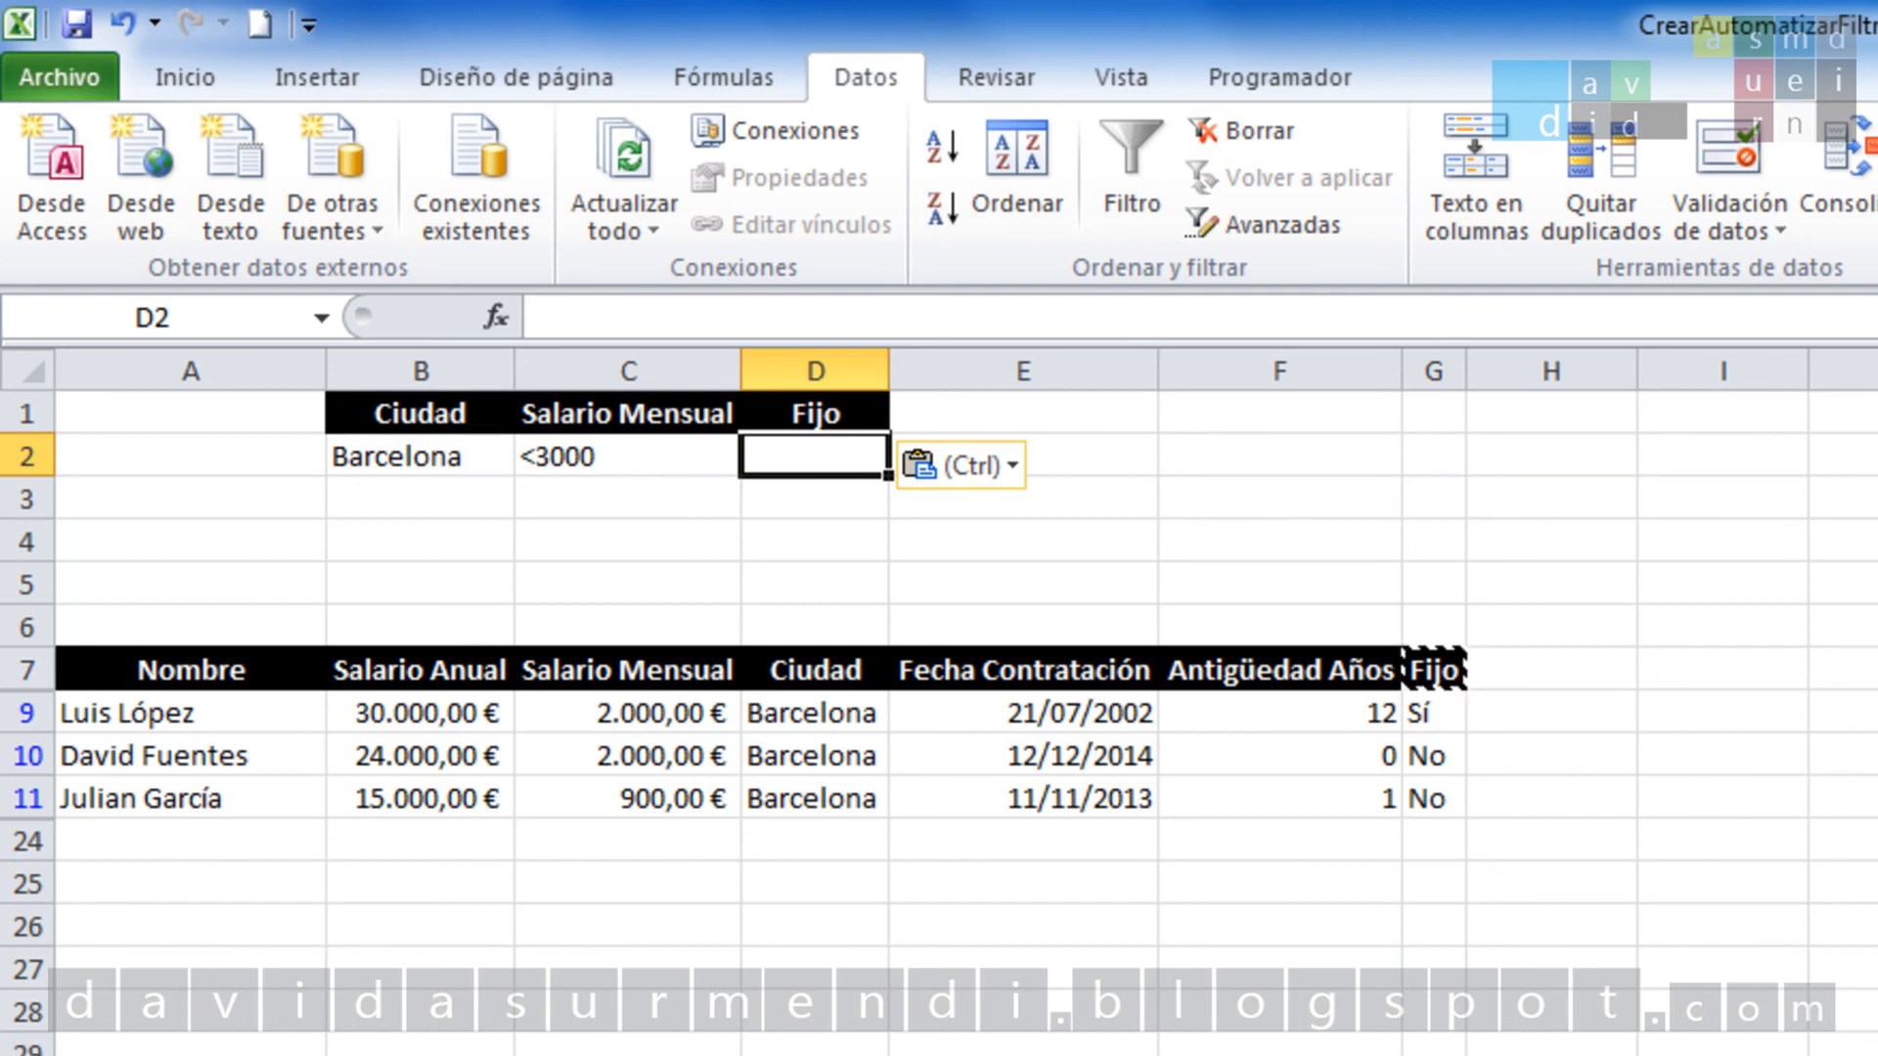
pyautogui.write('No')
pyautogui.press('Return')
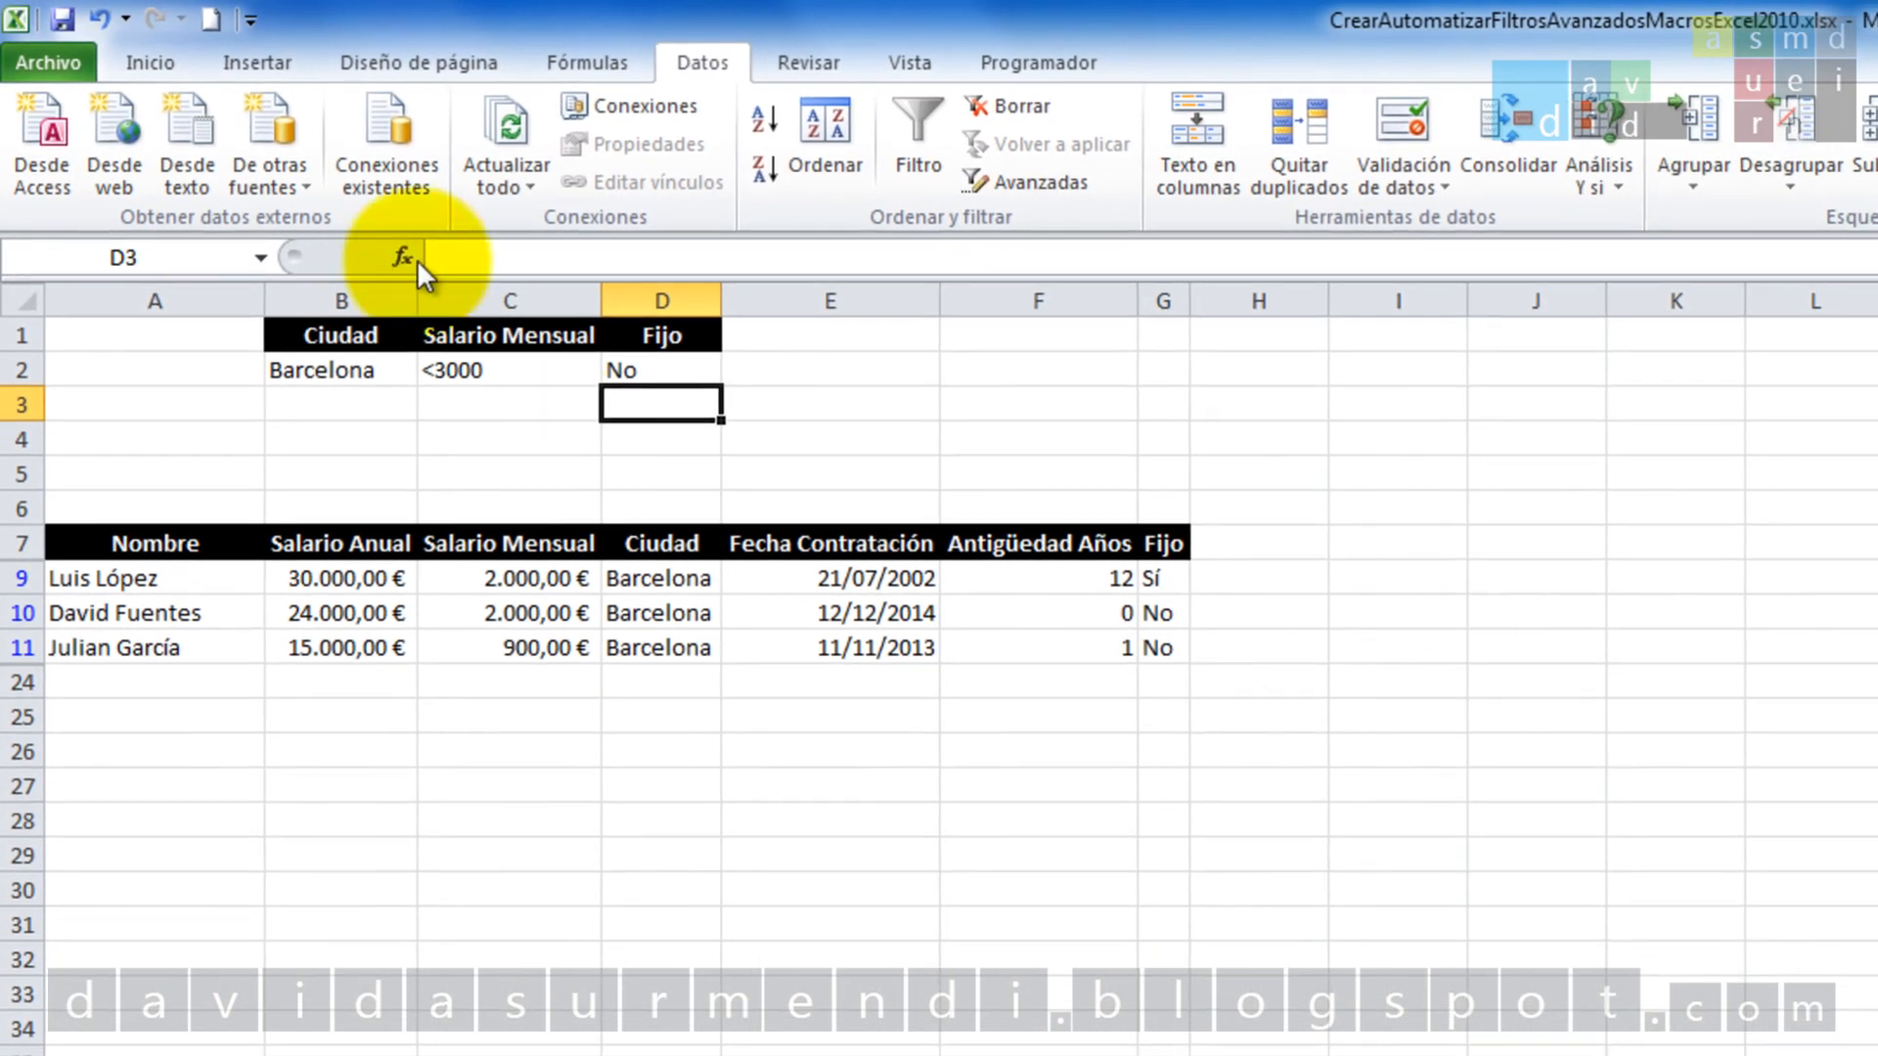
# Reapply the advanced filter to the employee table with the criteria range extended to B1:D2.
pyautogui.click(166, 544)
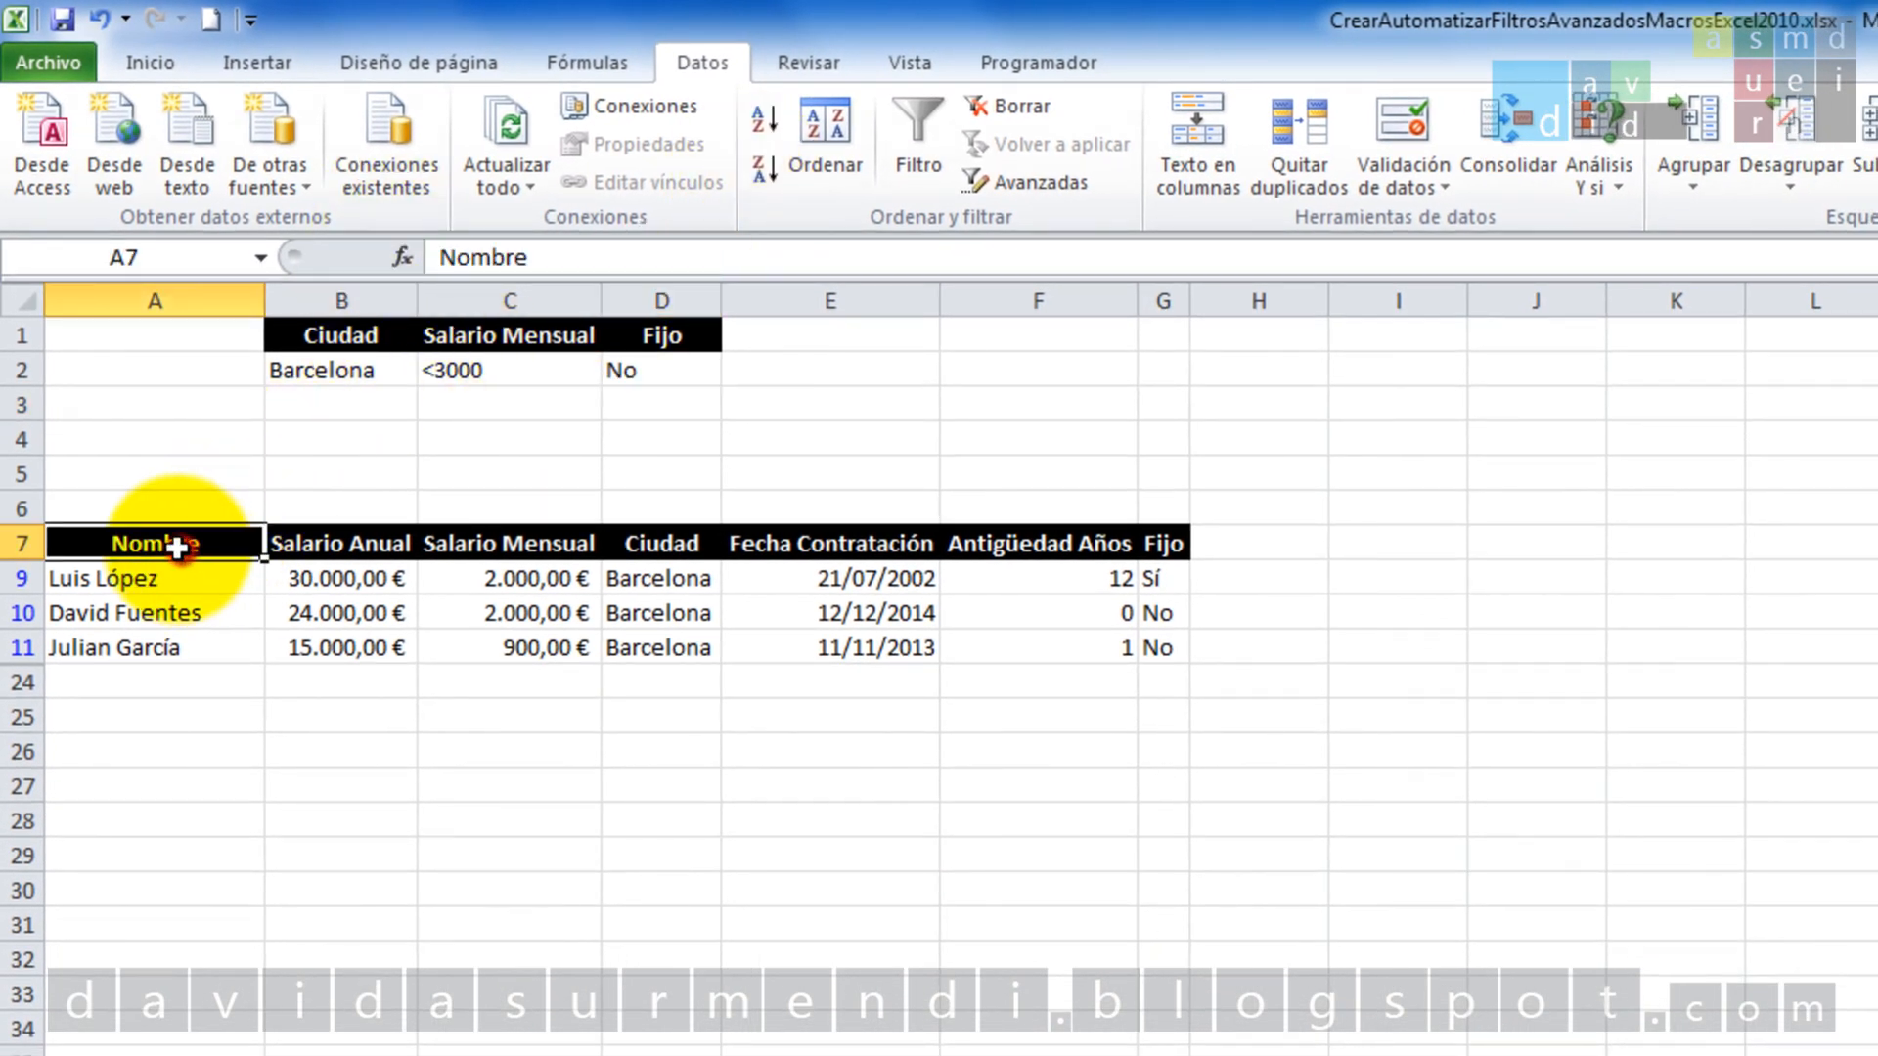
pyautogui.click(1043, 180)
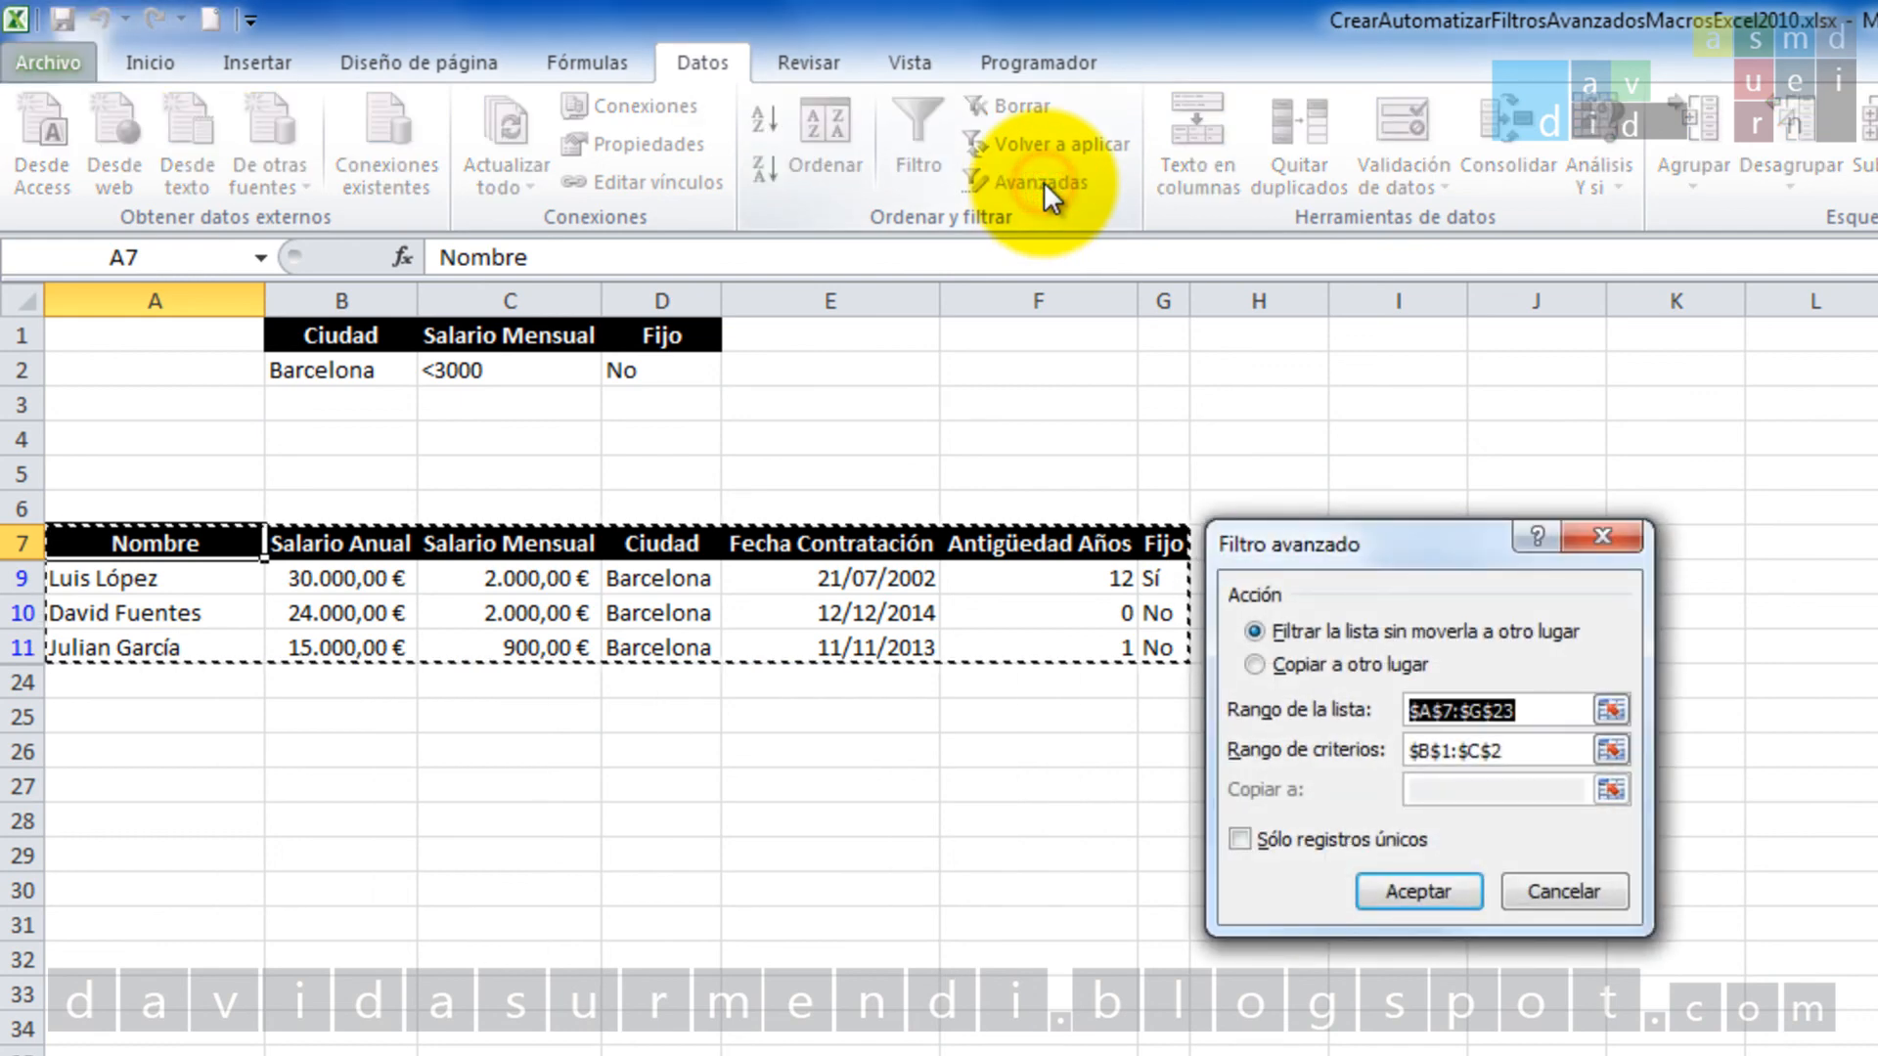
pyautogui.moveTo(1528, 752); pyautogui.dragTo(1445, 753)
pyautogui.click(1611, 750)
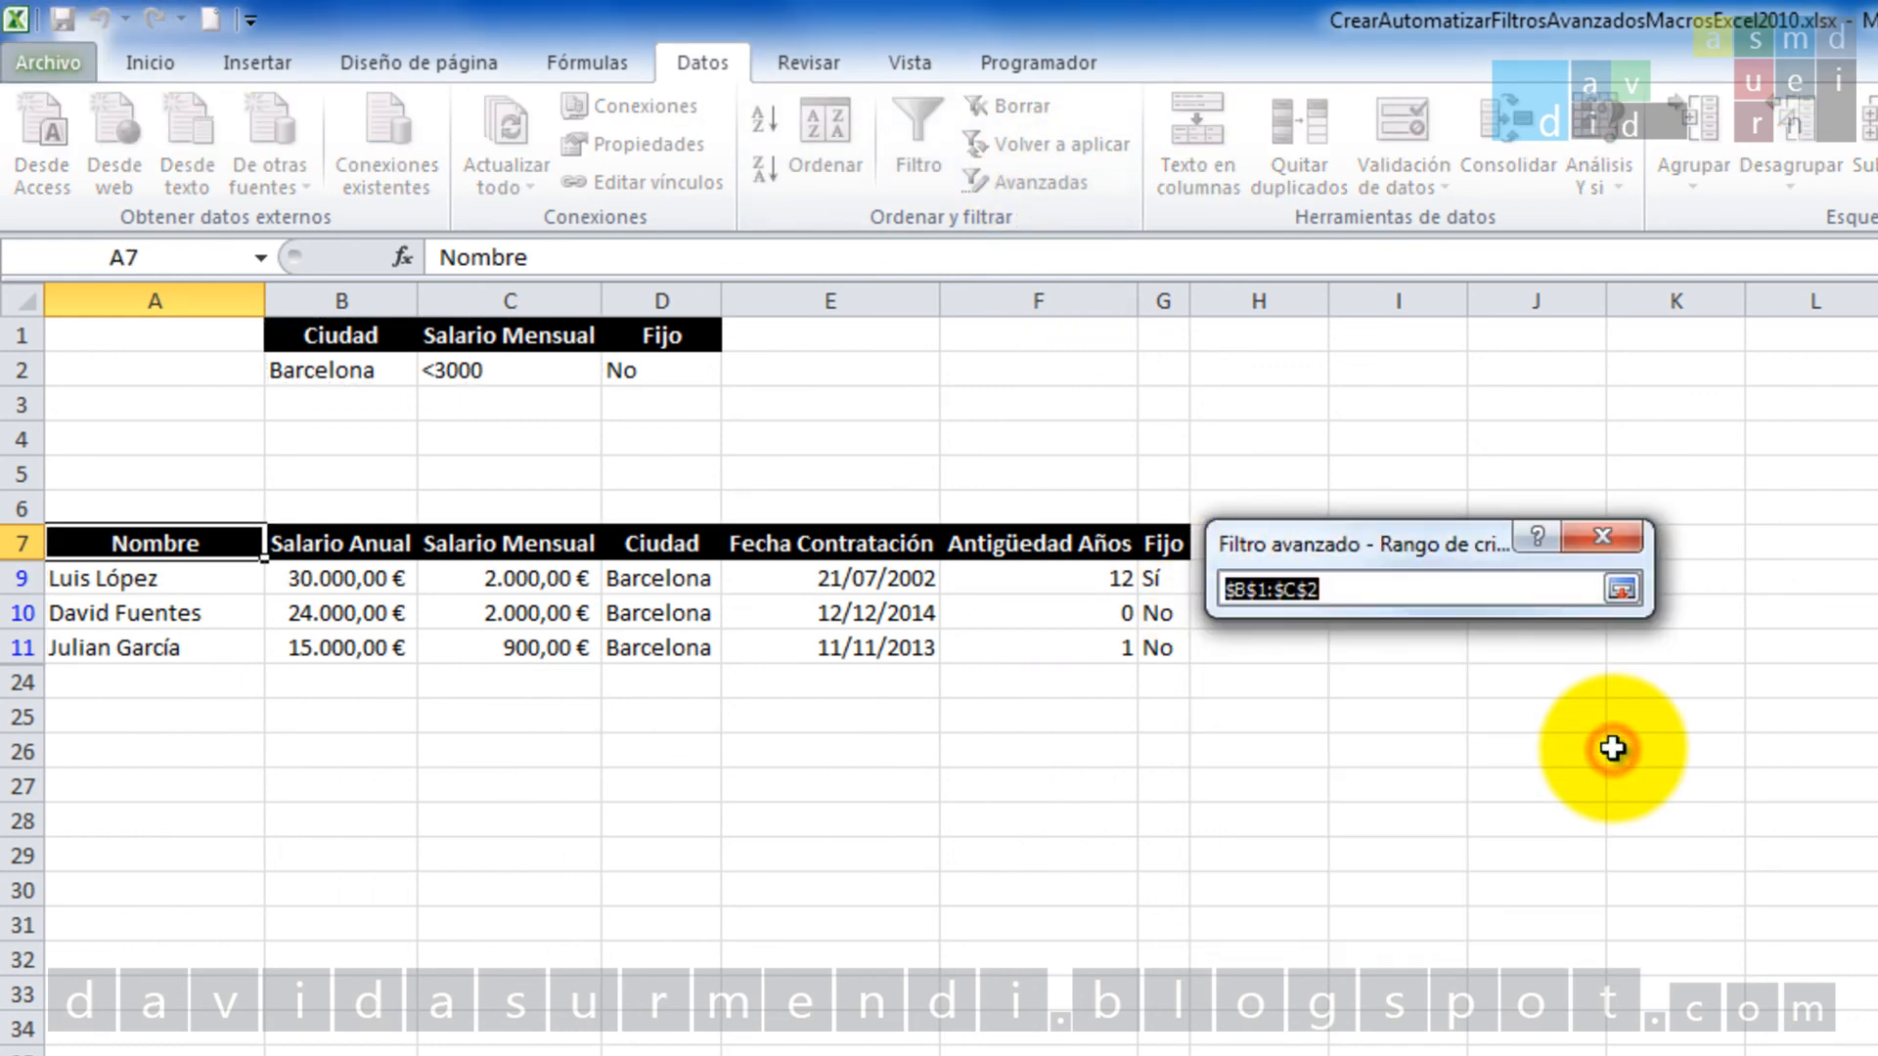
pyautogui.moveTo(372, 336); pyautogui.dragTo(631, 370)
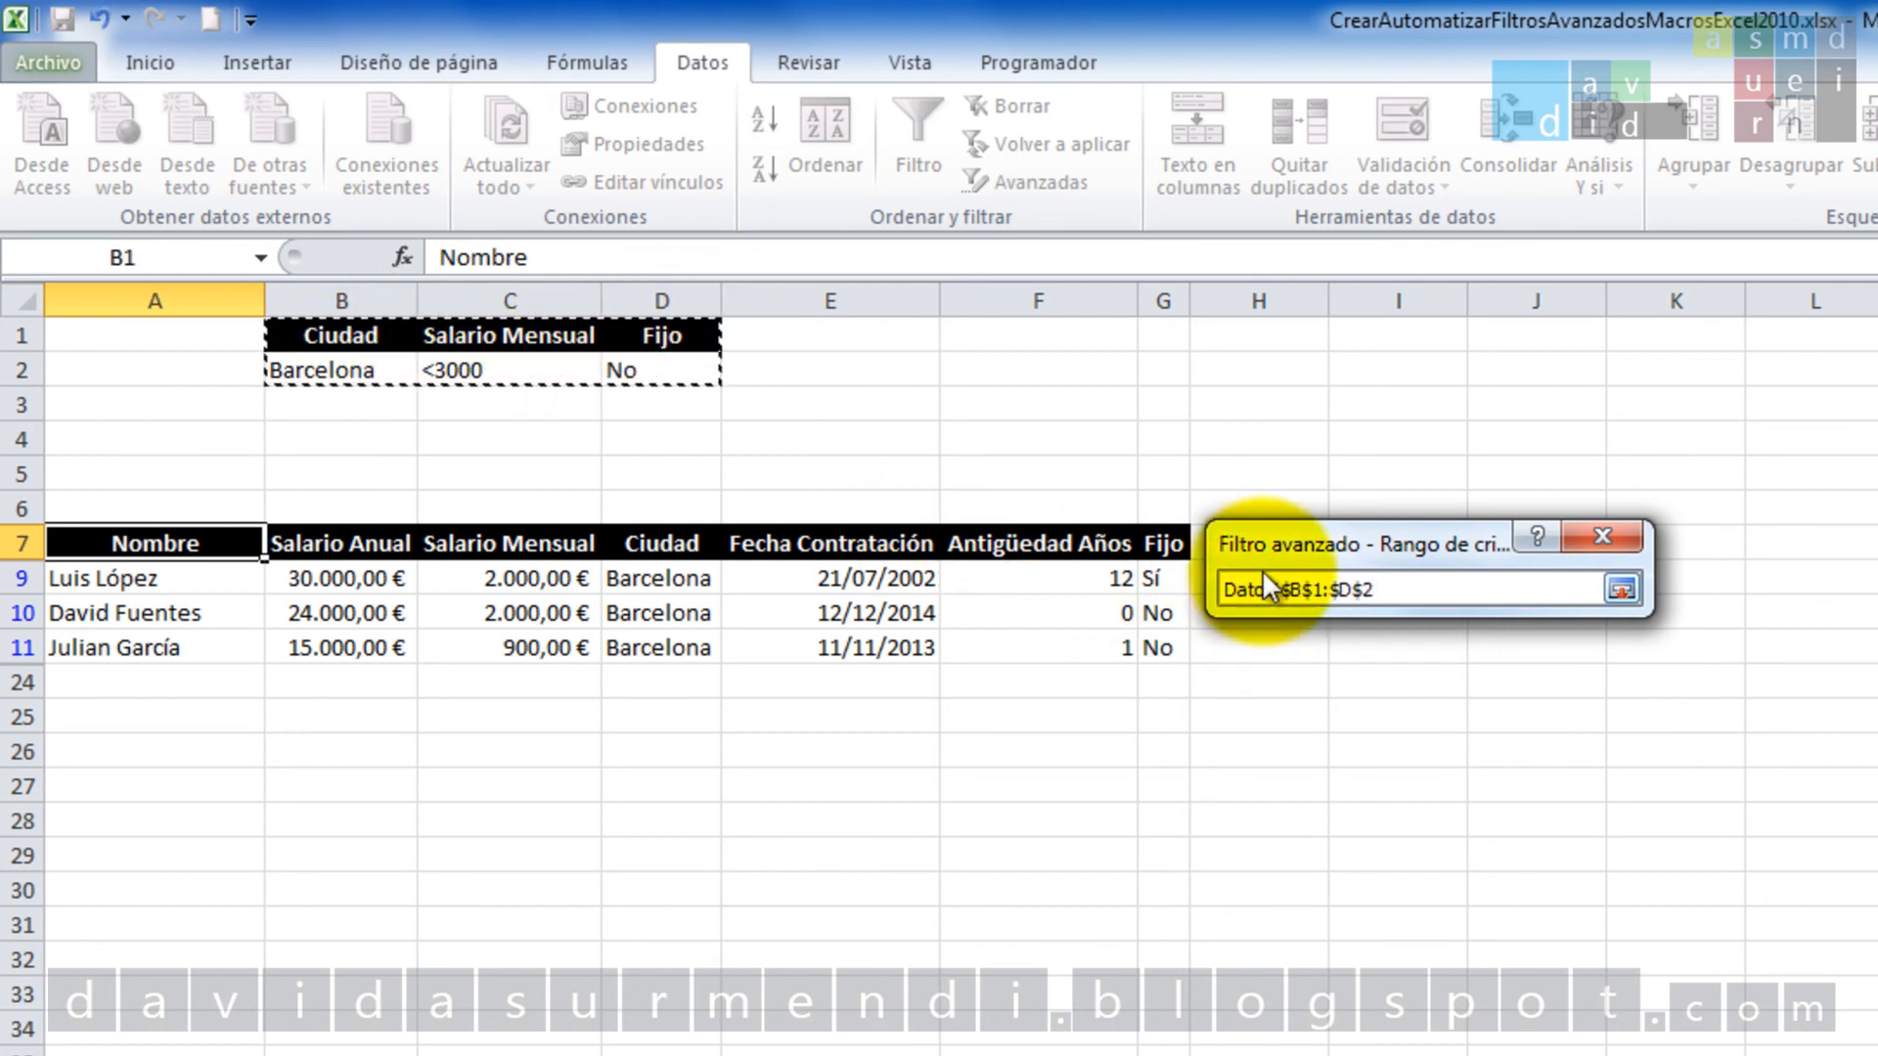
pyautogui.click(1622, 590)
pyautogui.click(1419, 891)
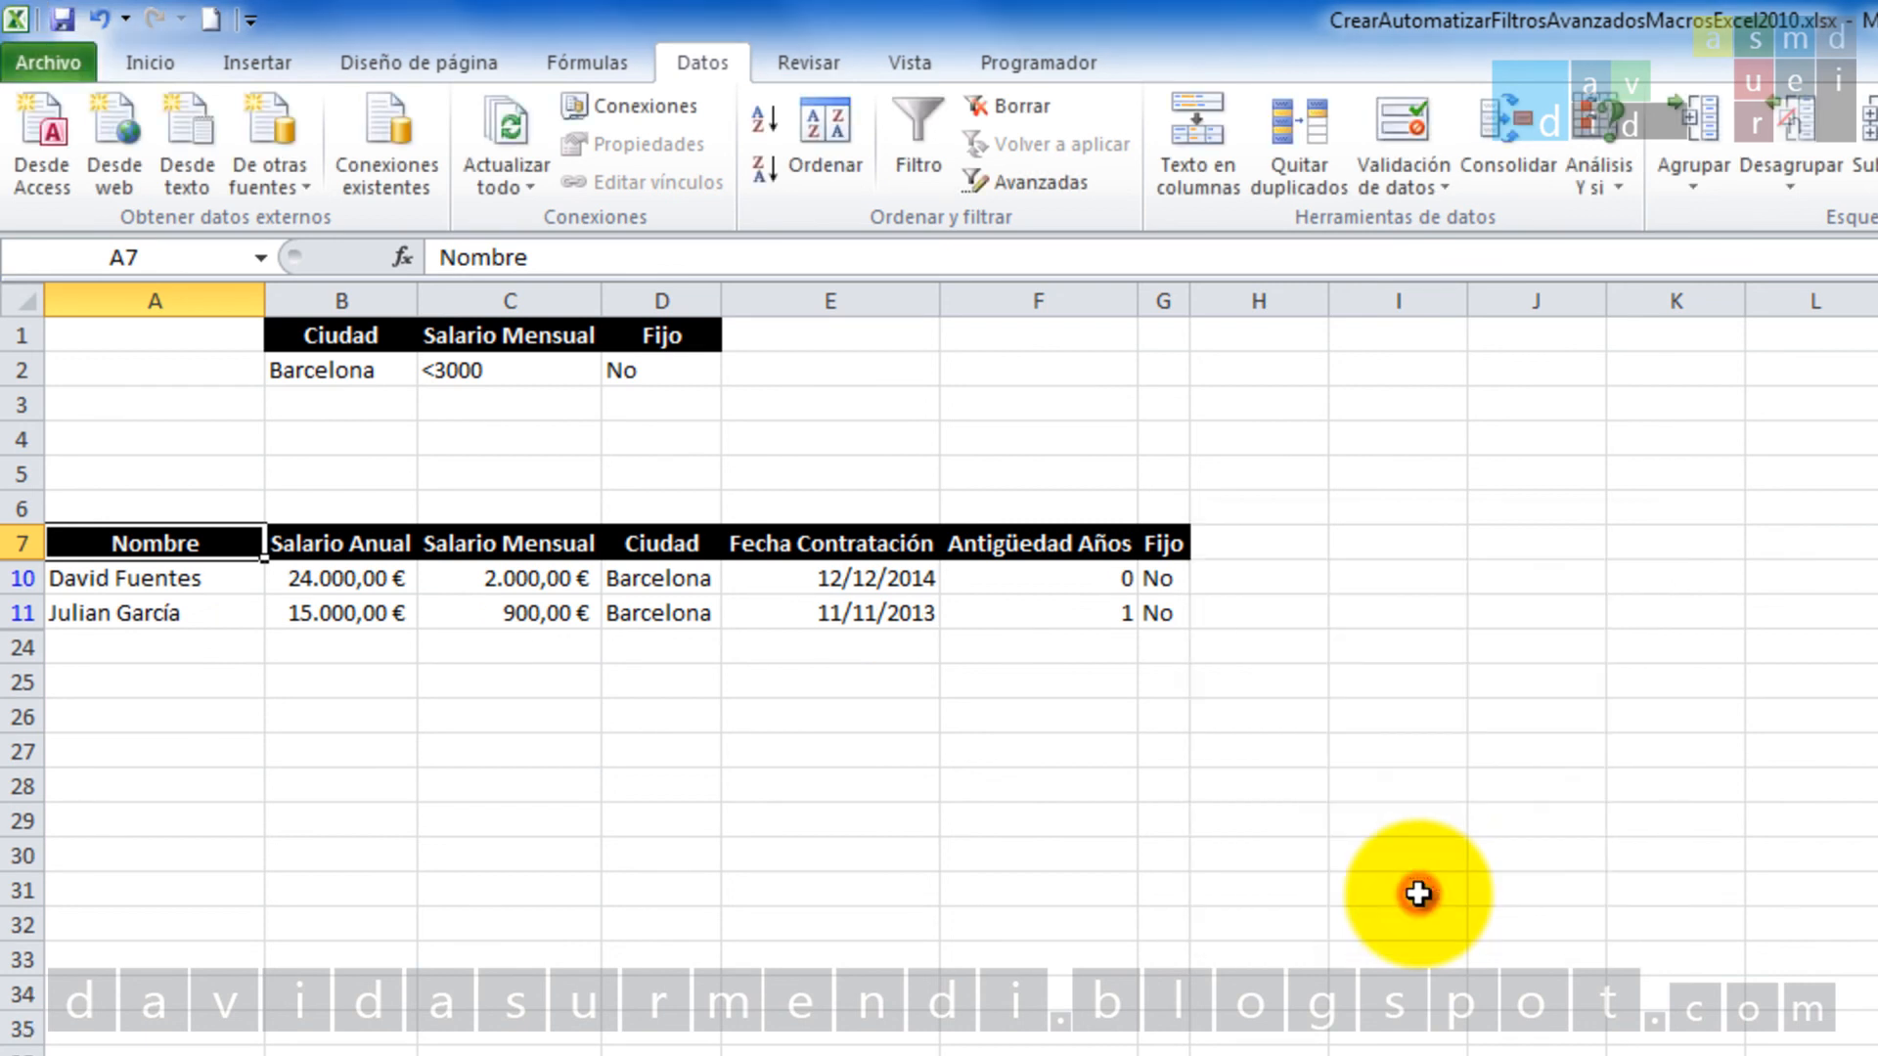